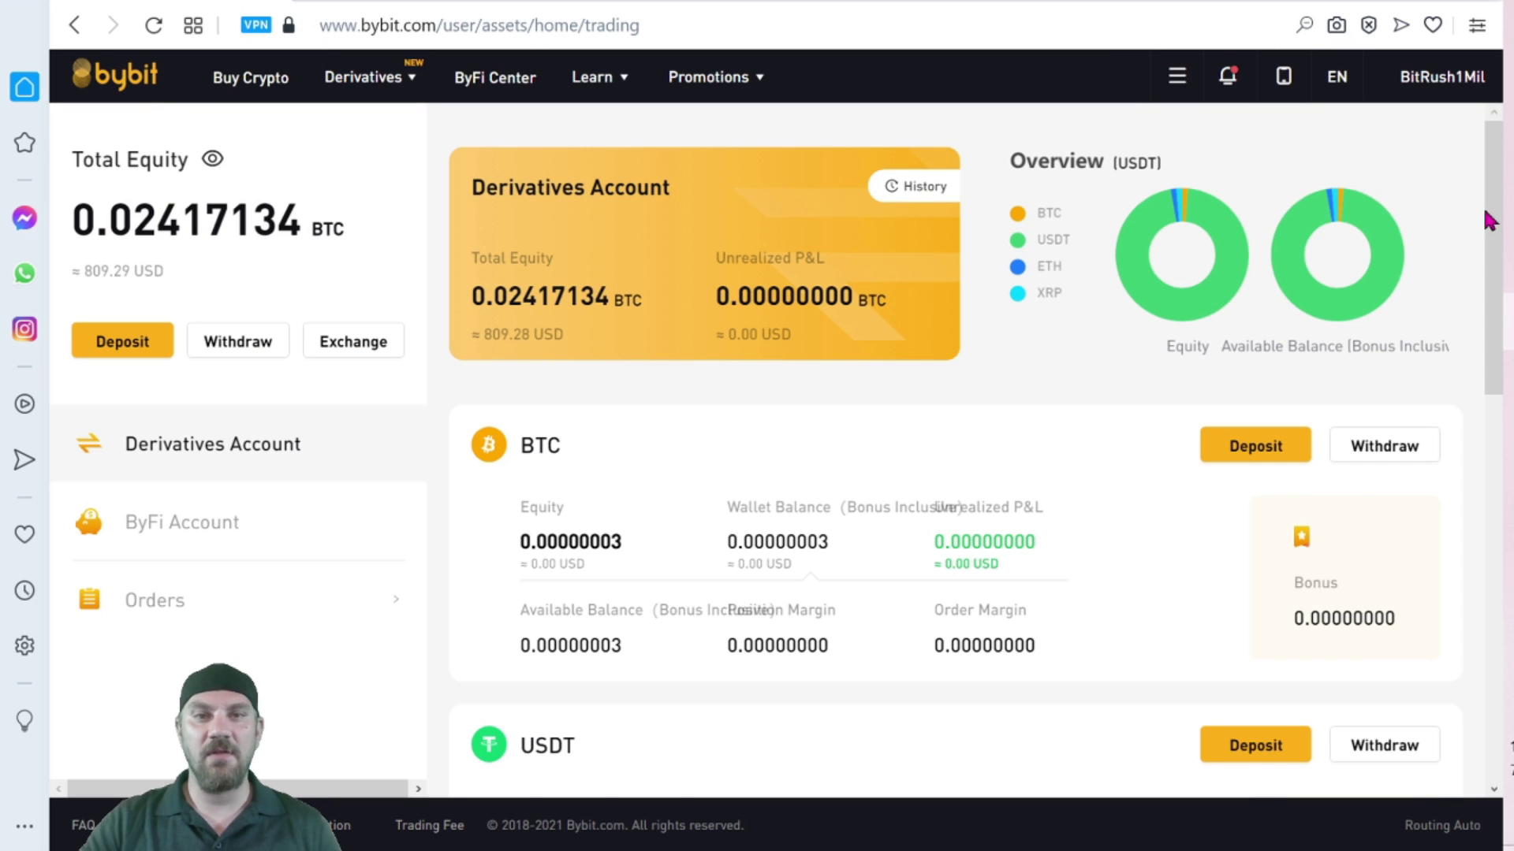
Review the equity and wallet balances of BTC, USDT, ETH, XRP and EOS in the Derivatives Account.
mouse_move(1455, 101)
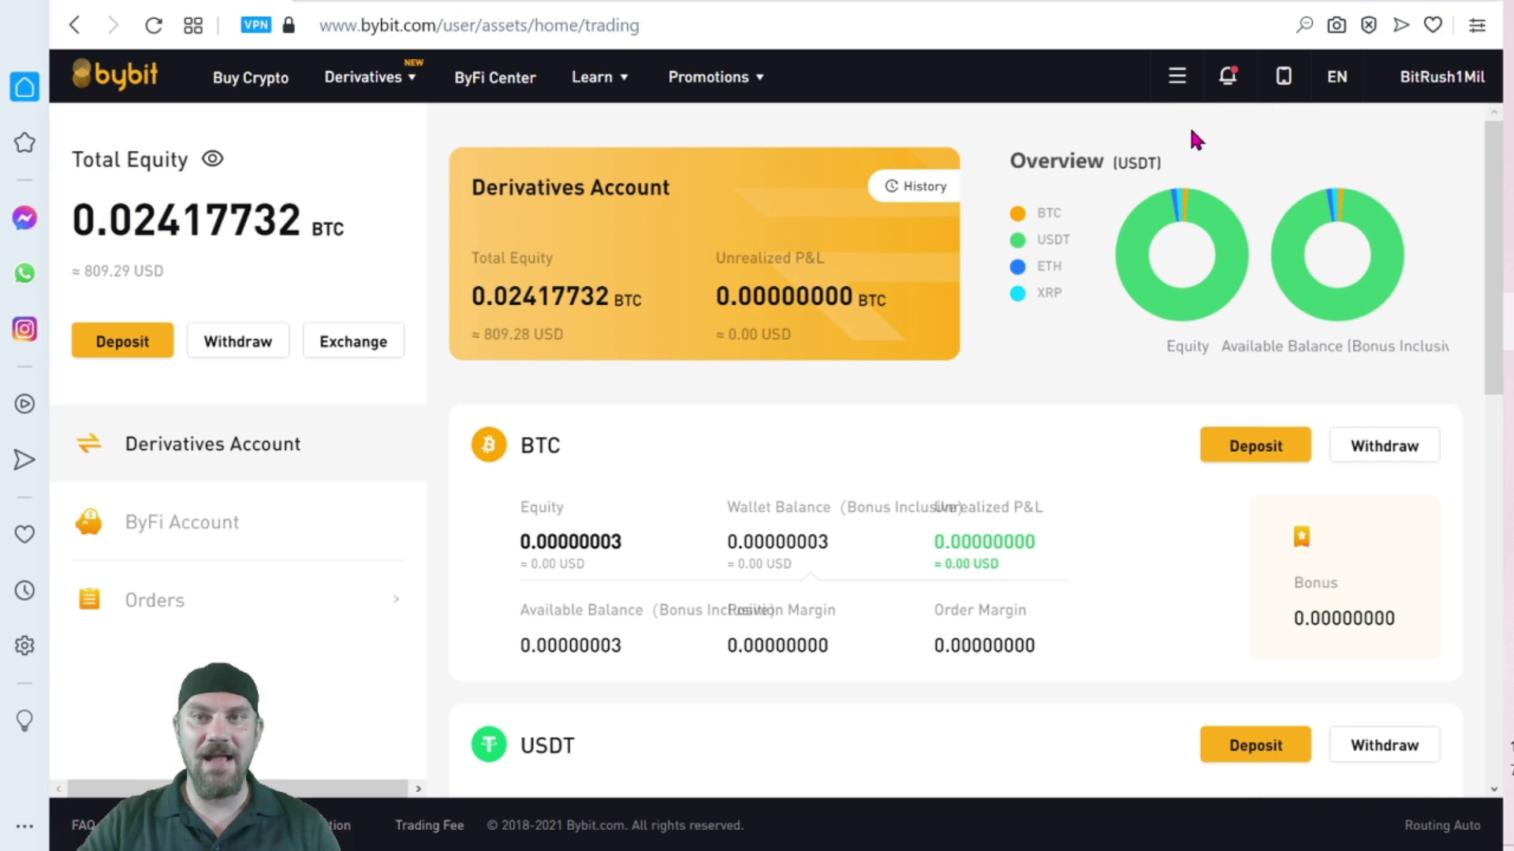
scroll(1294, 371, down, 7)
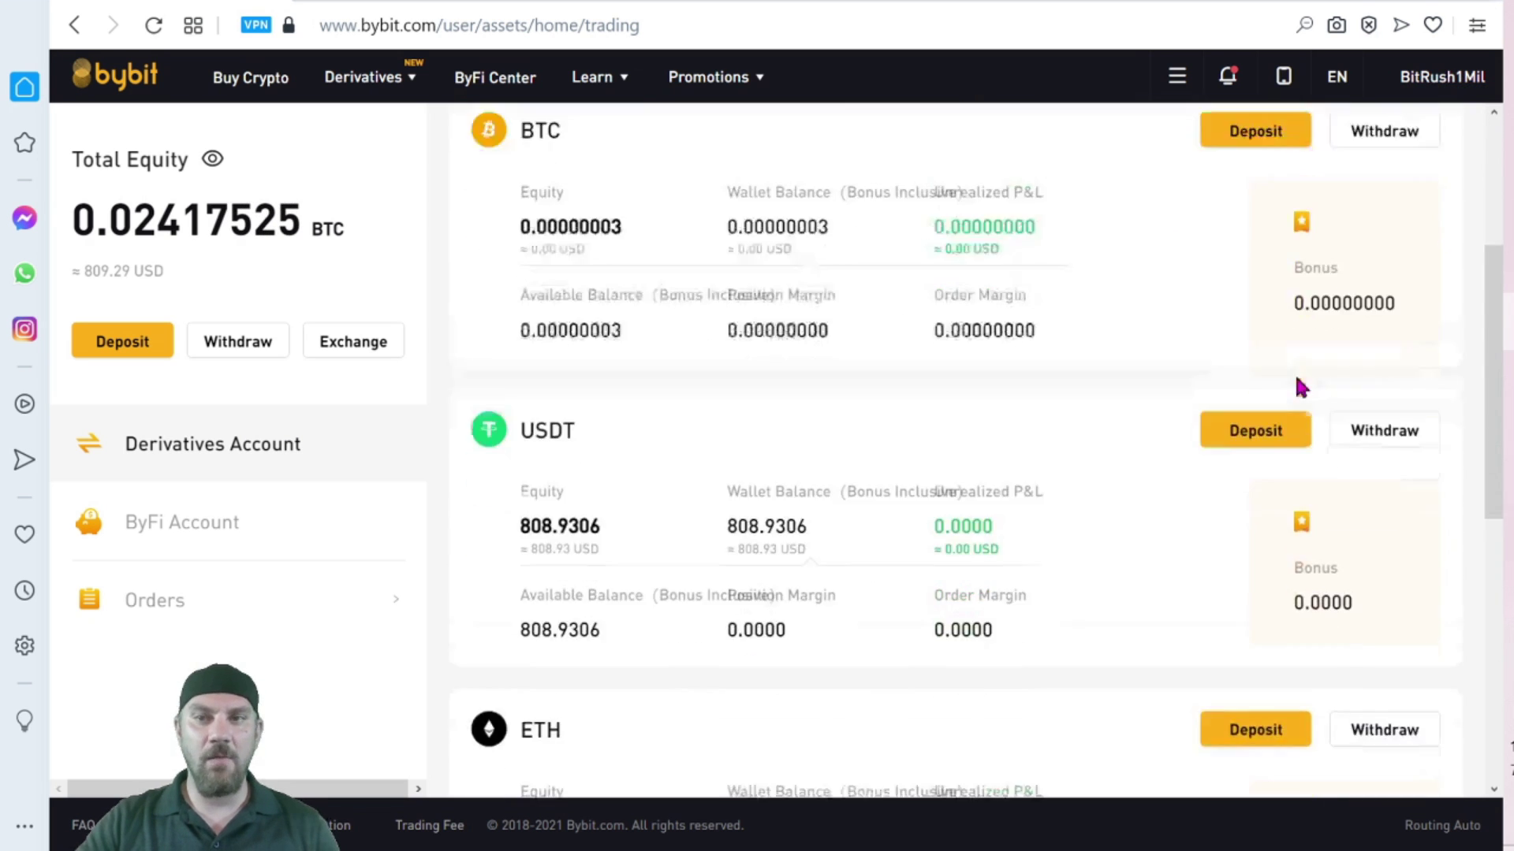
scroll(1299, 391, down, 5)
scroll(1267, 430, up, 12)
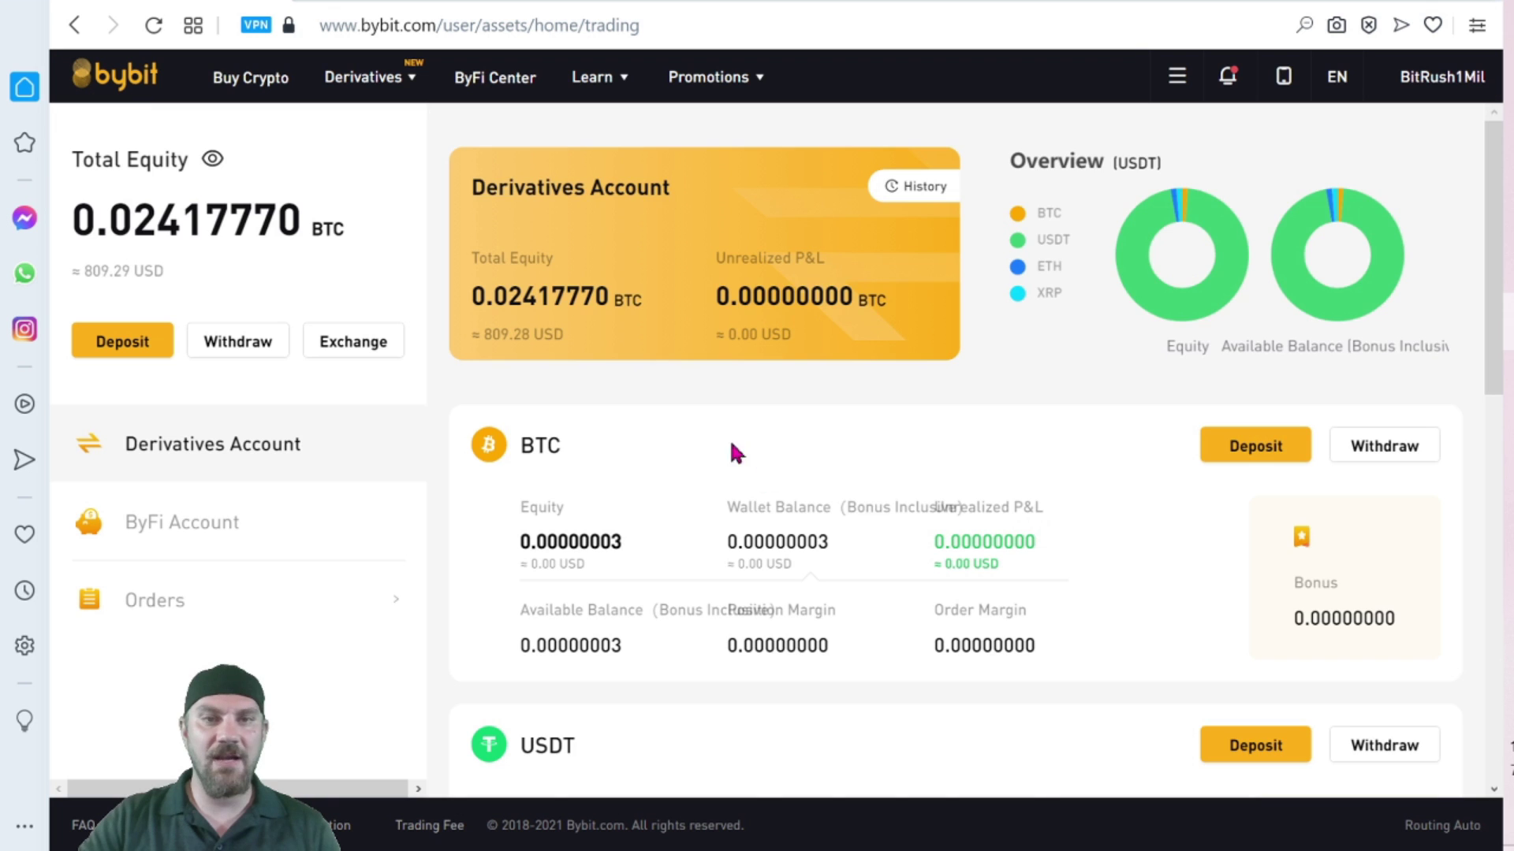
scroll(730, 450, down, 7)
scroll(867, 457, down, 4)
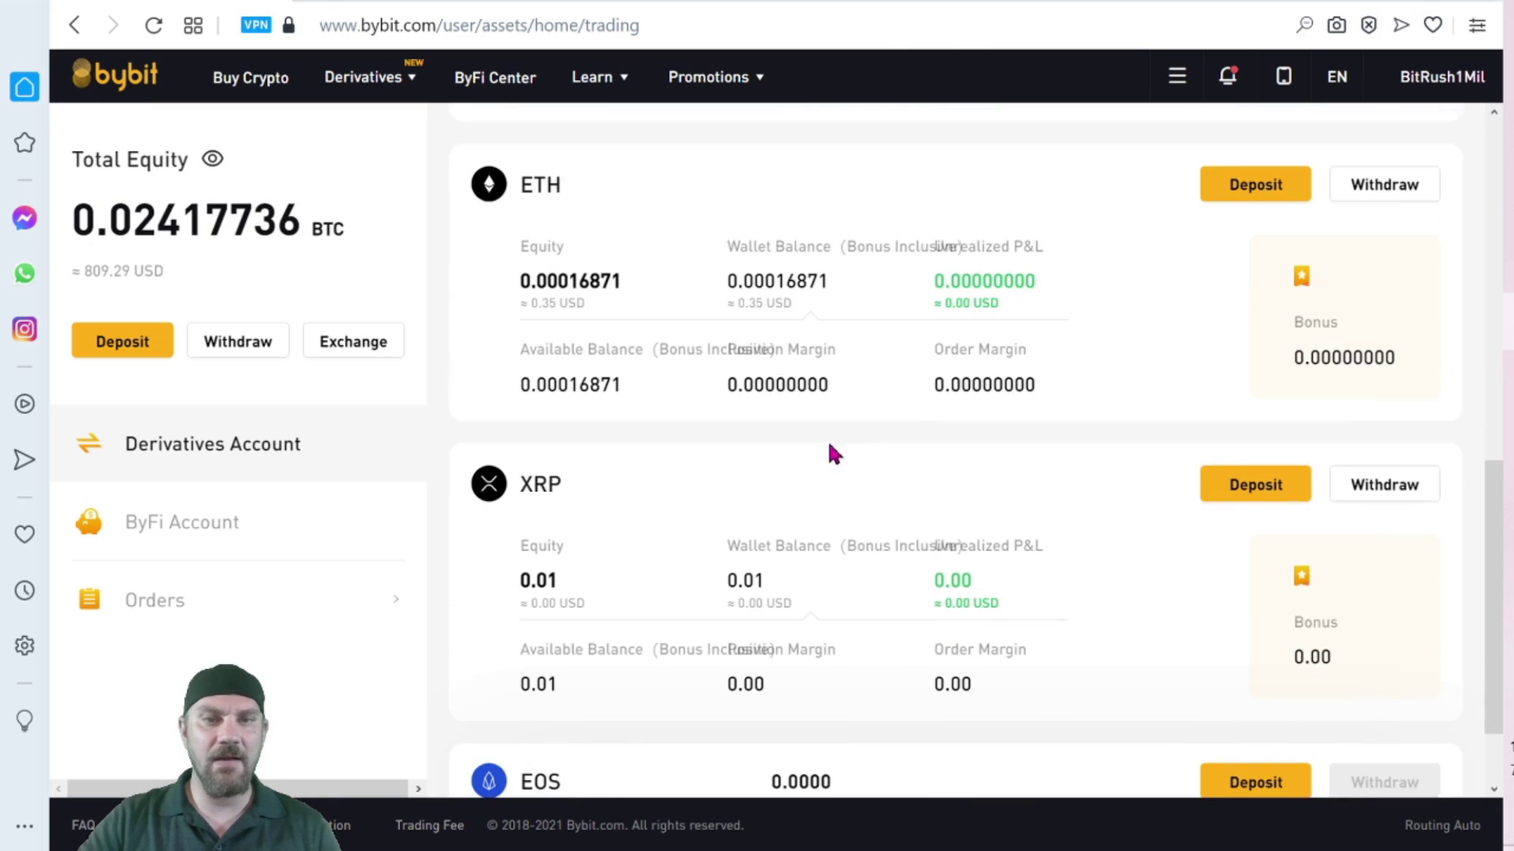
scroll(866, 511, down, 2)
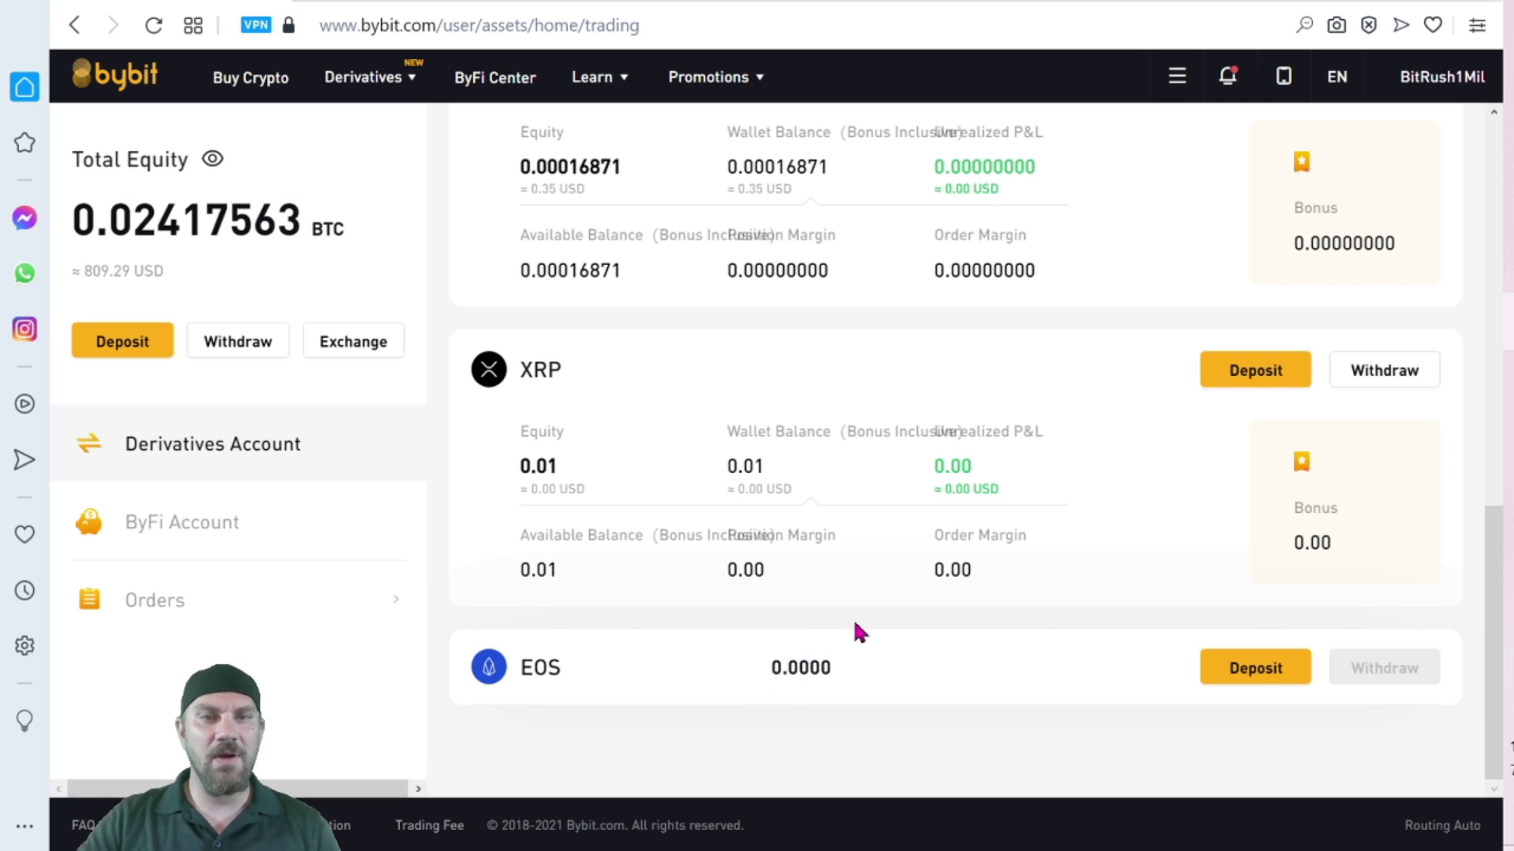
scroll(855, 614, up, 4)
scroll(855, 619, up, 5)
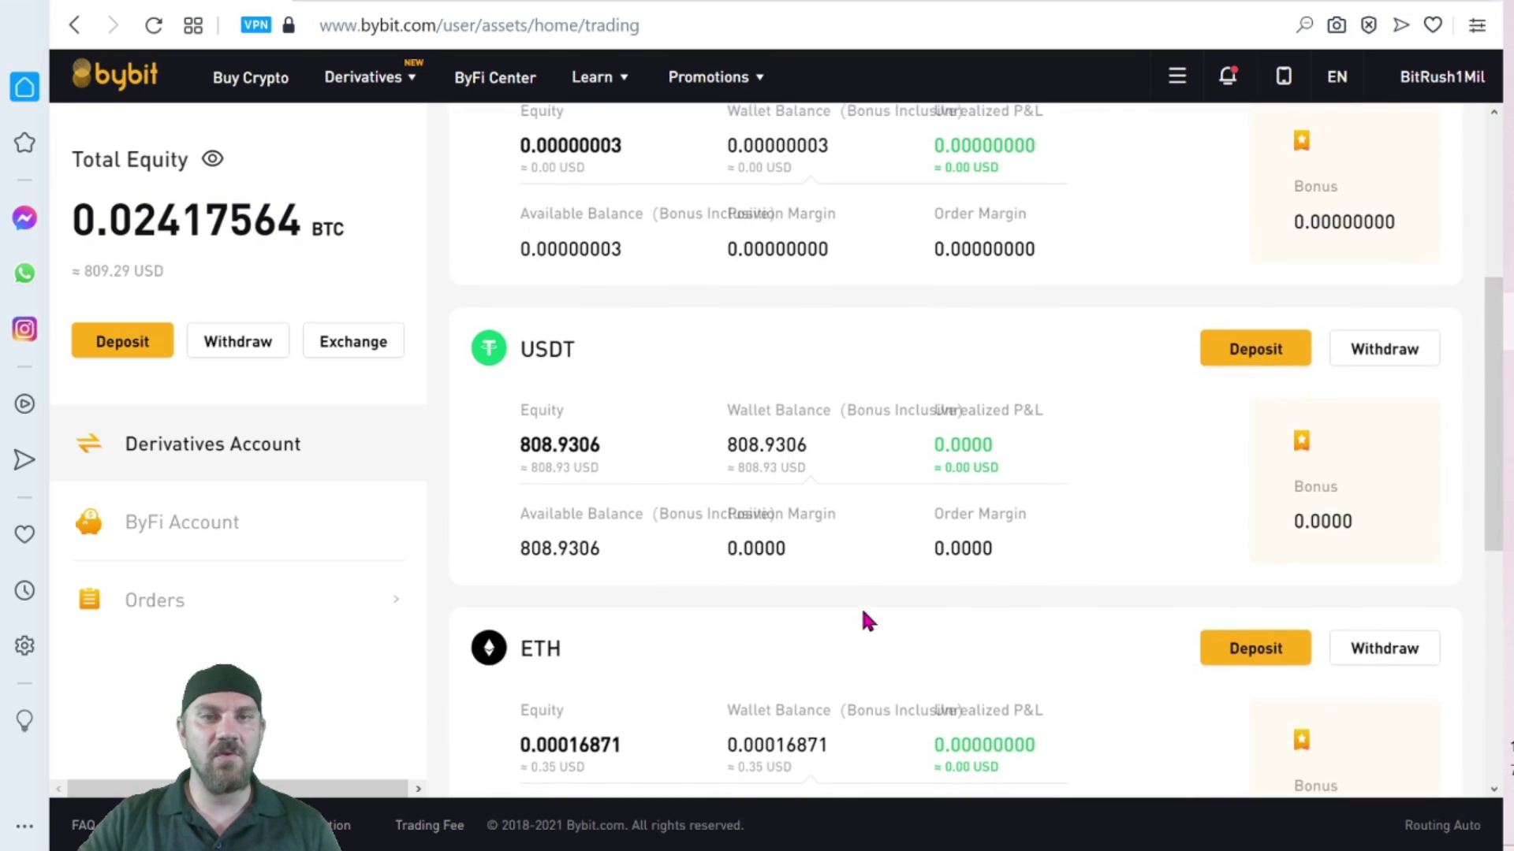
scroll(906, 613, down, 1)
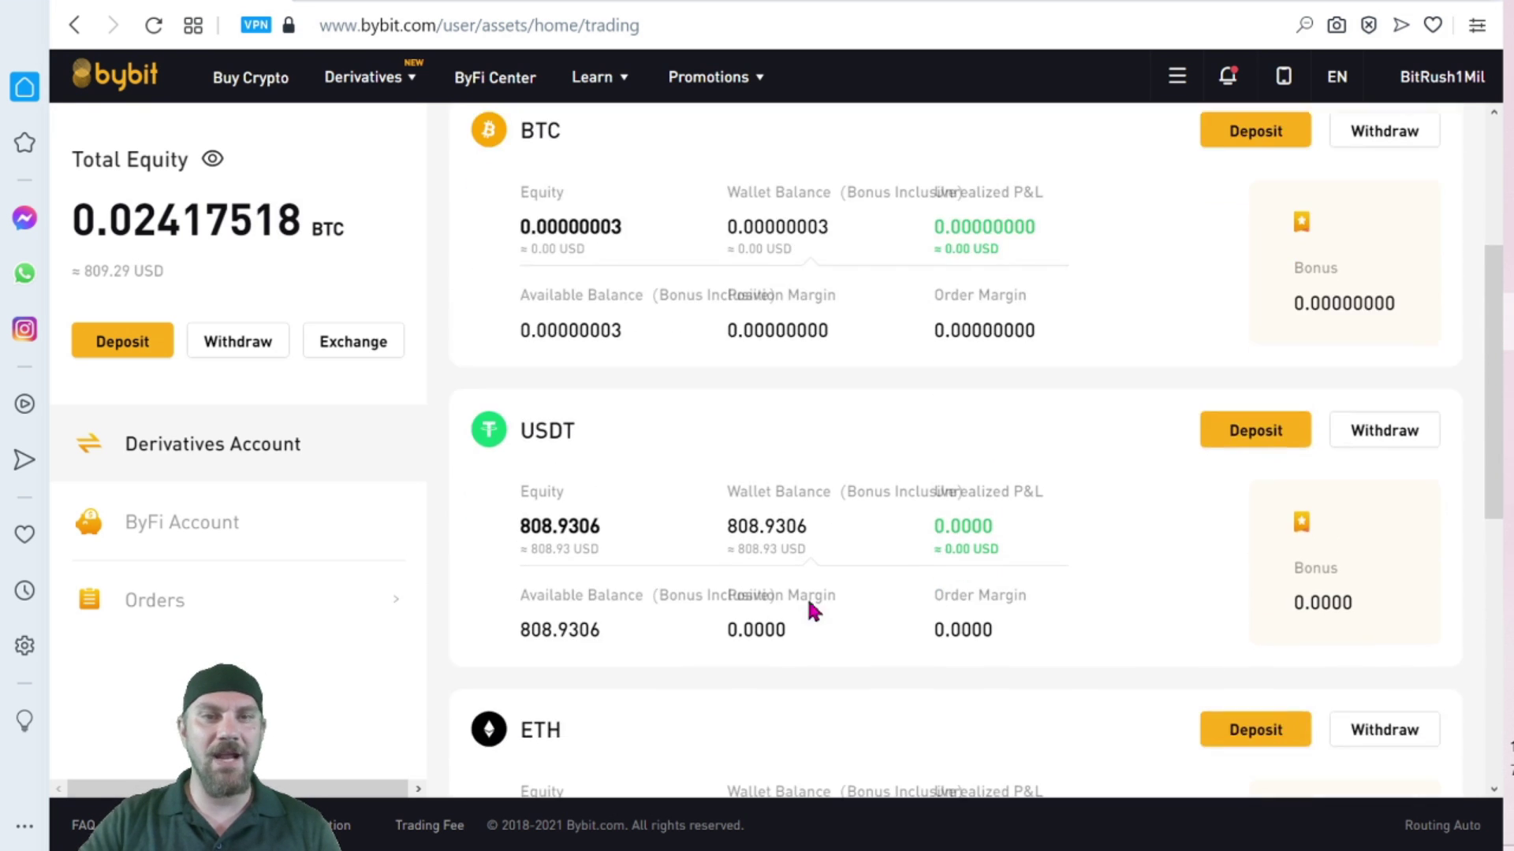
Examine the USDT entry in the Derivatives Account and compare it with the other coin entries.
drag(584, 429, 524, 429)
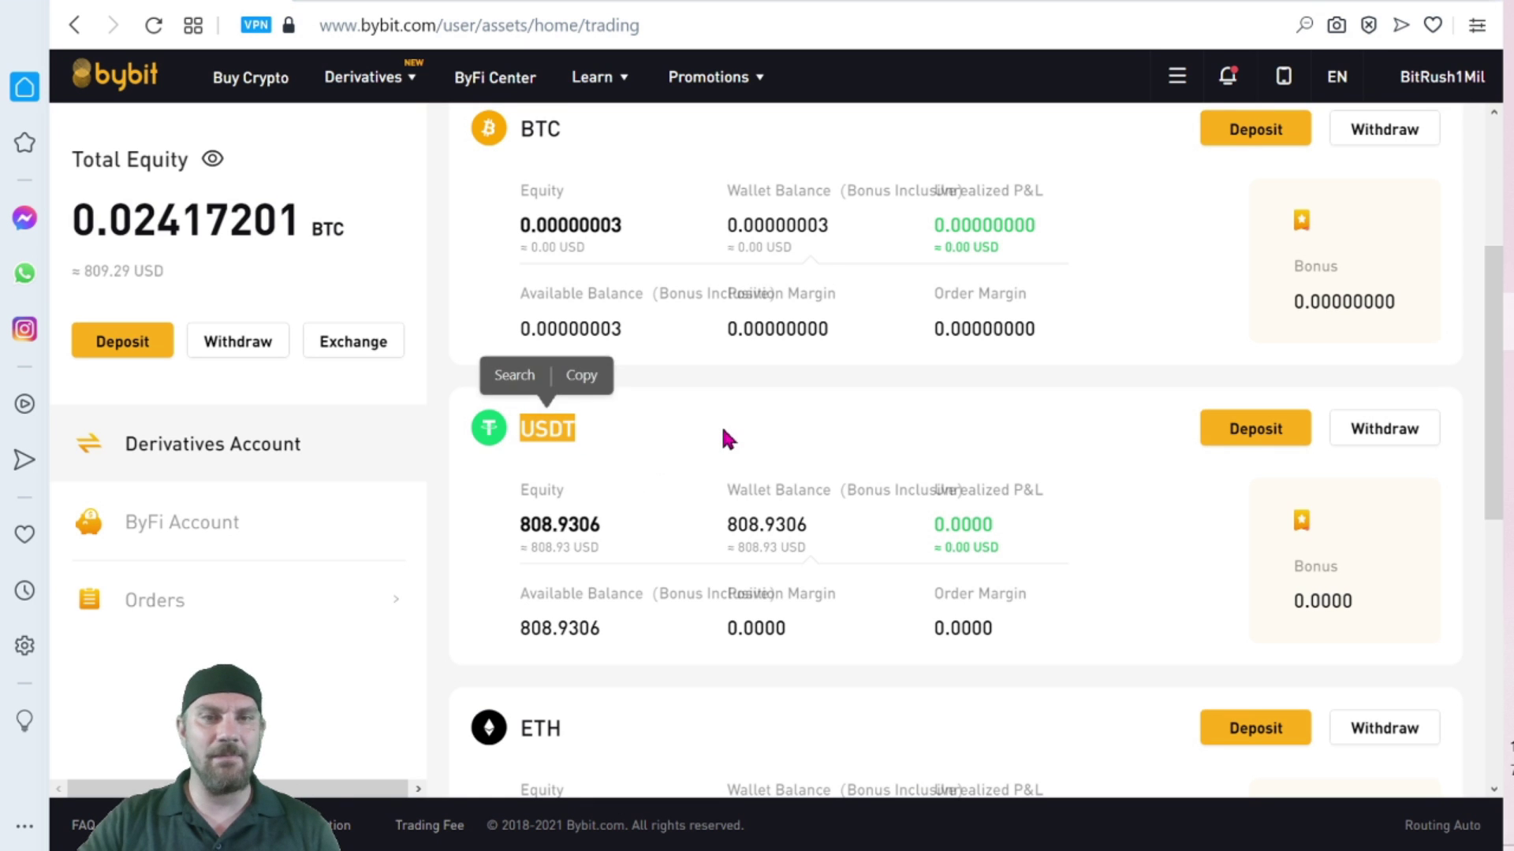
click(657, 438)
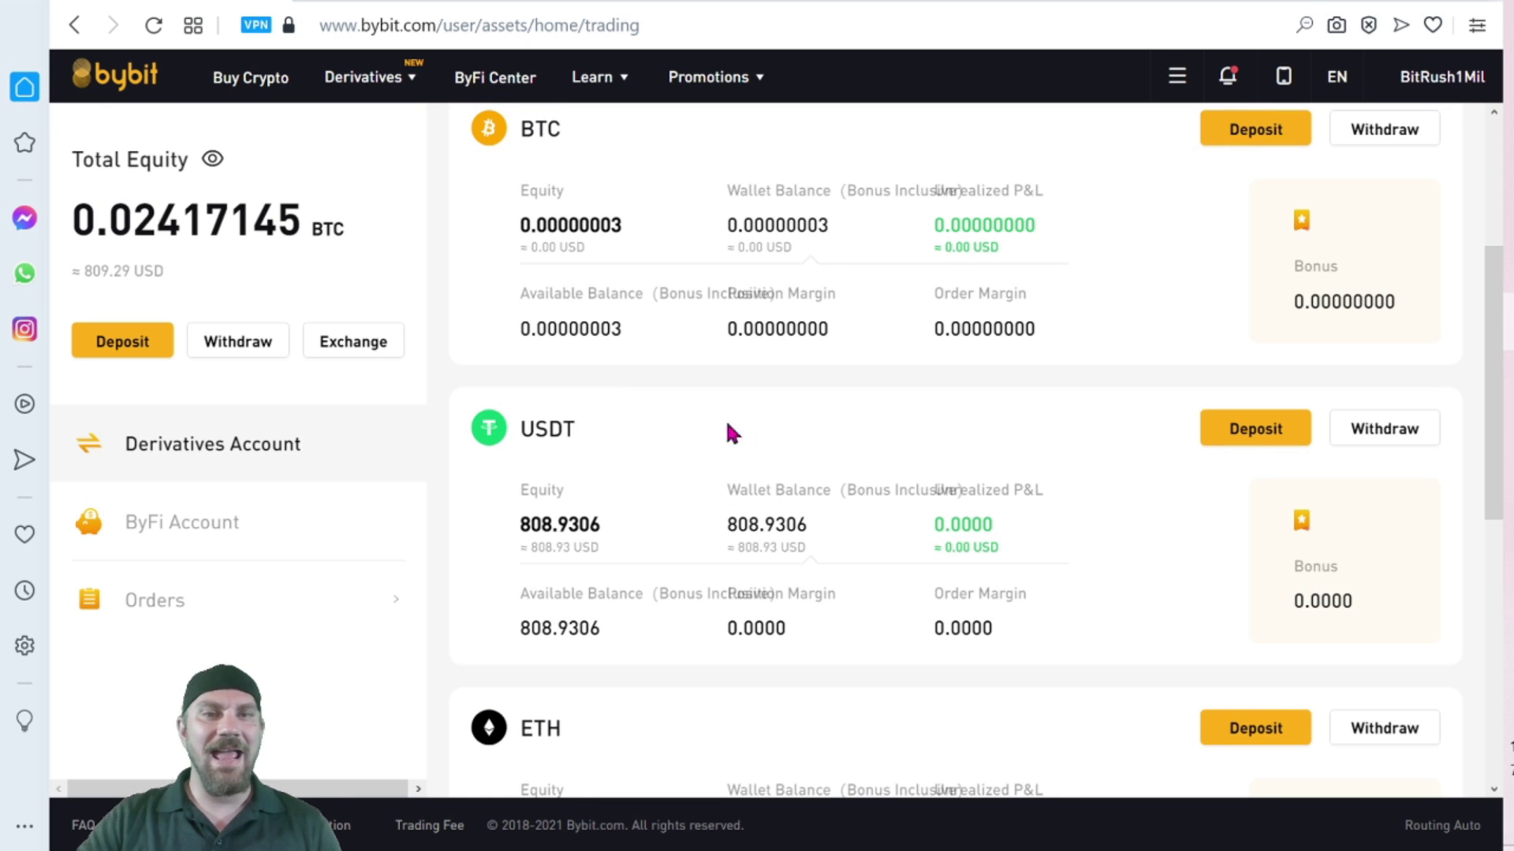
scroll(749, 423, up, 2)
scroll(760, 404, down, 8)
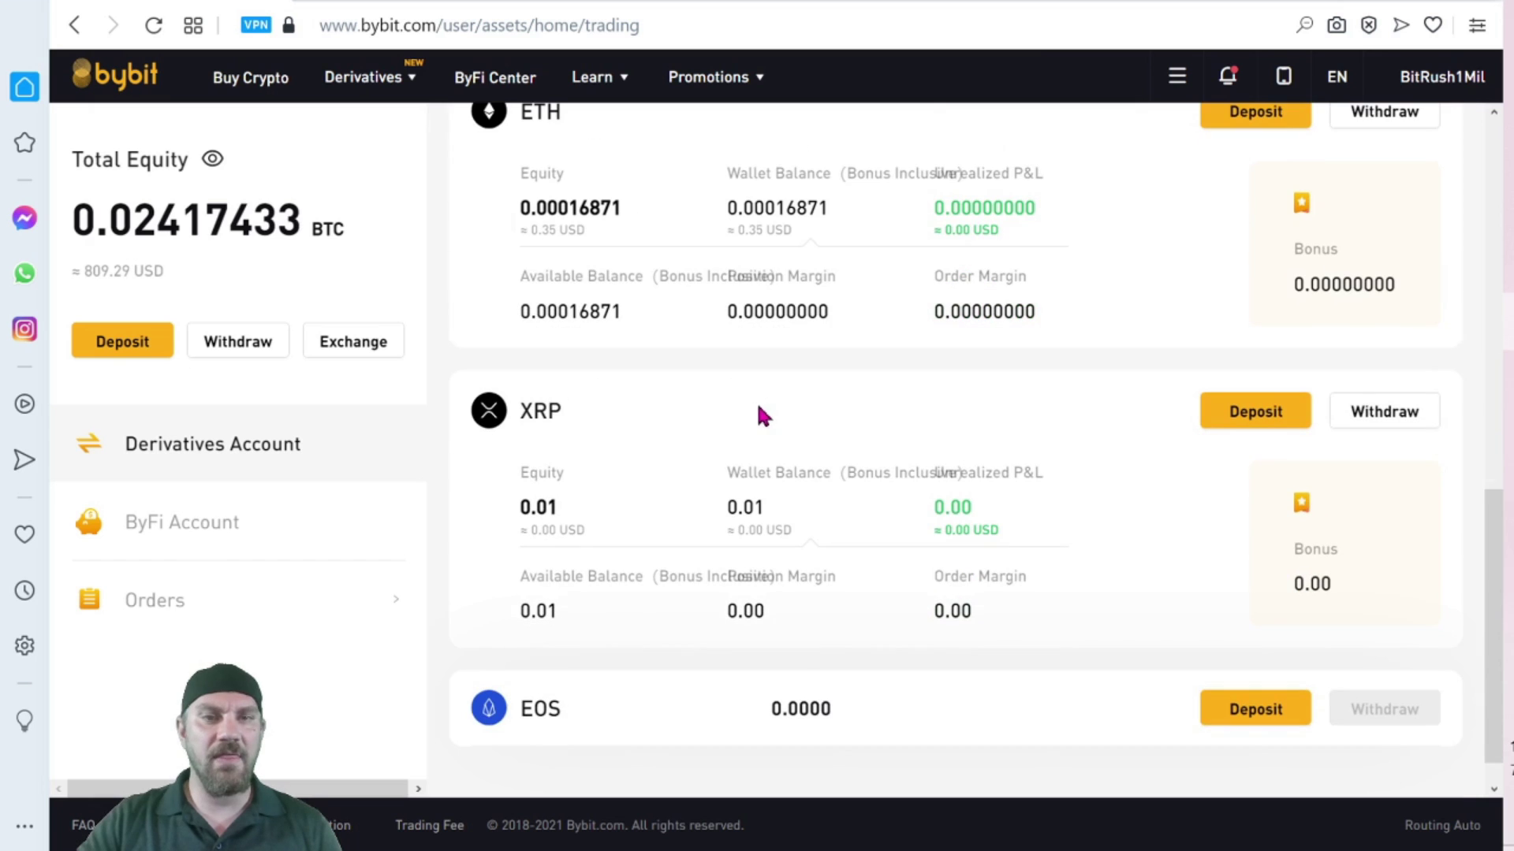
scroll(973, 496, up, 6)
scroll(978, 498, up, 1)
drag(546, 380, 524, 382)
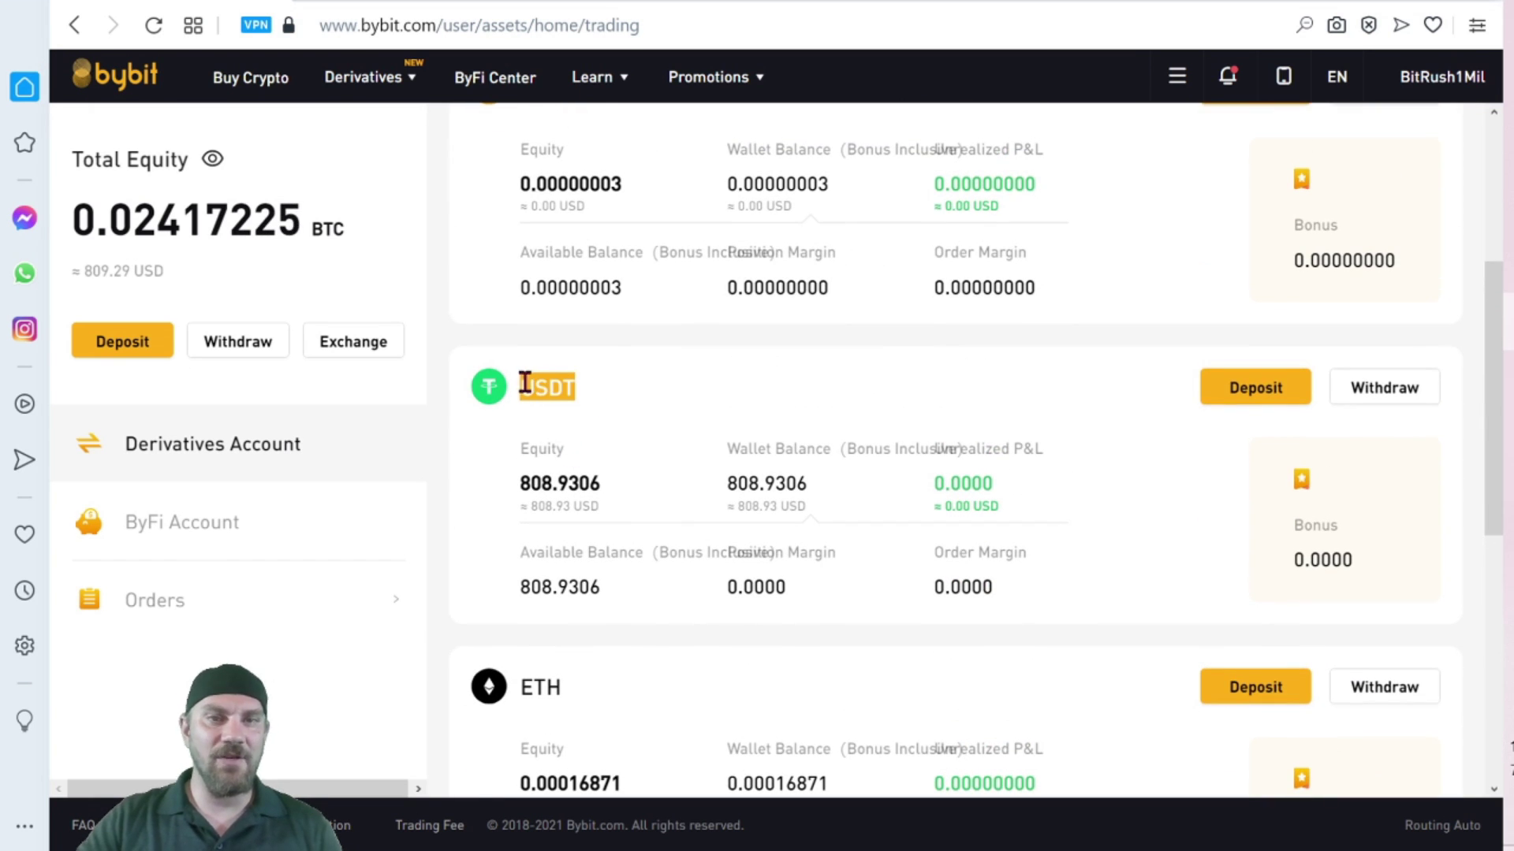
click(670, 377)
scroll(886, 464, up, 5)
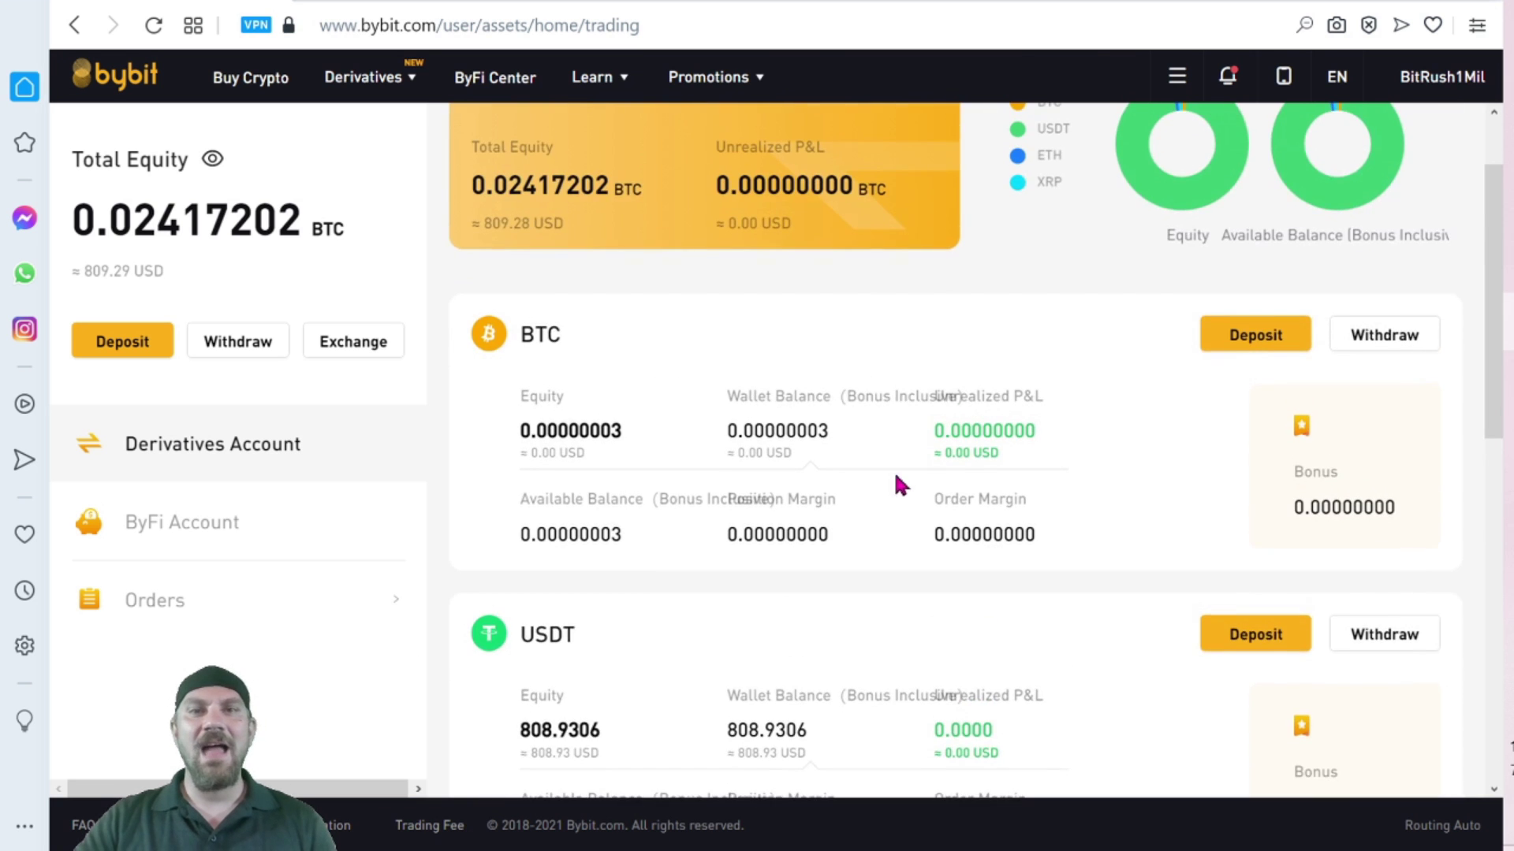
scroll(915, 530, down, 2)
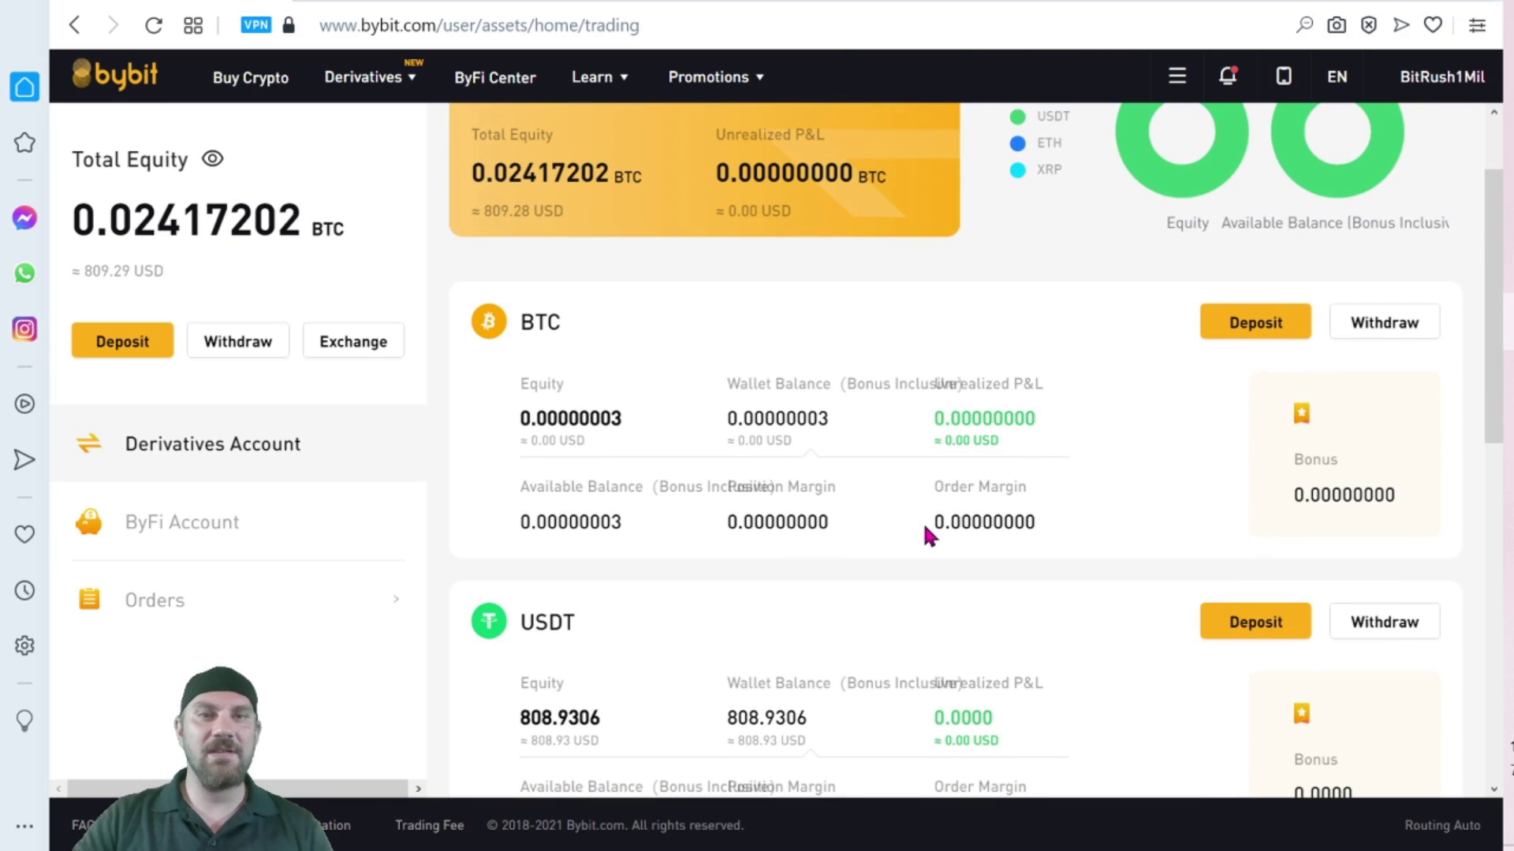
Examine the BTC entry and its deposit option, the remaining coins' deposit options, and the USDT entry again.
drag(520, 322, 562, 324)
click(929, 313)
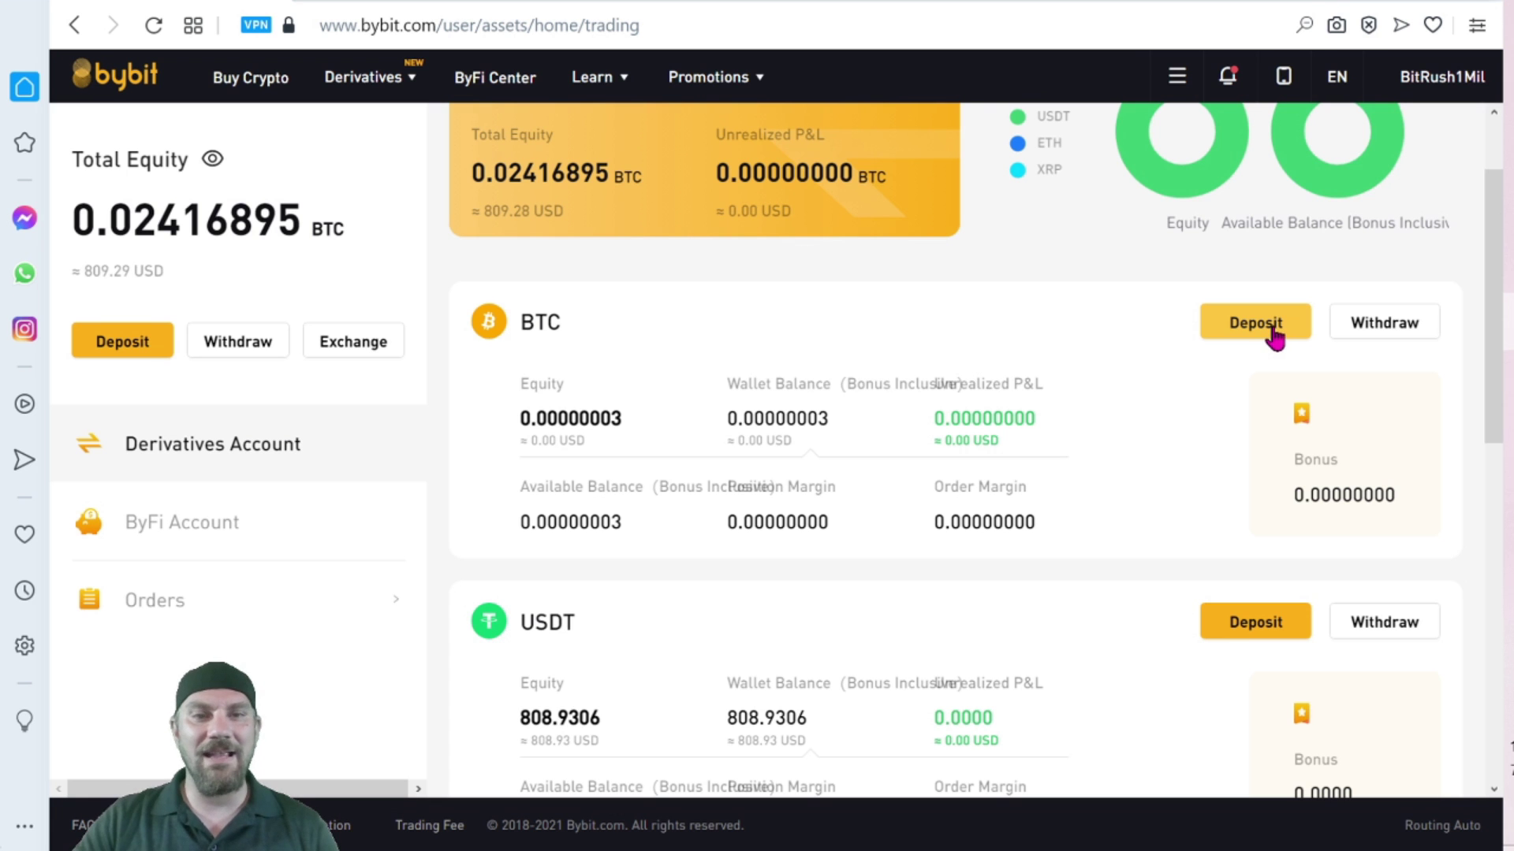
scroll(1013, 448, down, 1)
scroll(1017, 434, down, 10)
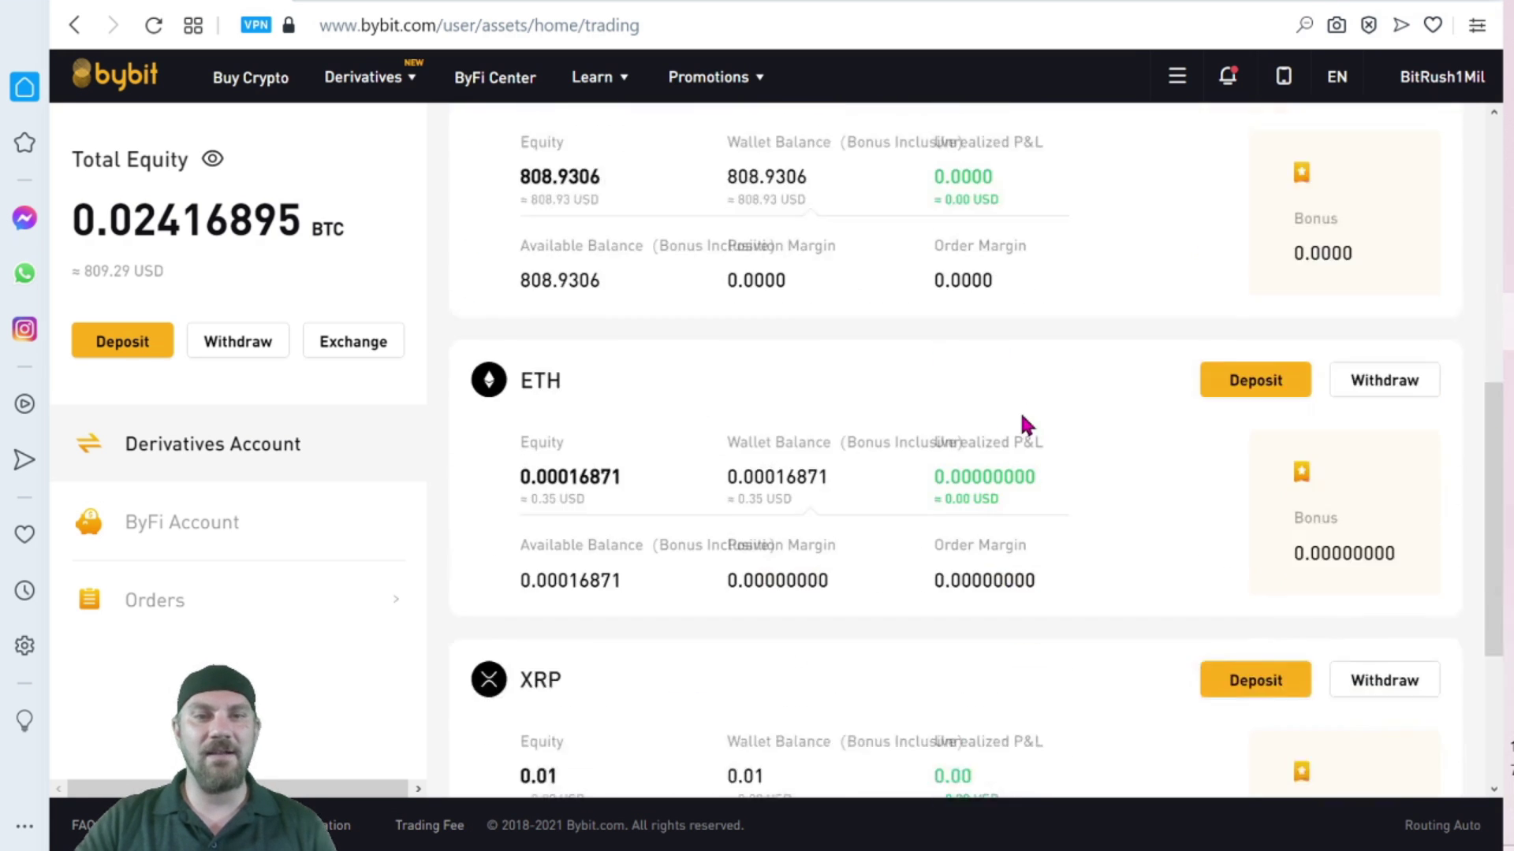
scroll(1056, 492, up, 8)
scroll(1058, 488, up, 5)
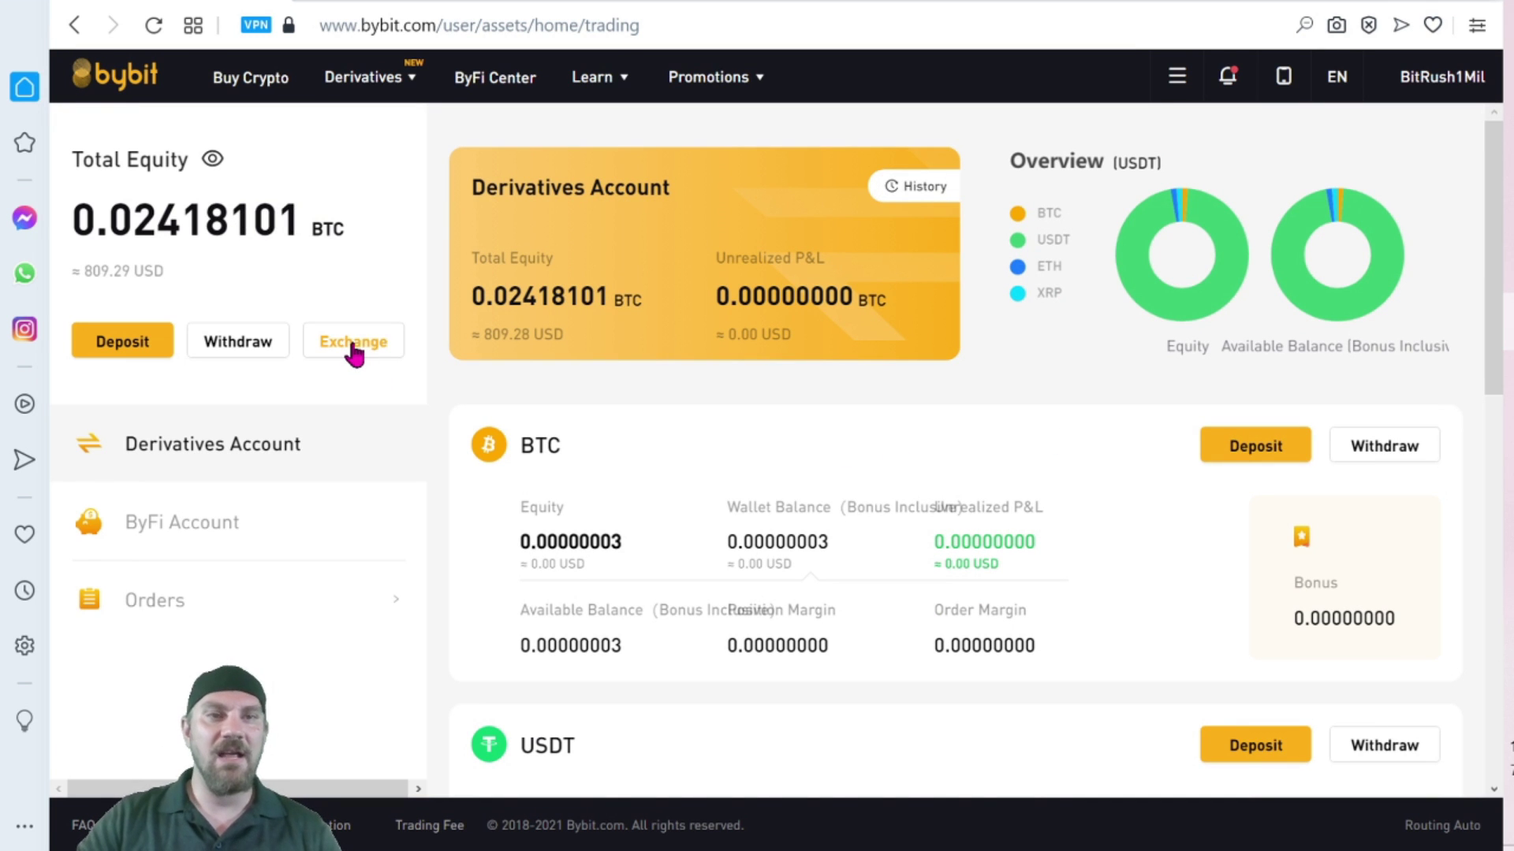
scroll(867, 418, down, 10)
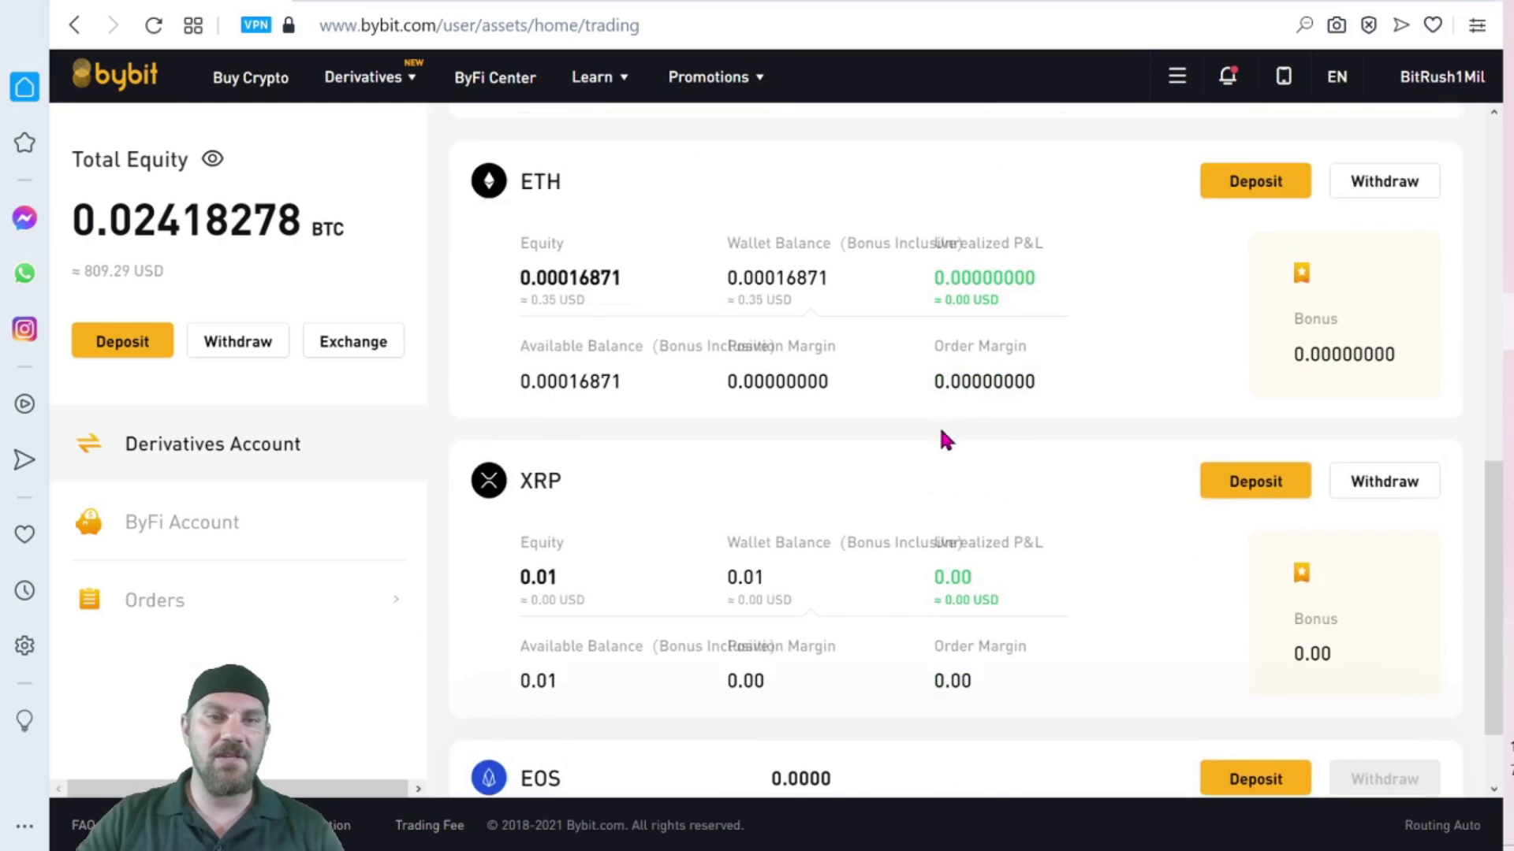
scroll(944, 438, up, 5)
drag(522, 416, 618, 426)
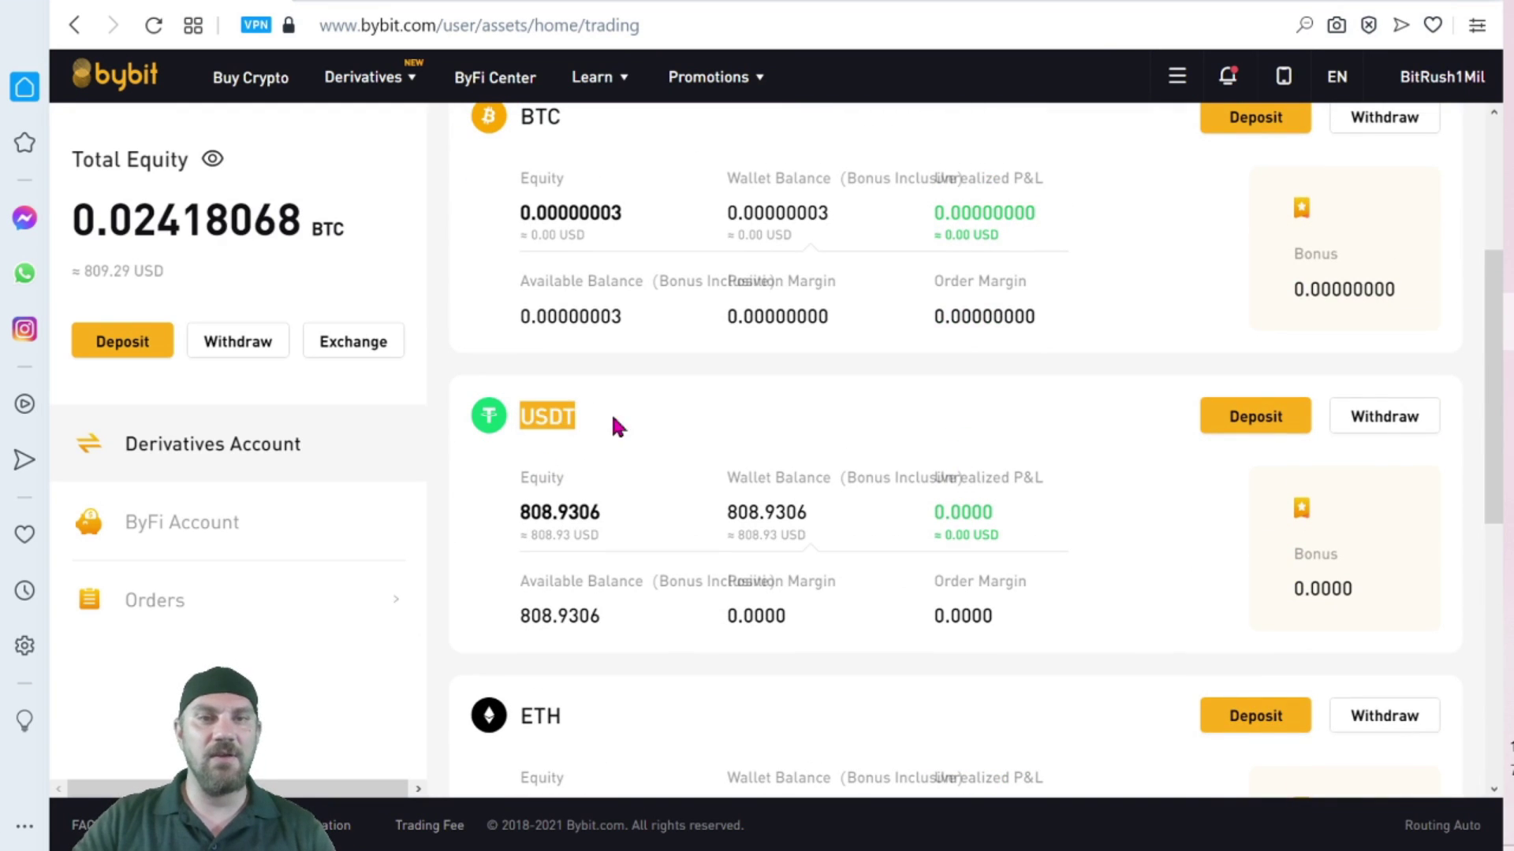
scroll(985, 473, up, 4)
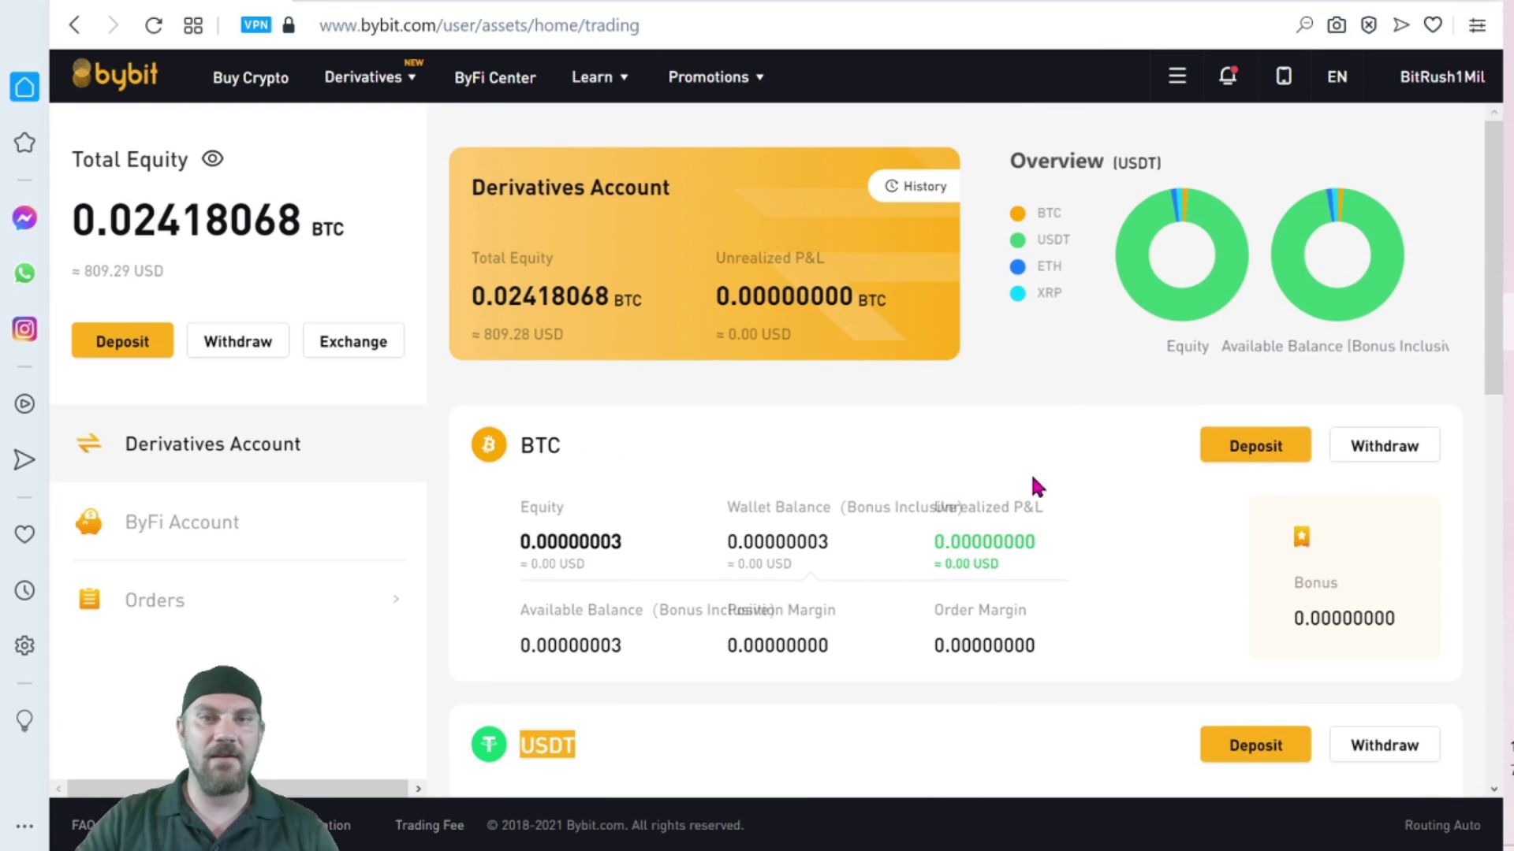
click(1032, 479)
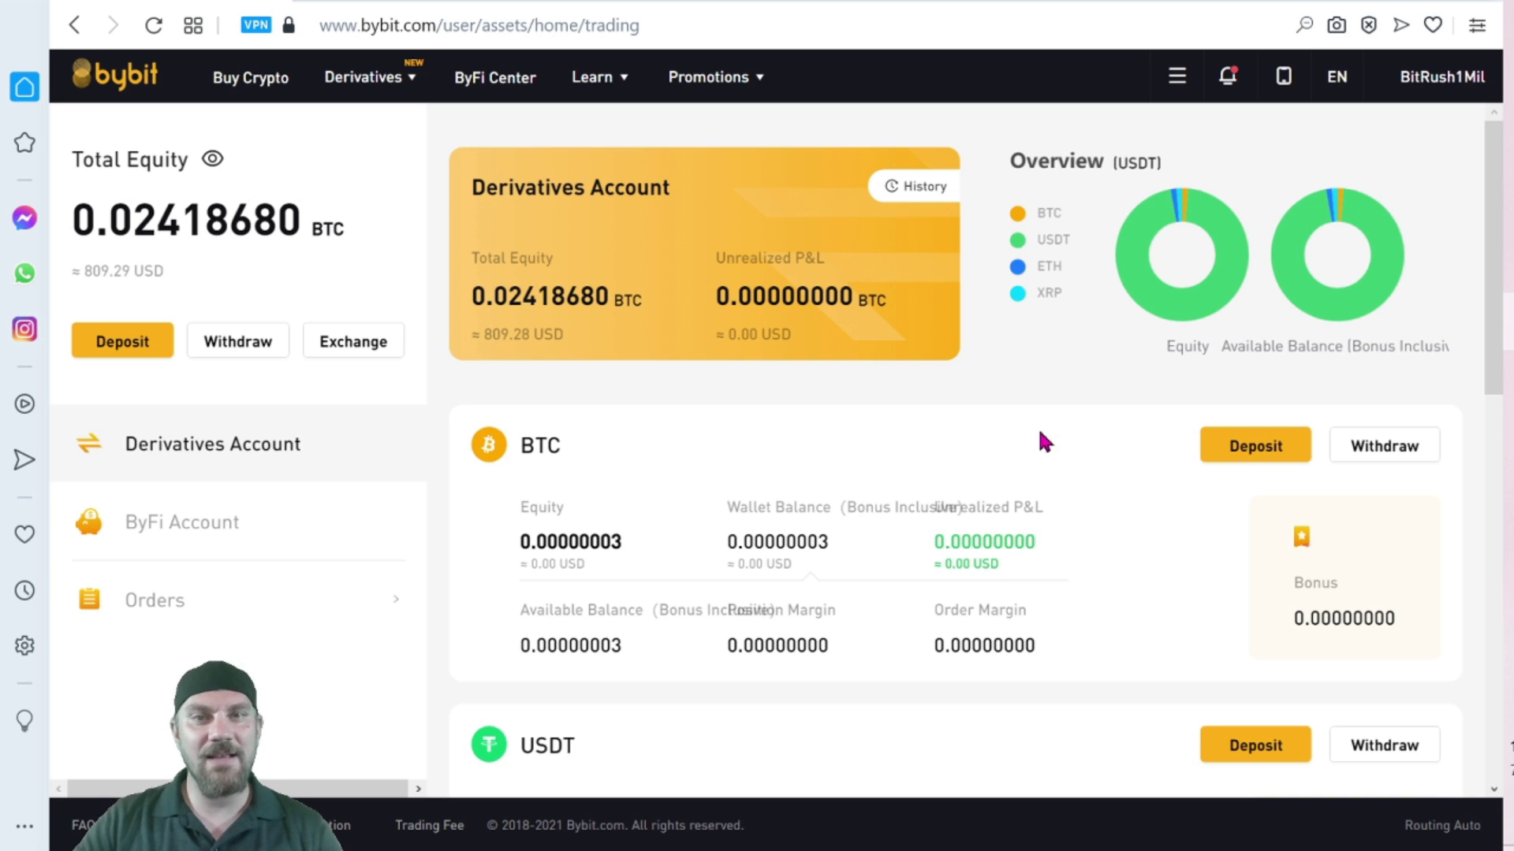
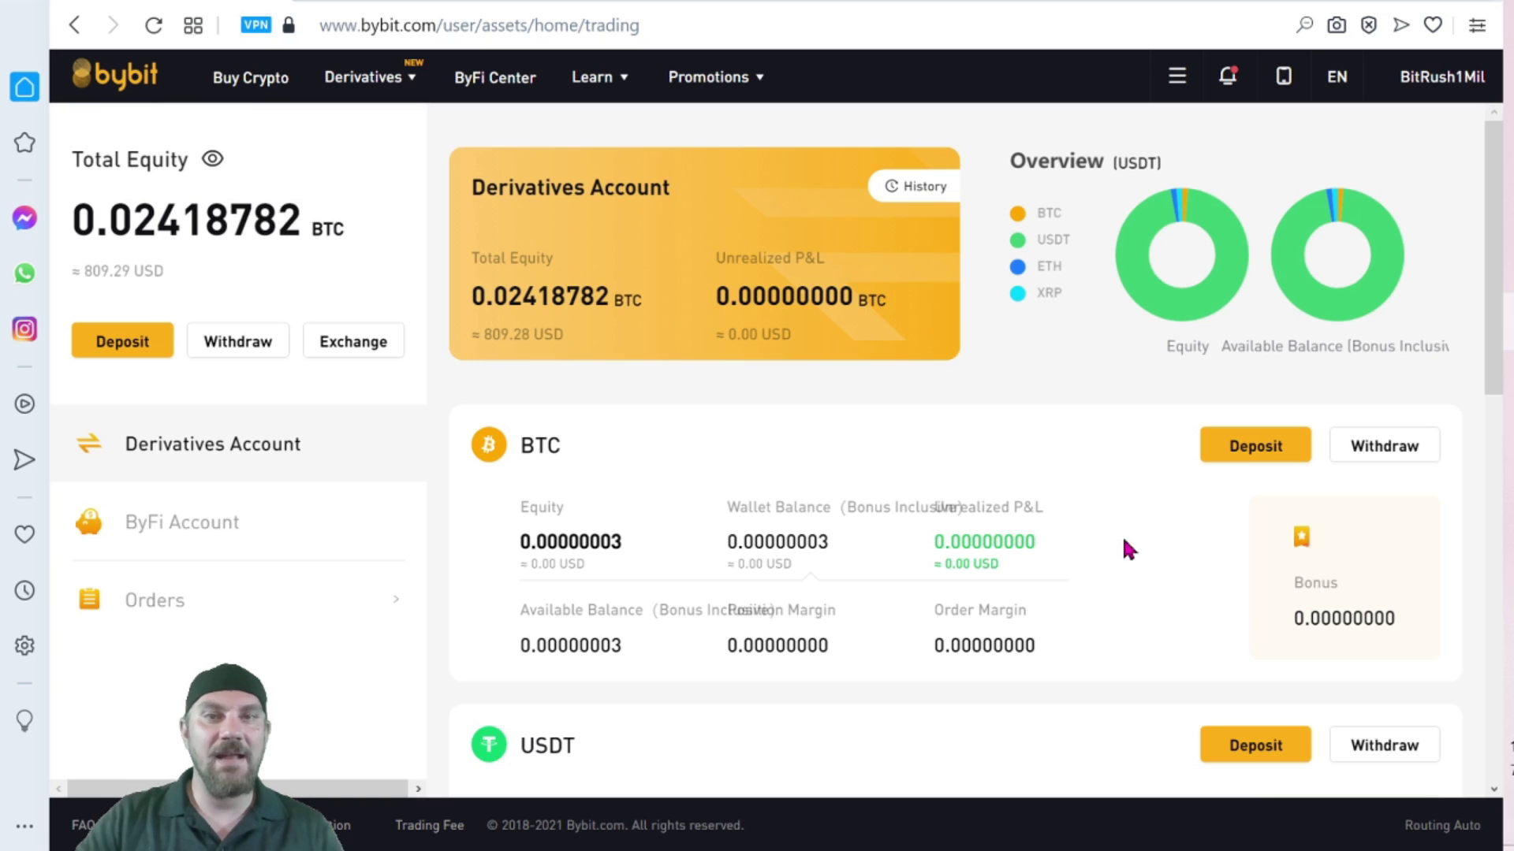
Open the Rewards Hub and activate the voucher code field.
mouse_move(726, 92)
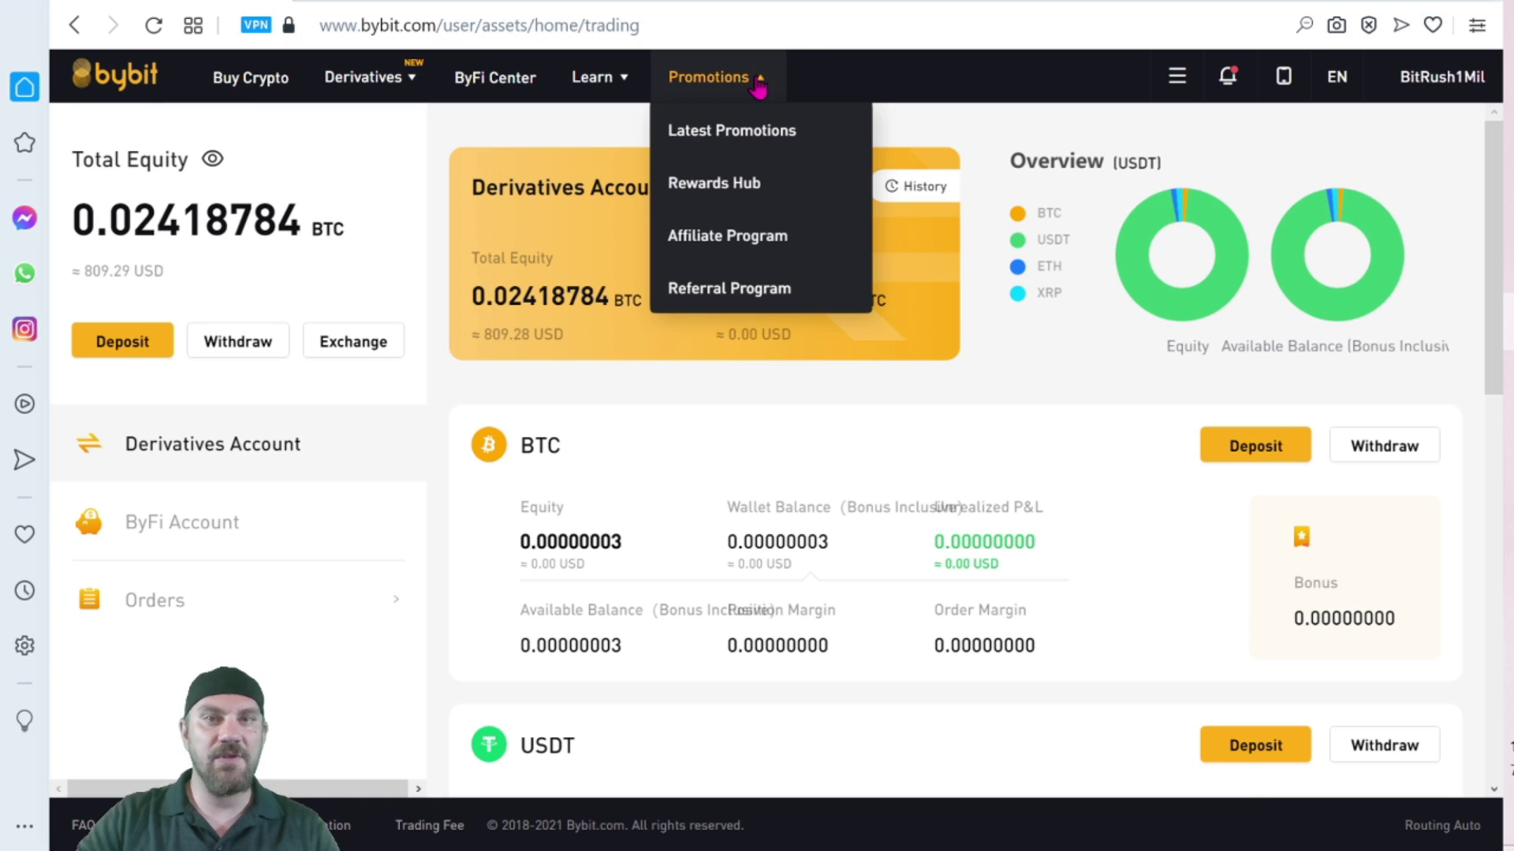
click(774, 186)
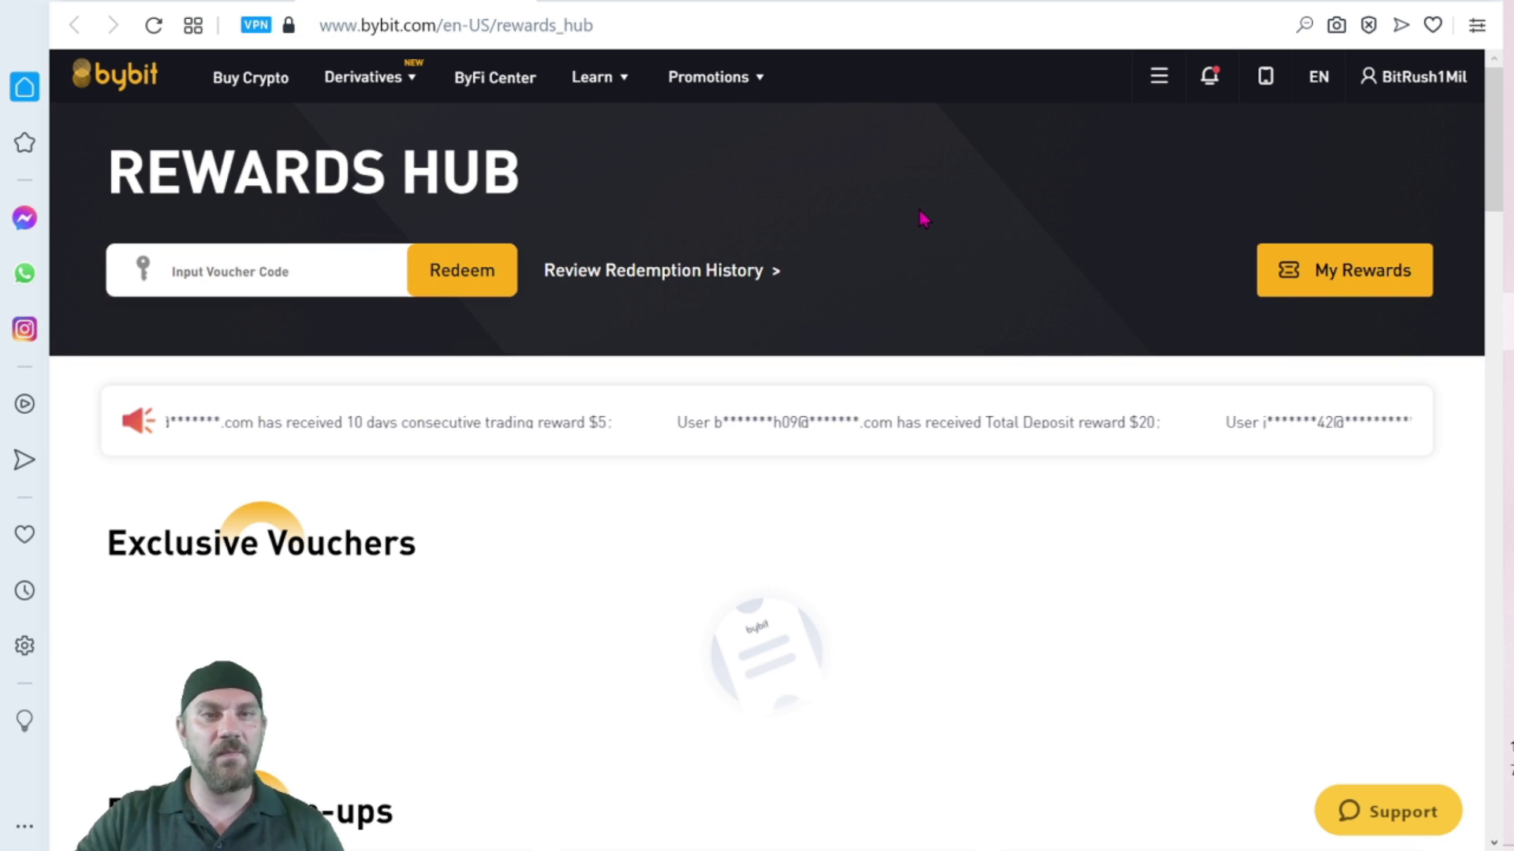
click(175, 265)
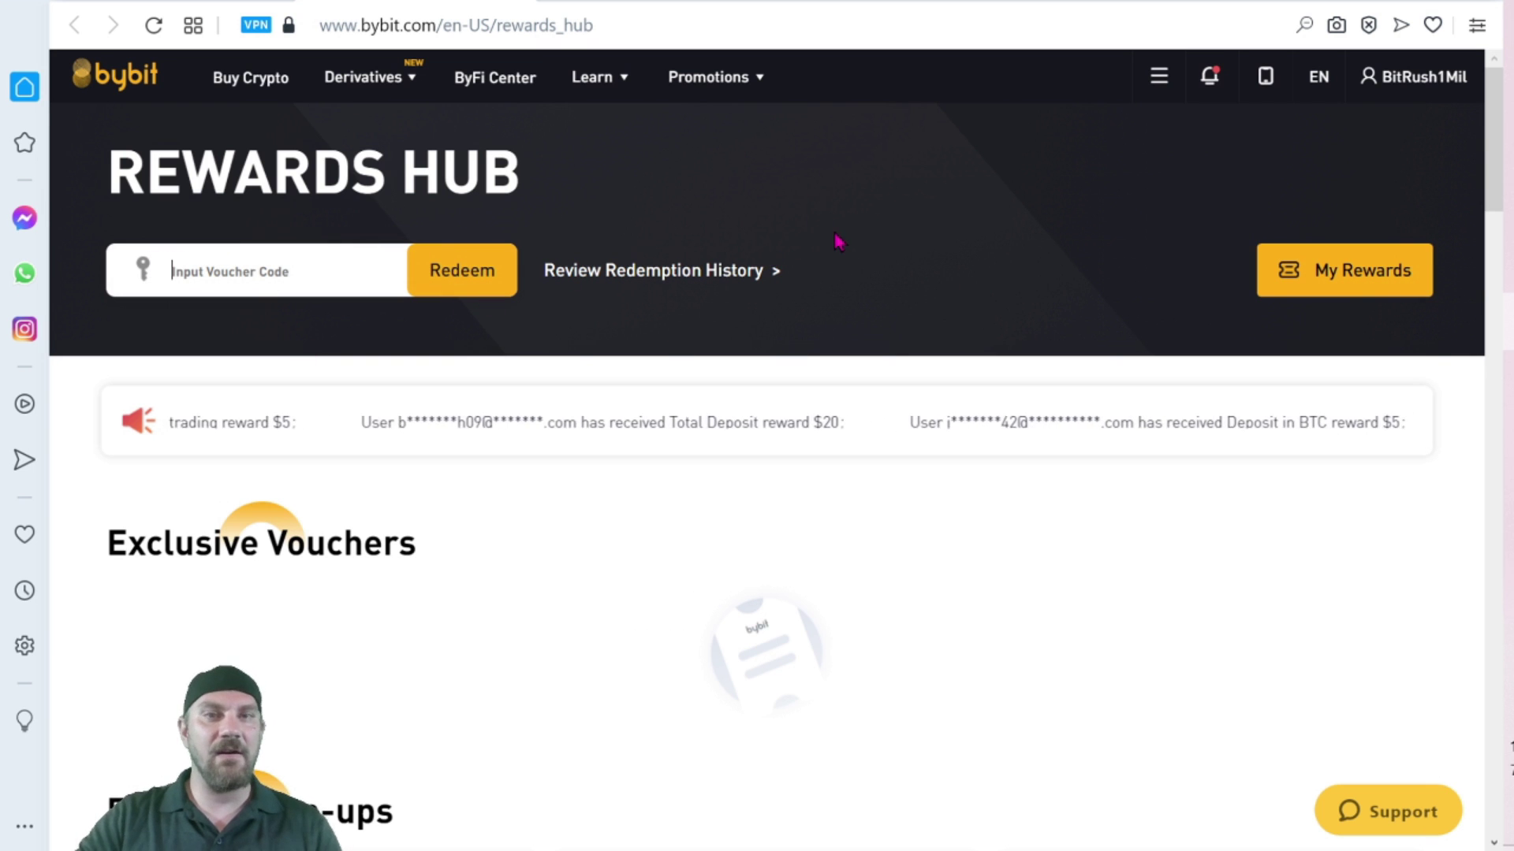
Examine the Rewards Hub offers for new sign-ups, the flash deals and the referral program, including their claim conditions.
scroll(840, 236, down, 2)
scroll(855, 217, down, 4)
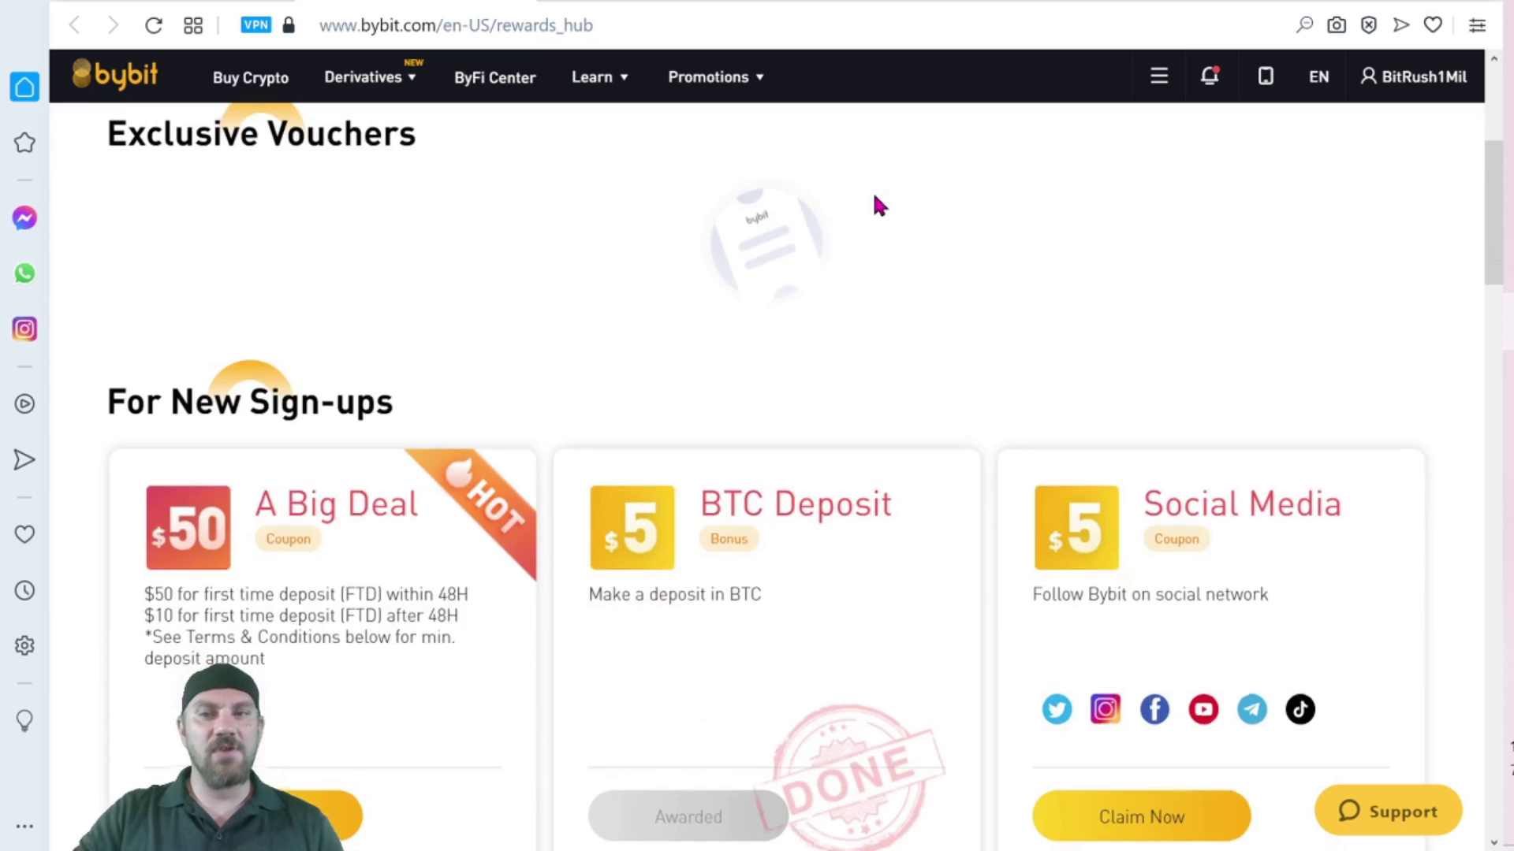
scroll(875, 194, down, 2)
scroll(875, 198, down, 12)
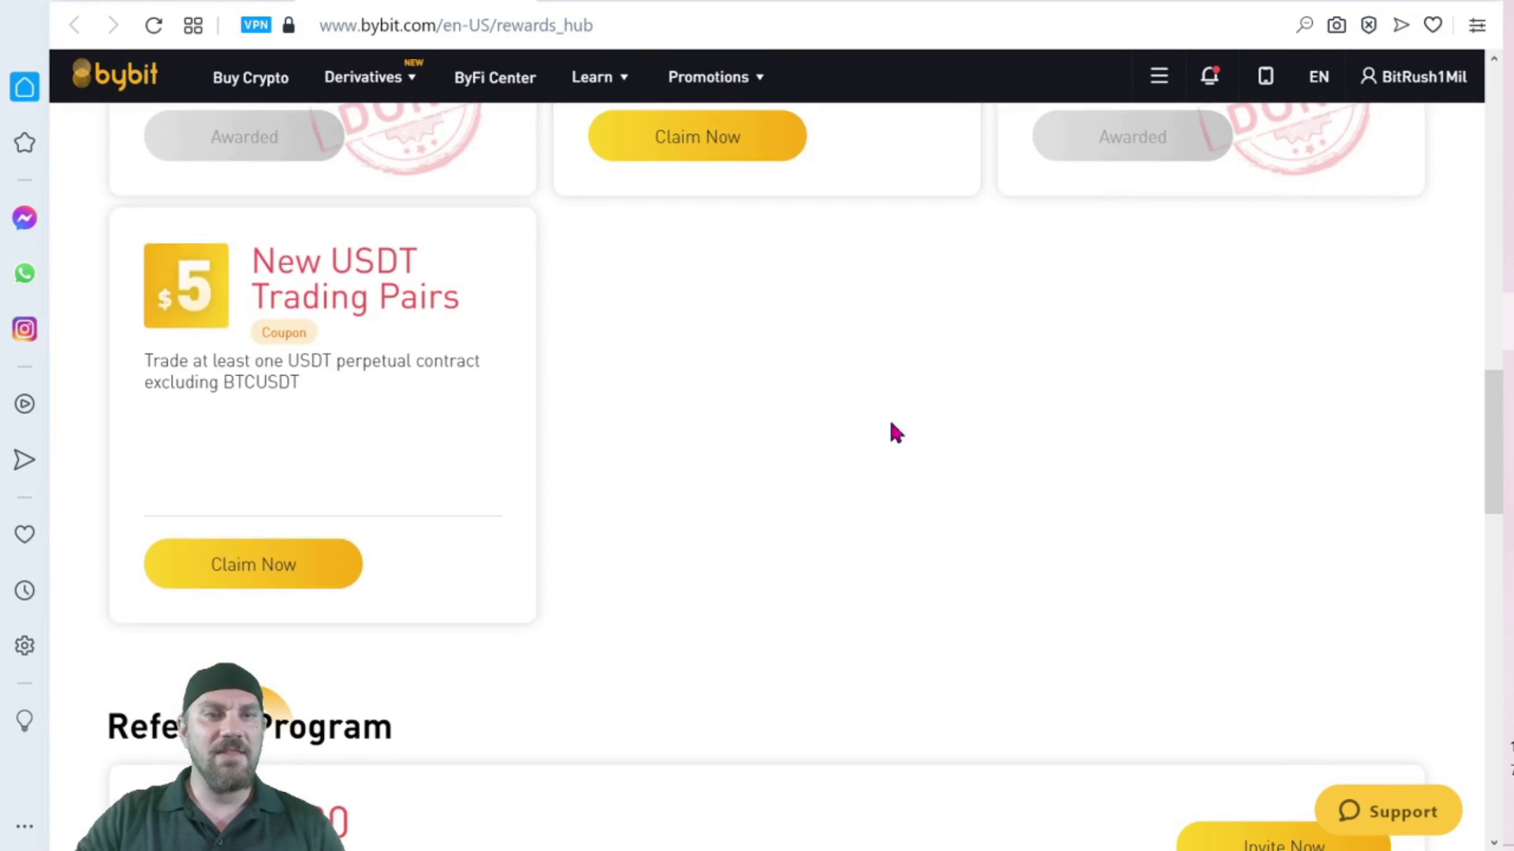
scroll(1038, 365, down, 5)
scroll(1052, 350, up, 18)
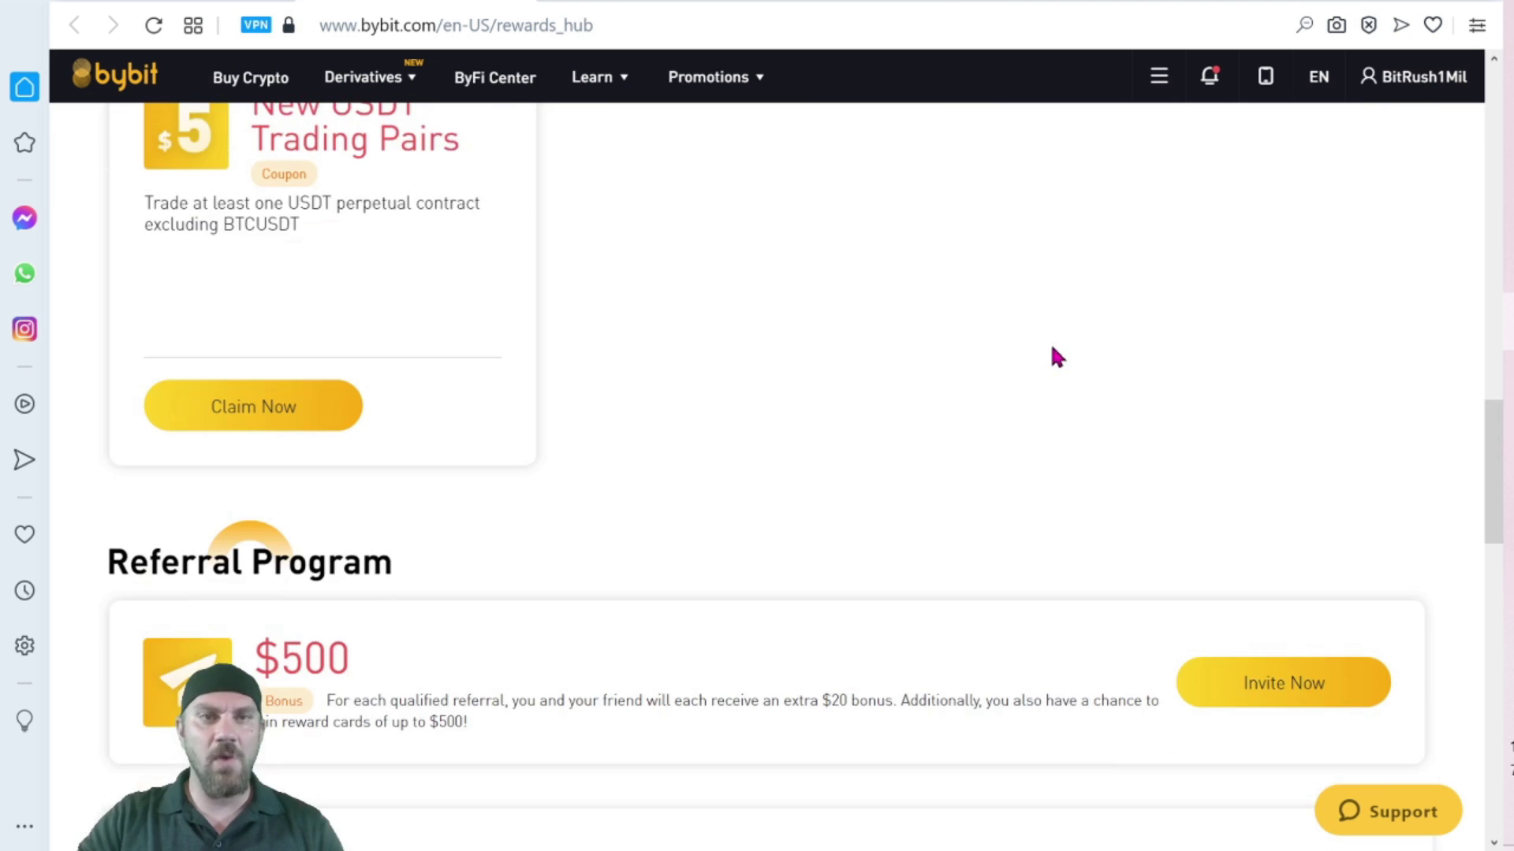
scroll(1054, 352, up, 4)
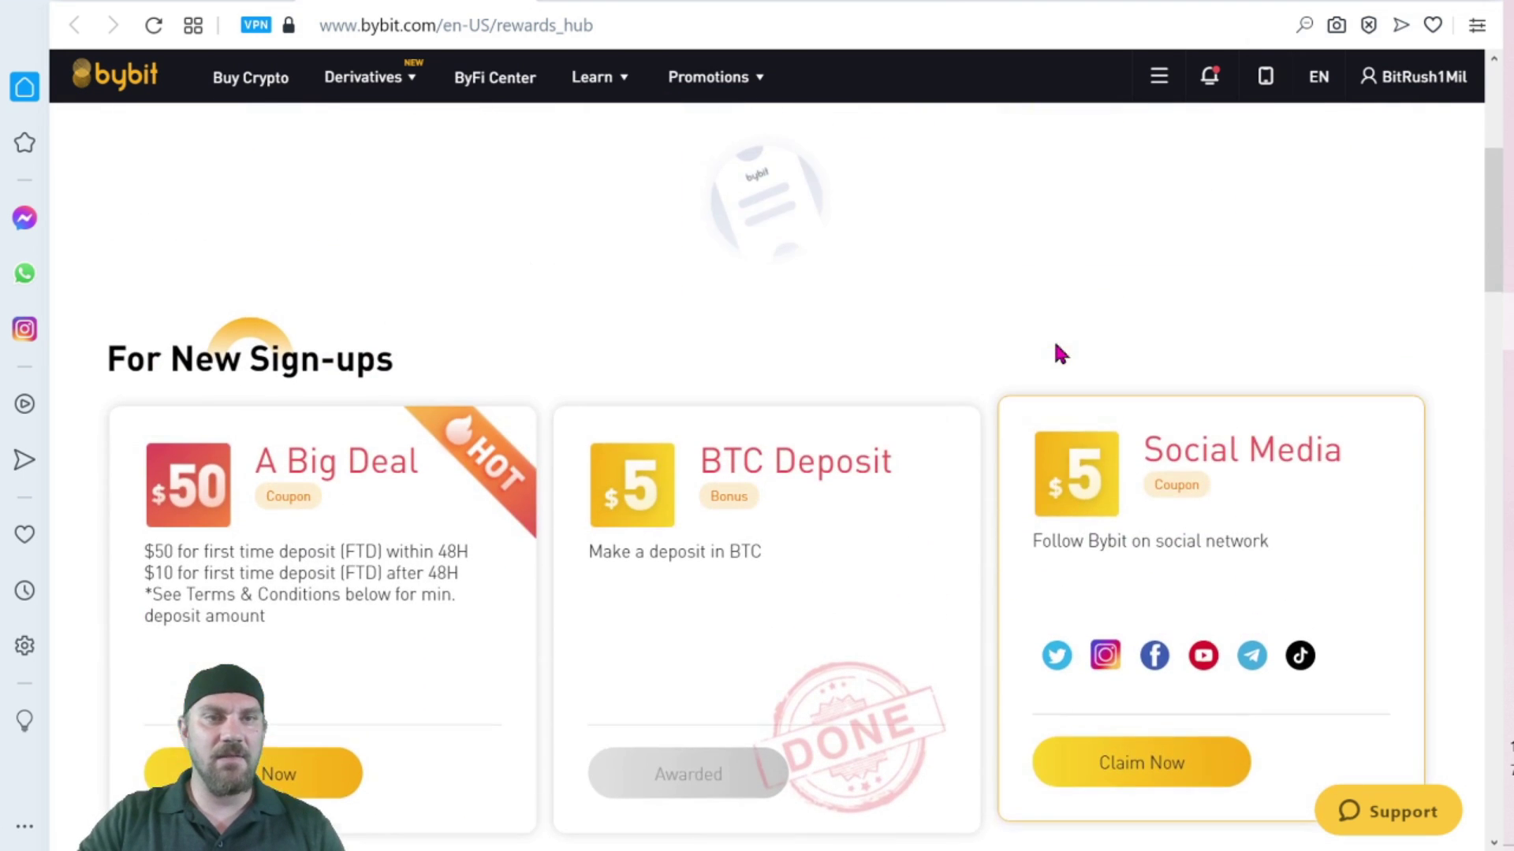
scroll(1057, 346, down, 2)
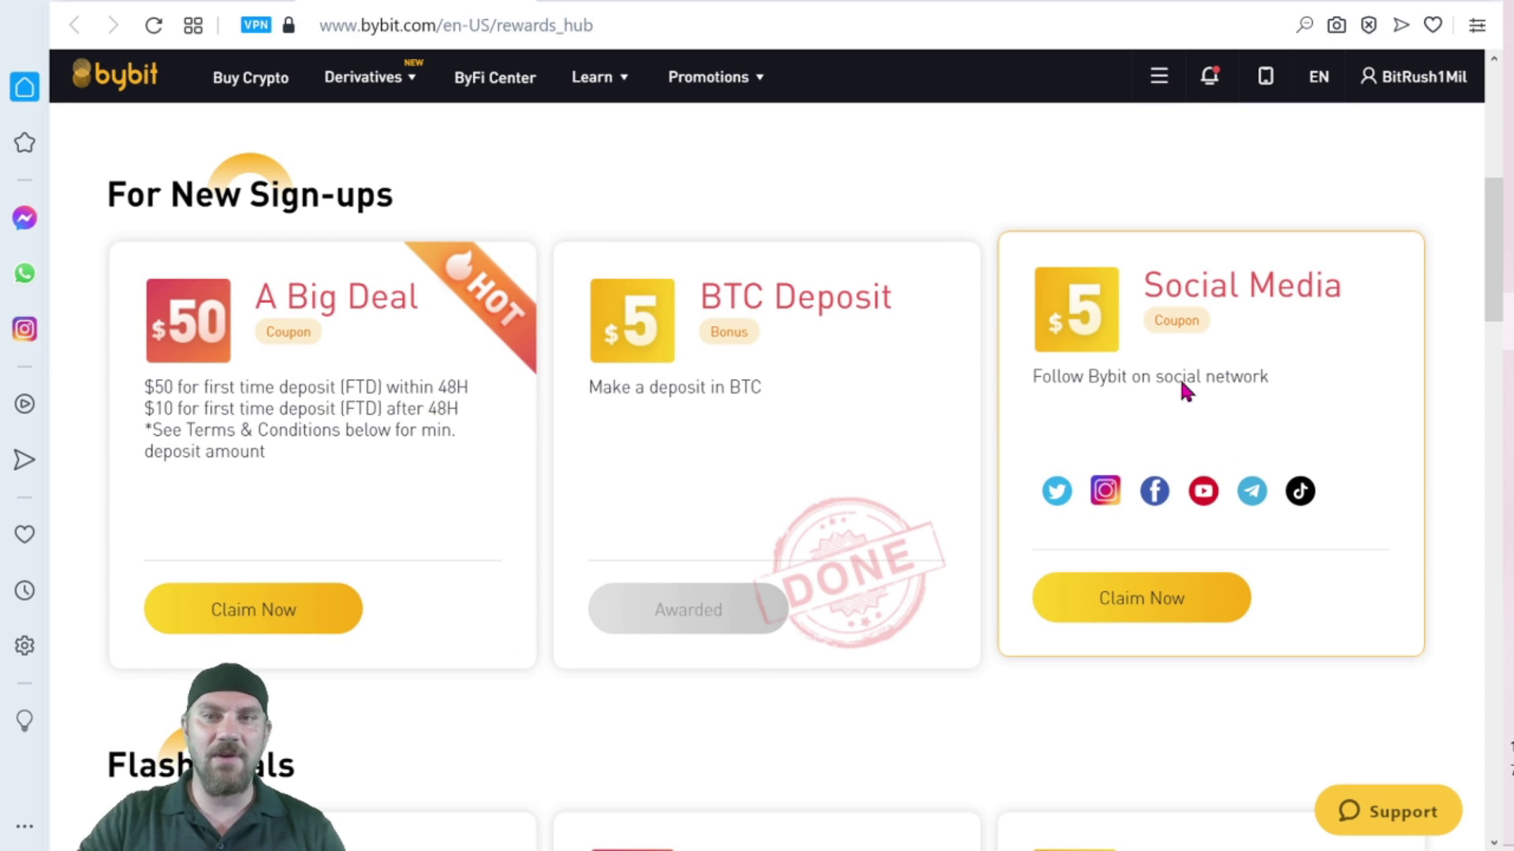
scroll(1315, 351, down, 5)
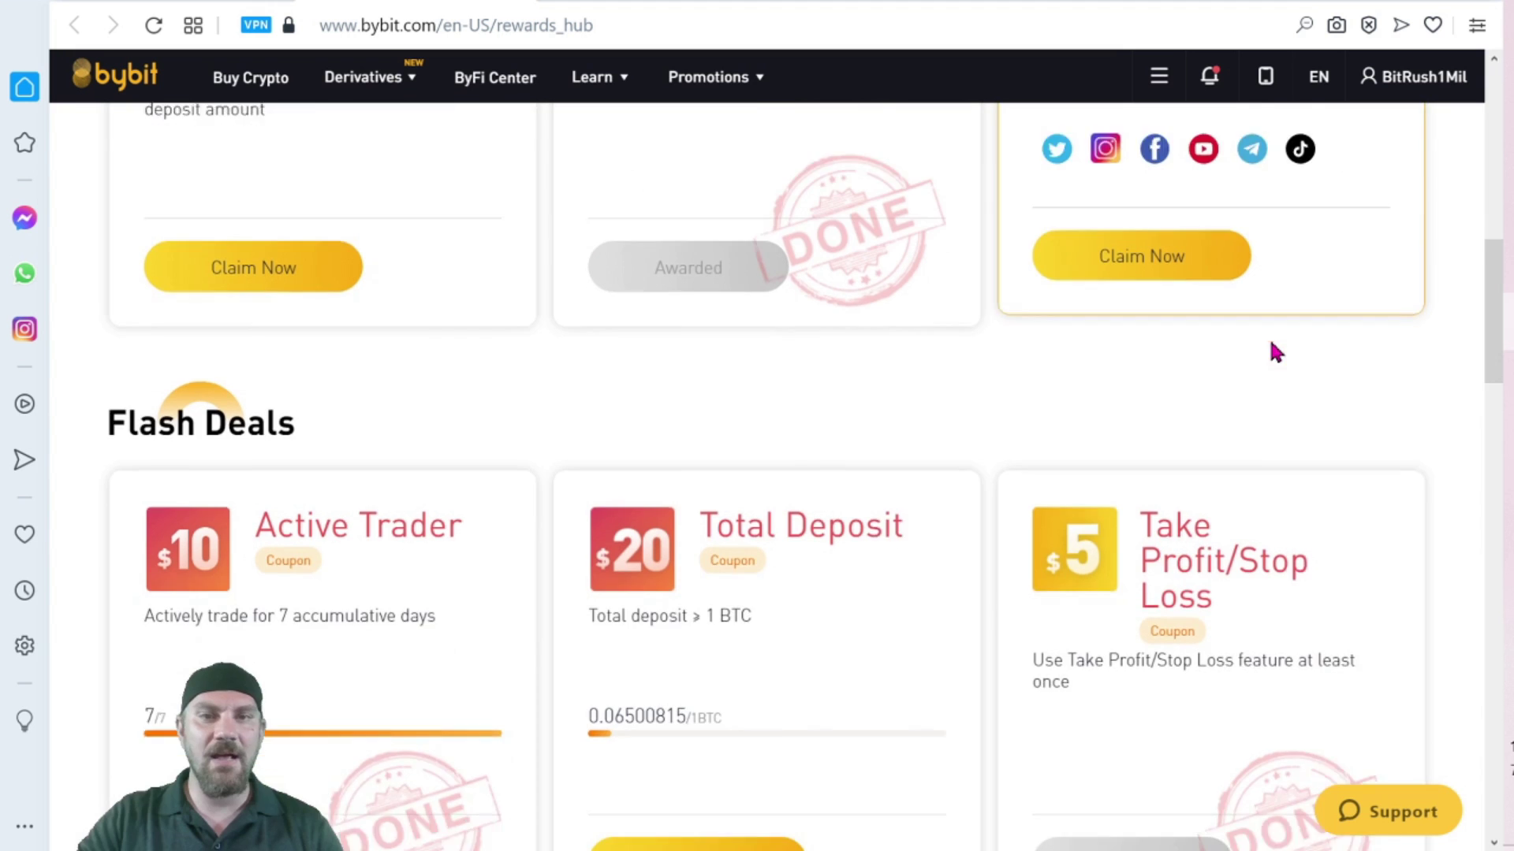
scroll(1007, 546, down, 4)
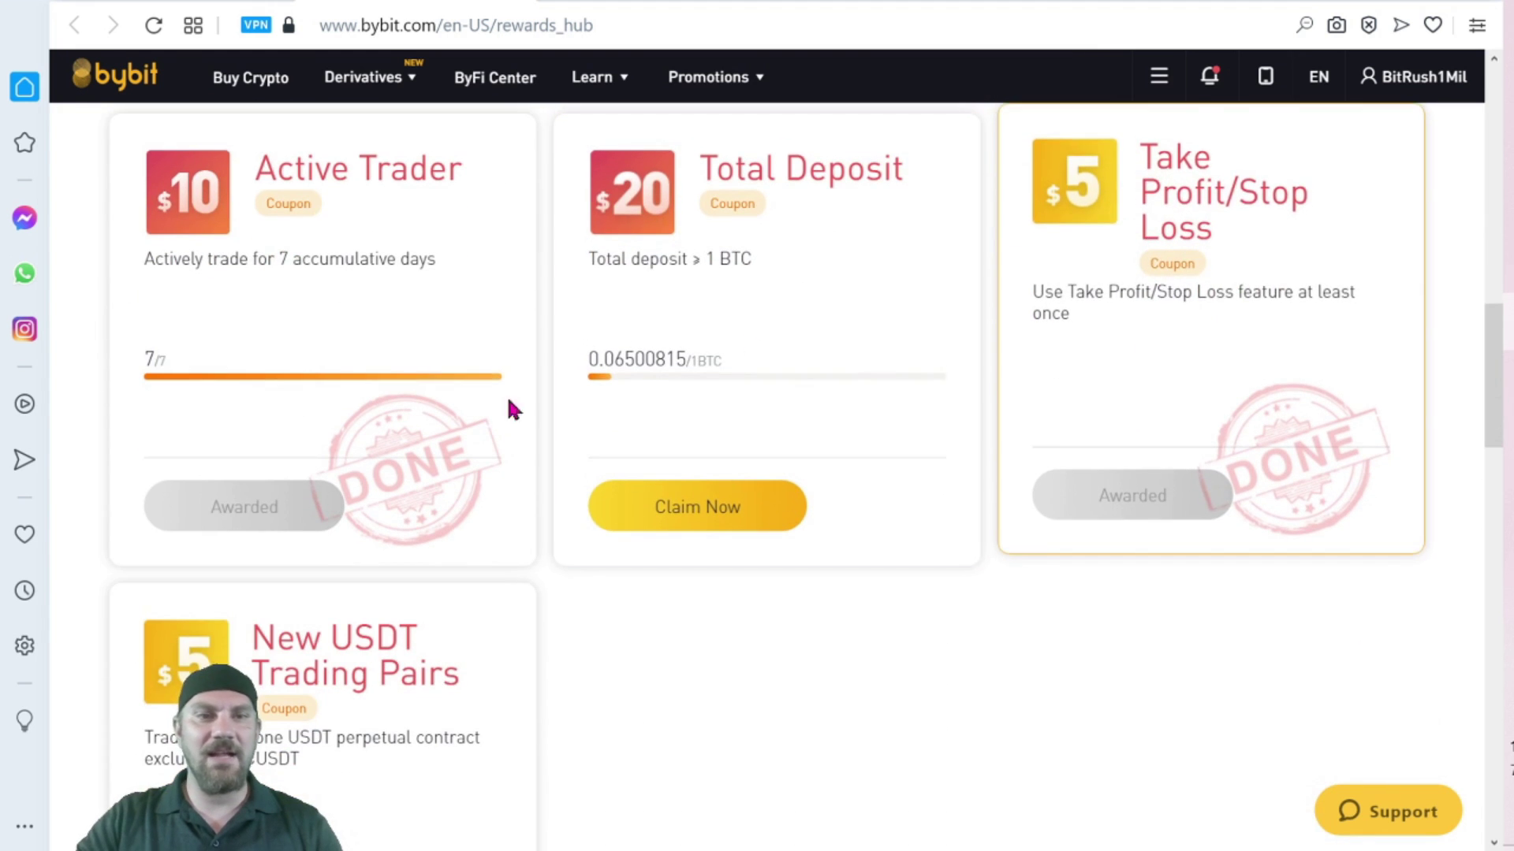
scroll(1099, 528, up, 15)
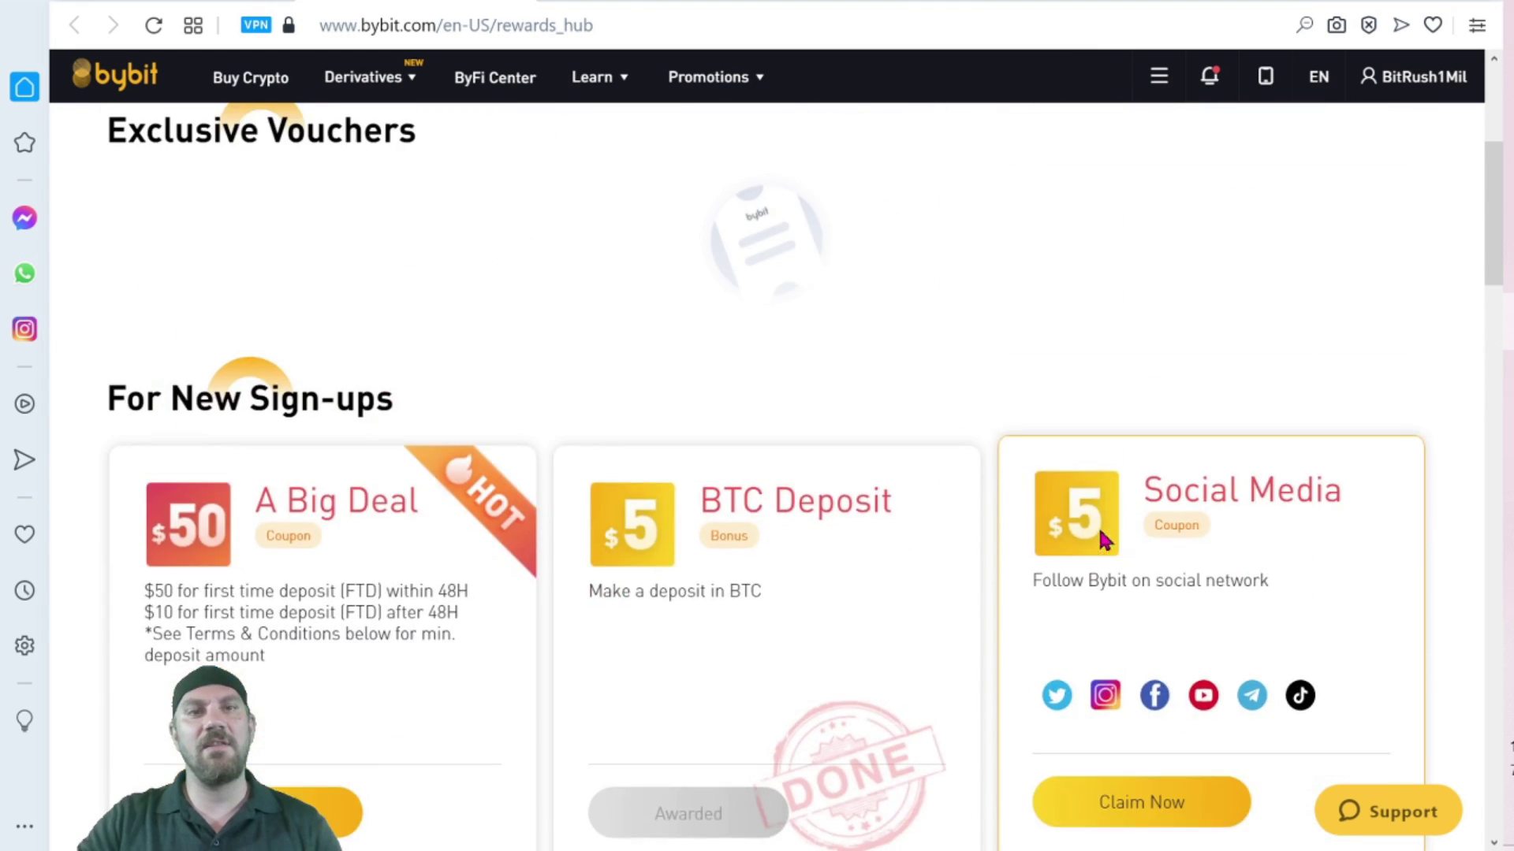
scroll(1077, 513, up, 2)
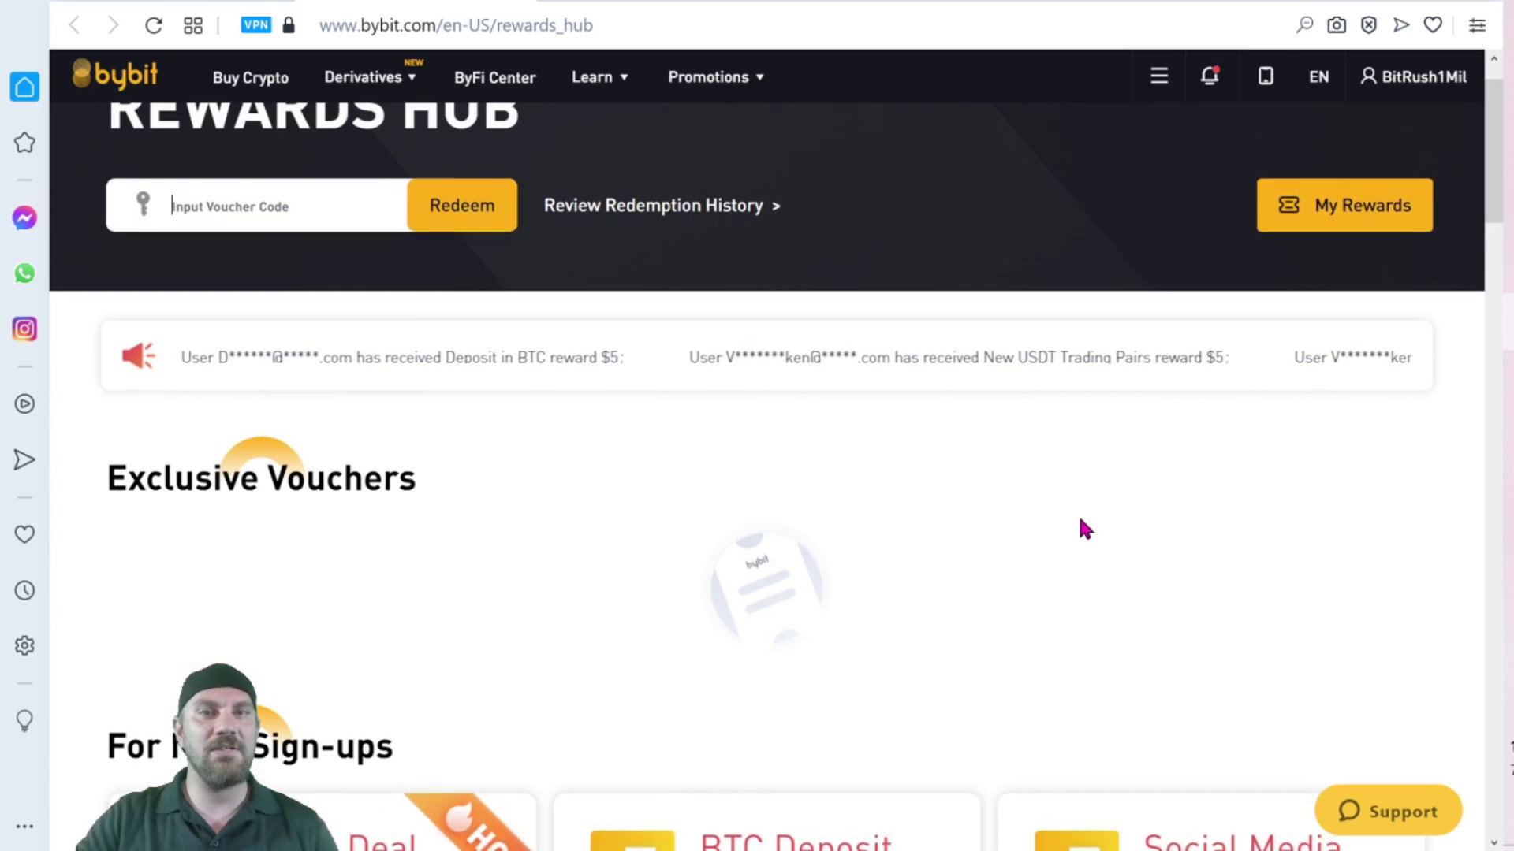
Open the Latest Promotions page and look through the listed promotion articles.
mouse_move(716, 76)
click(733, 128)
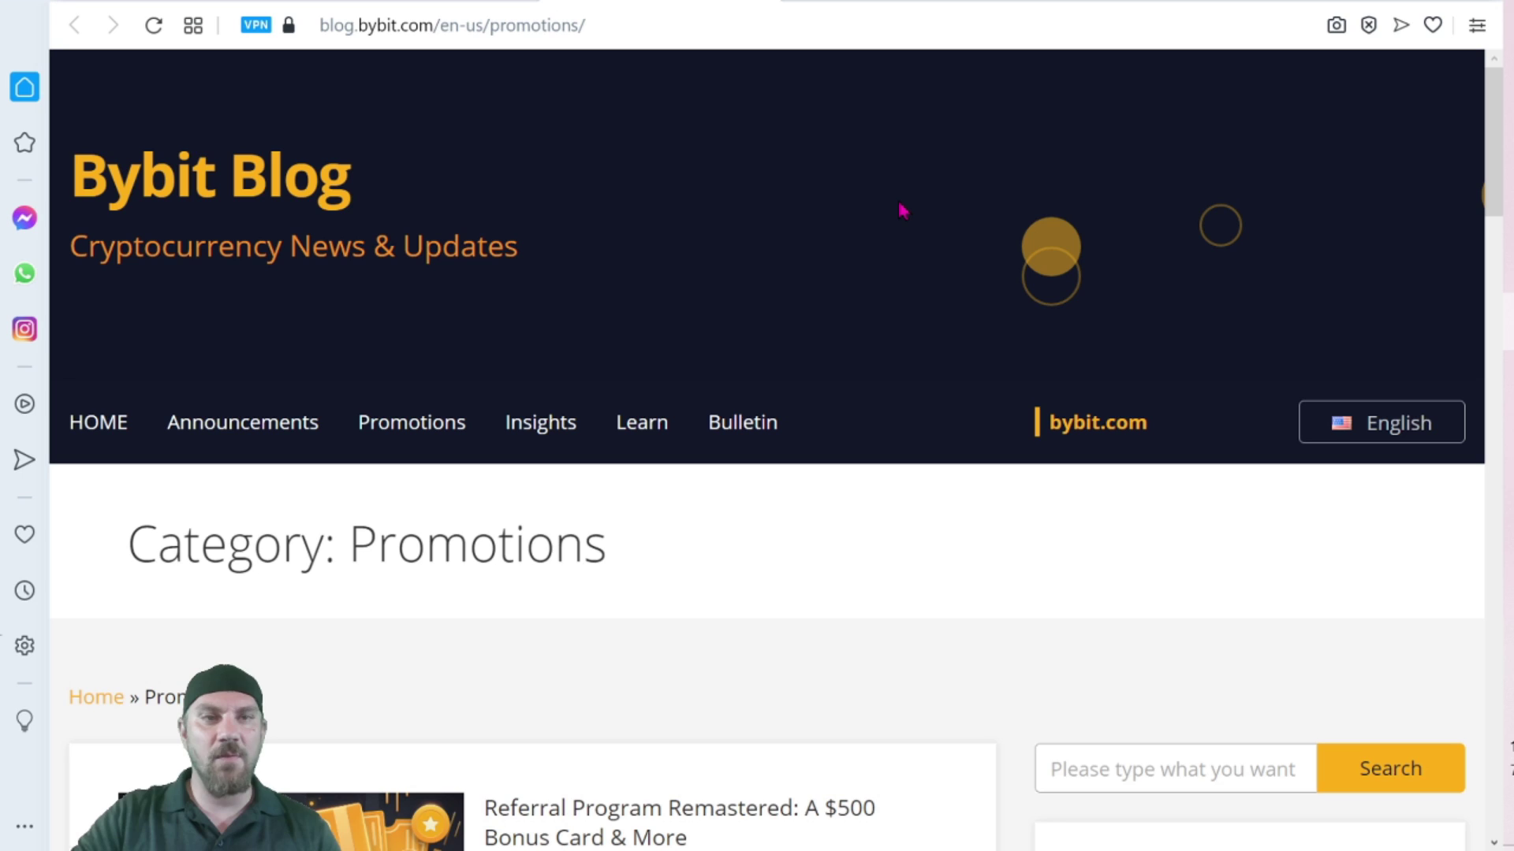
scroll(902, 206, down, 15)
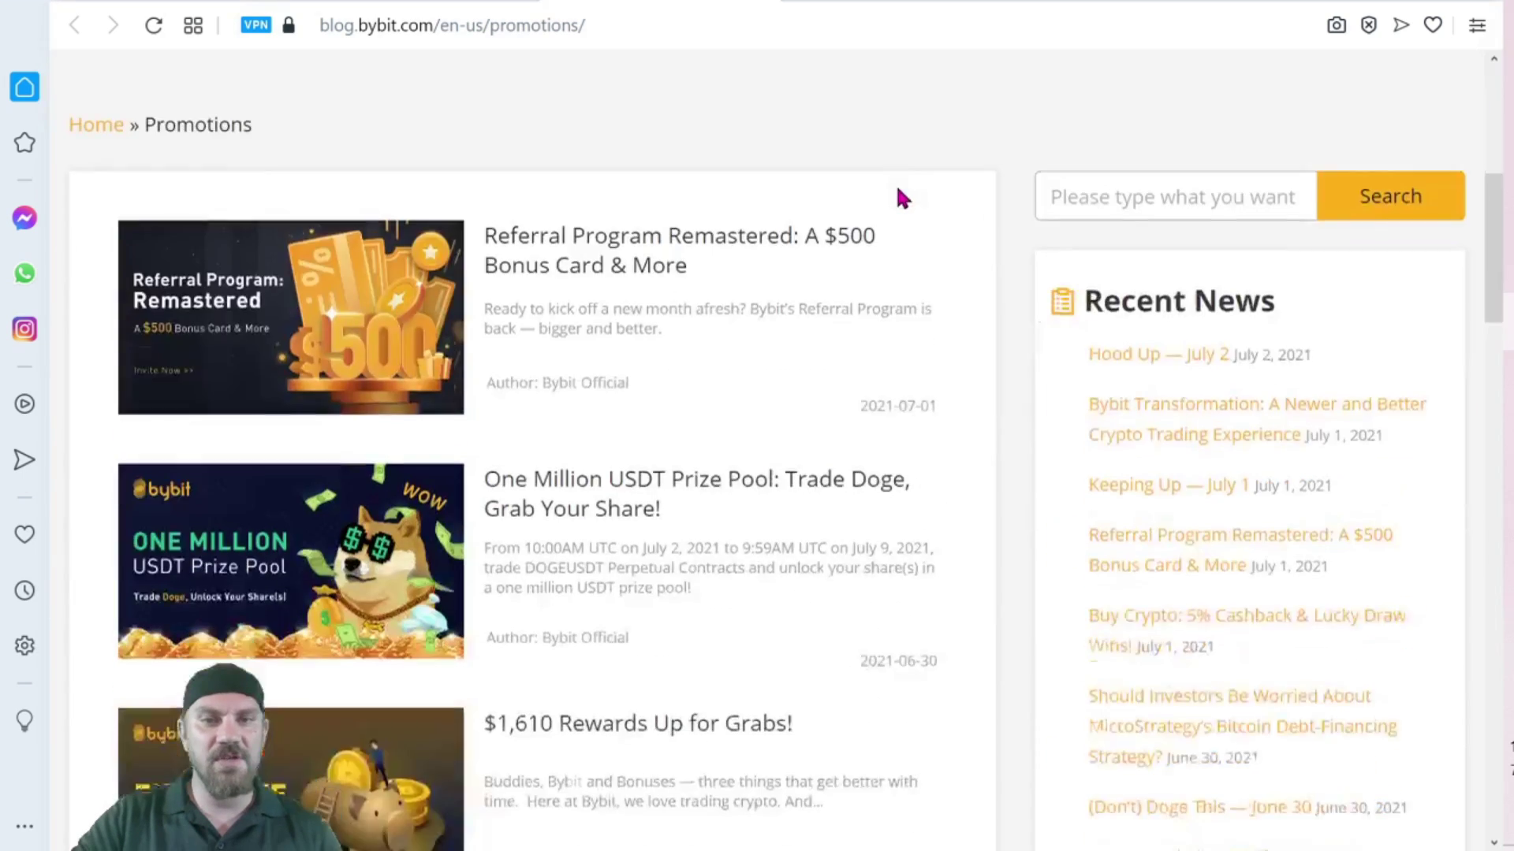
Look through the remaining promotion articles, then review the BTC and USDT balances in the Derivatives Account.
scroll(903, 196, down, 15)
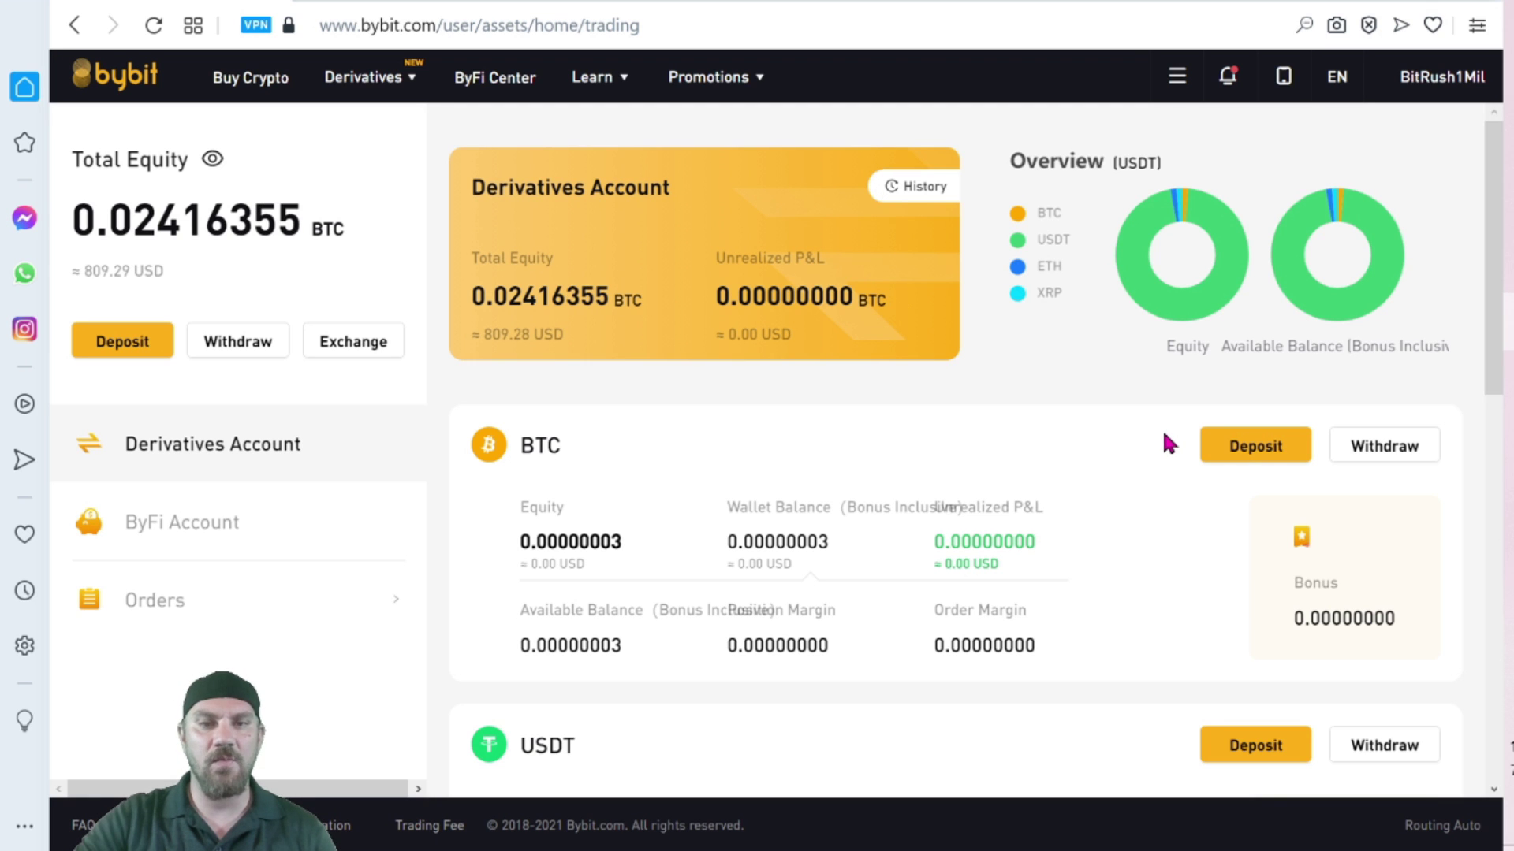
scroll(1169, 442, down, 3)
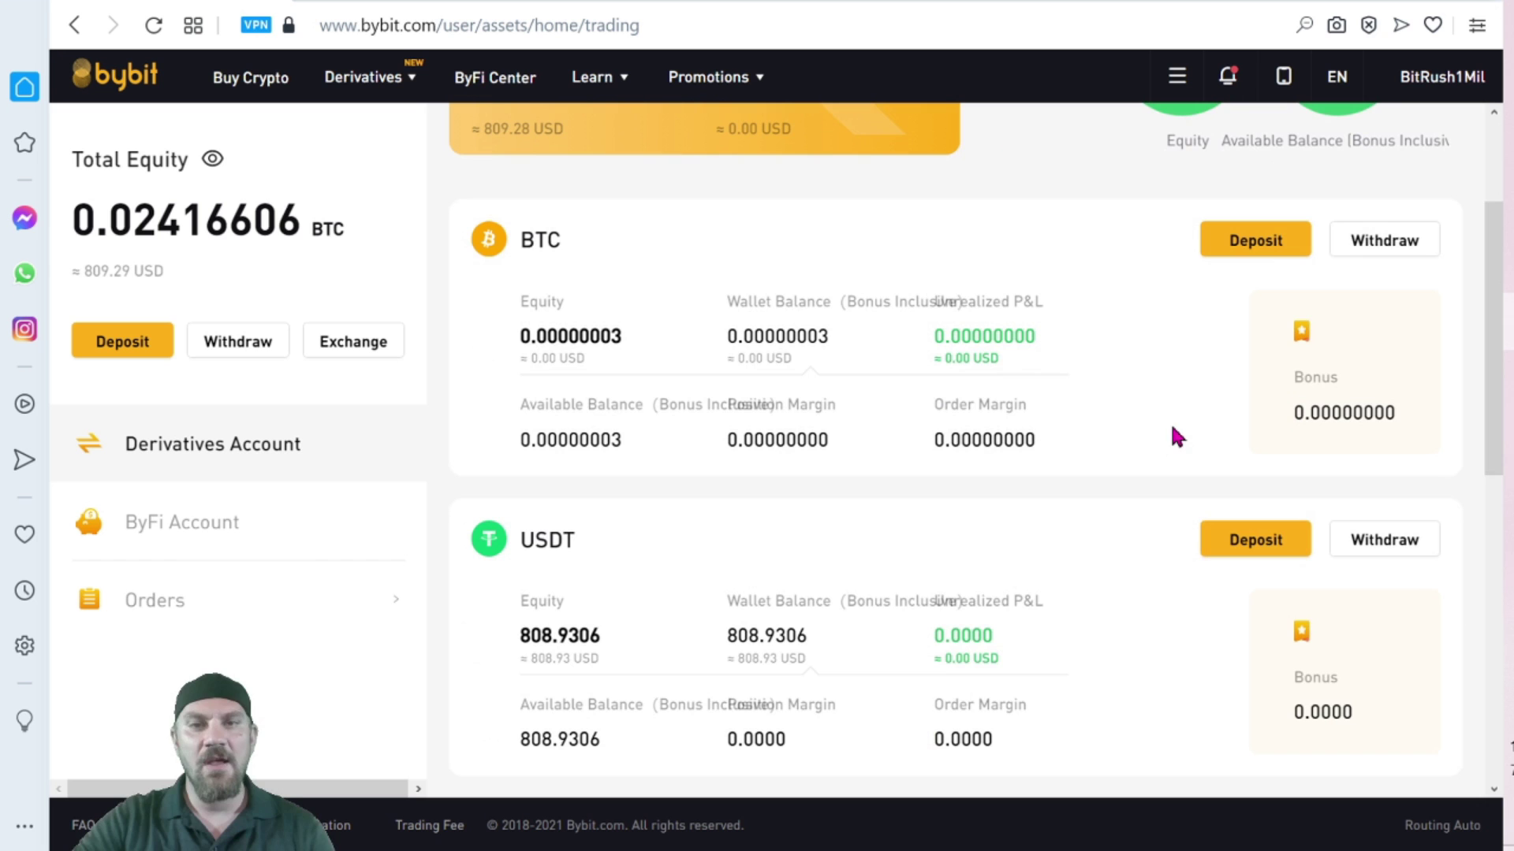
scroll(1174, 434, up, 1)
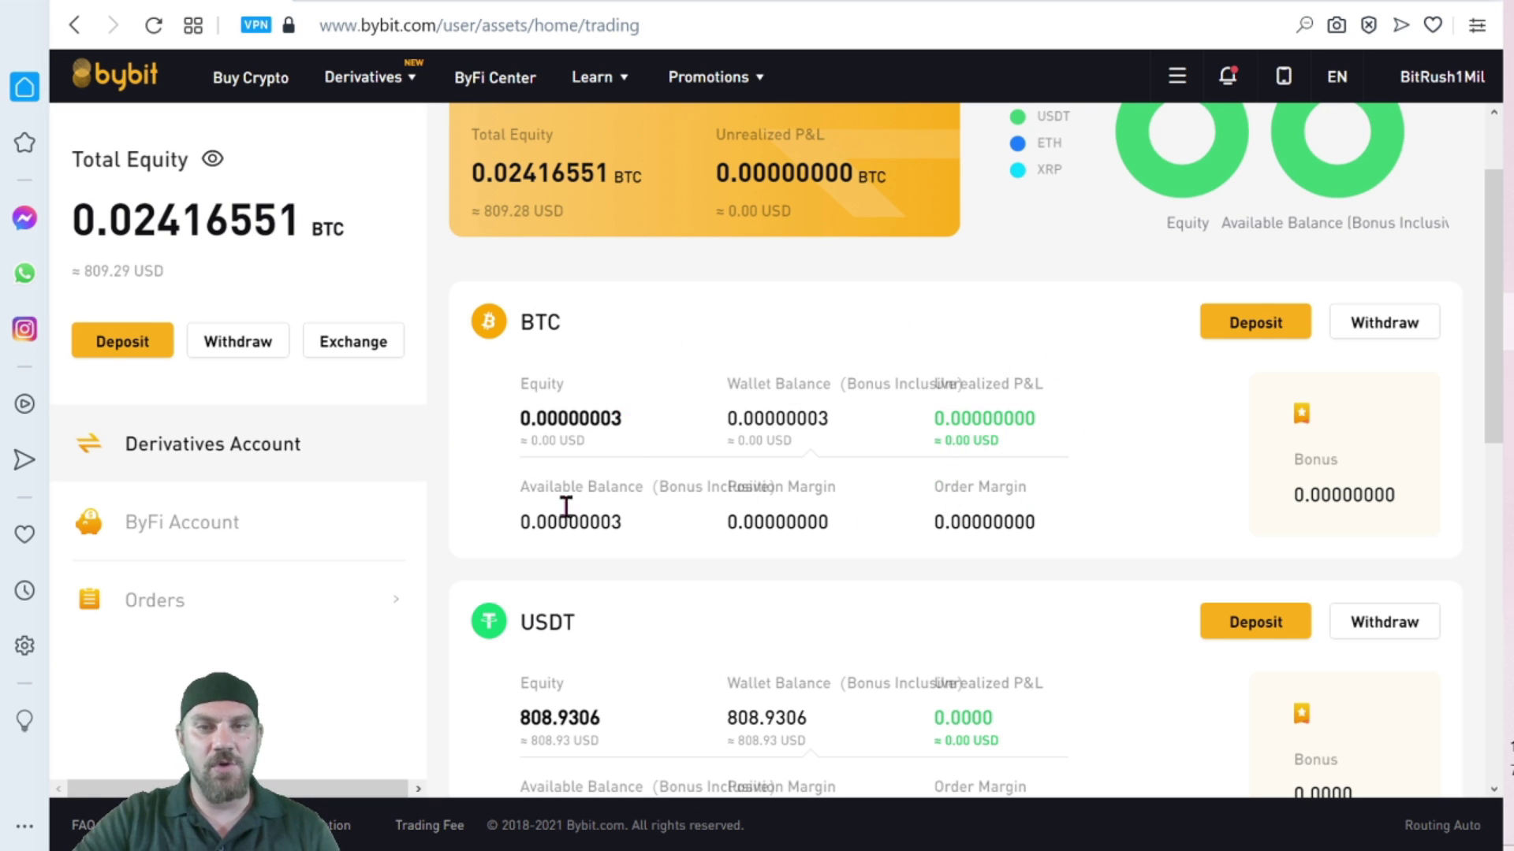
scroll(1159, 460, down, 2)
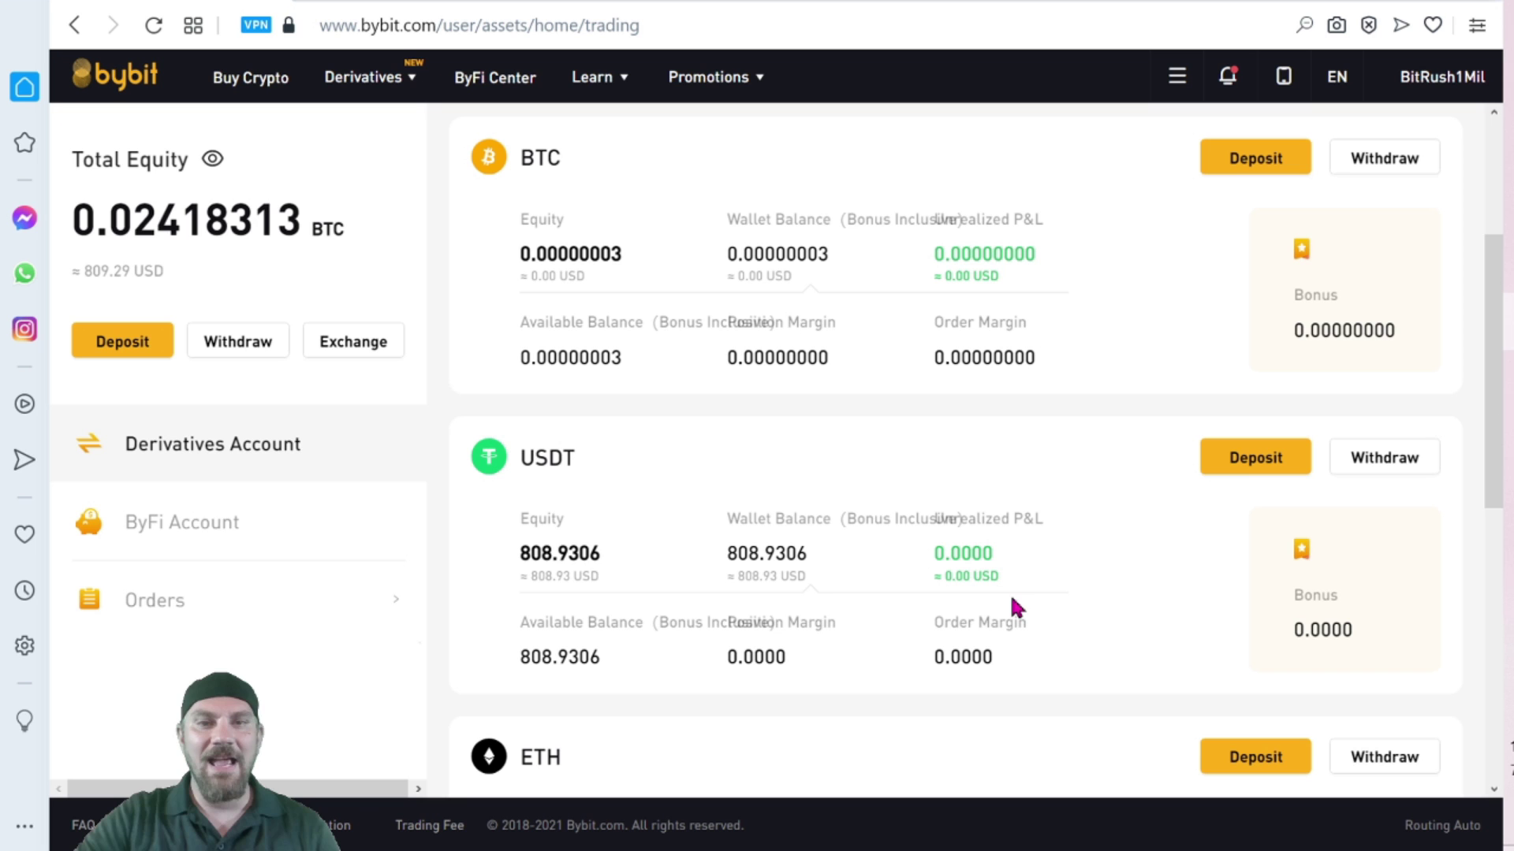
scroll(915, 619, up, 1)
scroll(917, 623, up, 1)
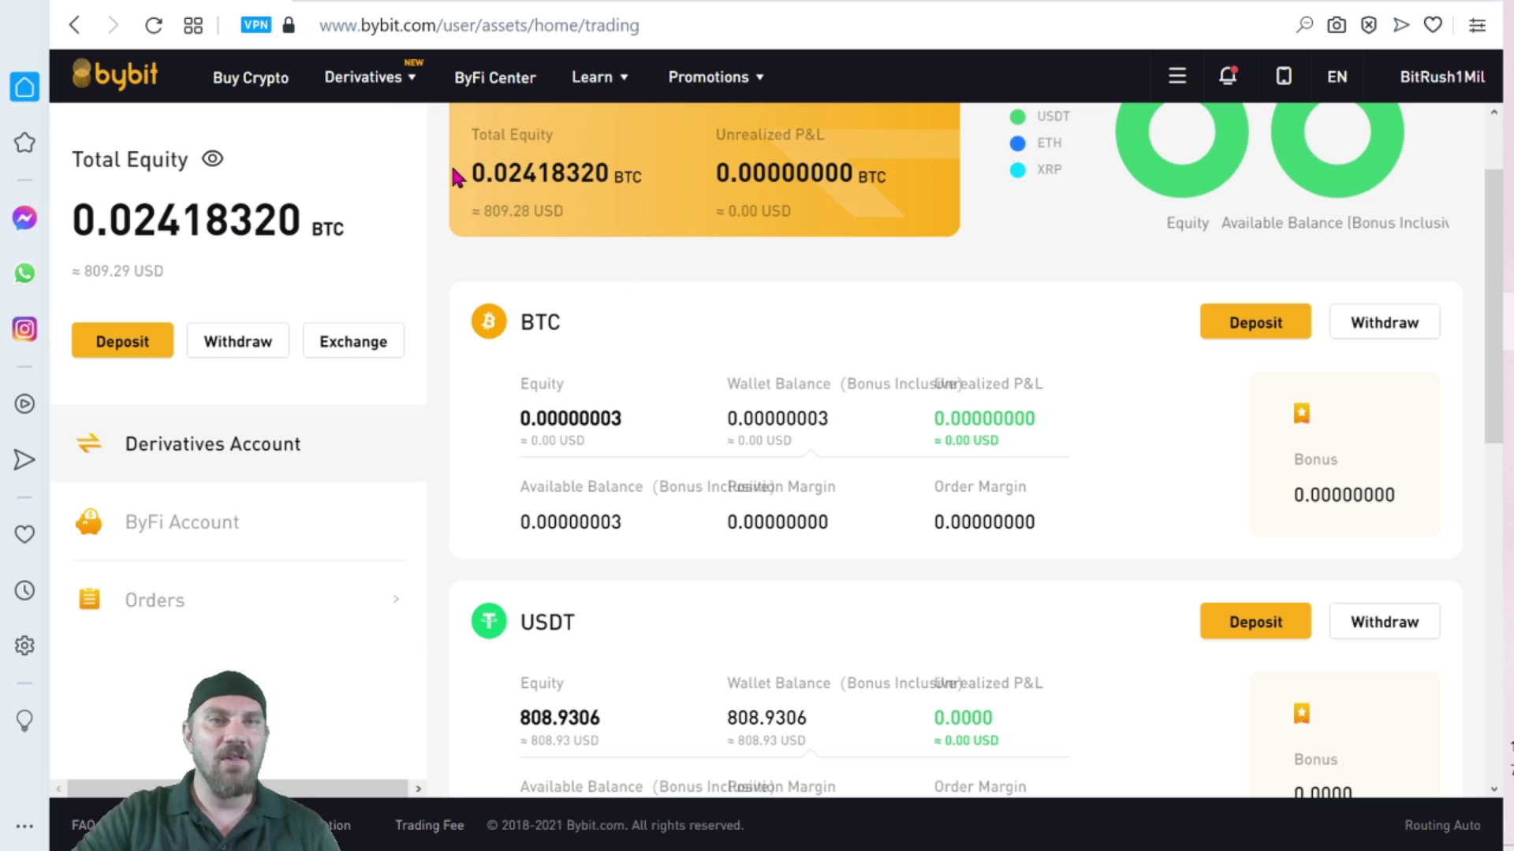
Look through the derivatives contracts offered under Inverse Perpetual and the full USDT Perpetual list.
mouse_move(377, 83)
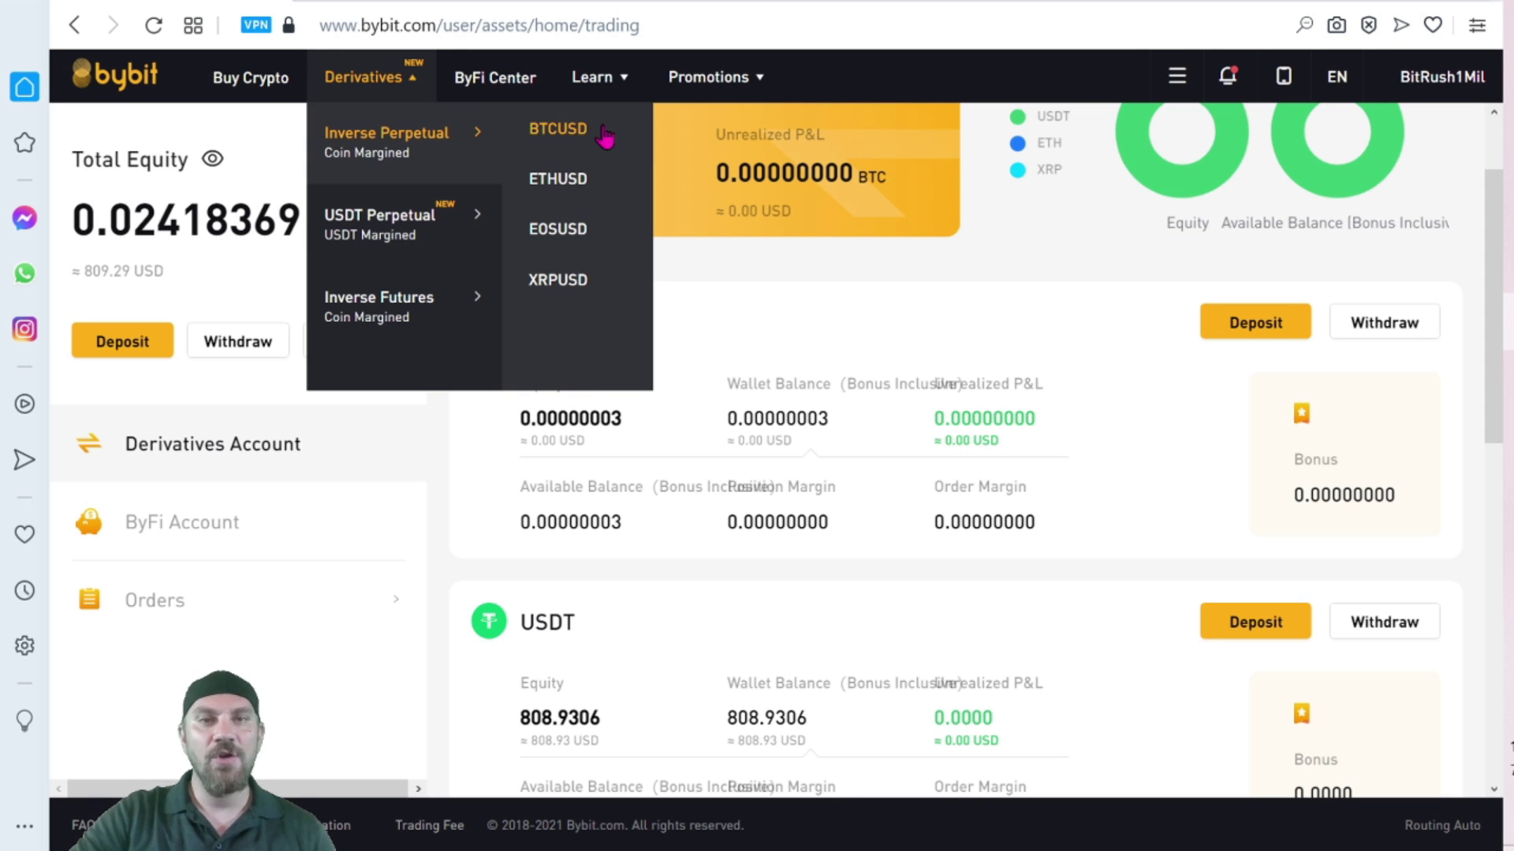
mouse_move(419, 215)
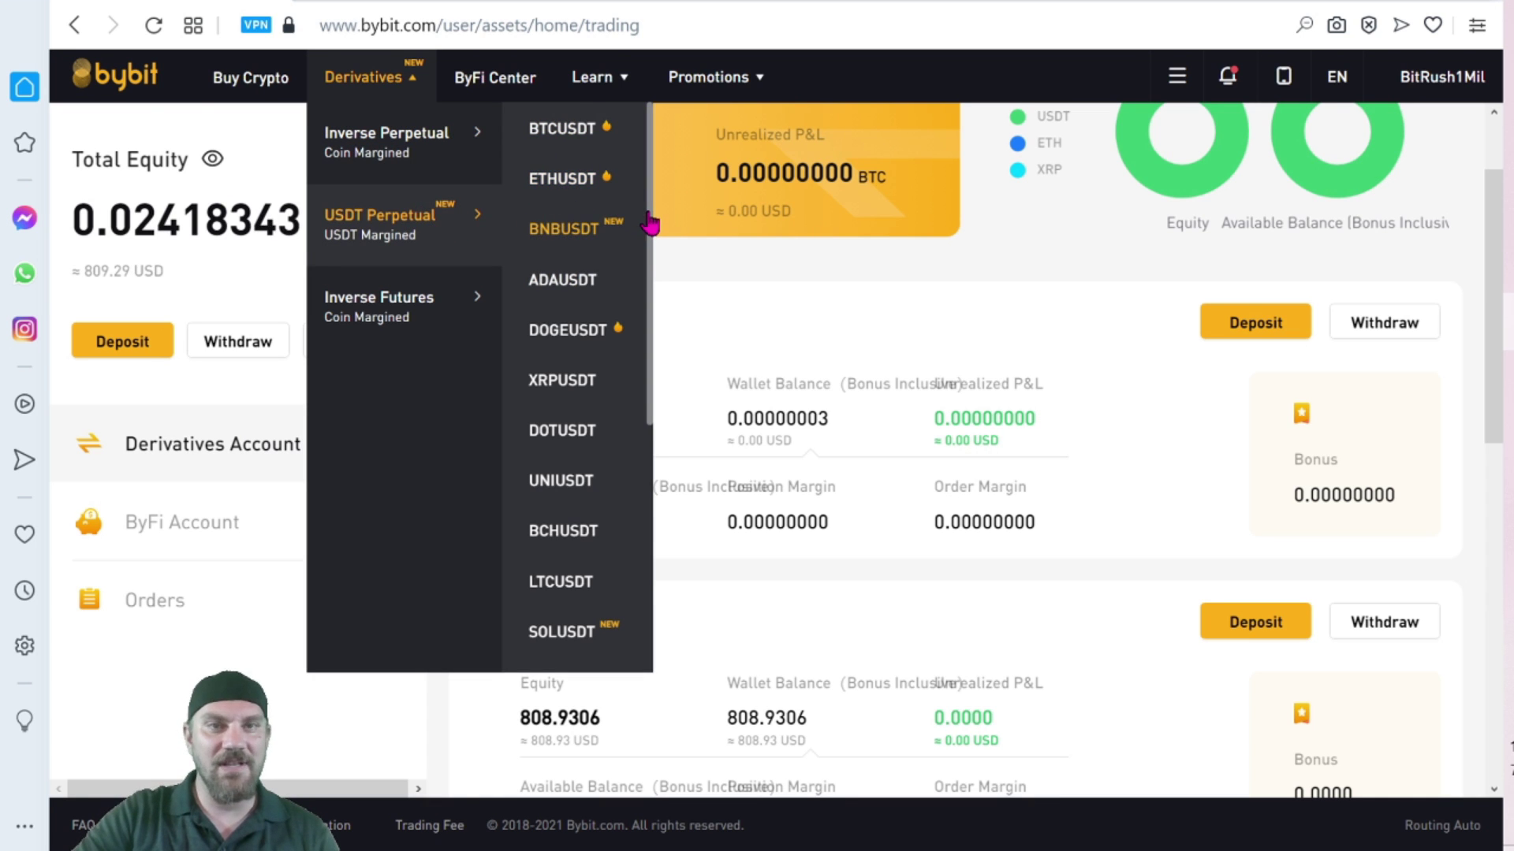
drag(649, 227, 658, 486)
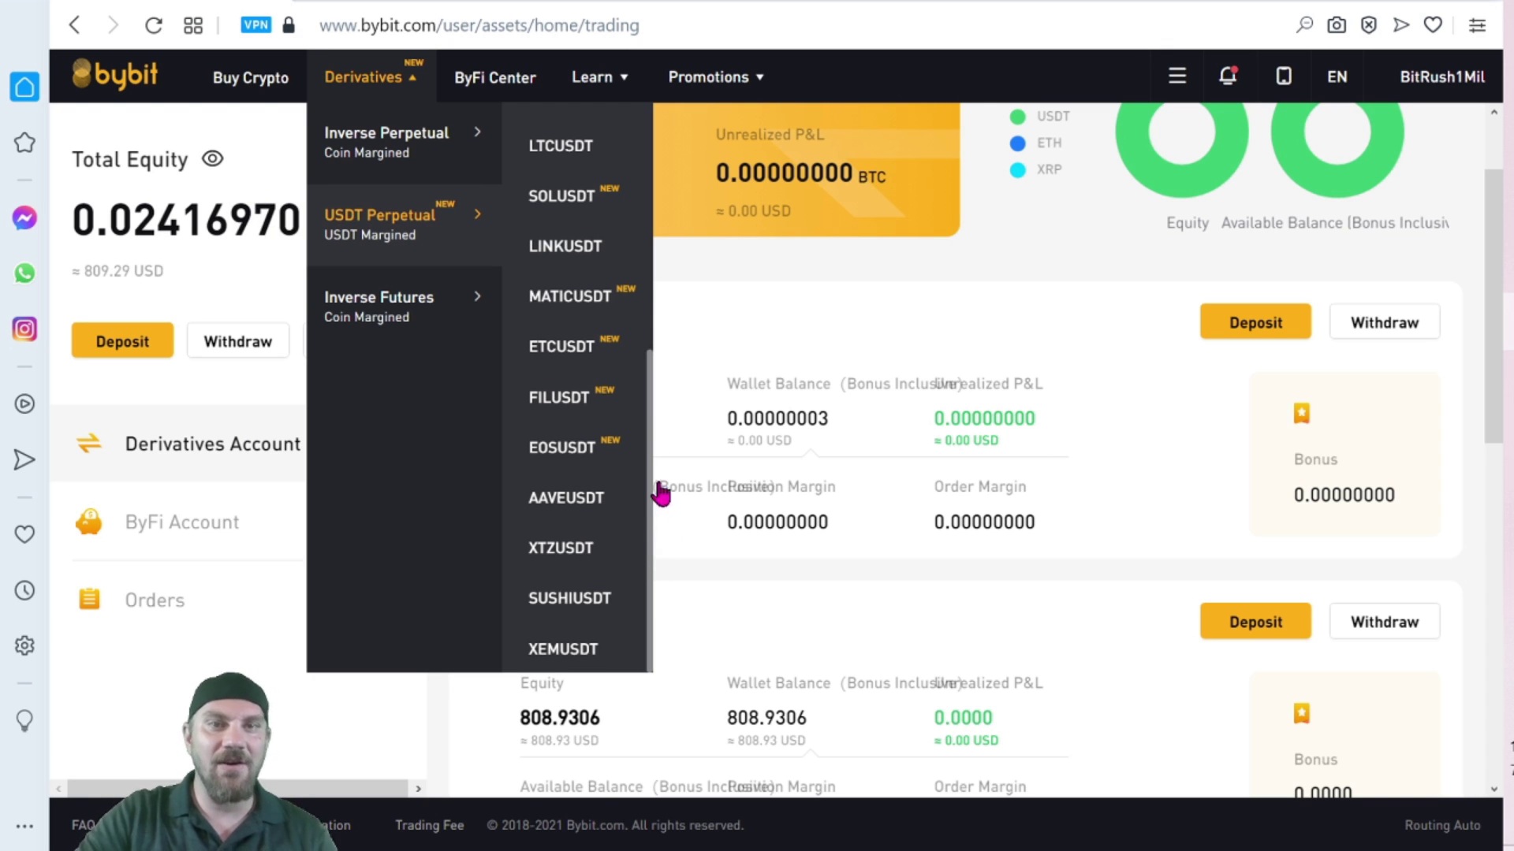
scroll(636, 352, up, 5)
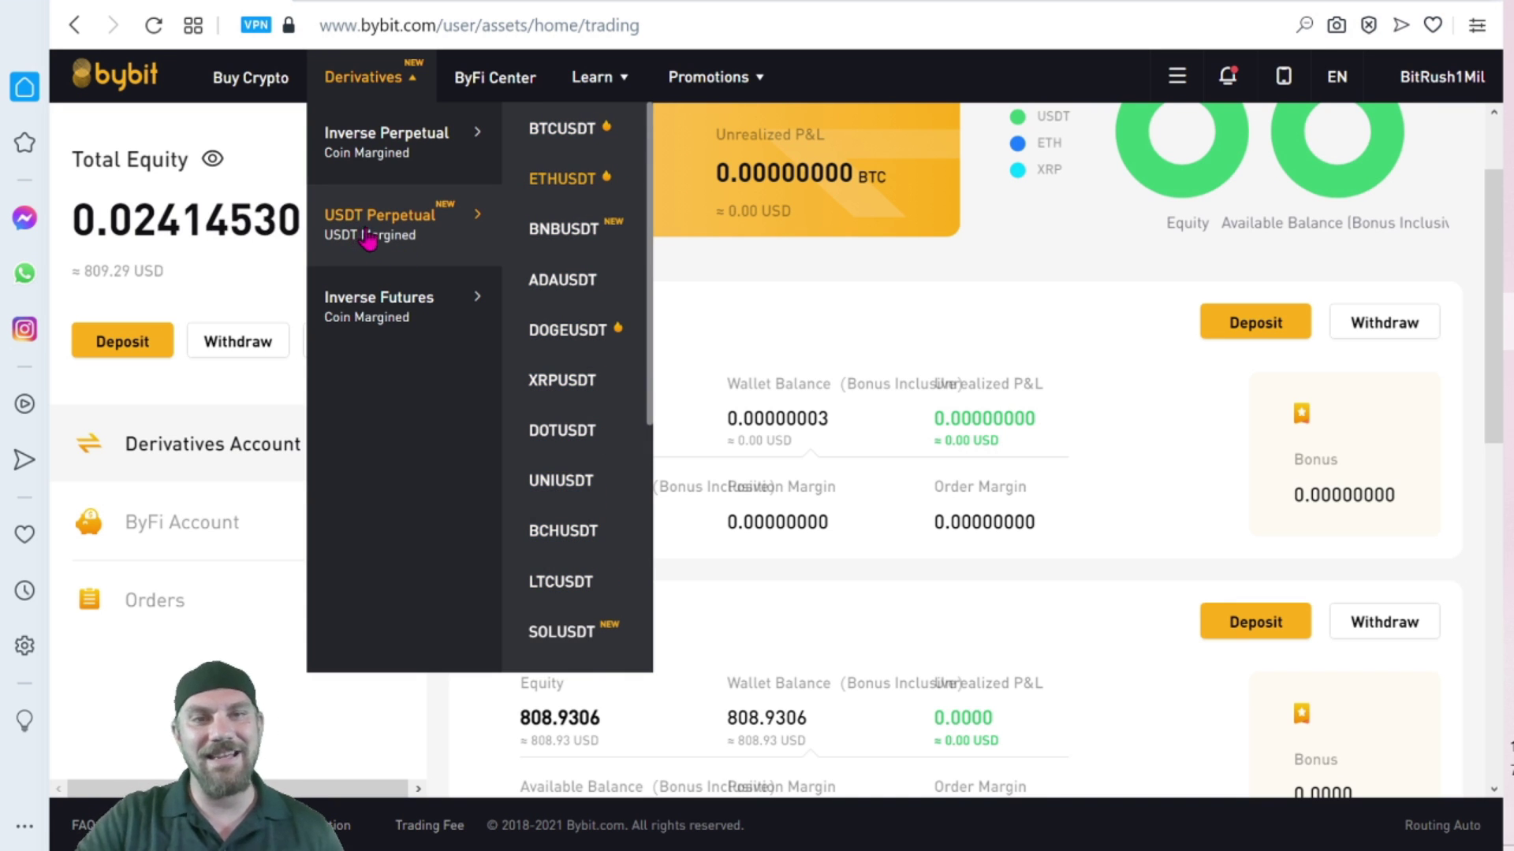
scroll(1030, 371, up, 3)
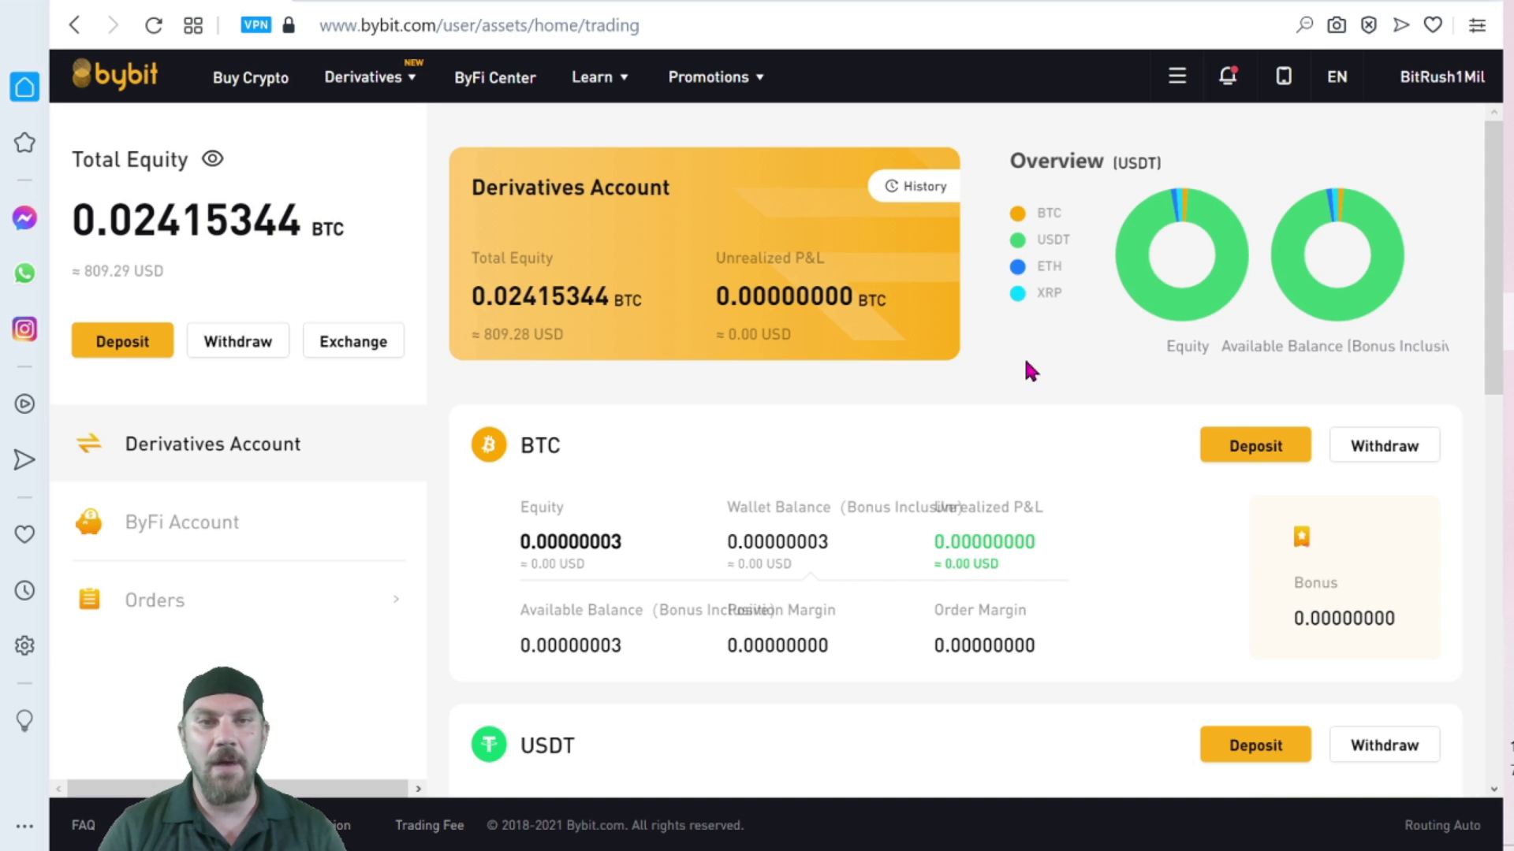
Open the coin exchange page and try exchanging 100% of the available BTC for USDT.
click(361, 340)
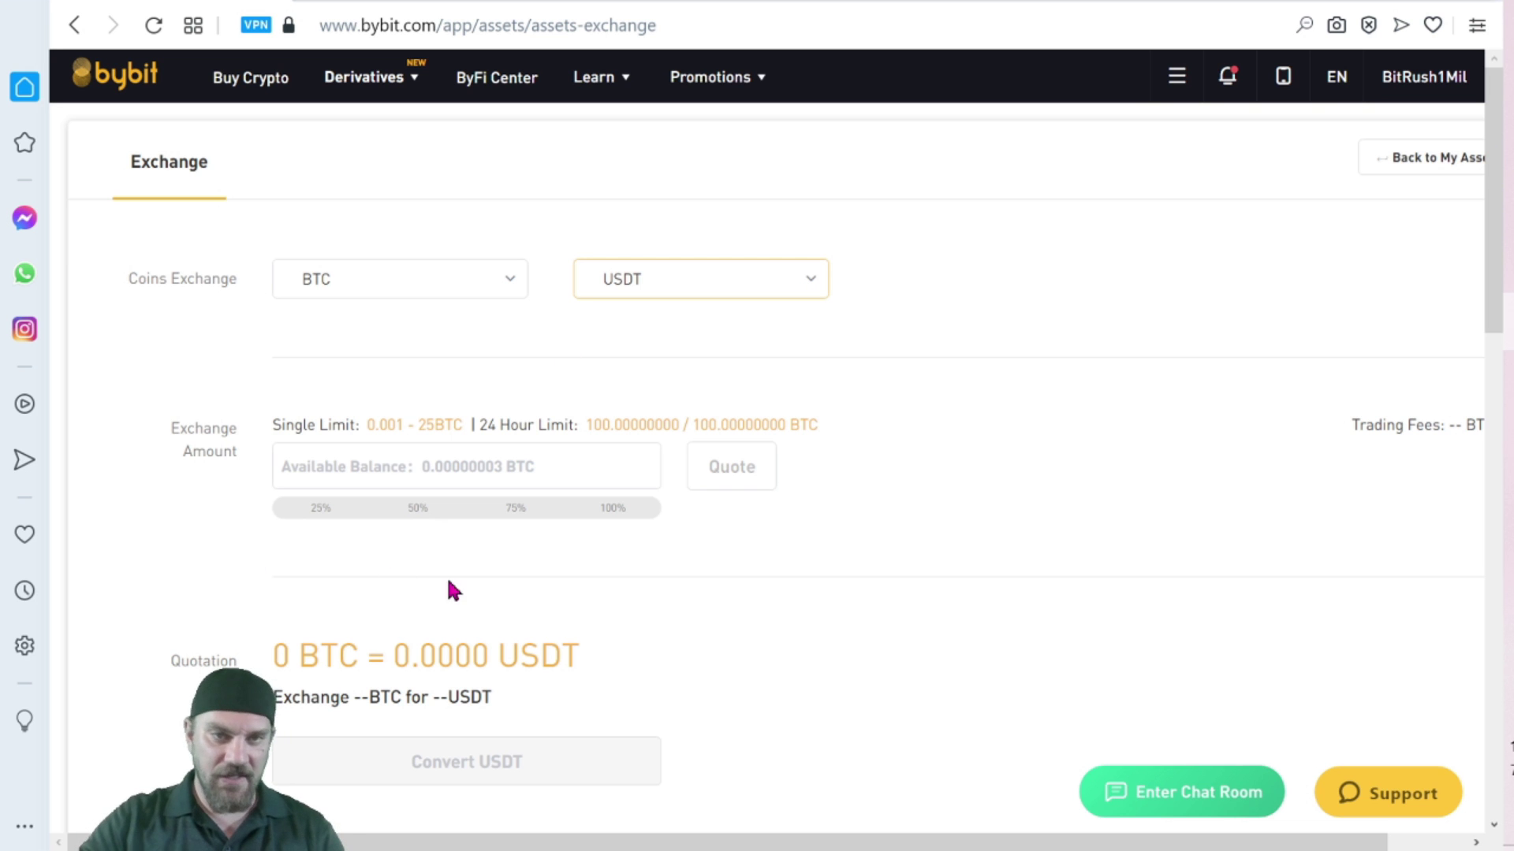
click(614, 509)
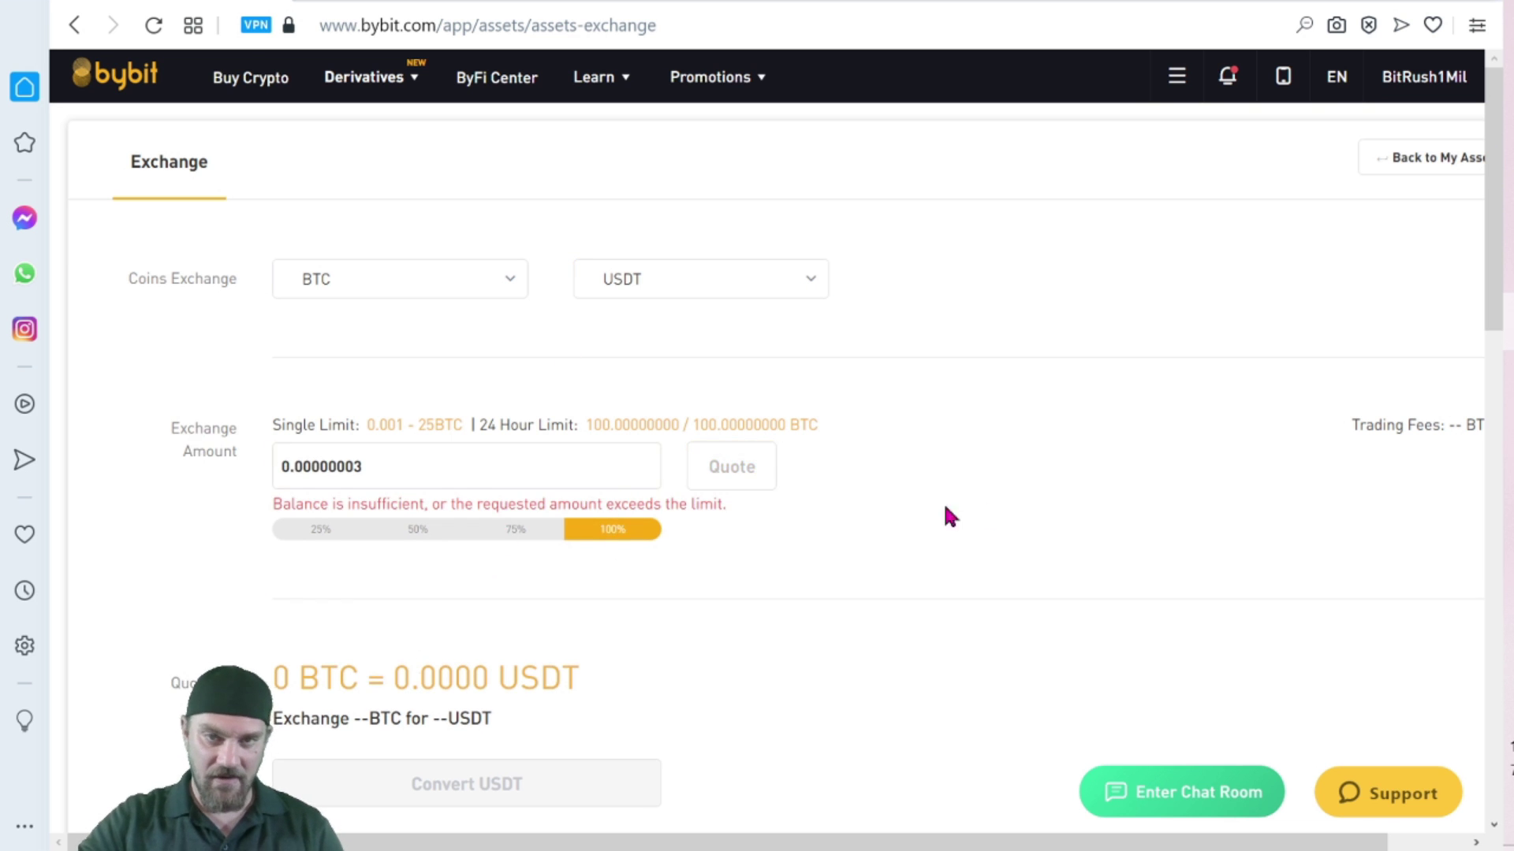
scroll(994, 520, down, 2)
scroll(797, 345, up, 2)
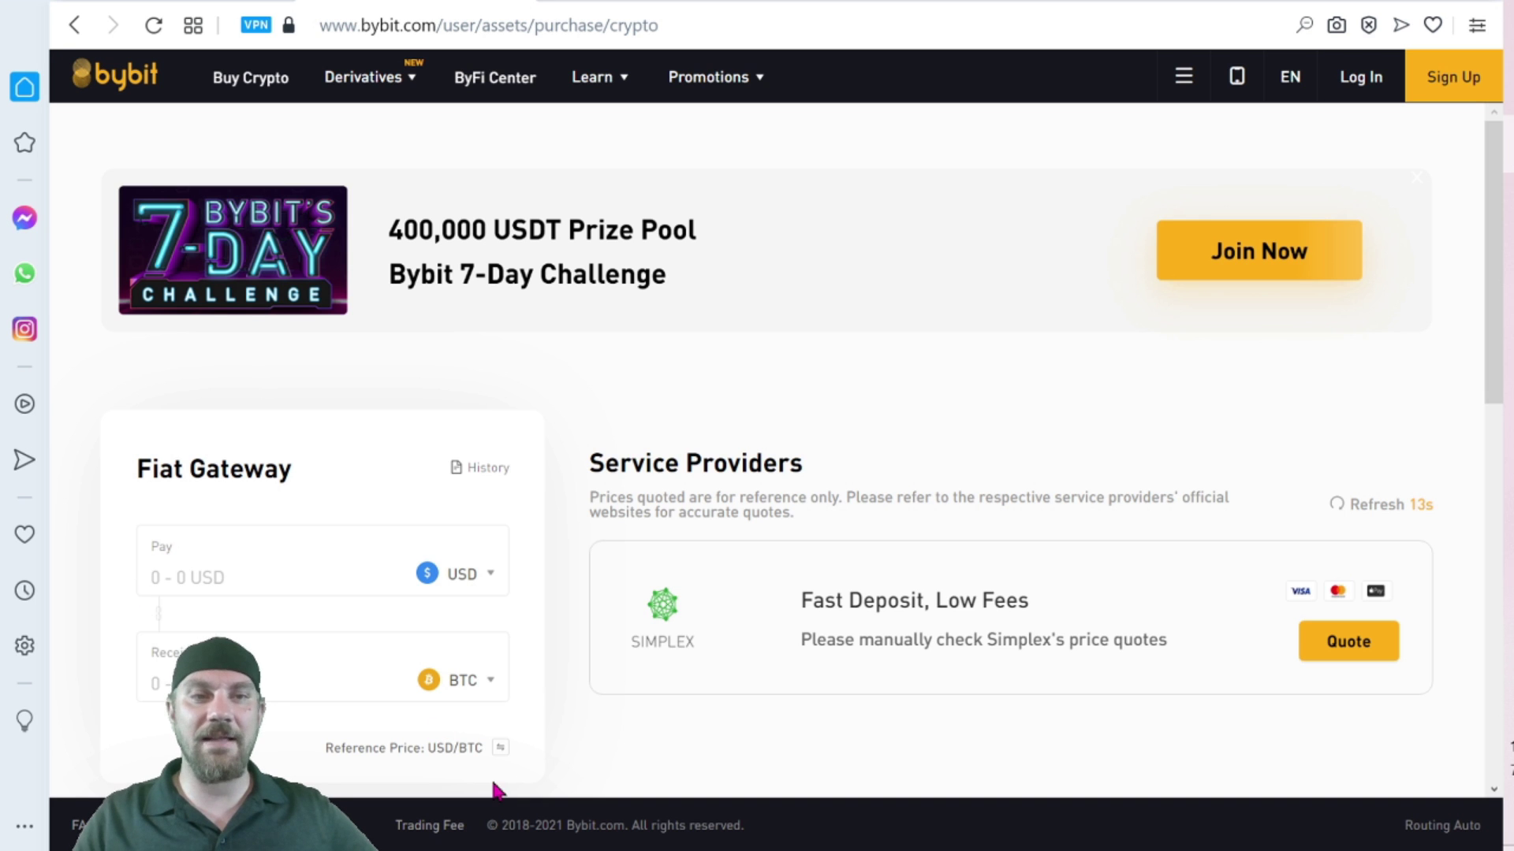
Examine the Fiat Gateway and service providers for buying crypto, including the list of currencies to pay with.
scroll(982, 488, down, 1)
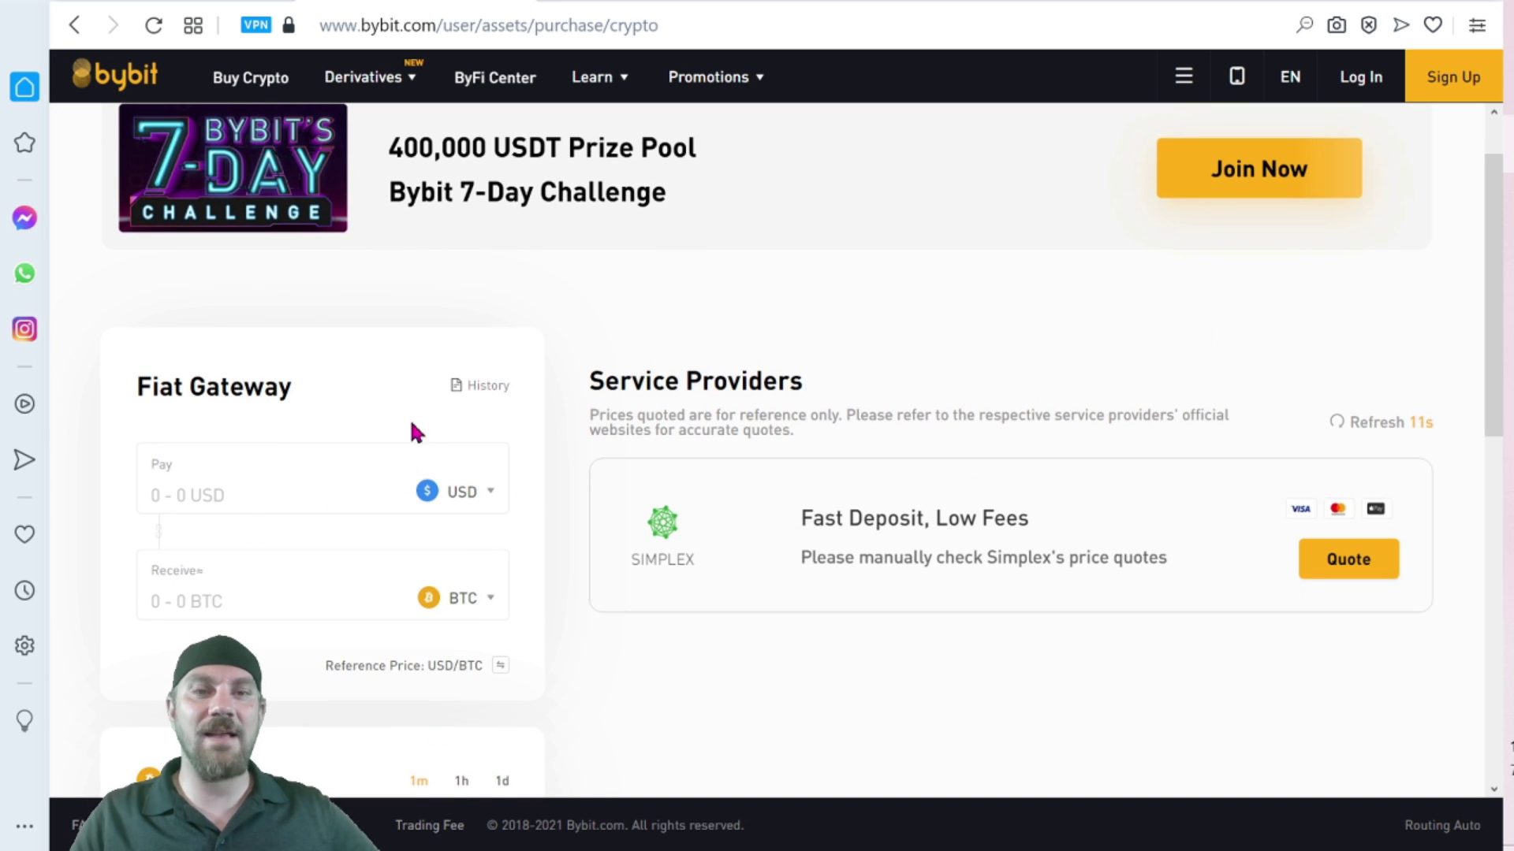
scroll(712, 526, up, 1)
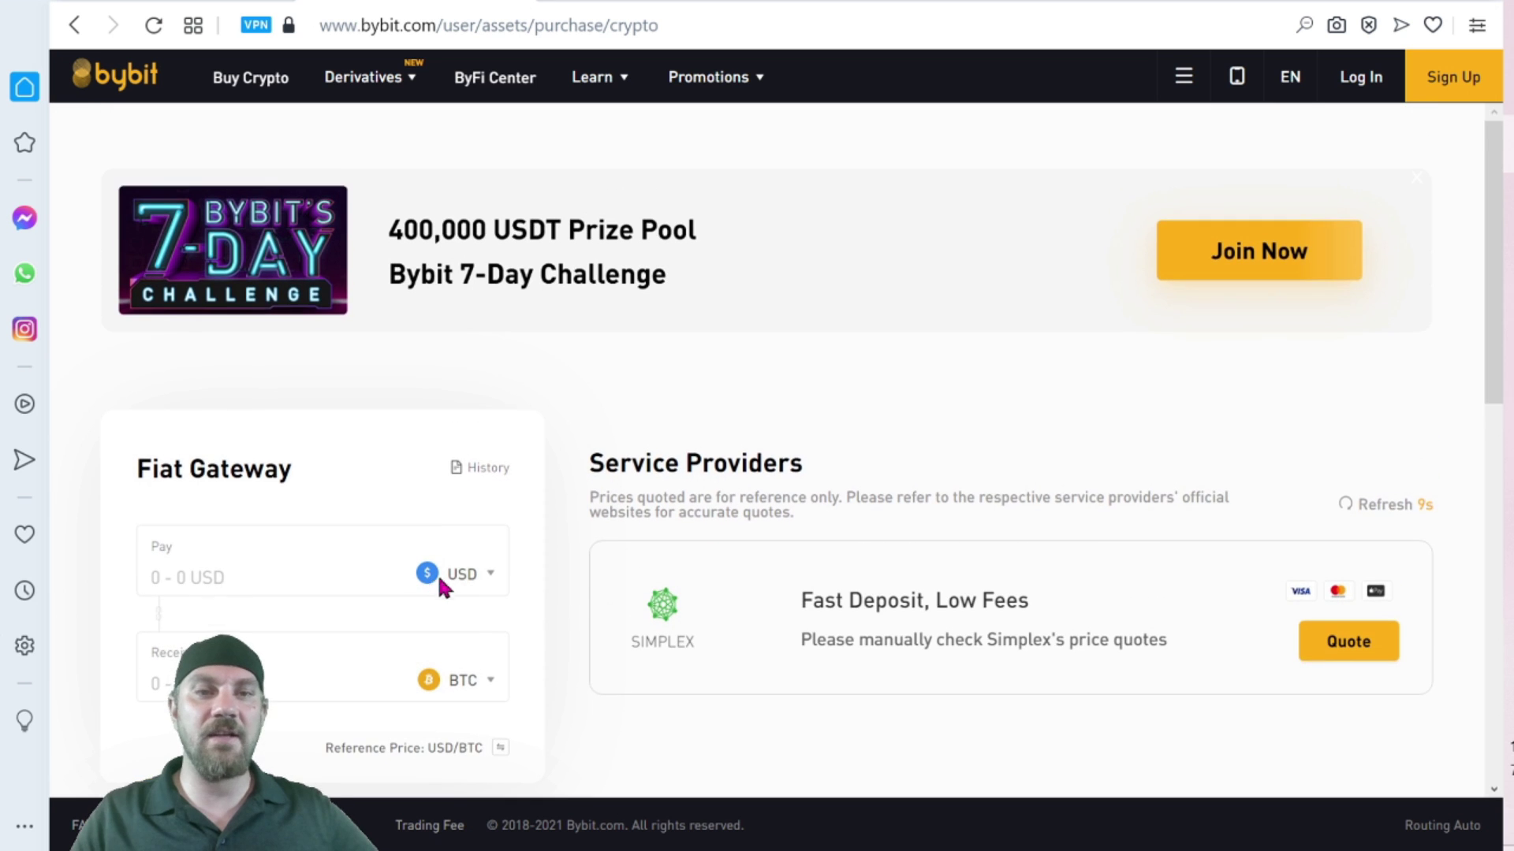
click(490, 576)
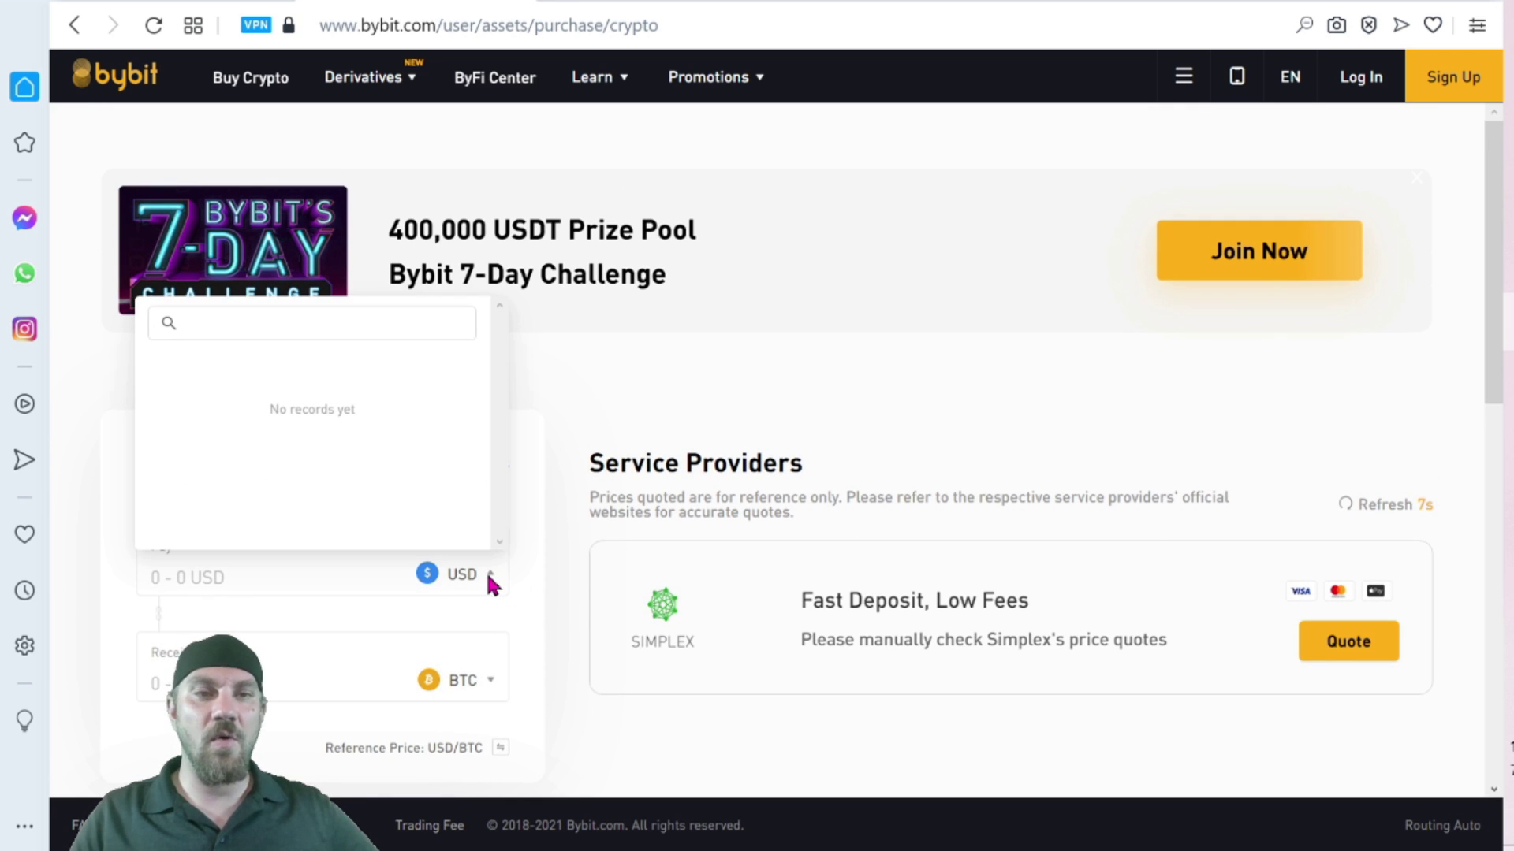
click(600, 320)
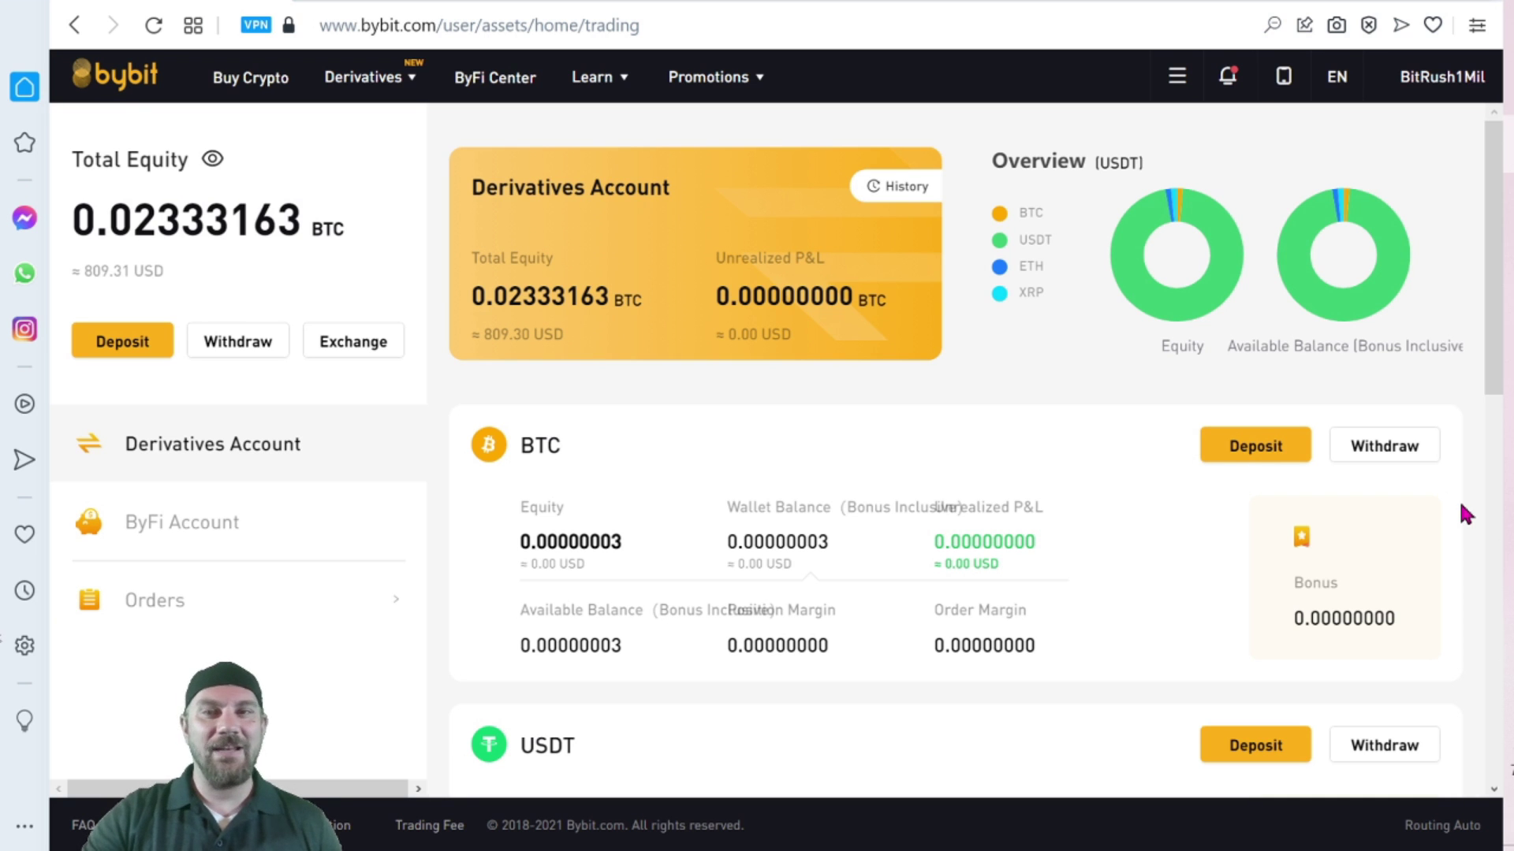
Review the account's coin balances and open the BTCUSDT contract from the USDT Perpetual derivatives.
scroll(1460, 508, down, 4)
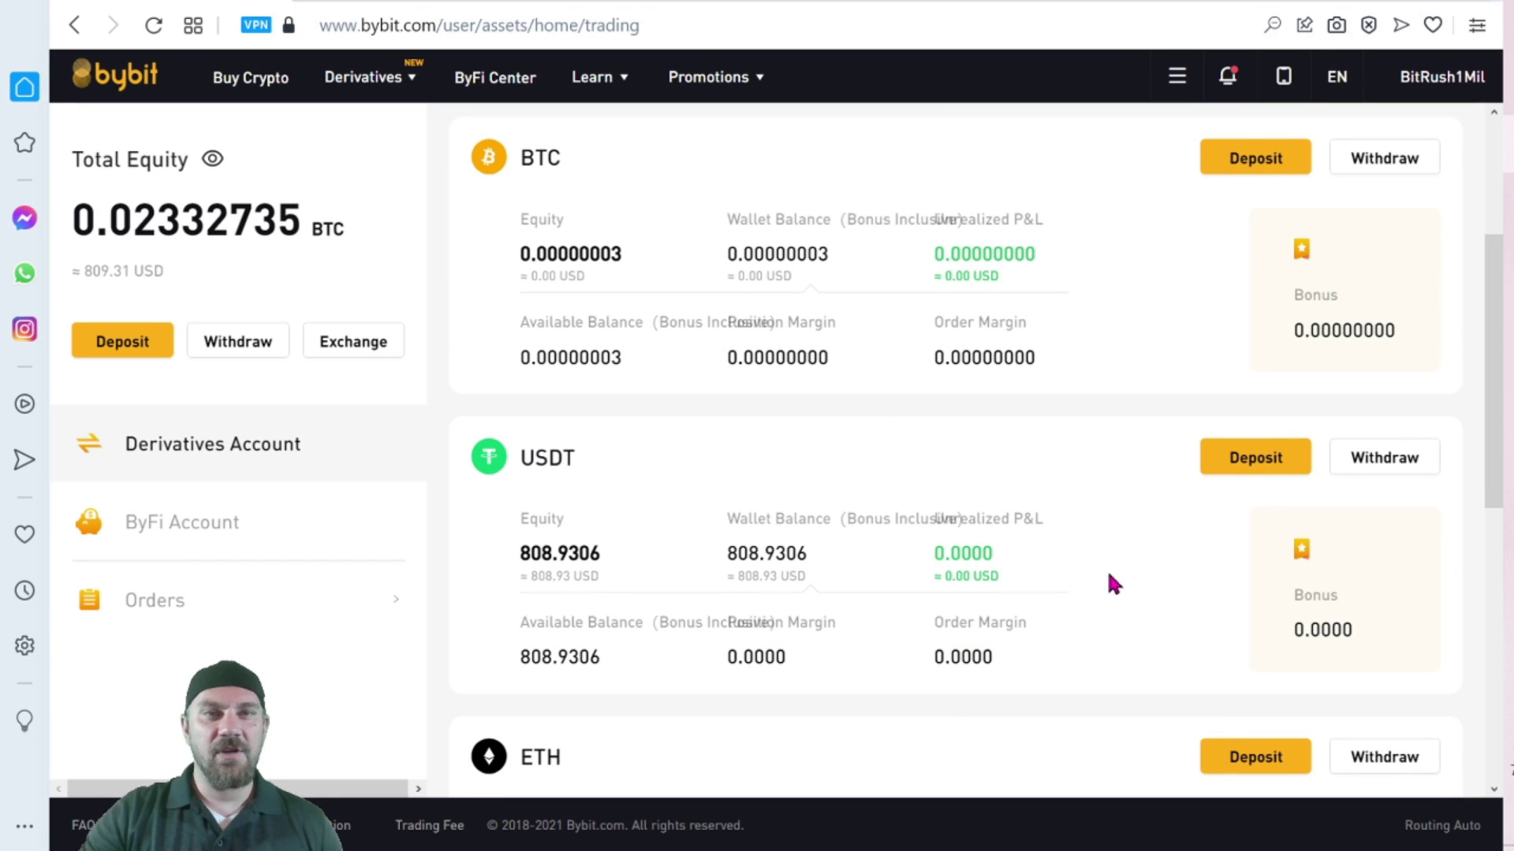
mouse_move(371, 79)
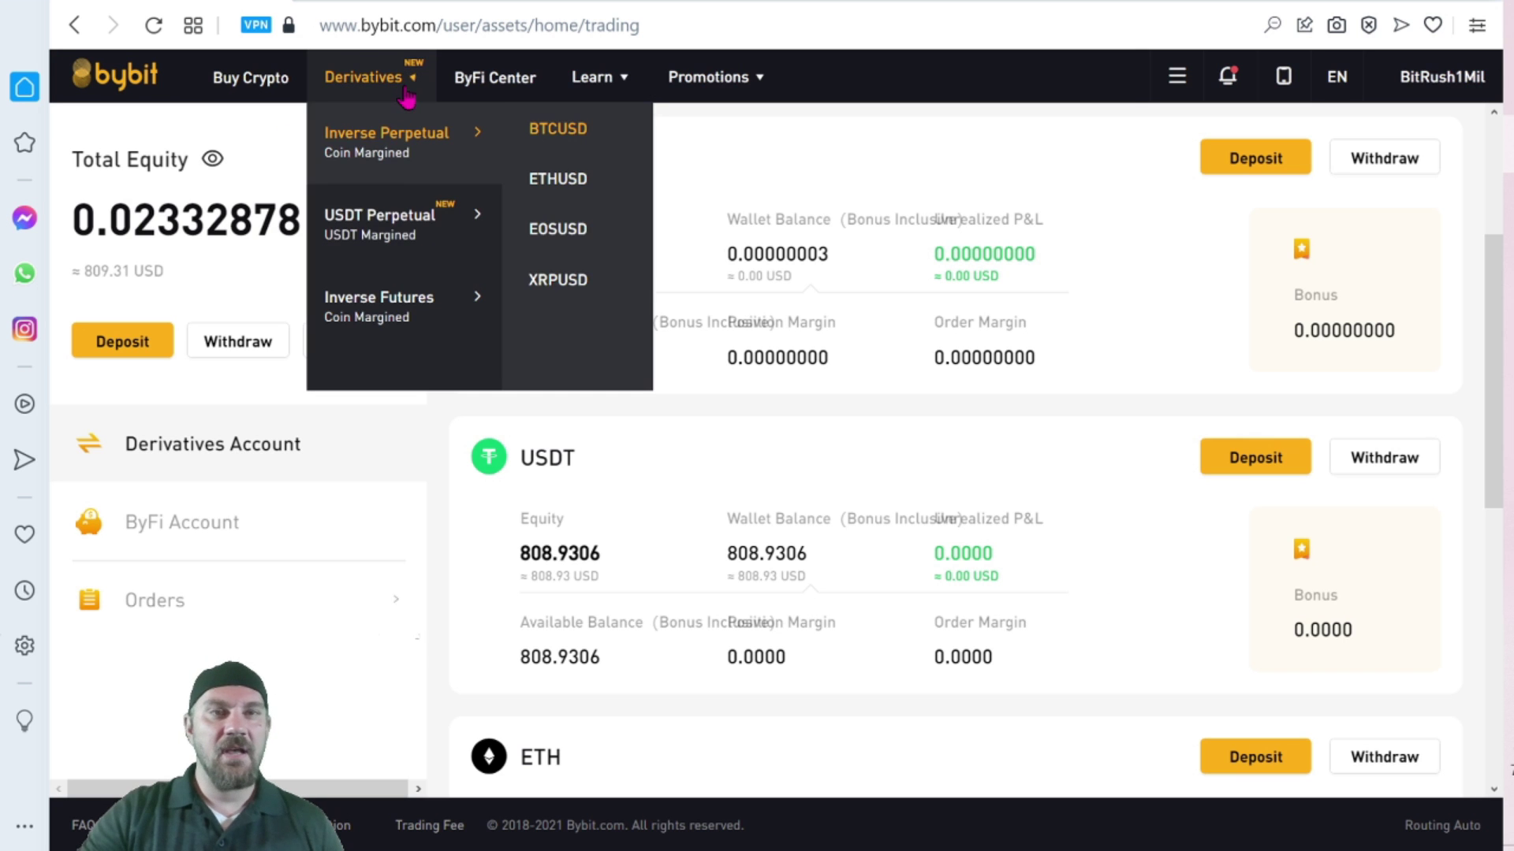
mouse_move(404, 229)
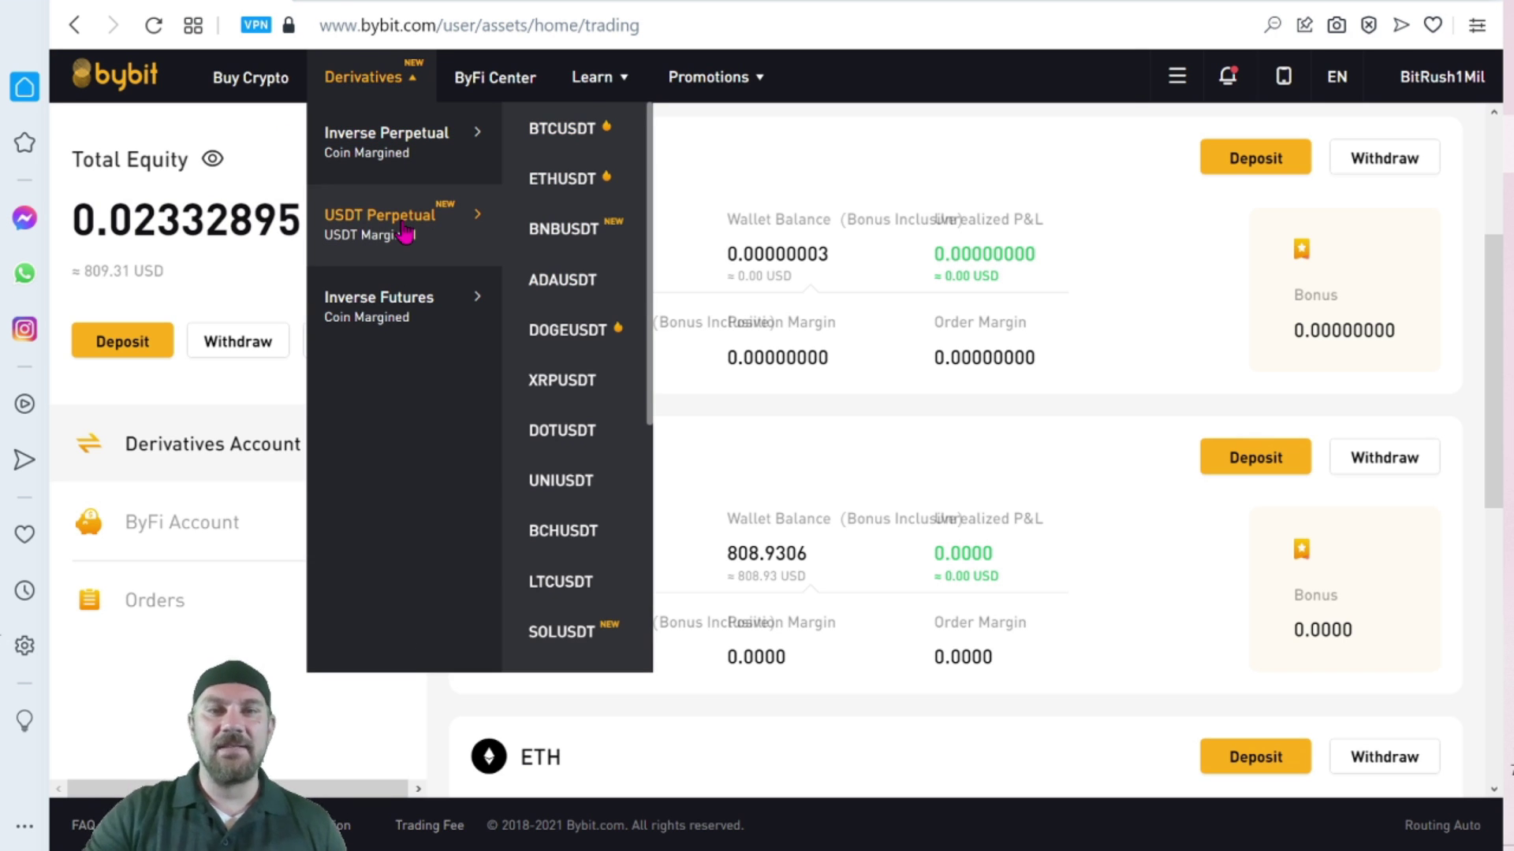
click(586, 132)
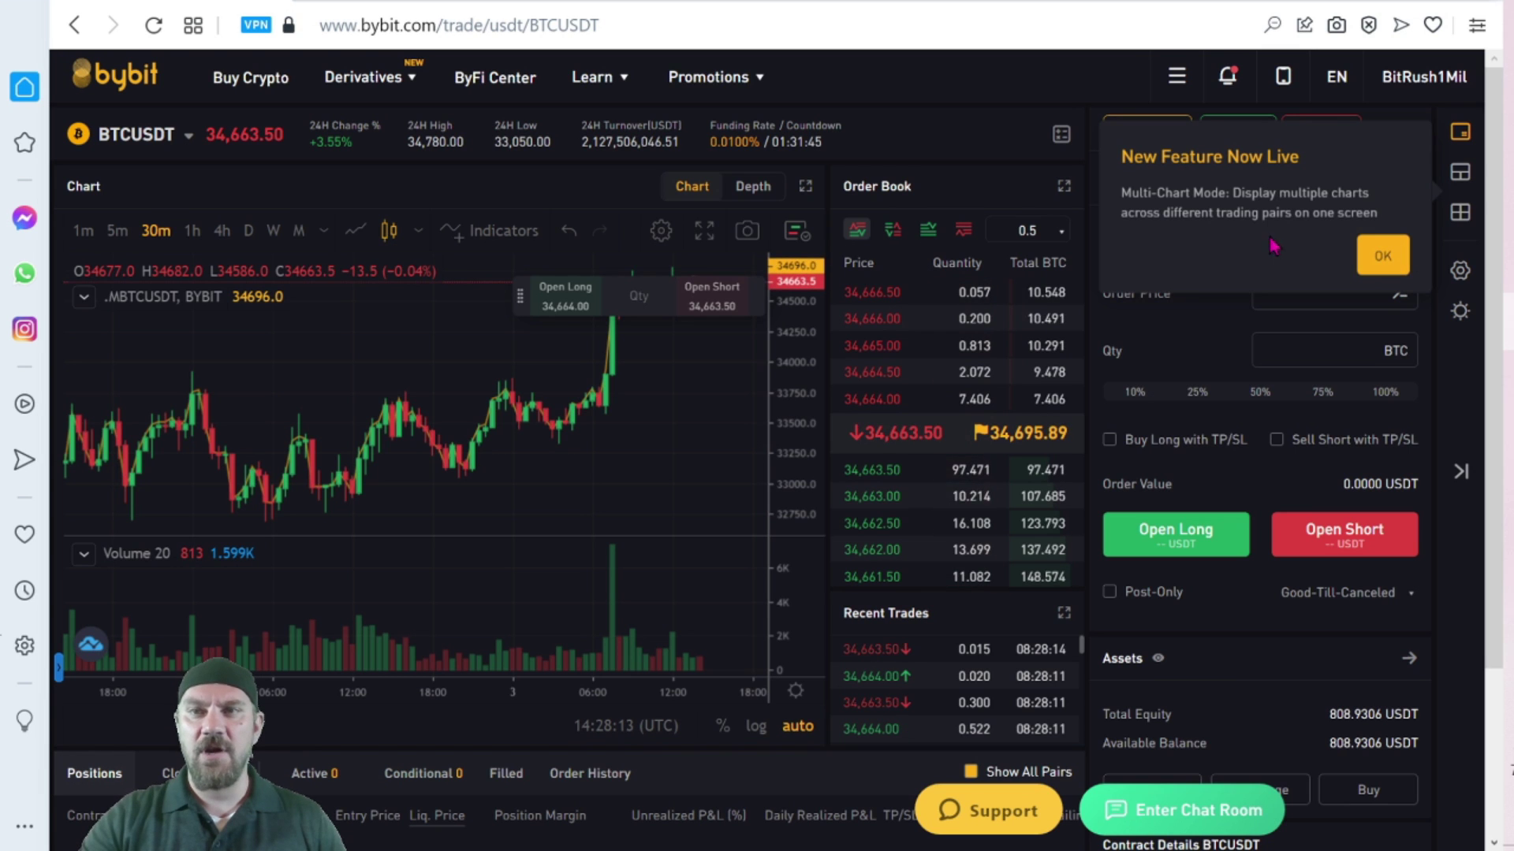
Dismiss the new feature notice on the trading page and open the multi-chart mode.
click(1390, 266)
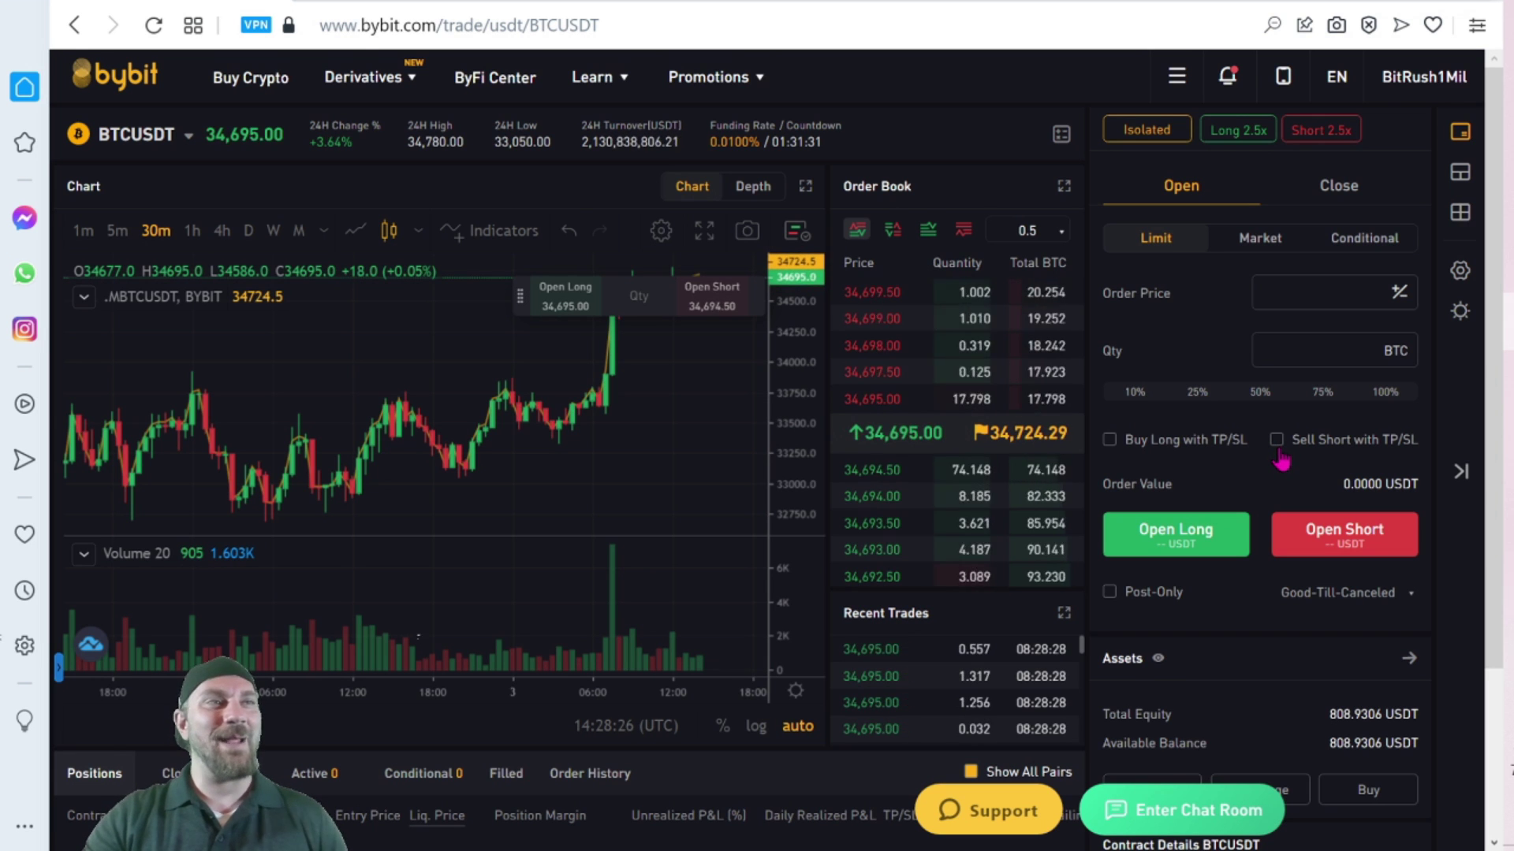
click(1461, 213)
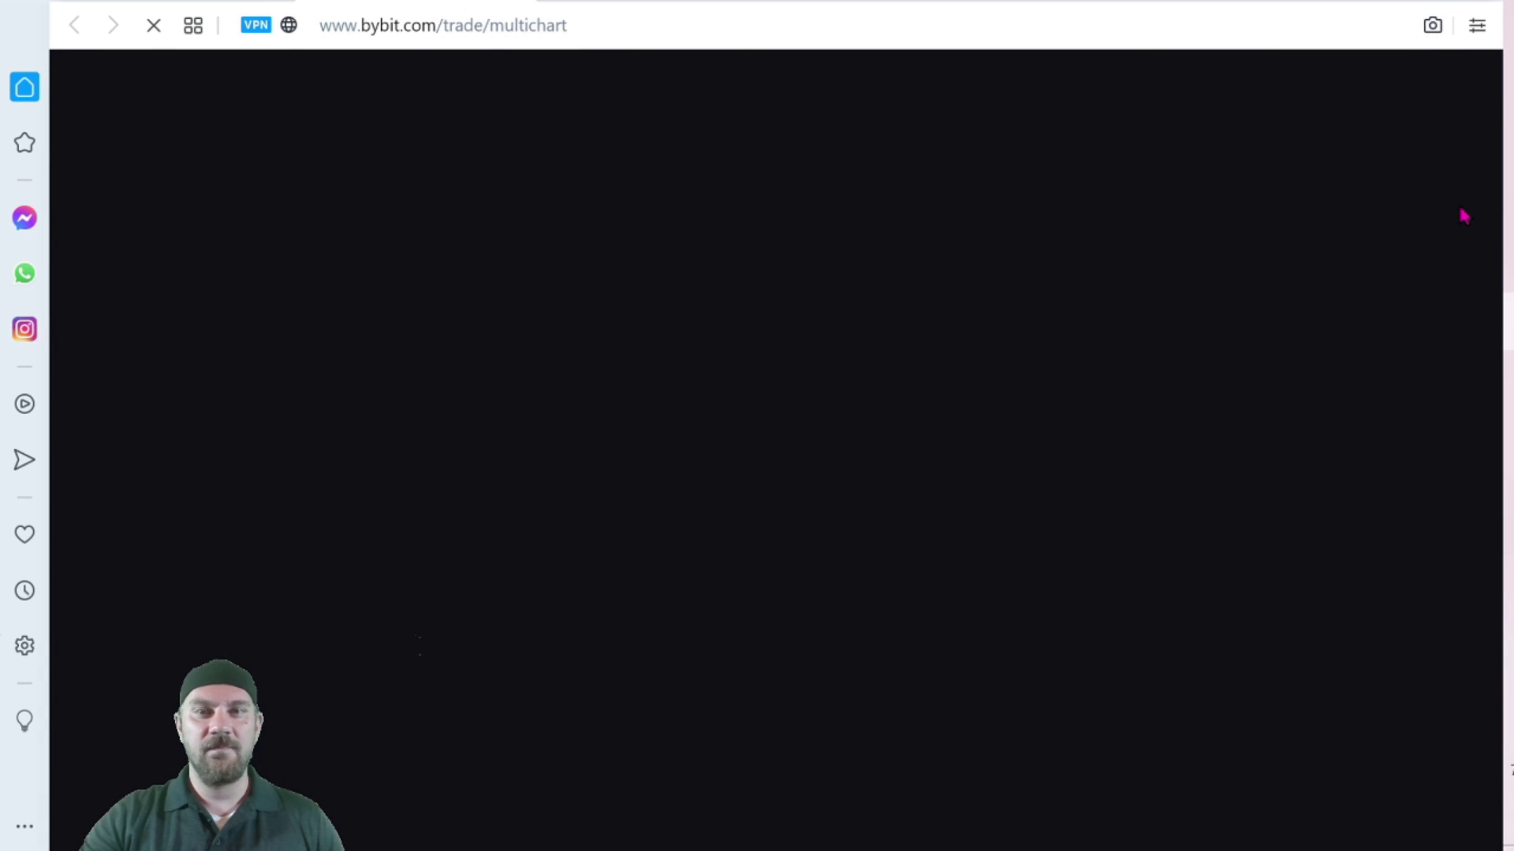
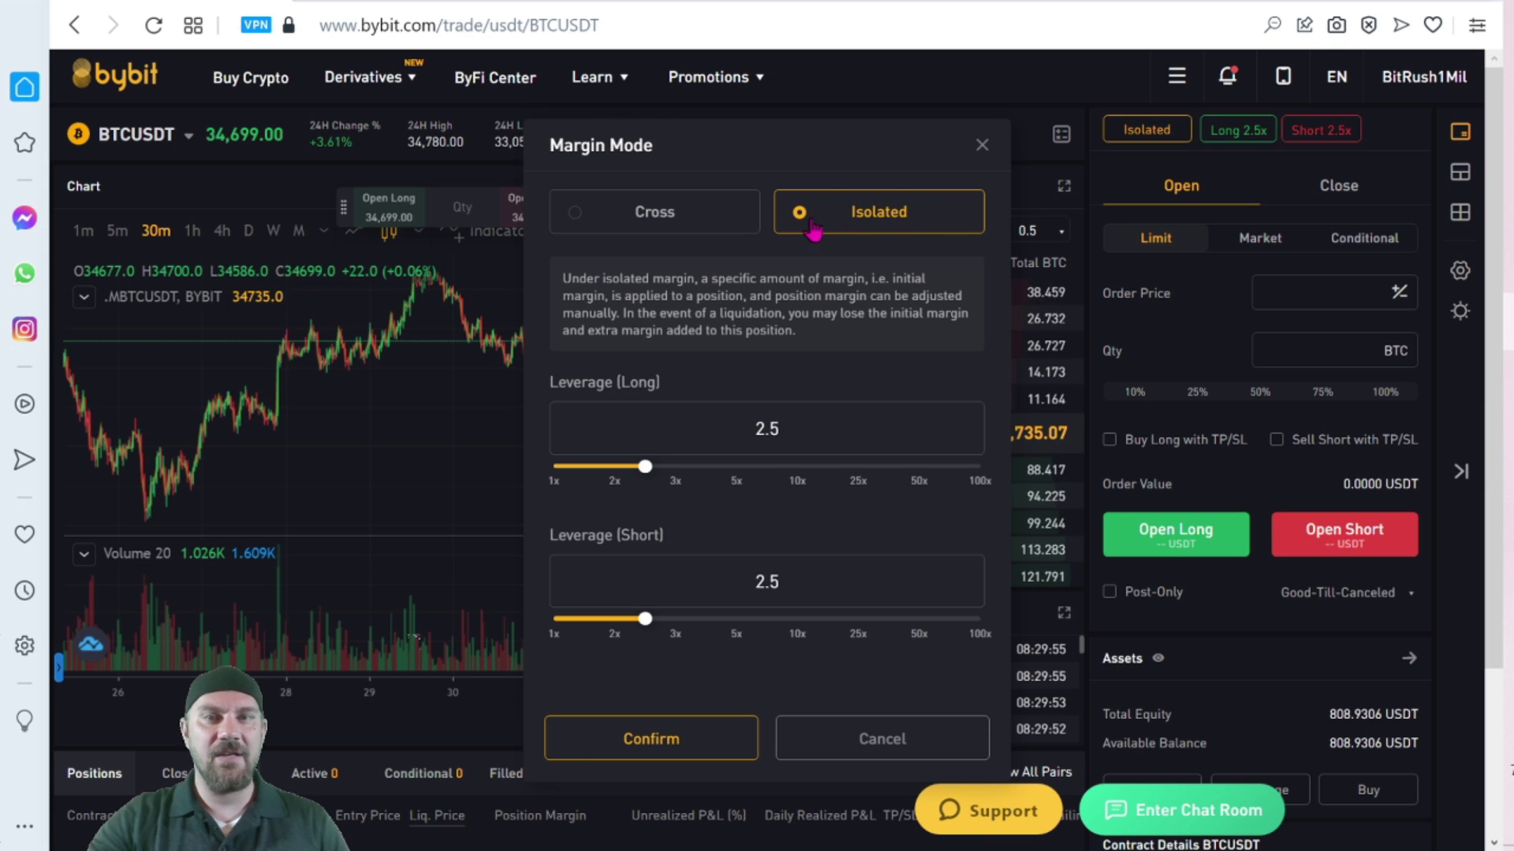
Compare the Cross and Isolated margin modes for BTCUSDT and try long leverages of 5x, 100x and 2x.
click(666, 212)
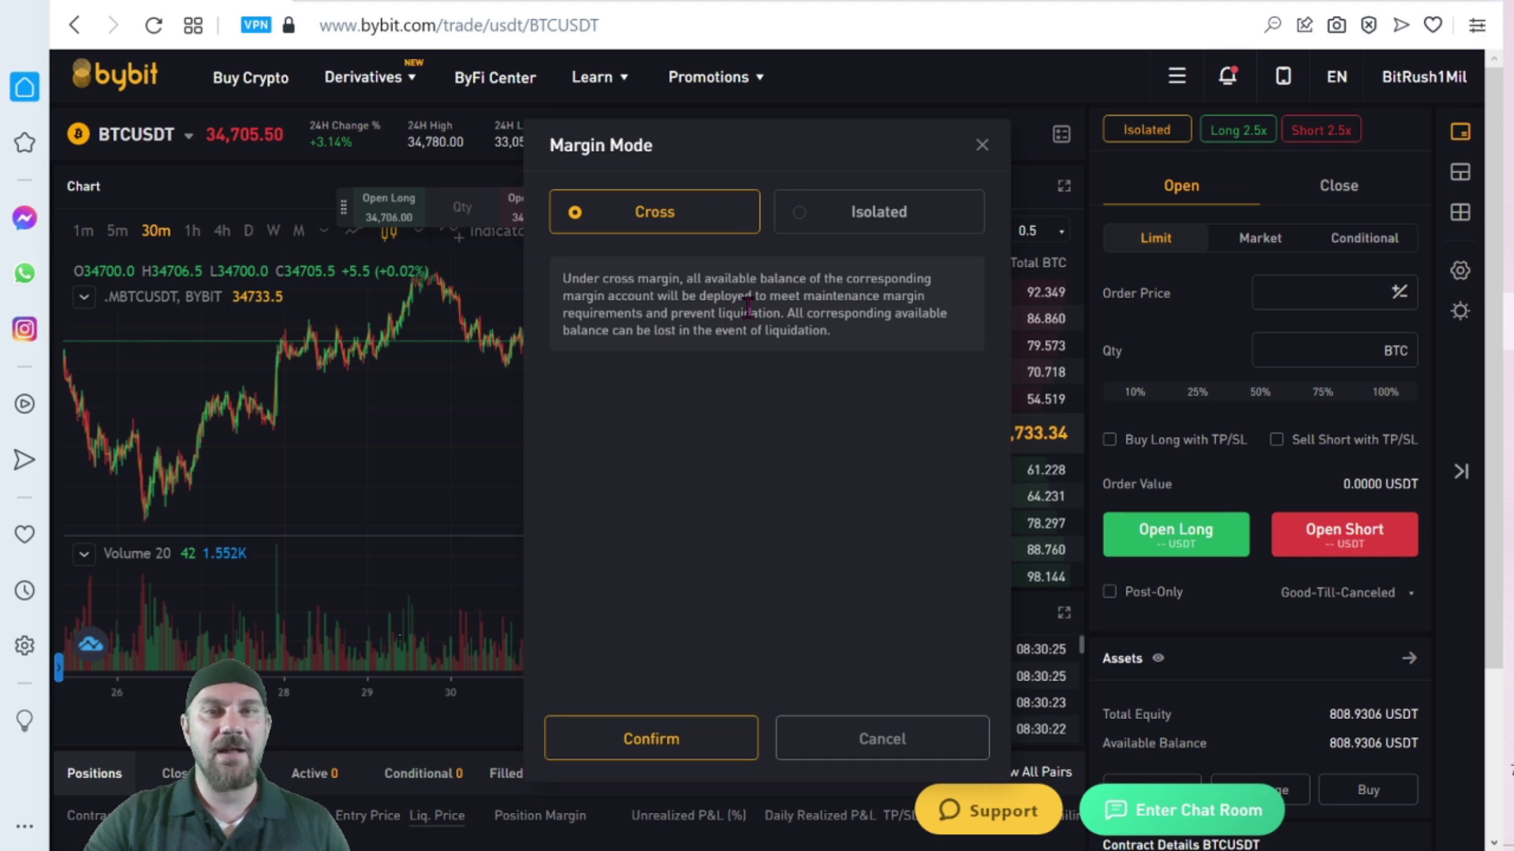
click(812, 228)
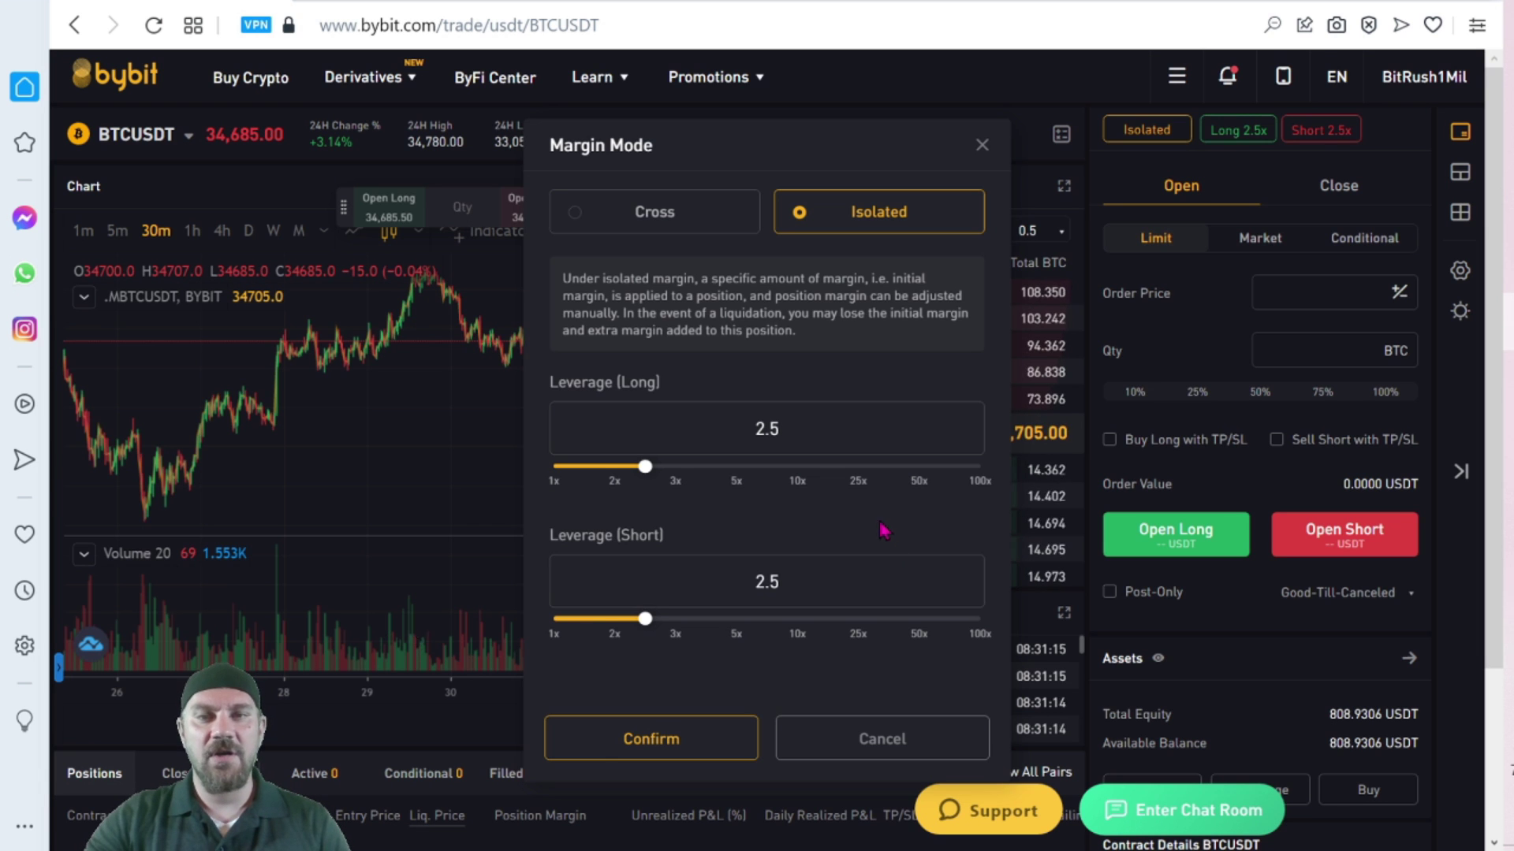
drag(645, 469, 737, 487)
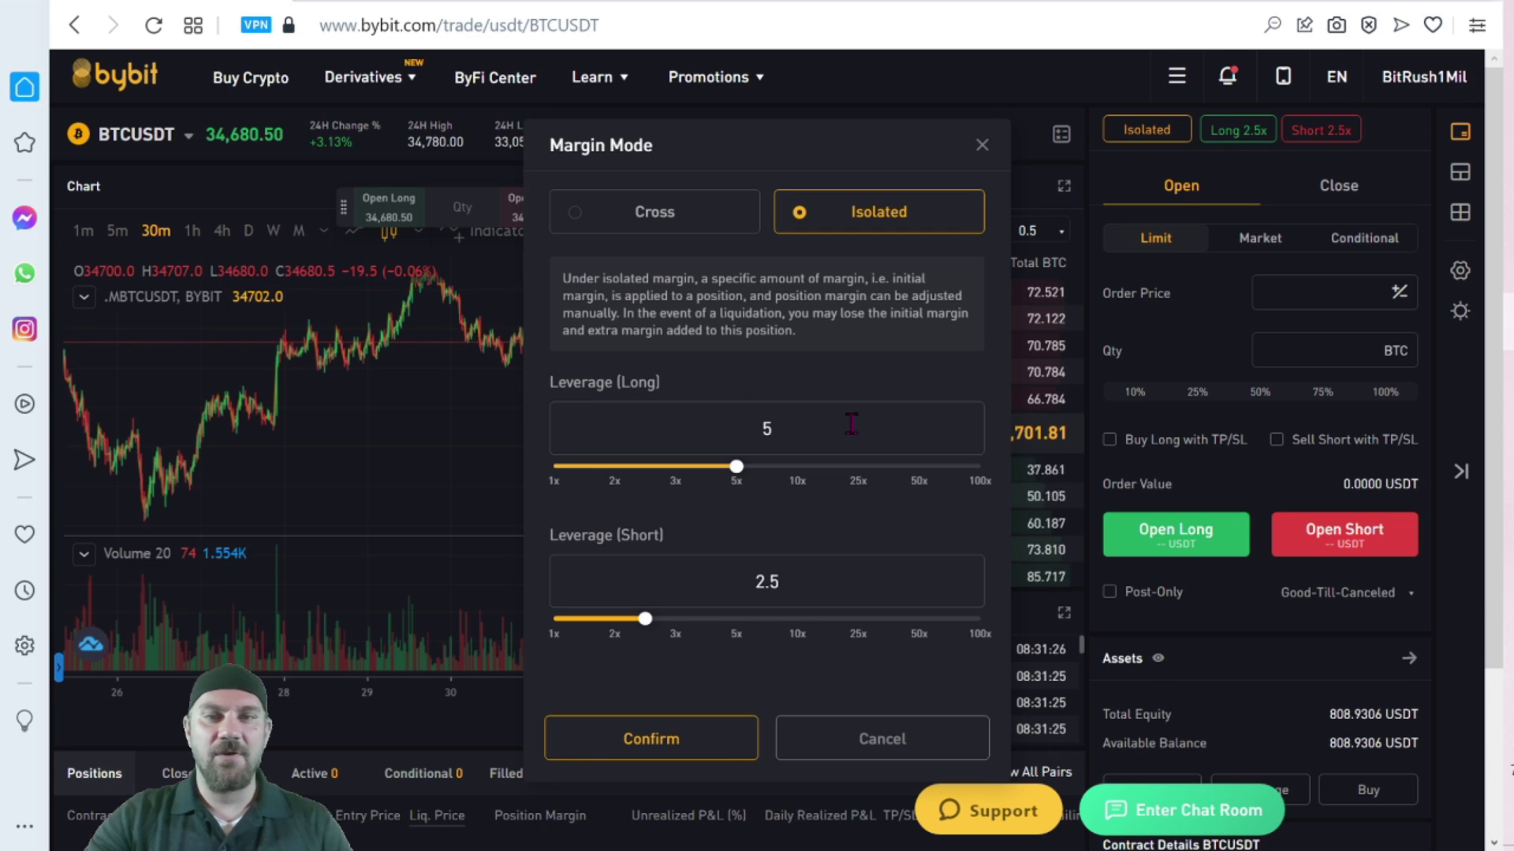
drag(735, 467, 1030, 490)
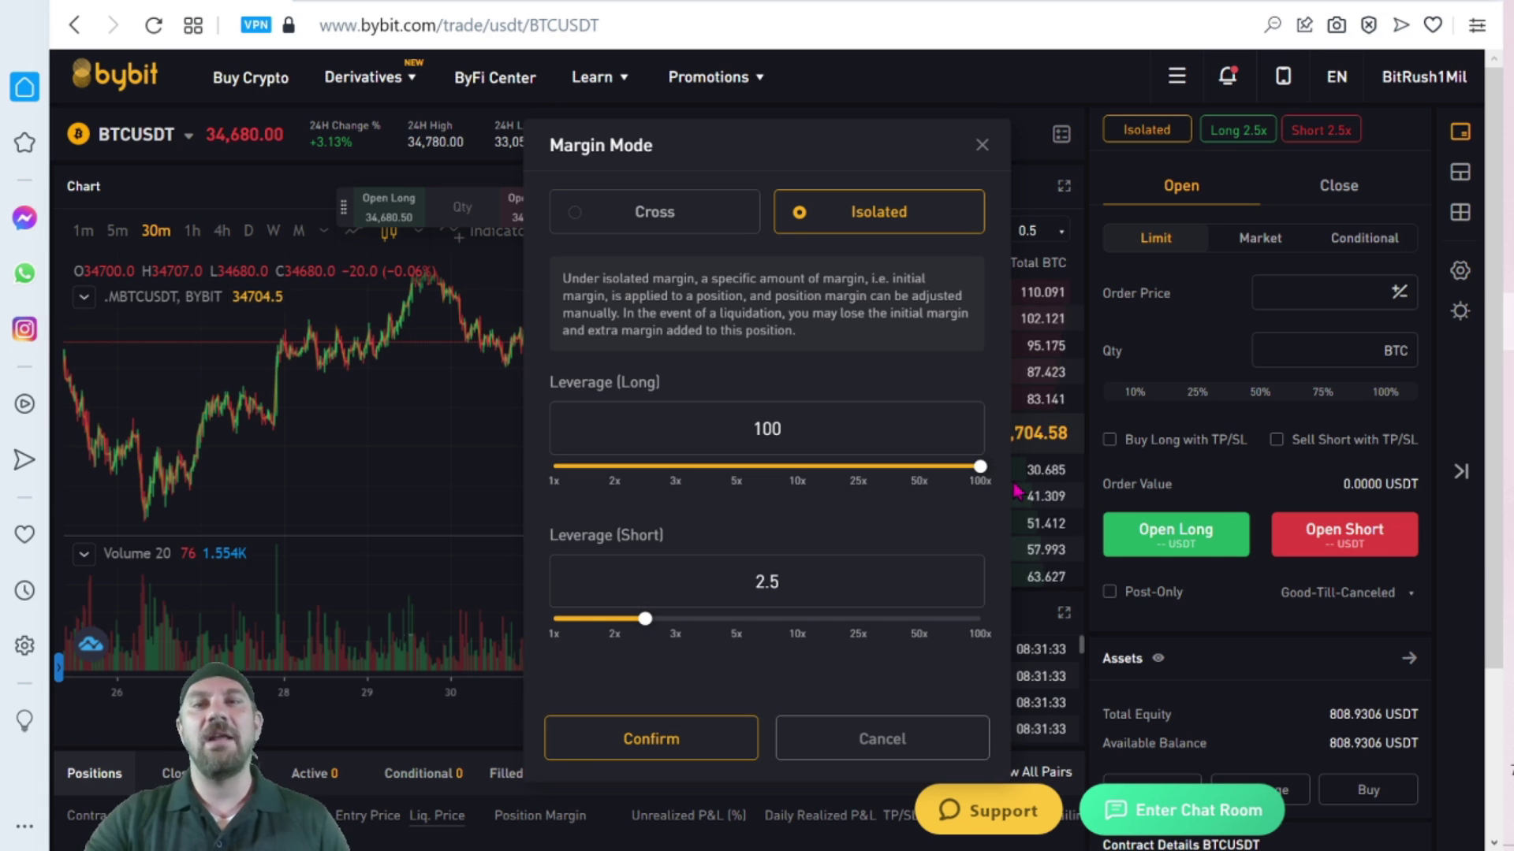
drag(1017, 491, 618, 480)
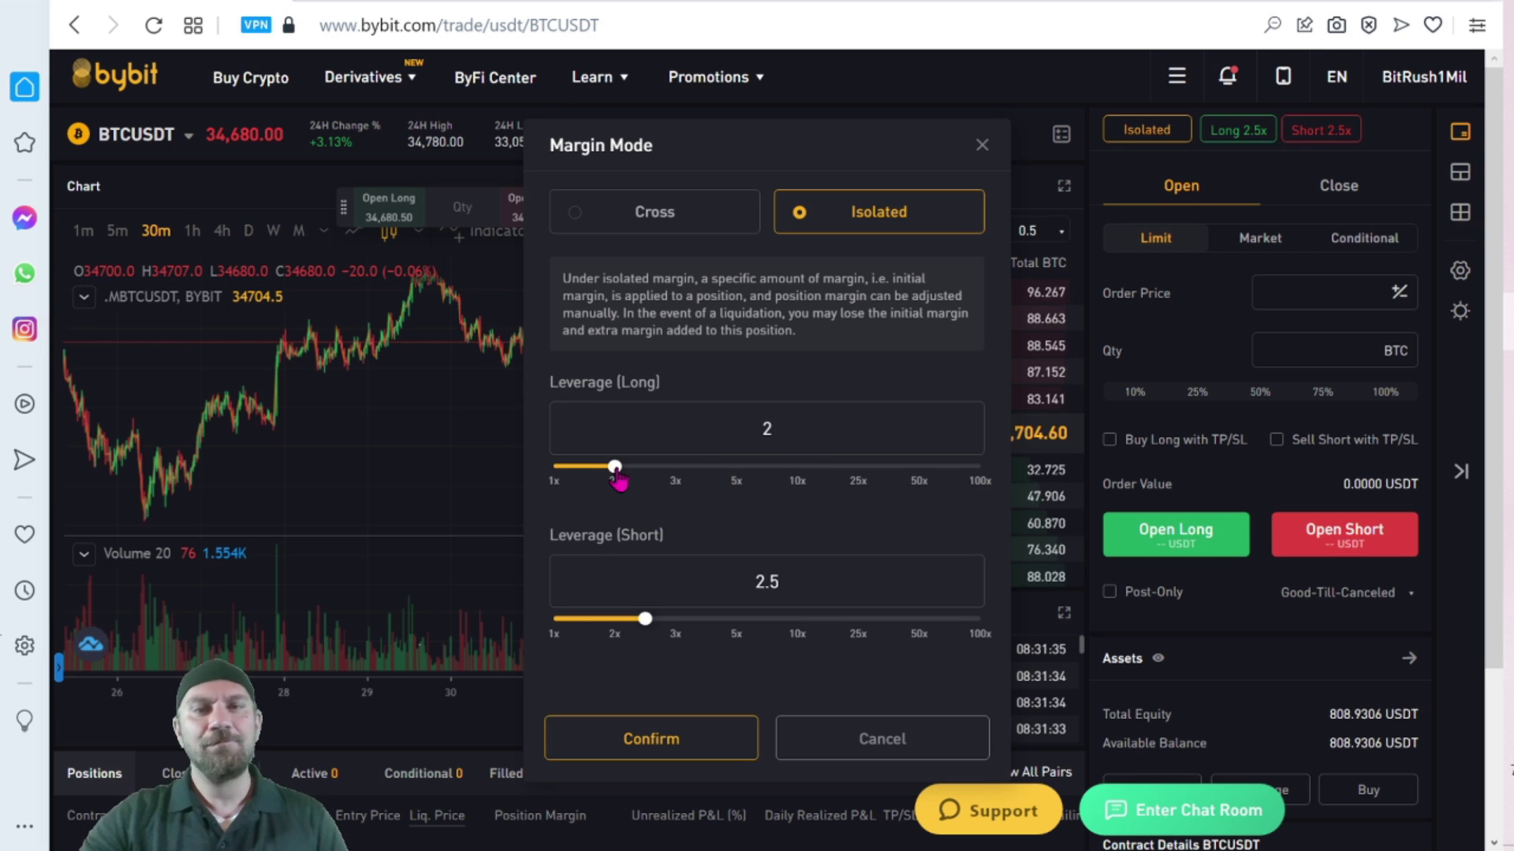
Set both the long and short leverage to 1.1 under isolated margin and apply the margin settings.
double_click(763, 427)
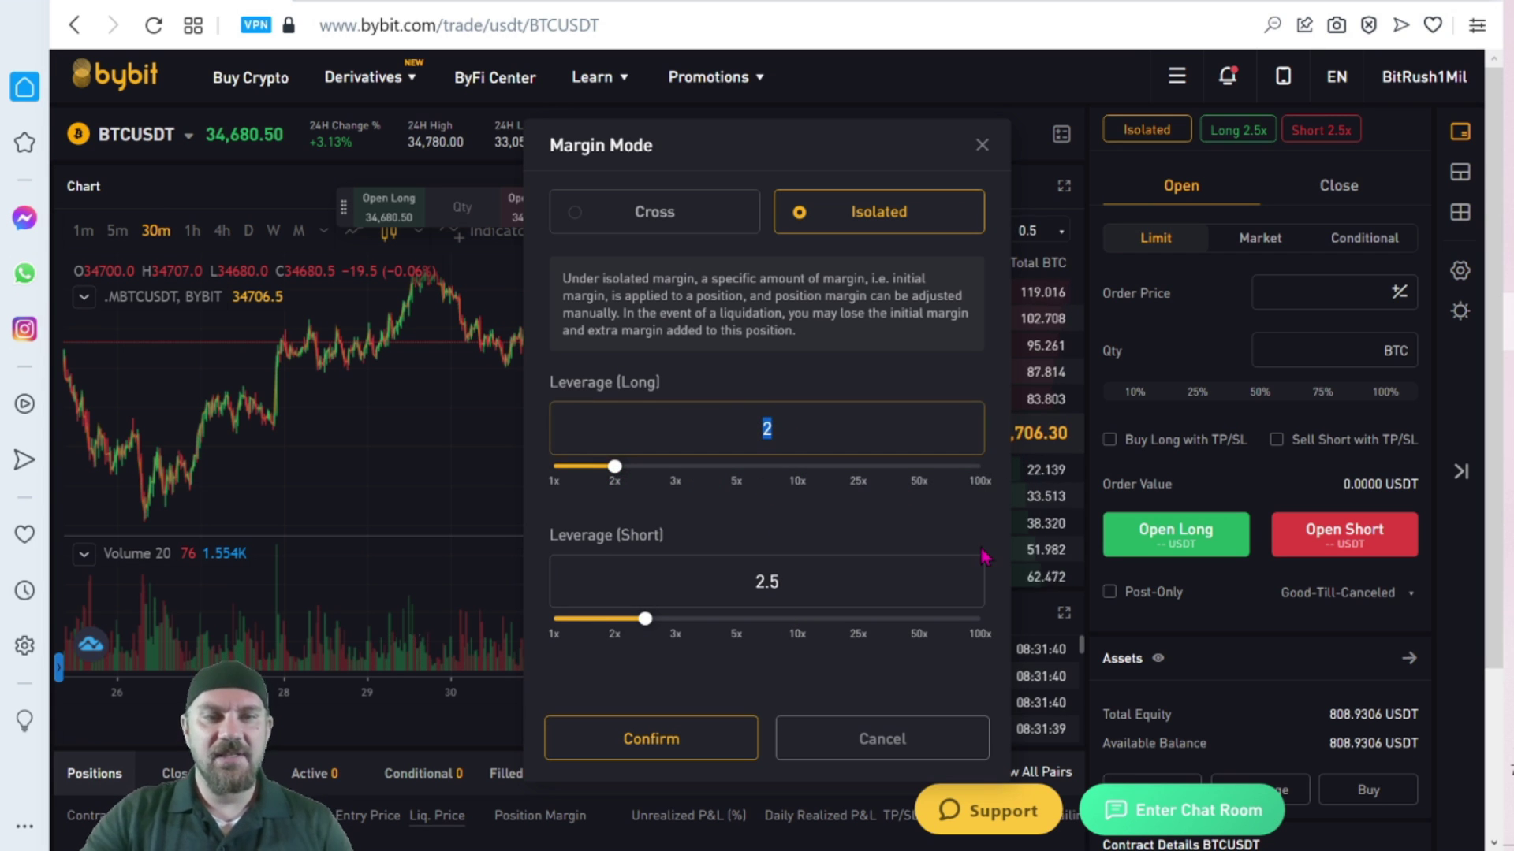
text(1.1)
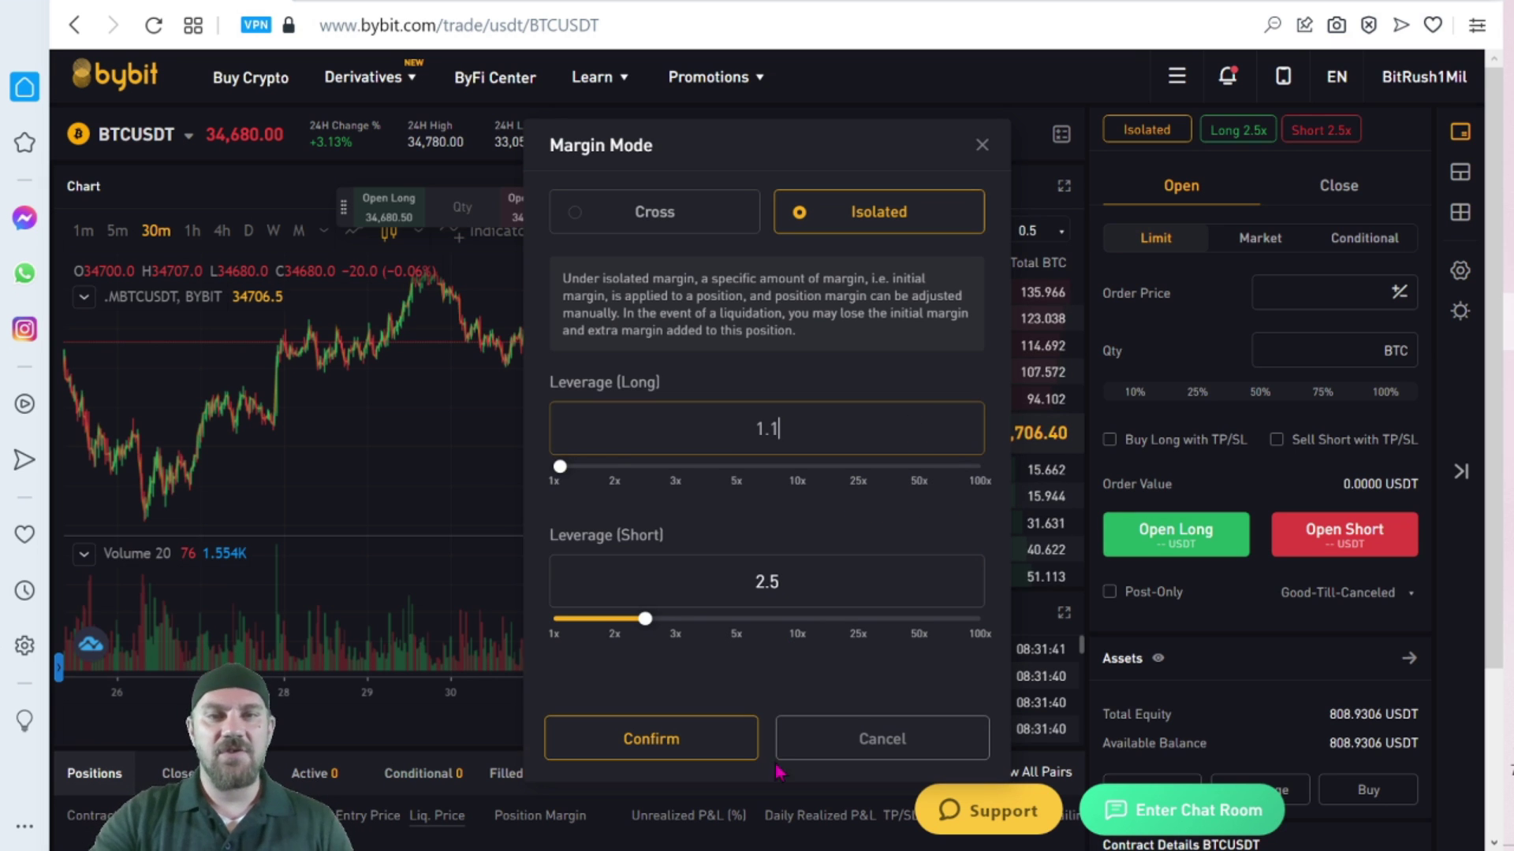
double_click(759, 575)
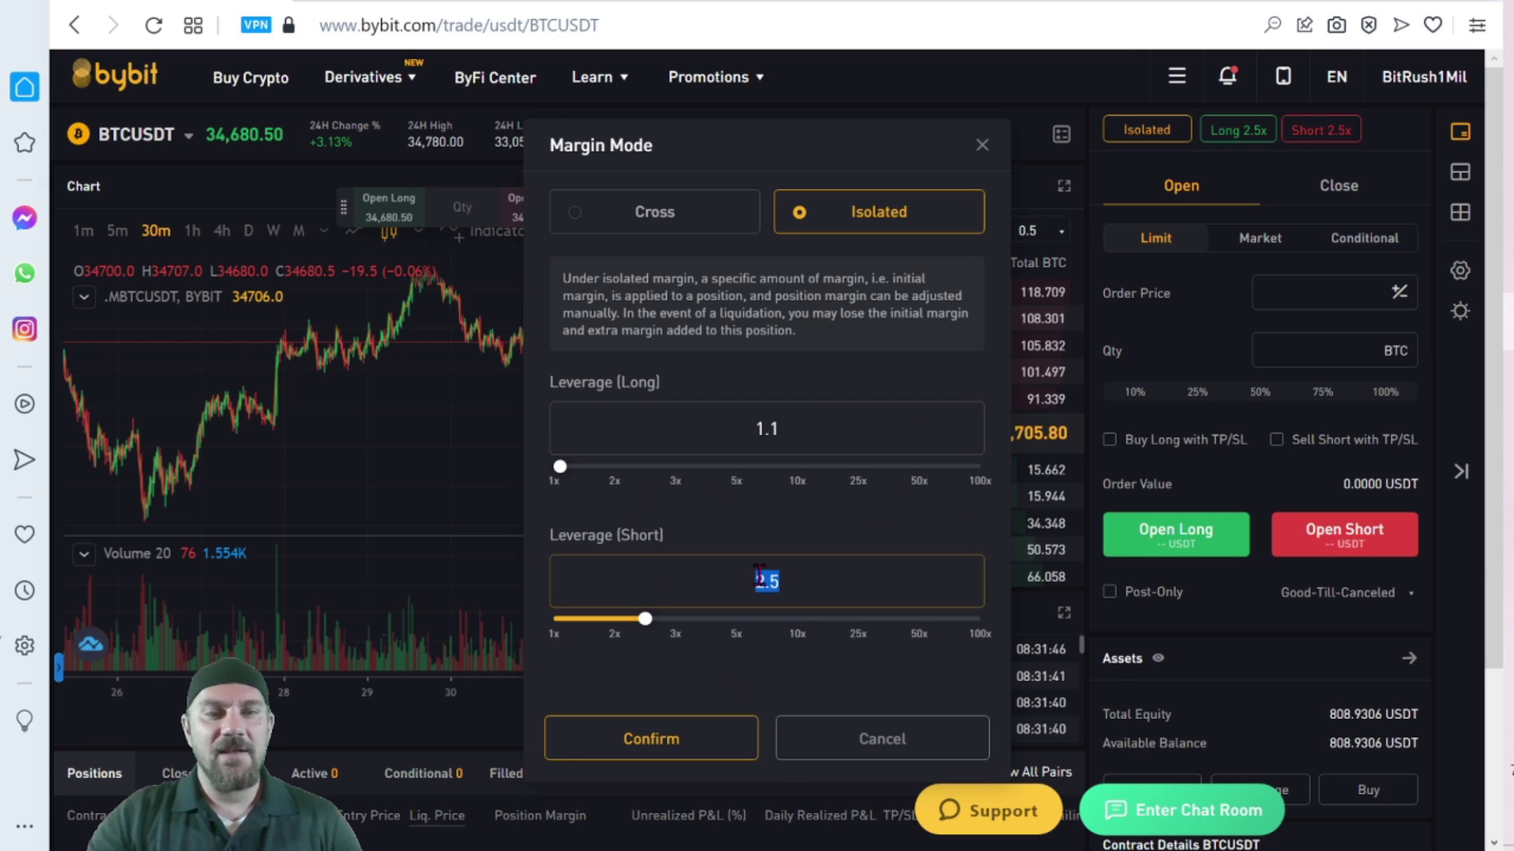
text(1)
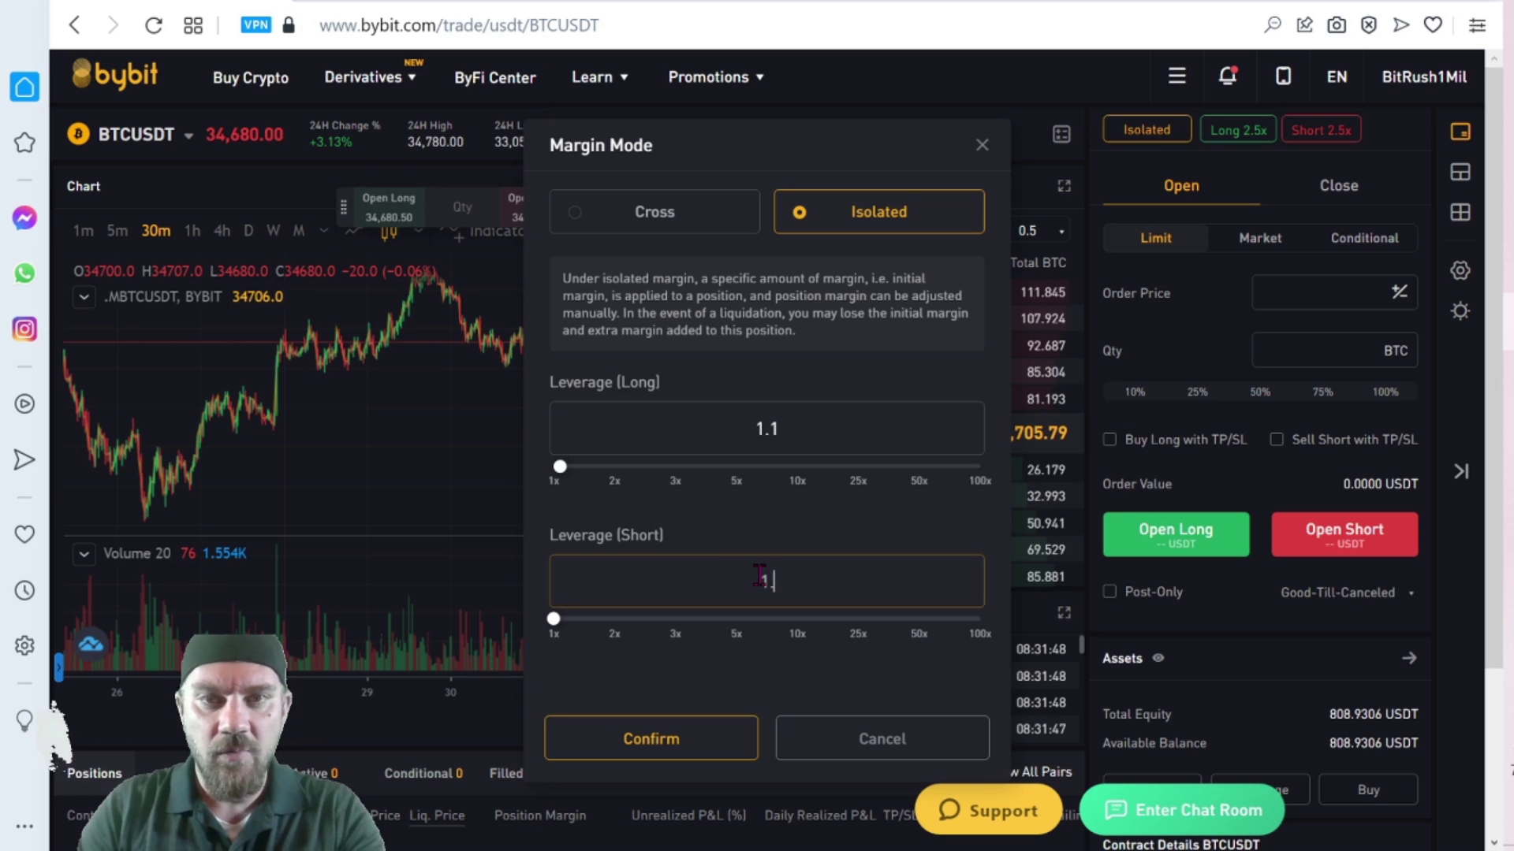
text(.1)
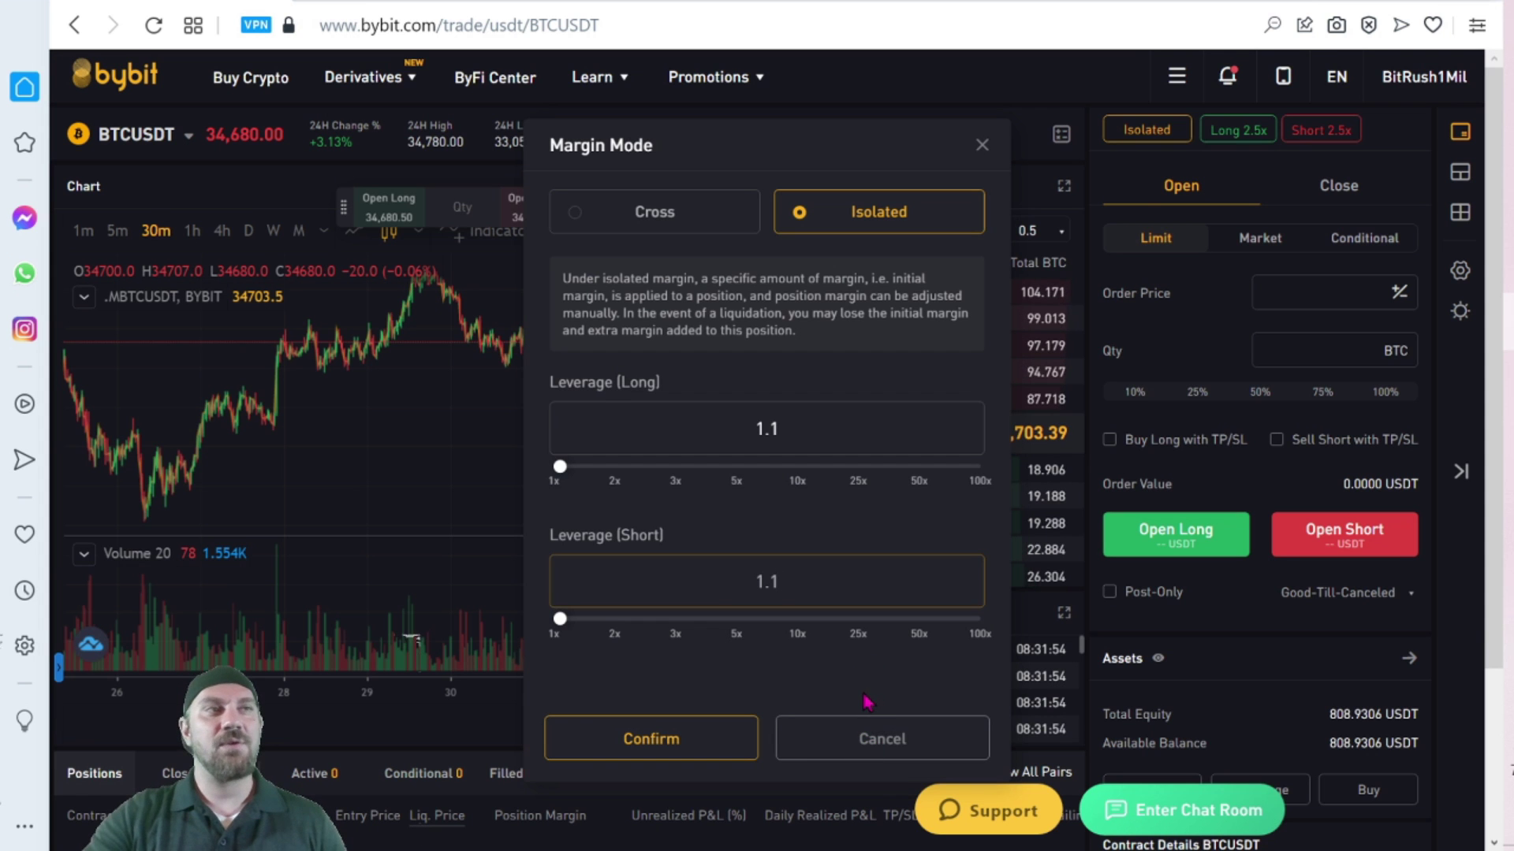
click(663, 743)
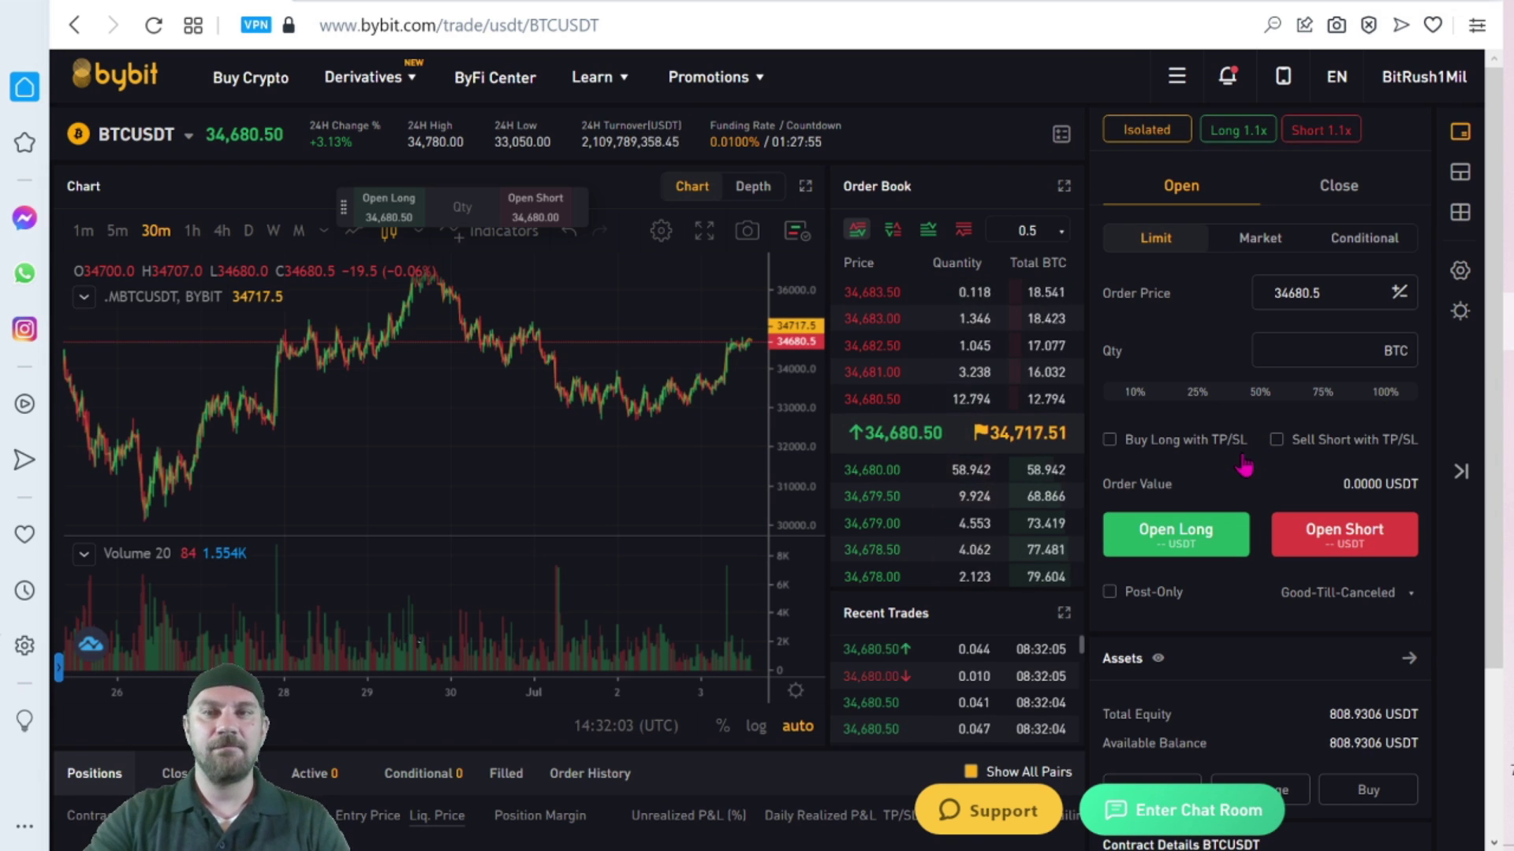
View the Market order form and its quantity entry for BTCUSDT and return to the Limit order form.
scroll(817, 435, down, 2)
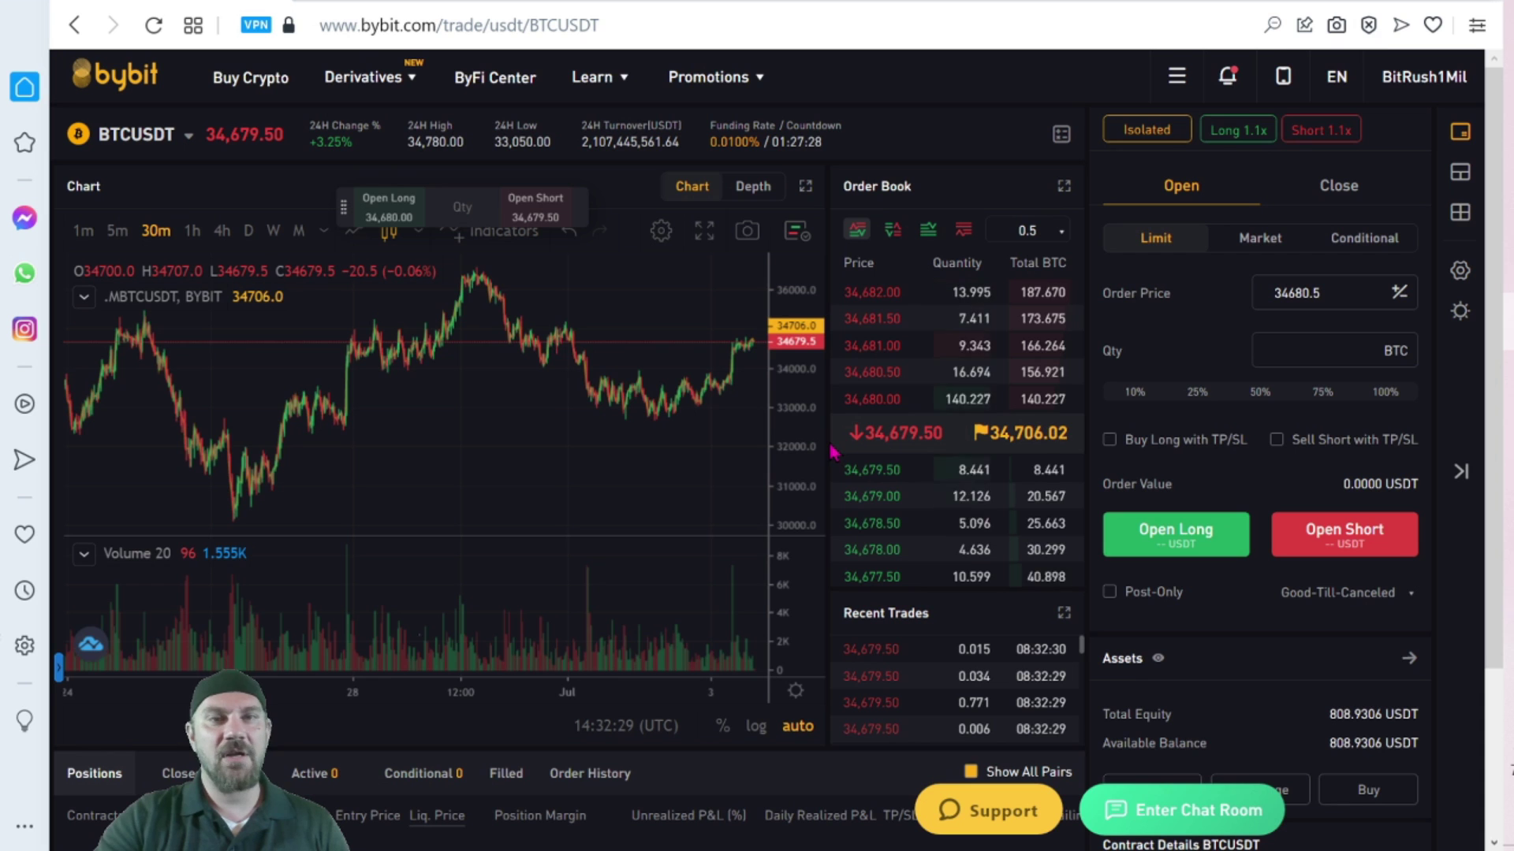
click(1260, 238)
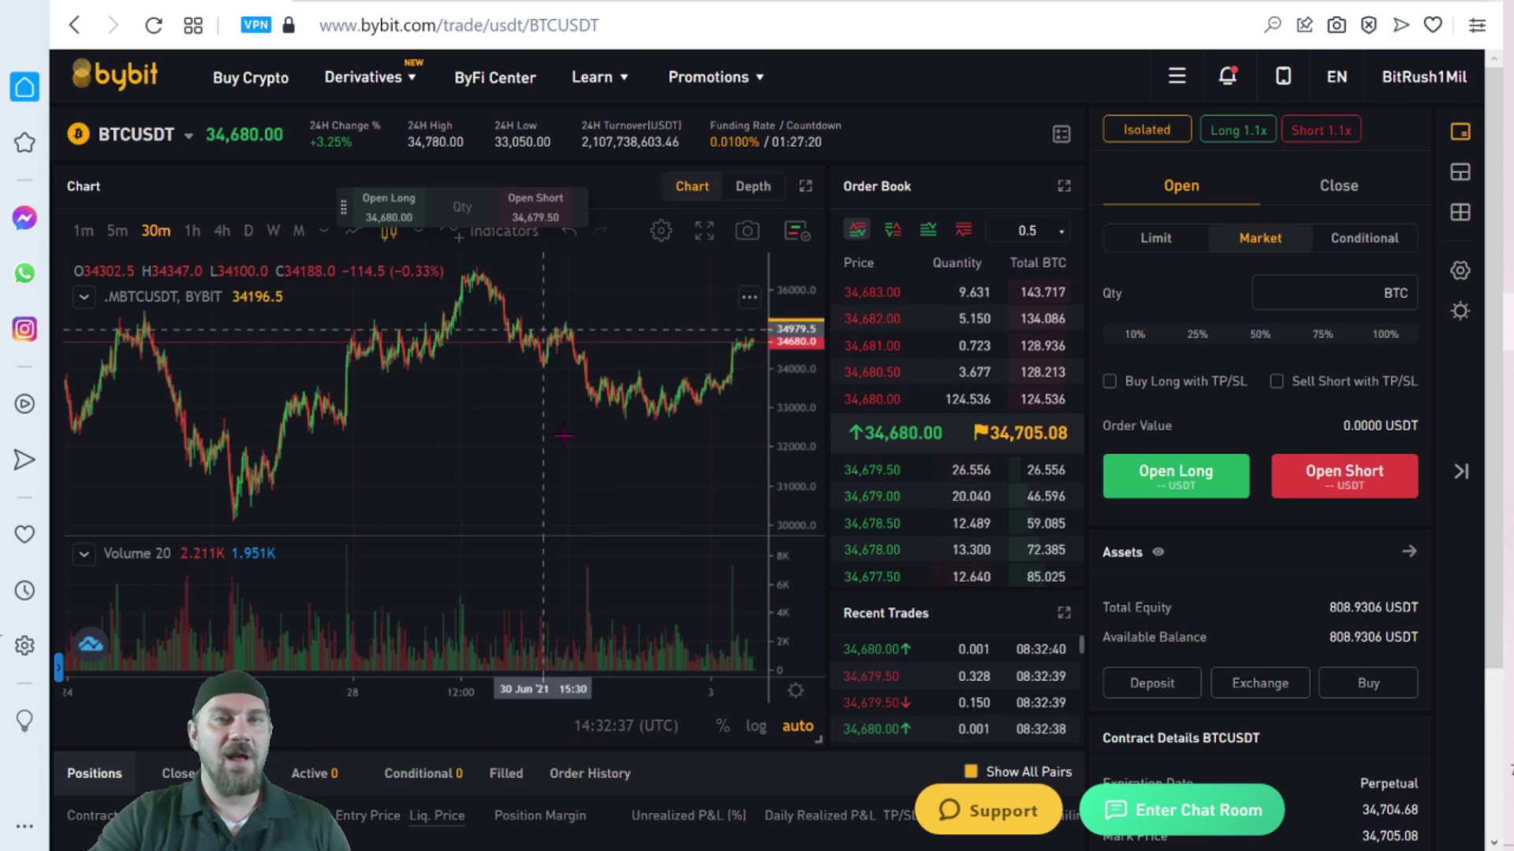
click(1385, 294)
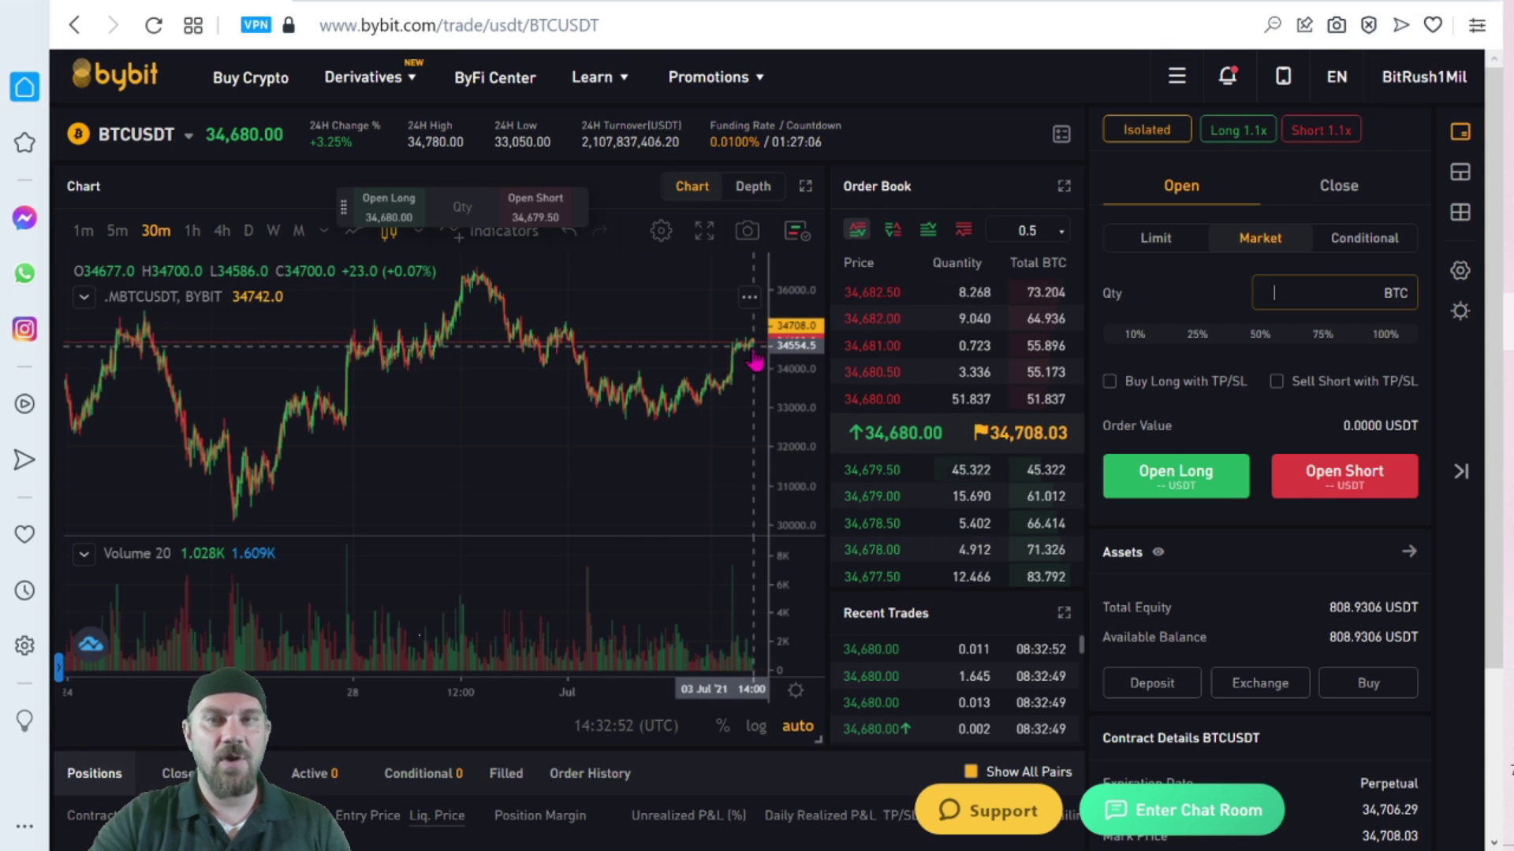
click(1176, 250)
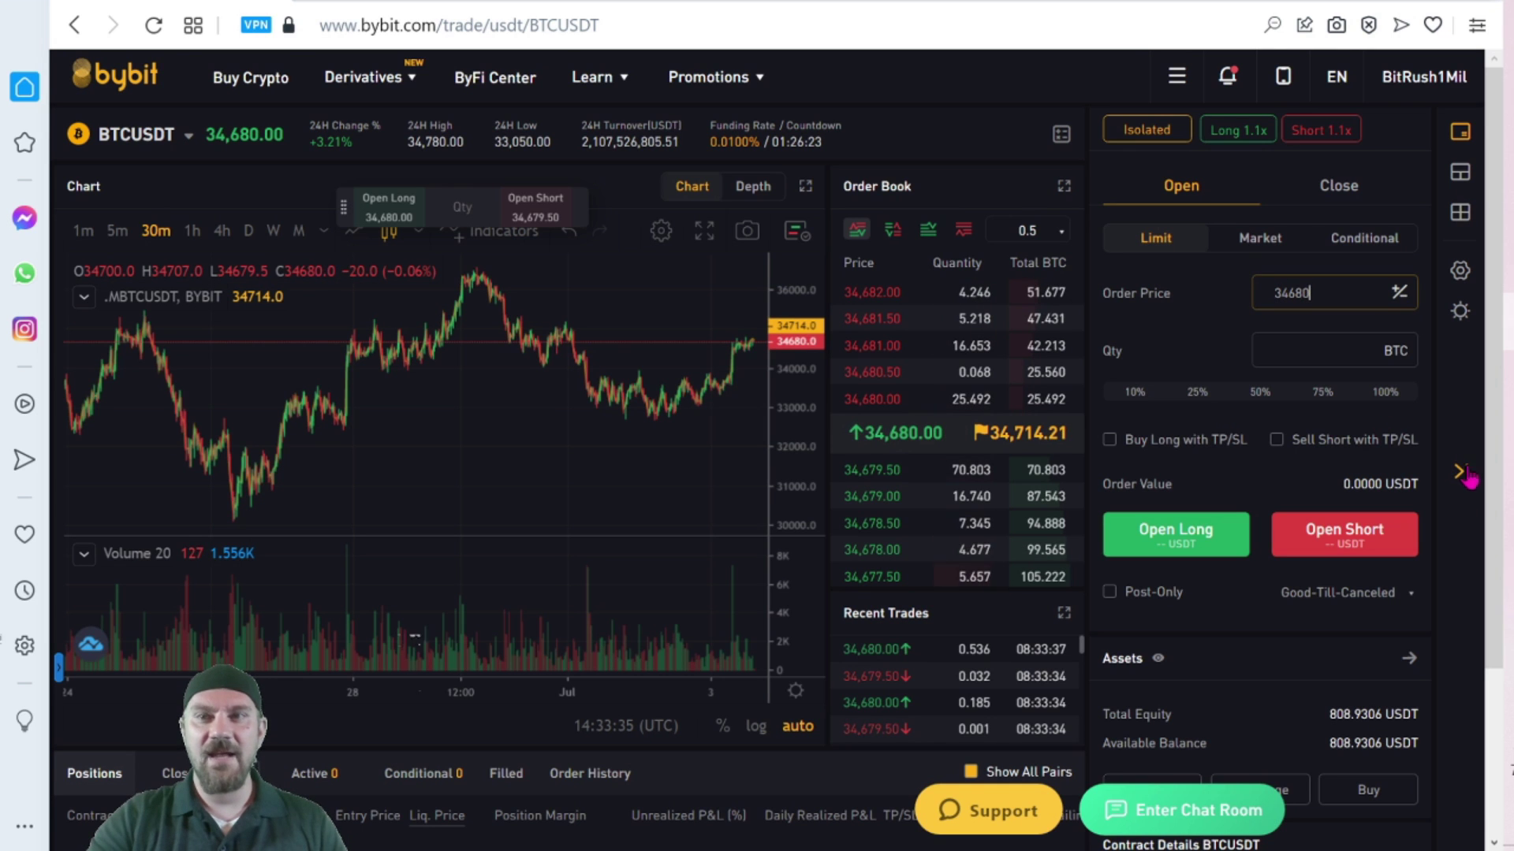
Try a limit order quantity of 50% of the available balance and examine the order value.
click(1354, 350)
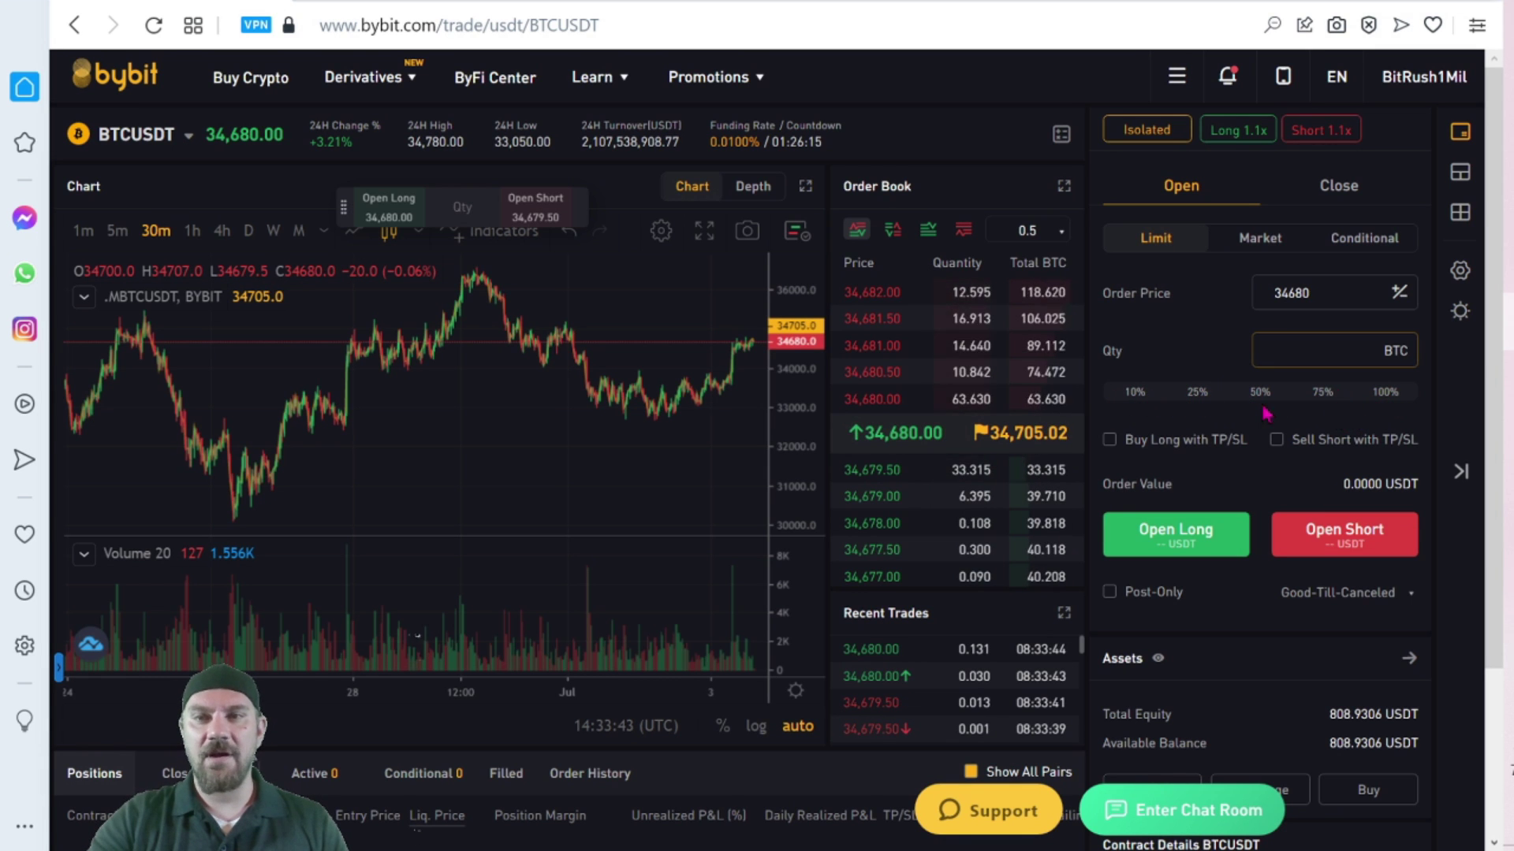
click(1260, 394)
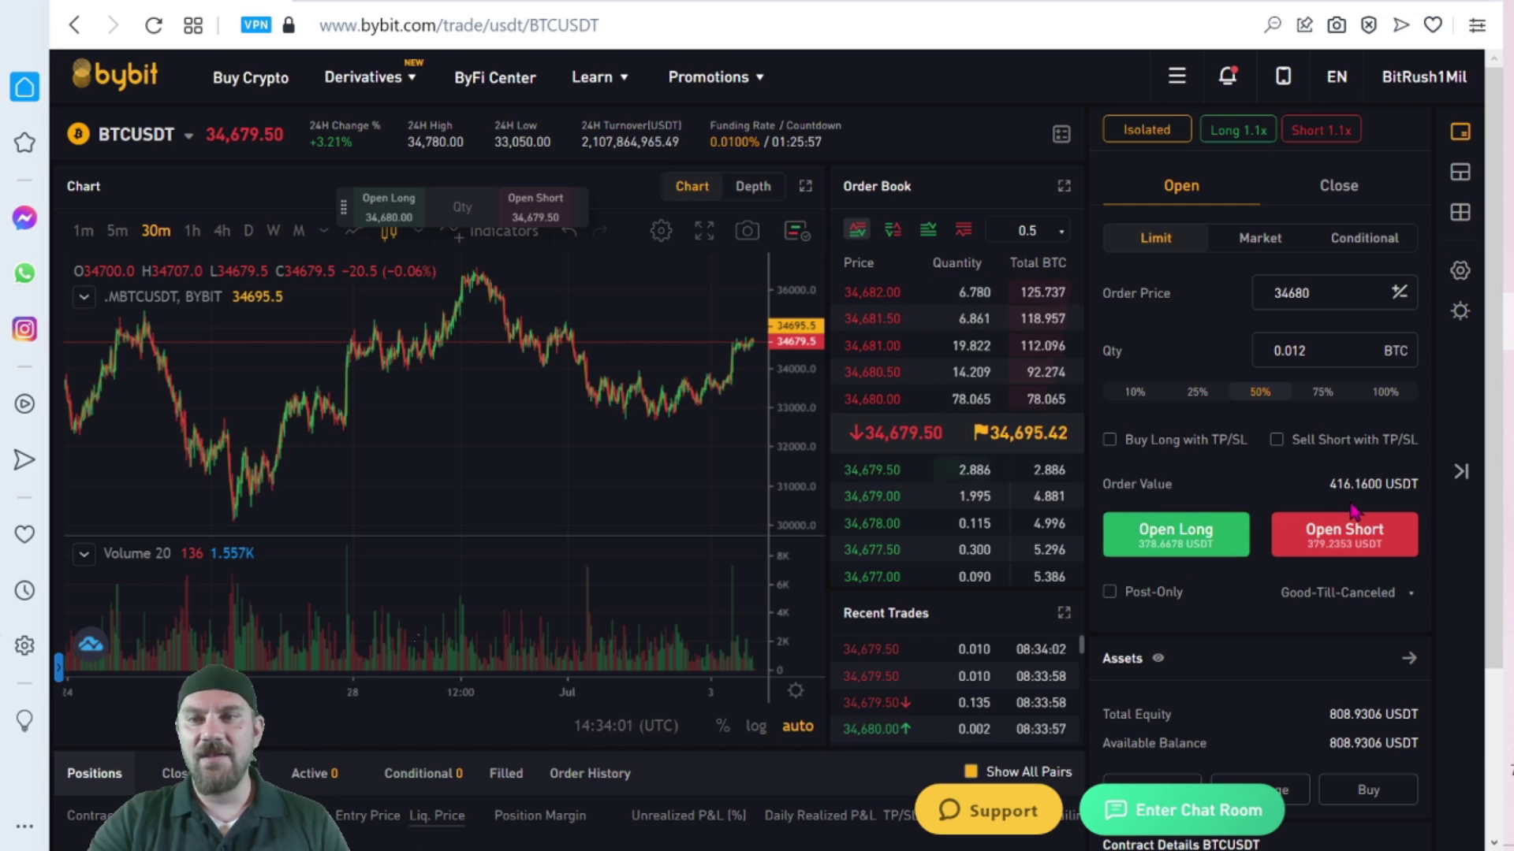
drag(1357, 484, 1329, 484)
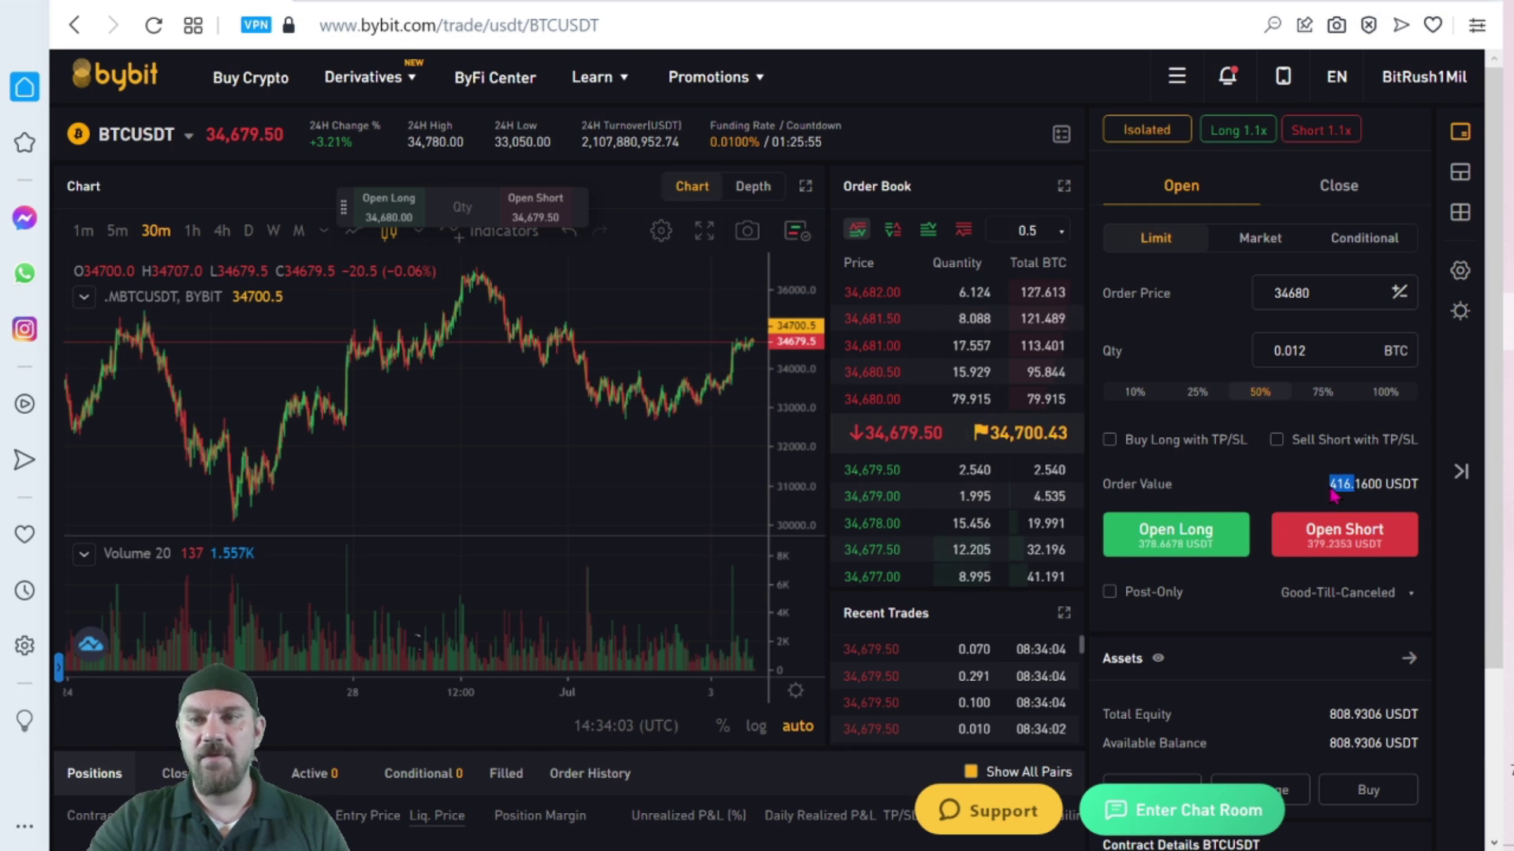
click(1355, 484)
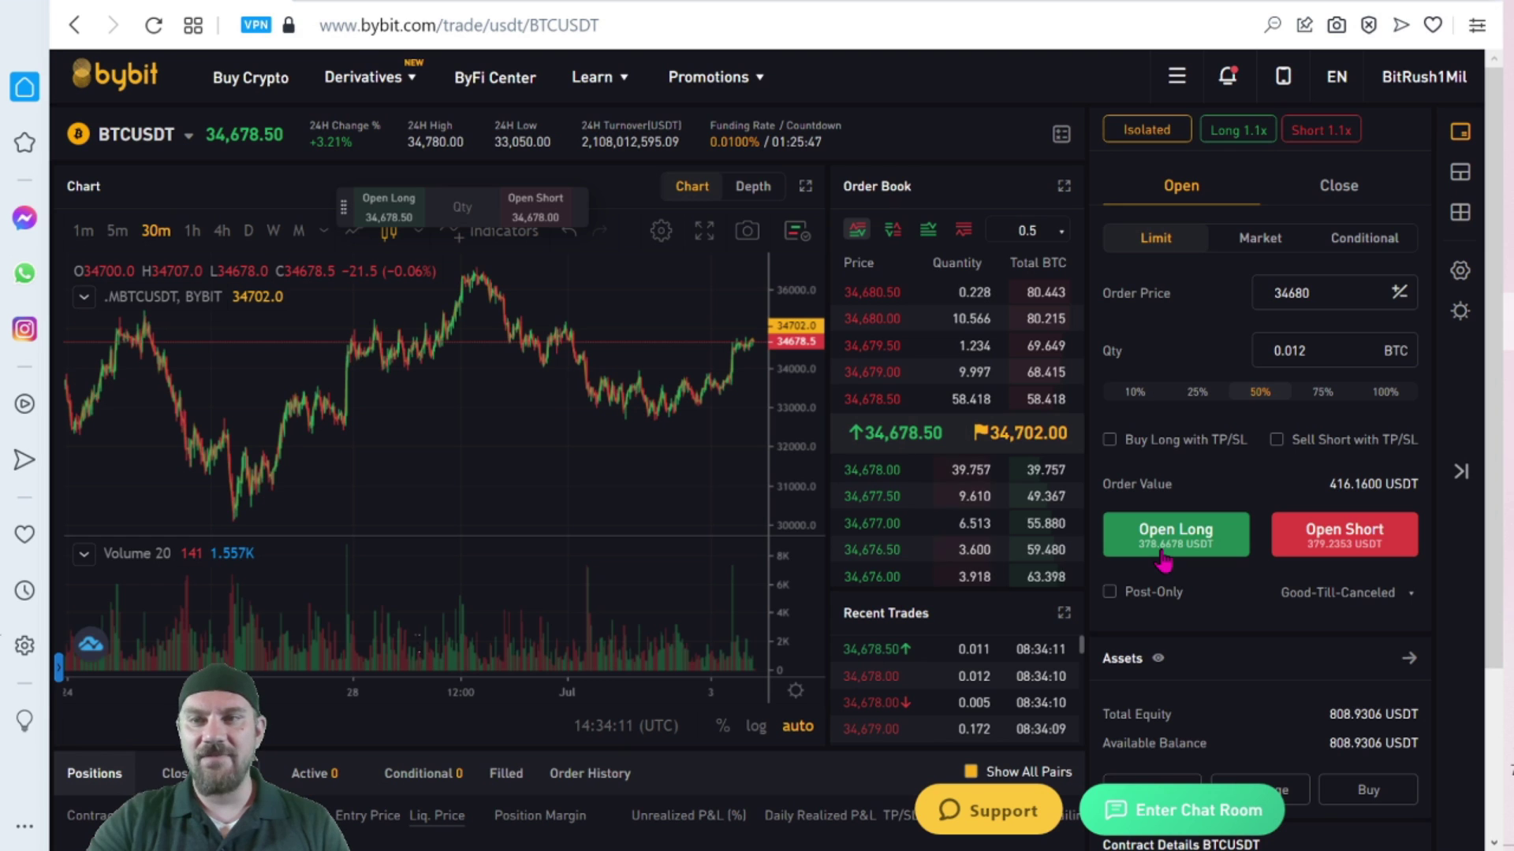
drag(1331, 489, 1416, 487)
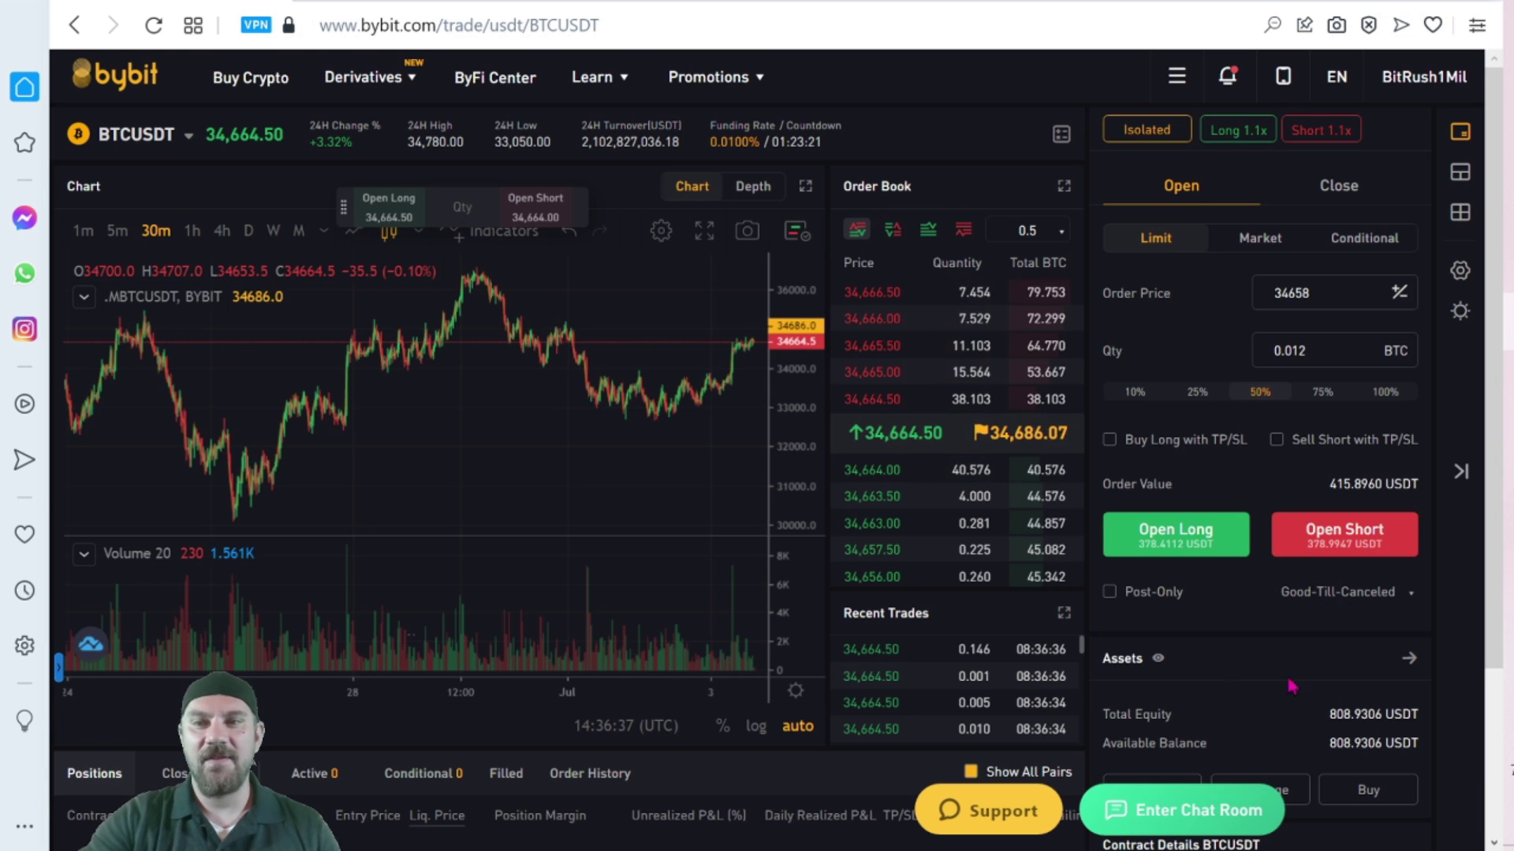
Try Buy Long with TP/SL using a 25% take profit and a 5% stop loss, and turn the option off again.
click(1109, 442)
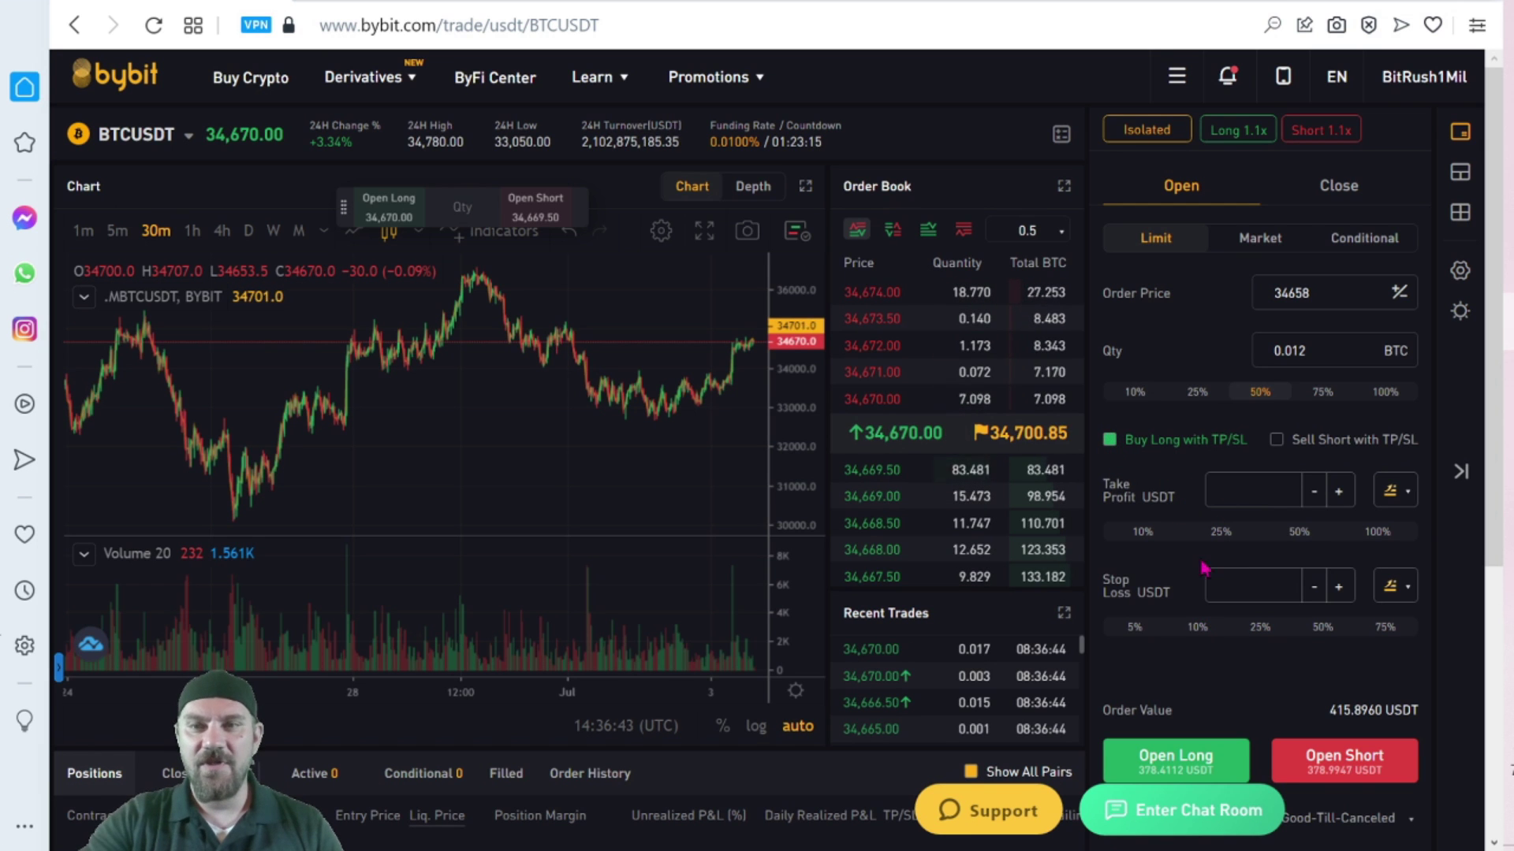
scroll(1312, 599, down, 1)
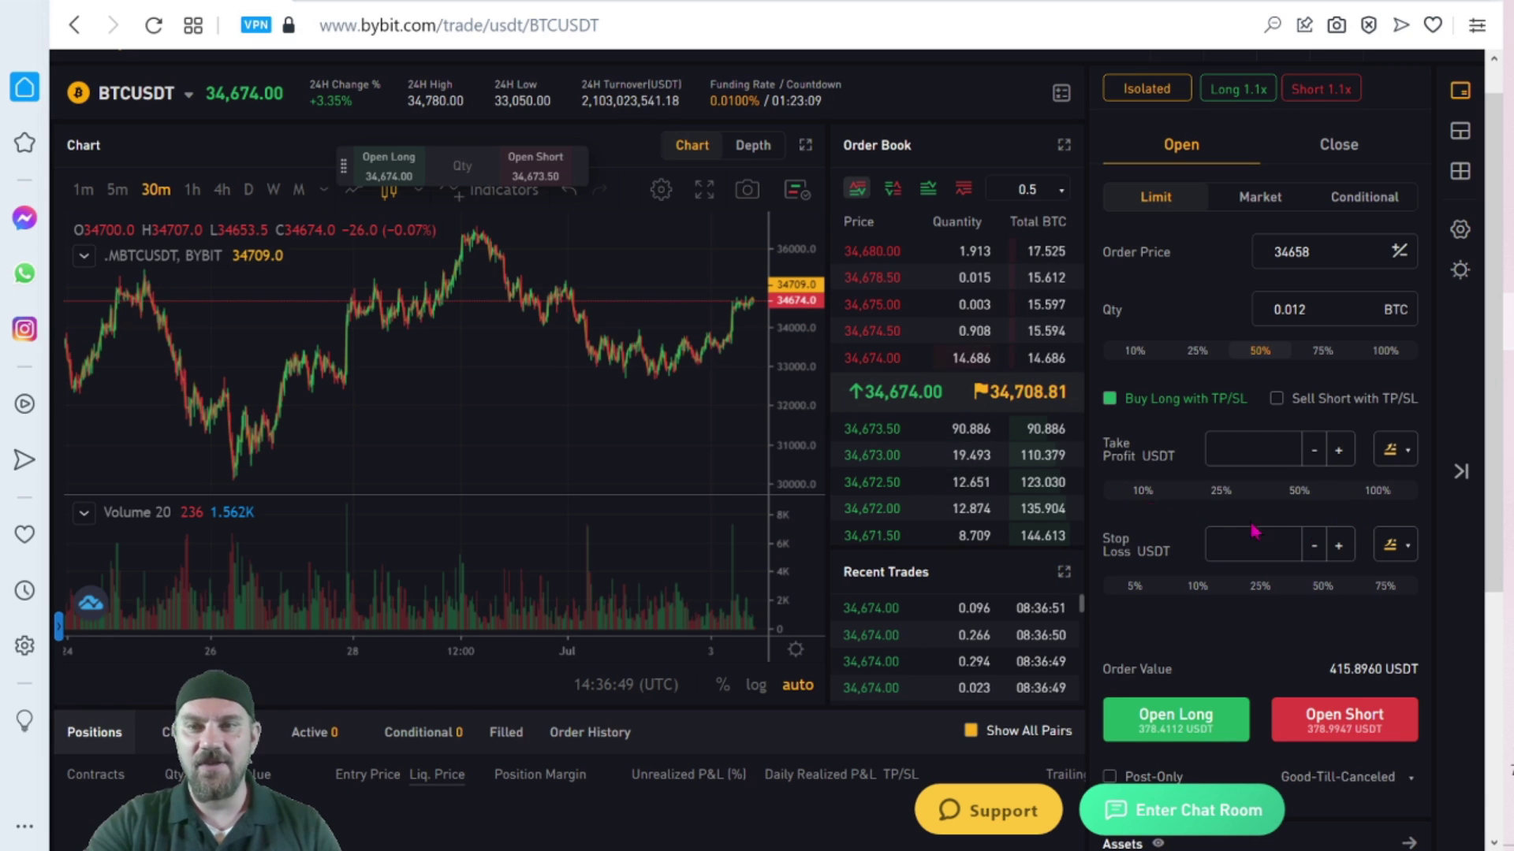
click(1227, 496)
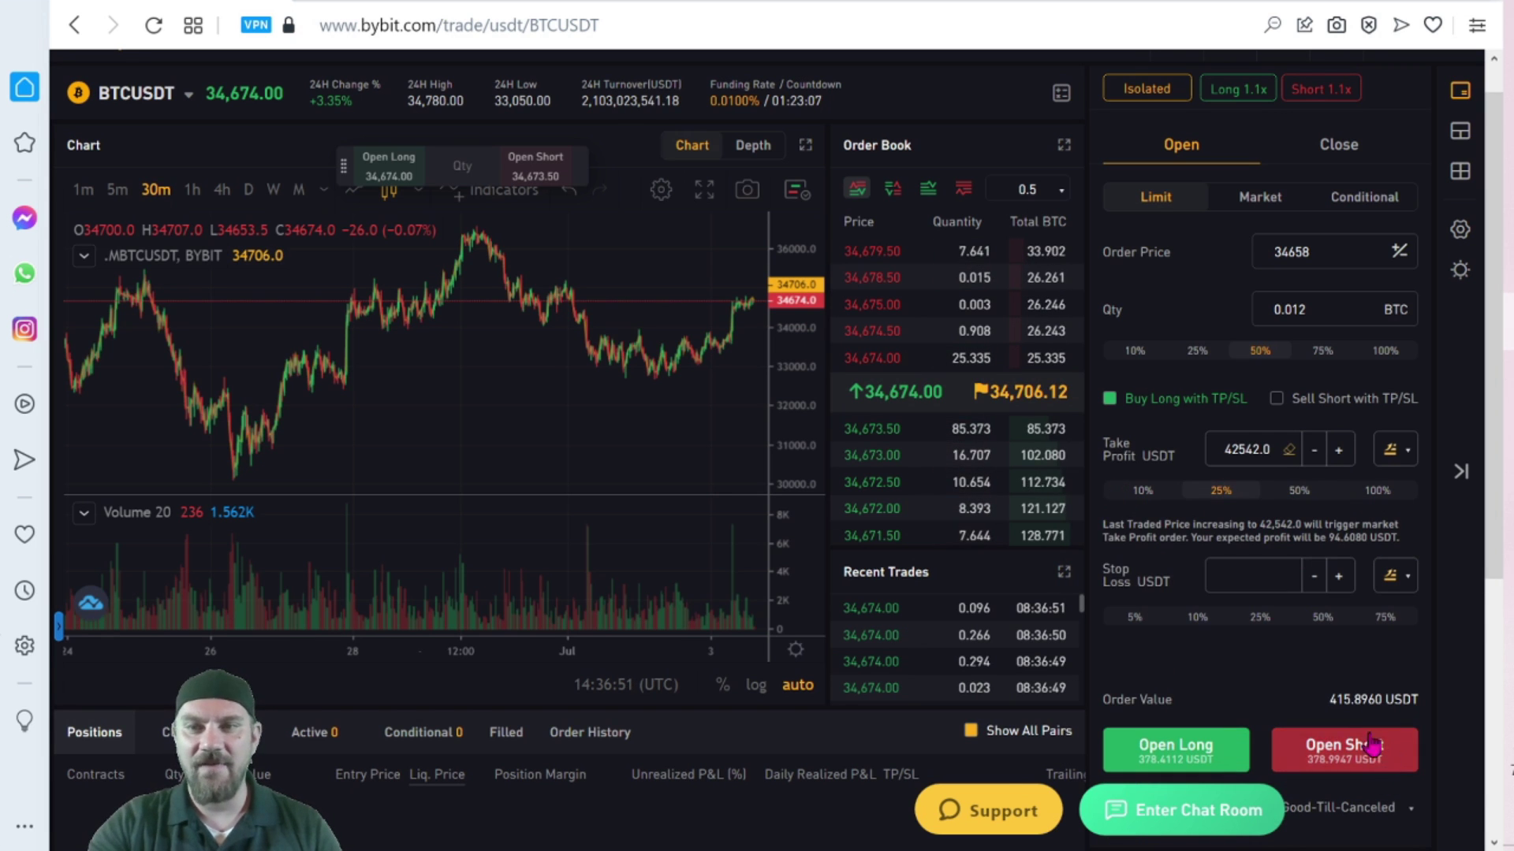
click(1133, 620)
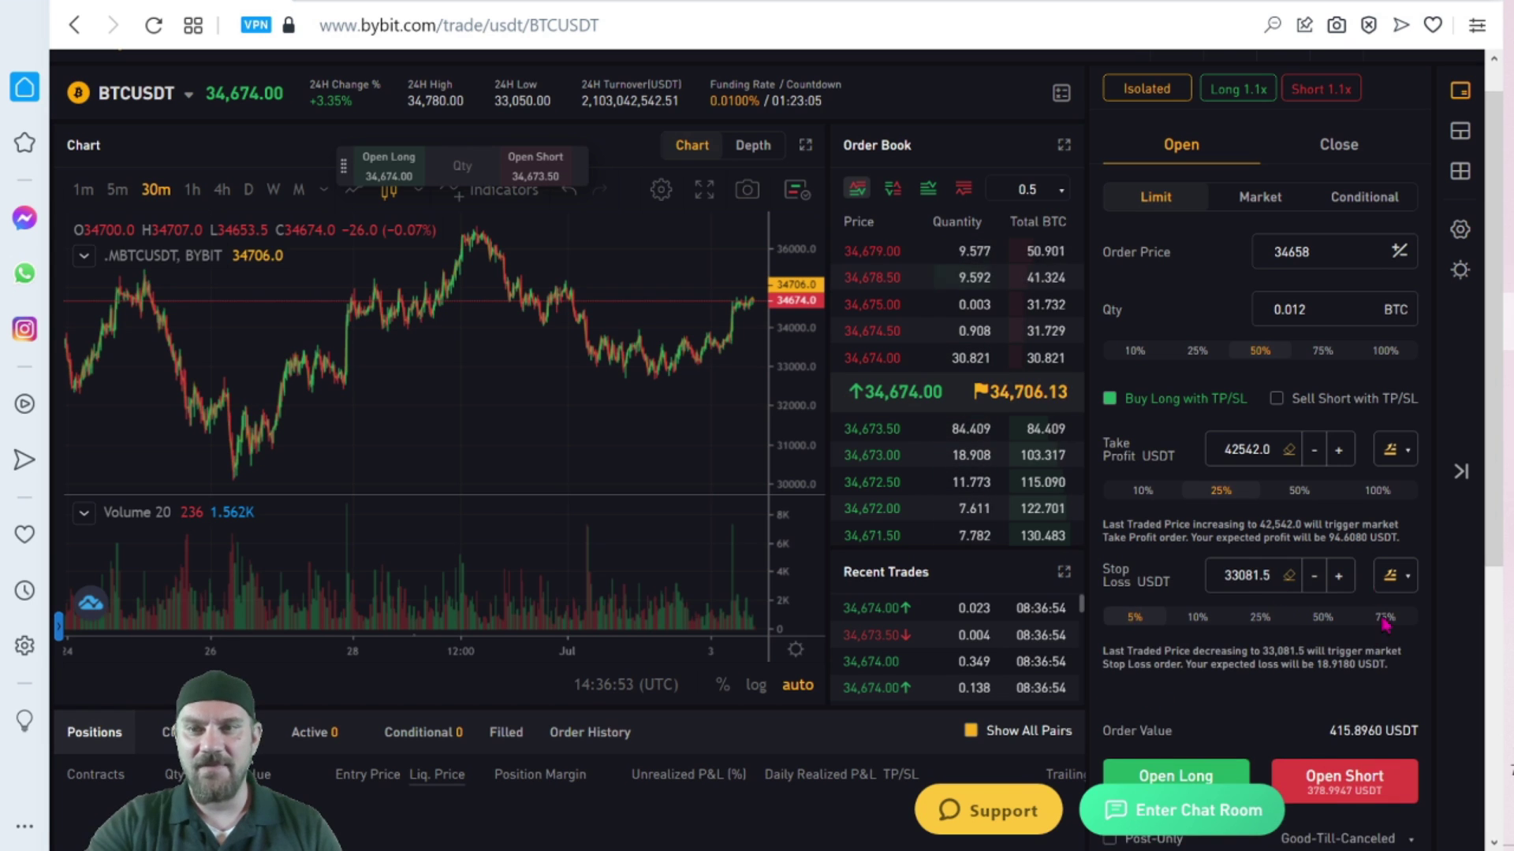
scroll(1379, 615, down, 1)
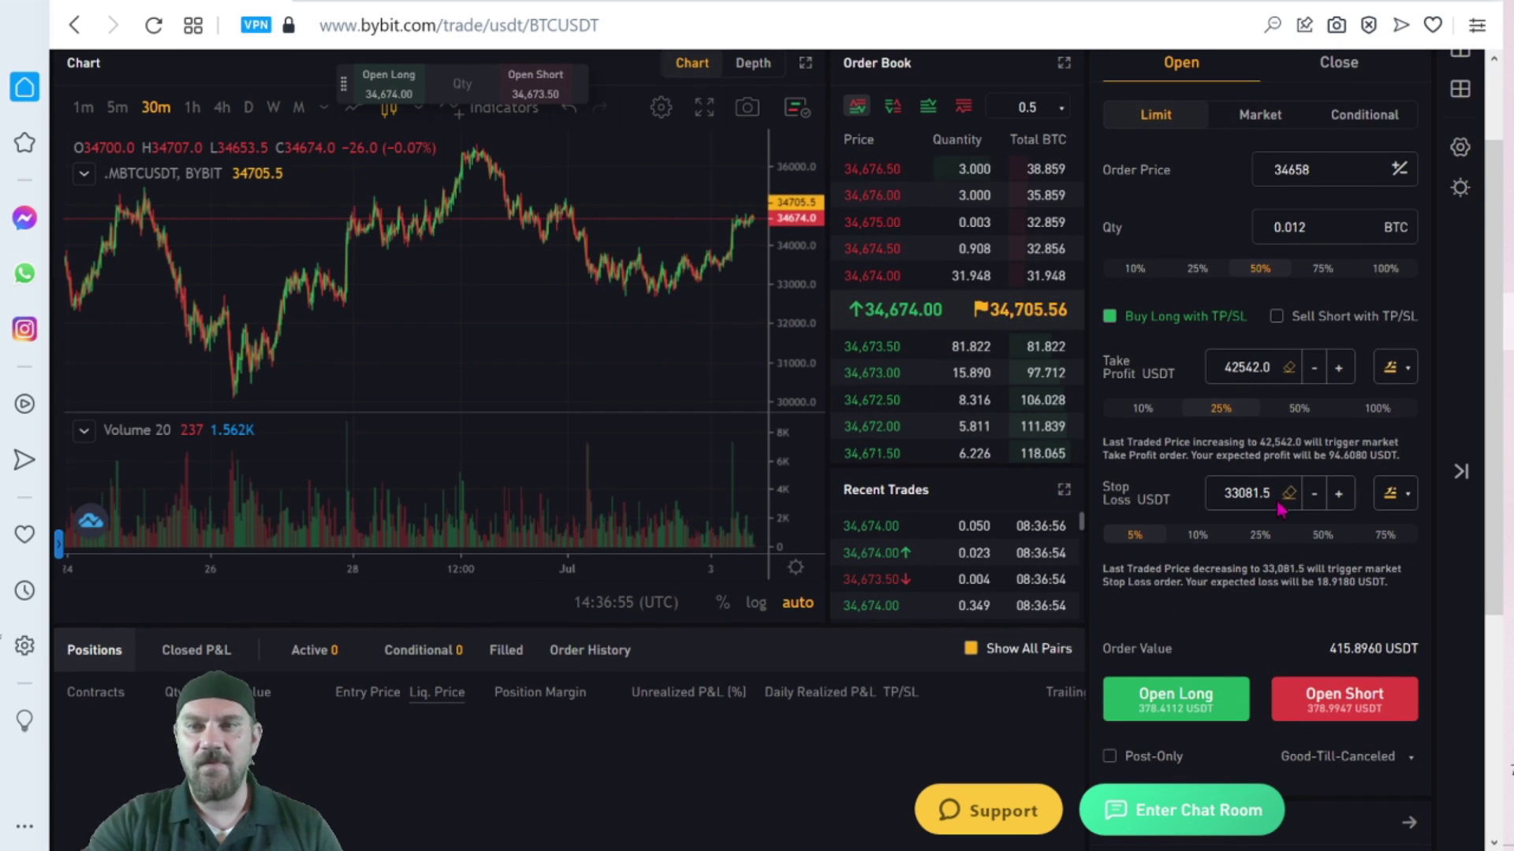
click(1337, 368)
click(1312, 369)
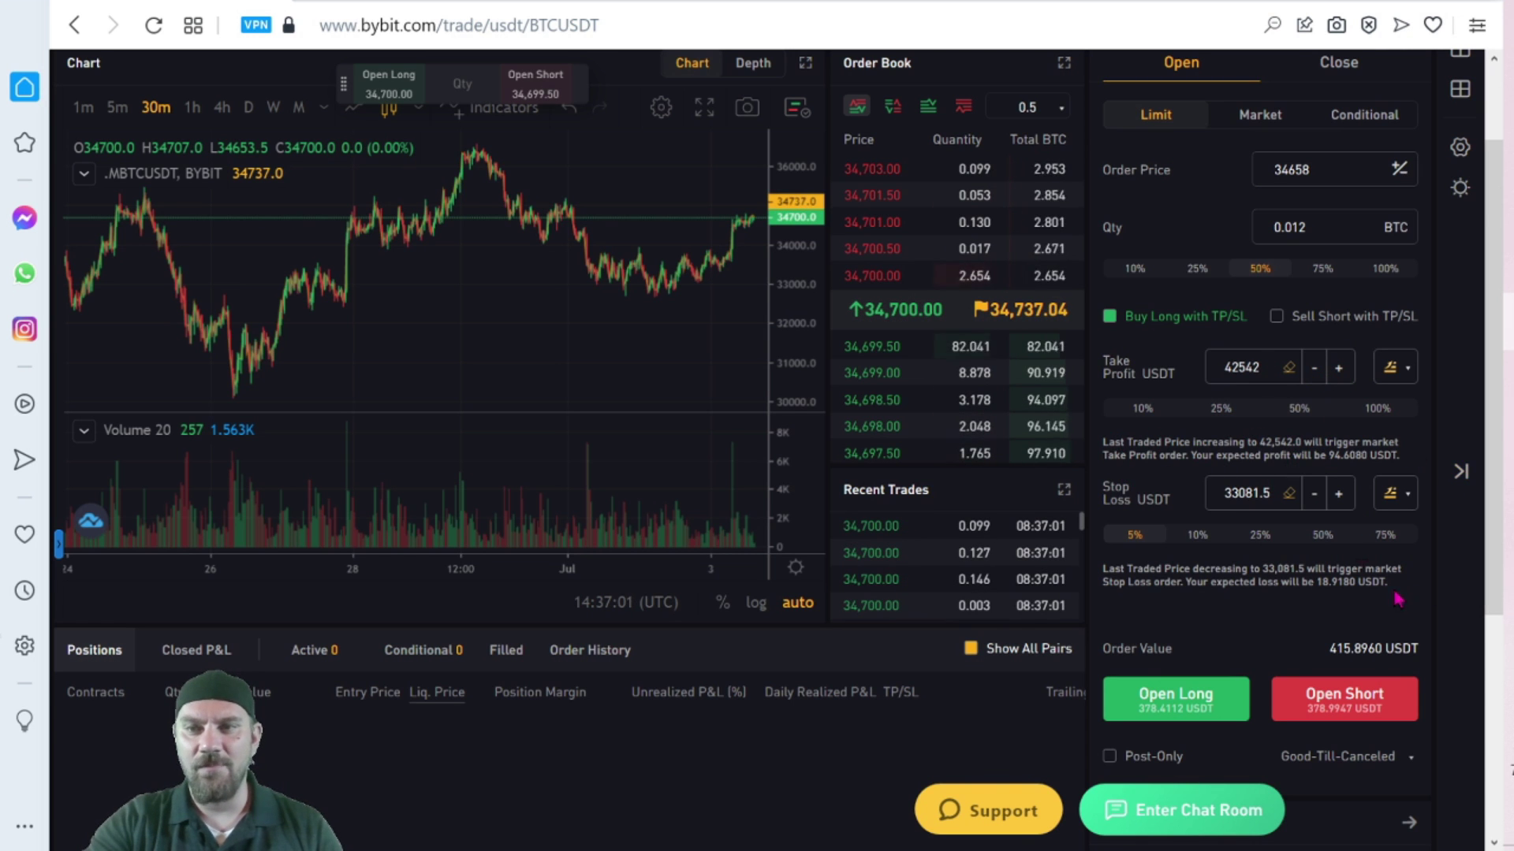
scroll(1407, 600, down, 2)
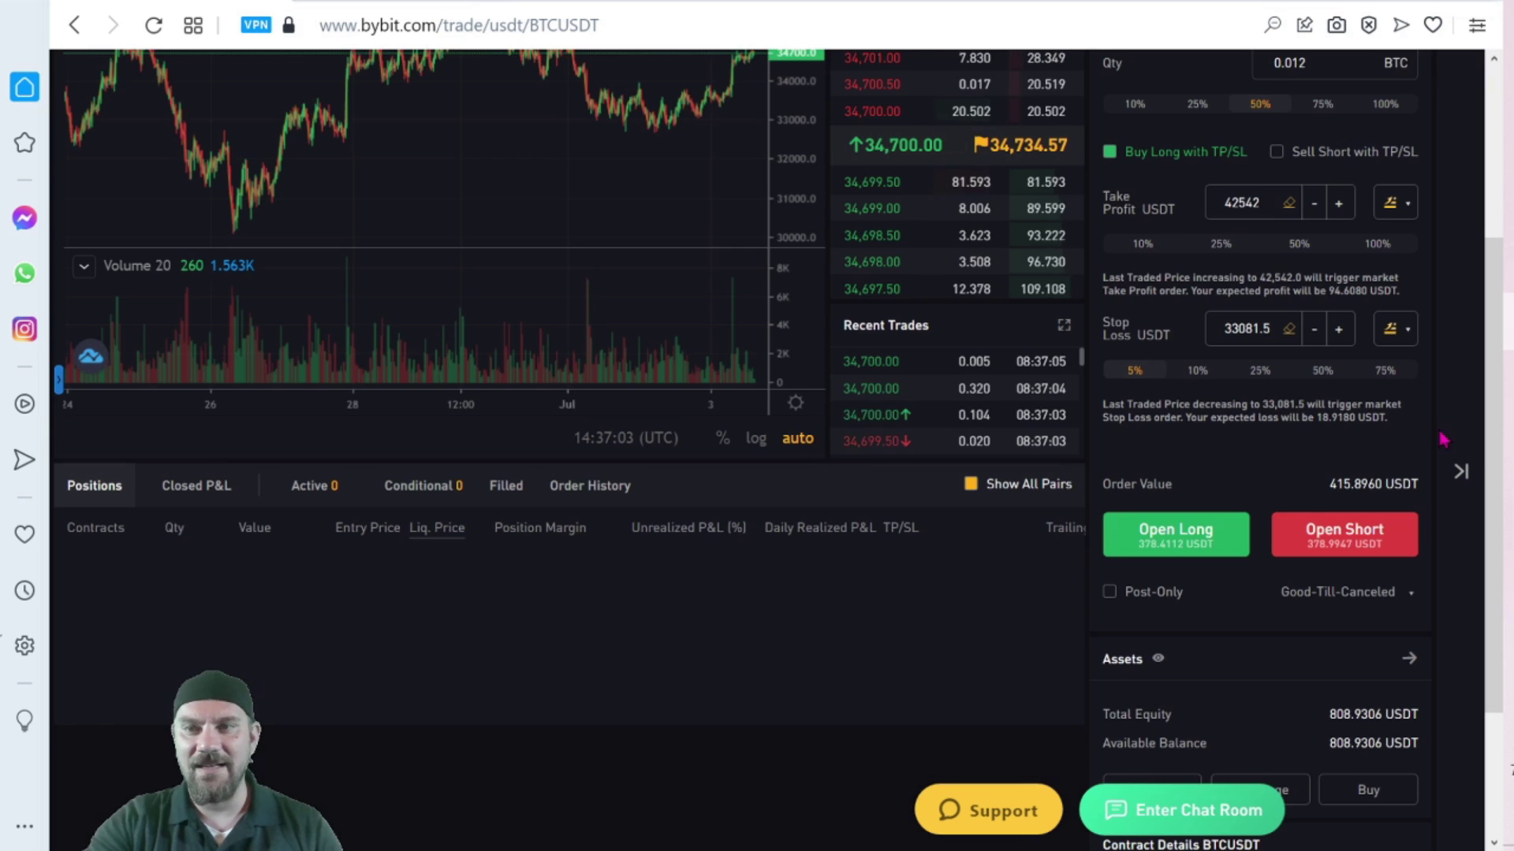
scroll(1443, 439, up, 2)
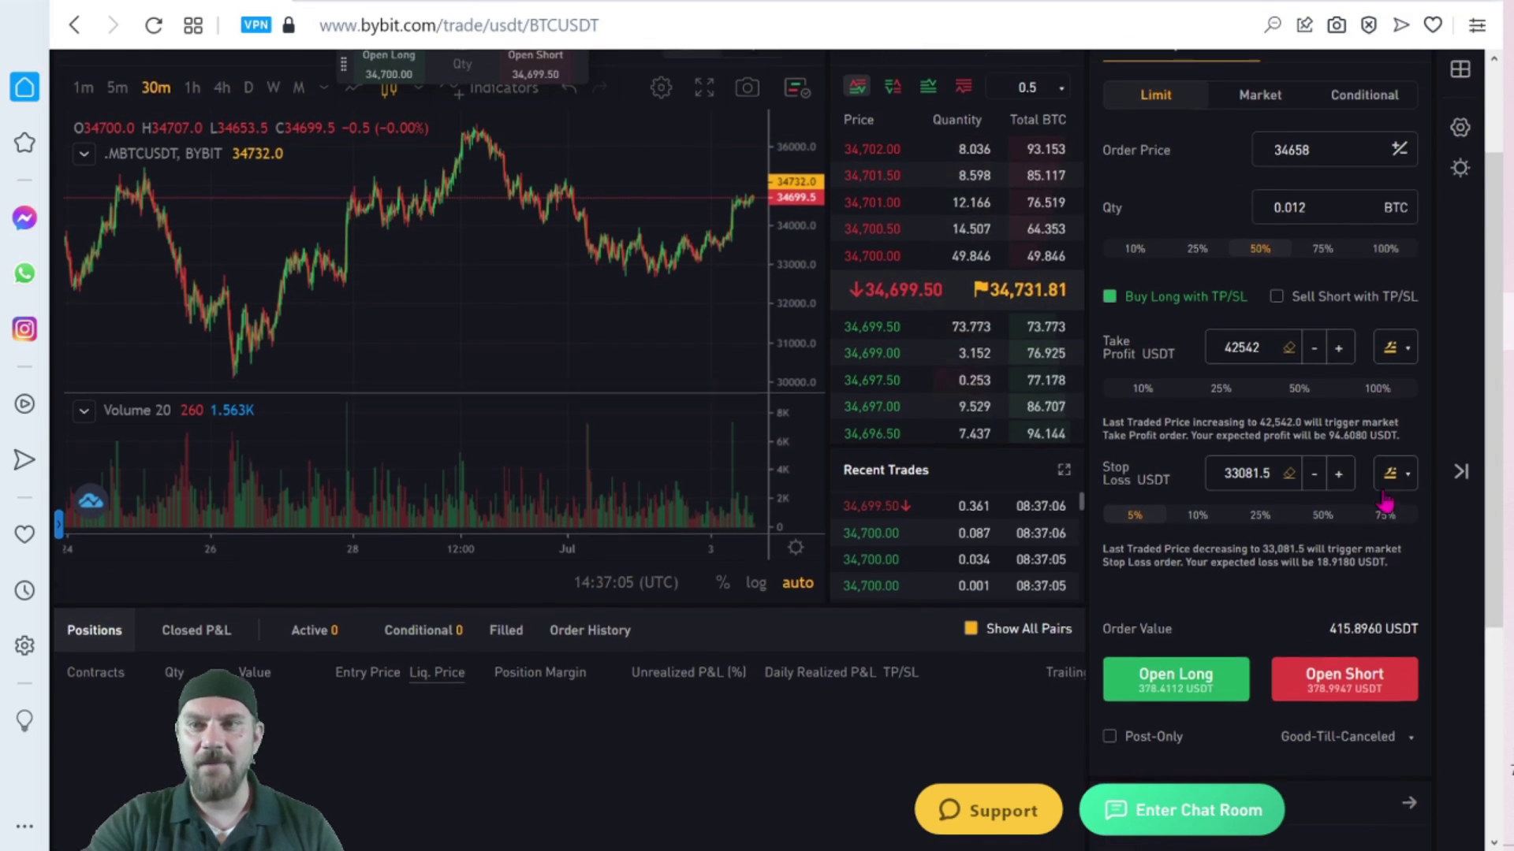
scroll(1385, 501, up, 1)
click(1109, 359)
Try Sell Short with TP/SL using a 50% take profit and a 10% stop loss, and turn the option off again.
click(1276, 357)
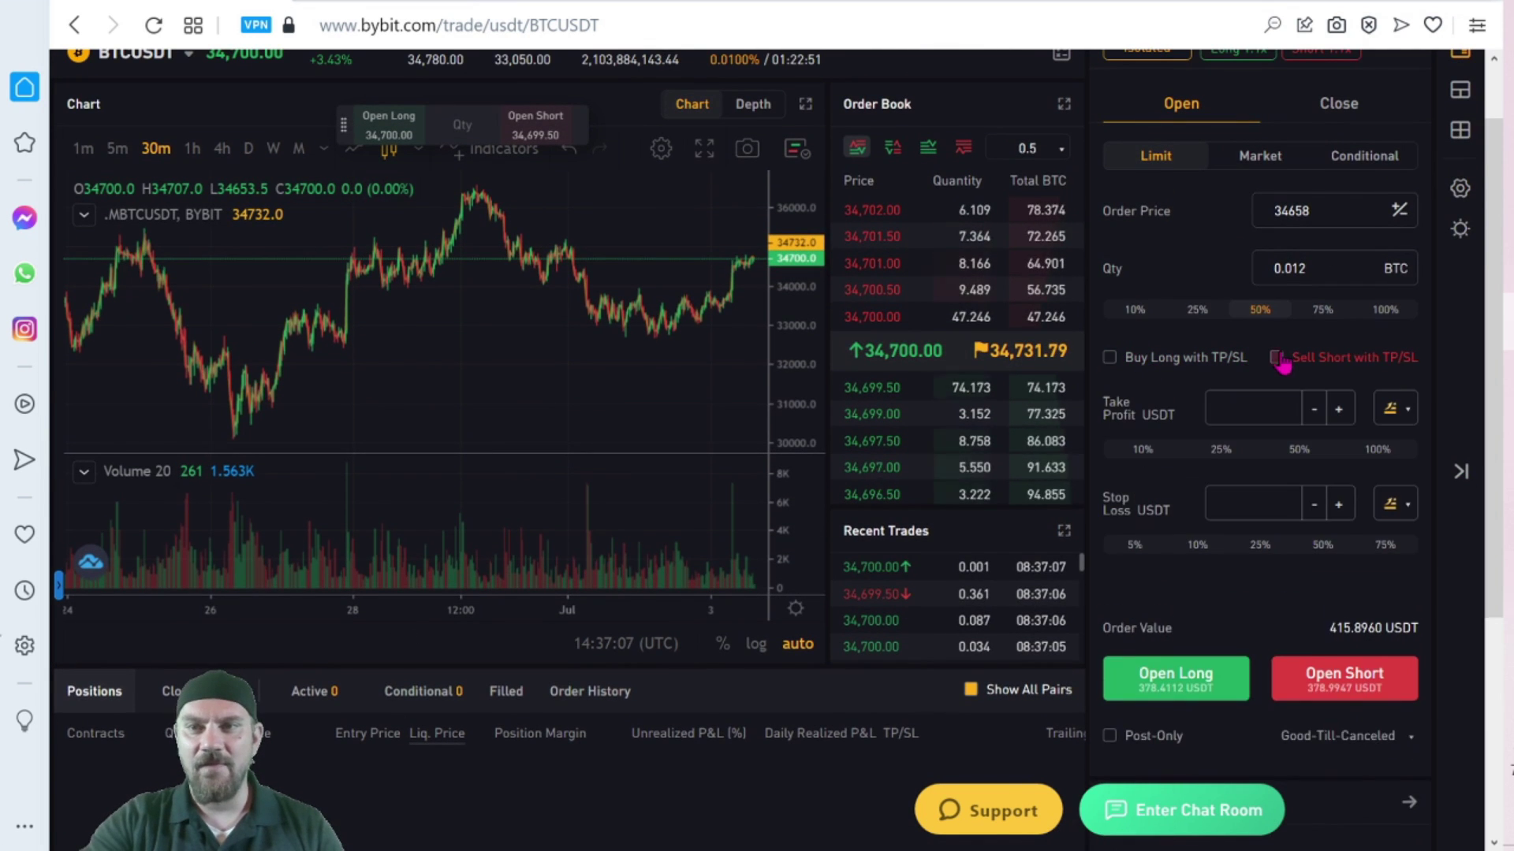
scroll(1295, 412, down, 1)
click(1299, 367)
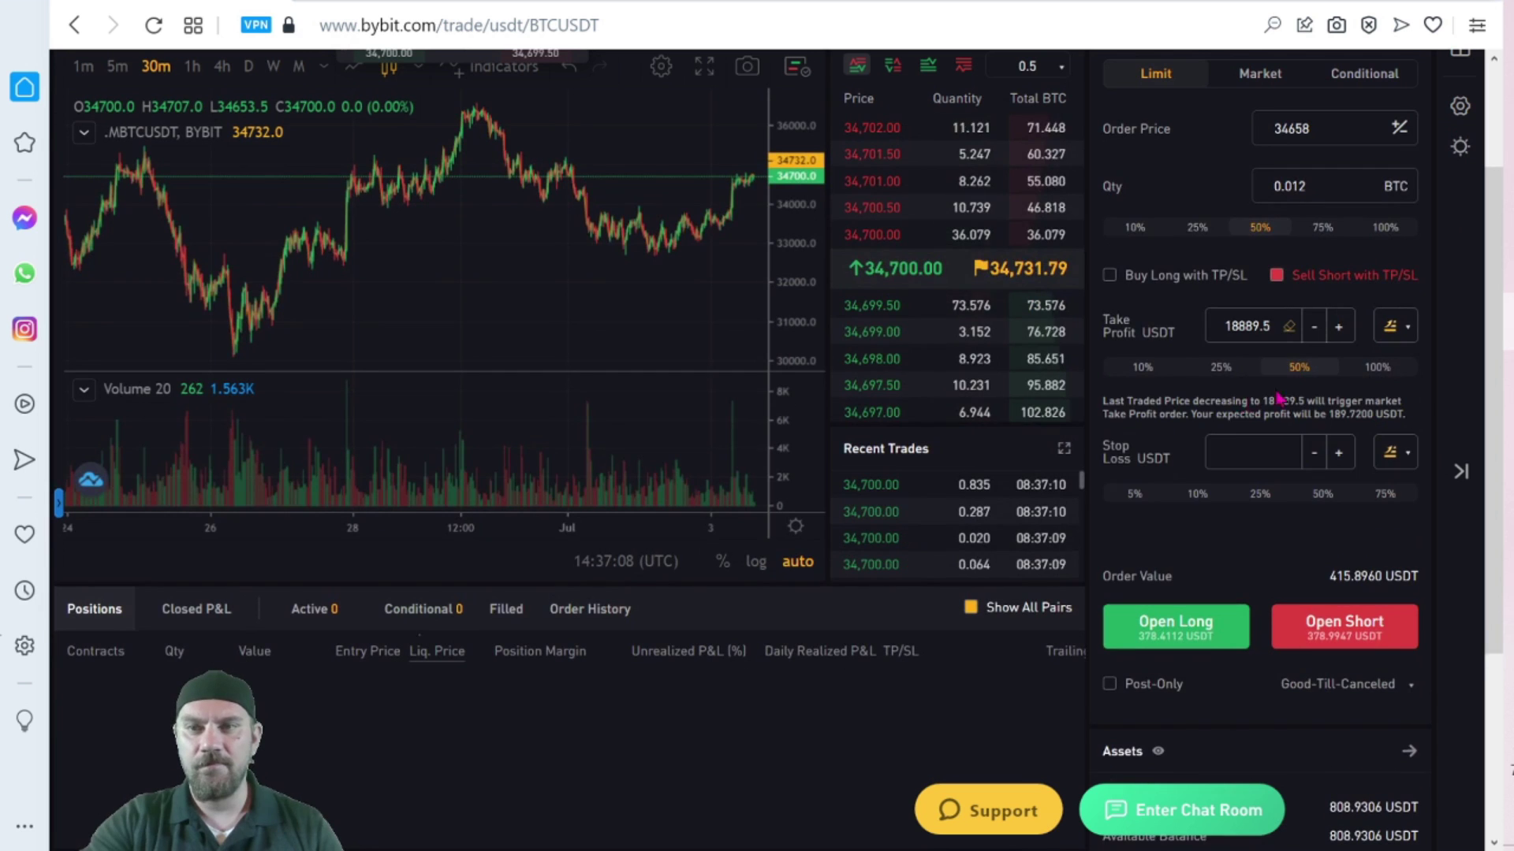
click(1197, 493)
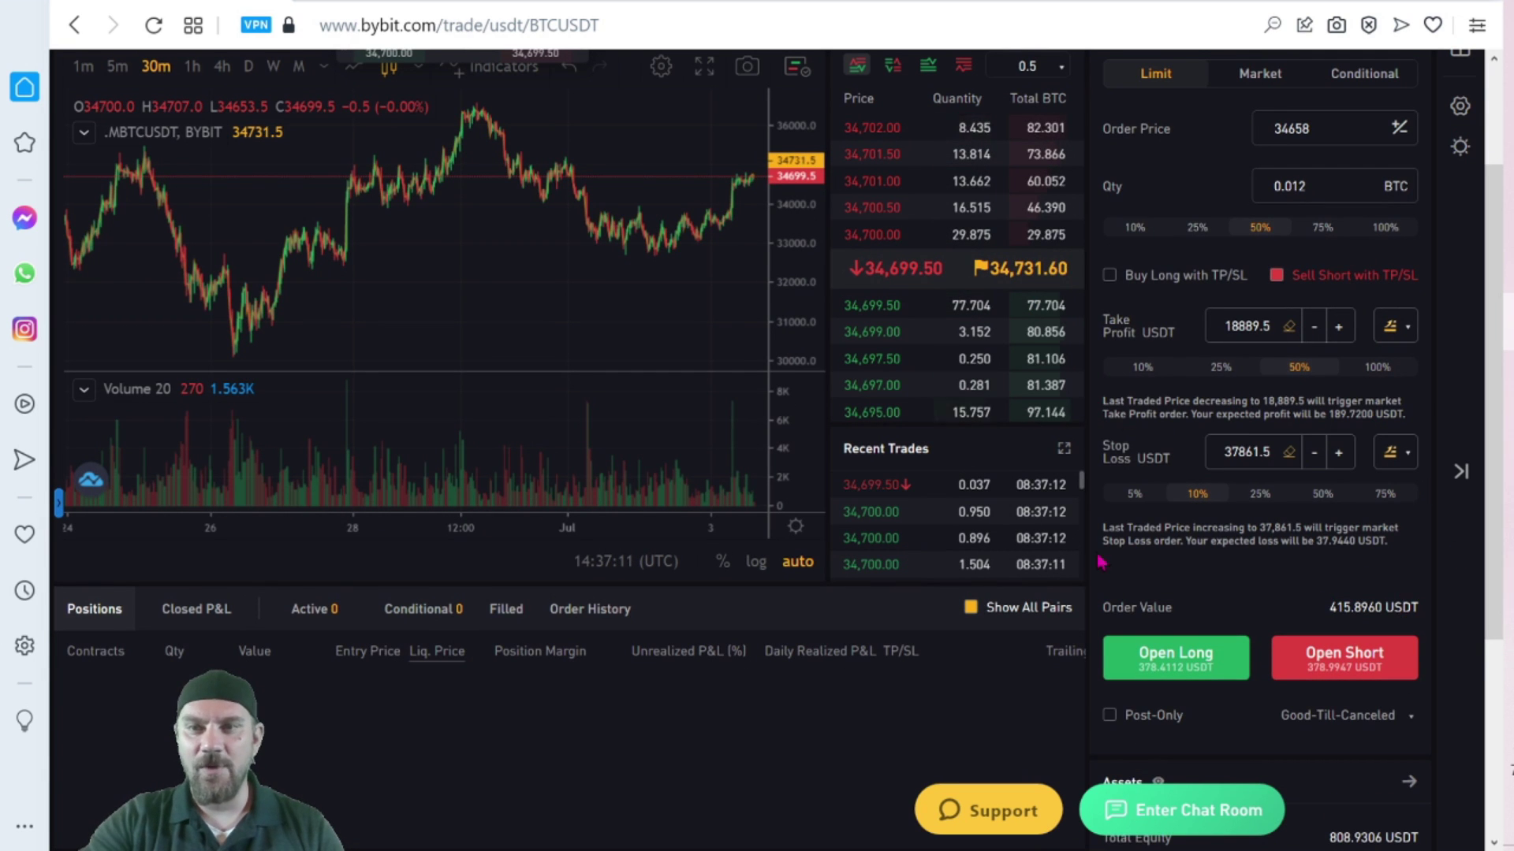
click(1276, 275)
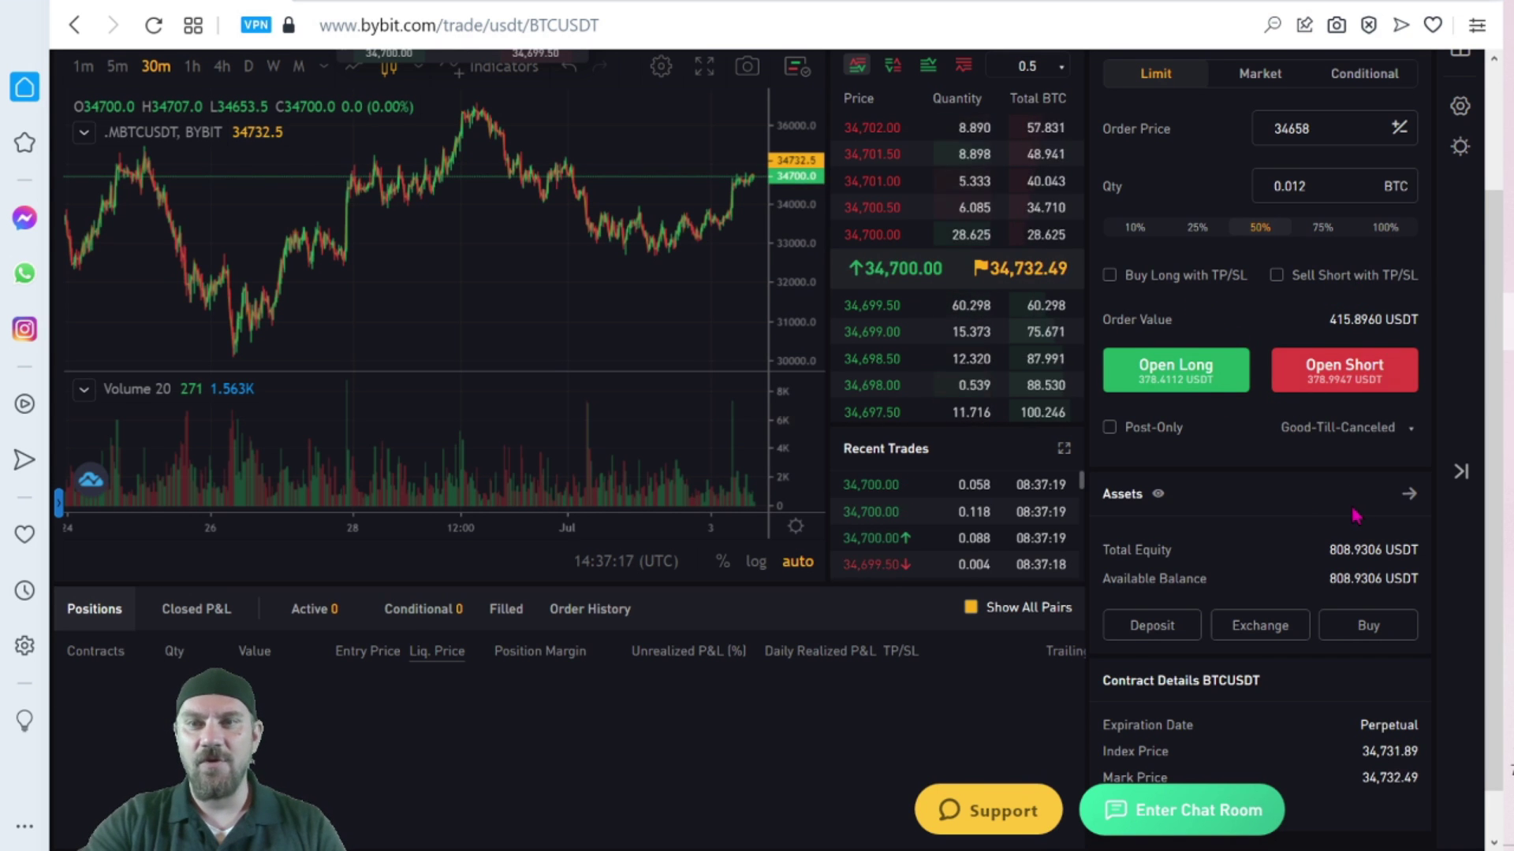
Enable Post-Only for the limit order and examine the recent price movement on the BTCUSDT chart.
scroll(1362, 512, up, 1)
scroll(1363, 512, up, 1)
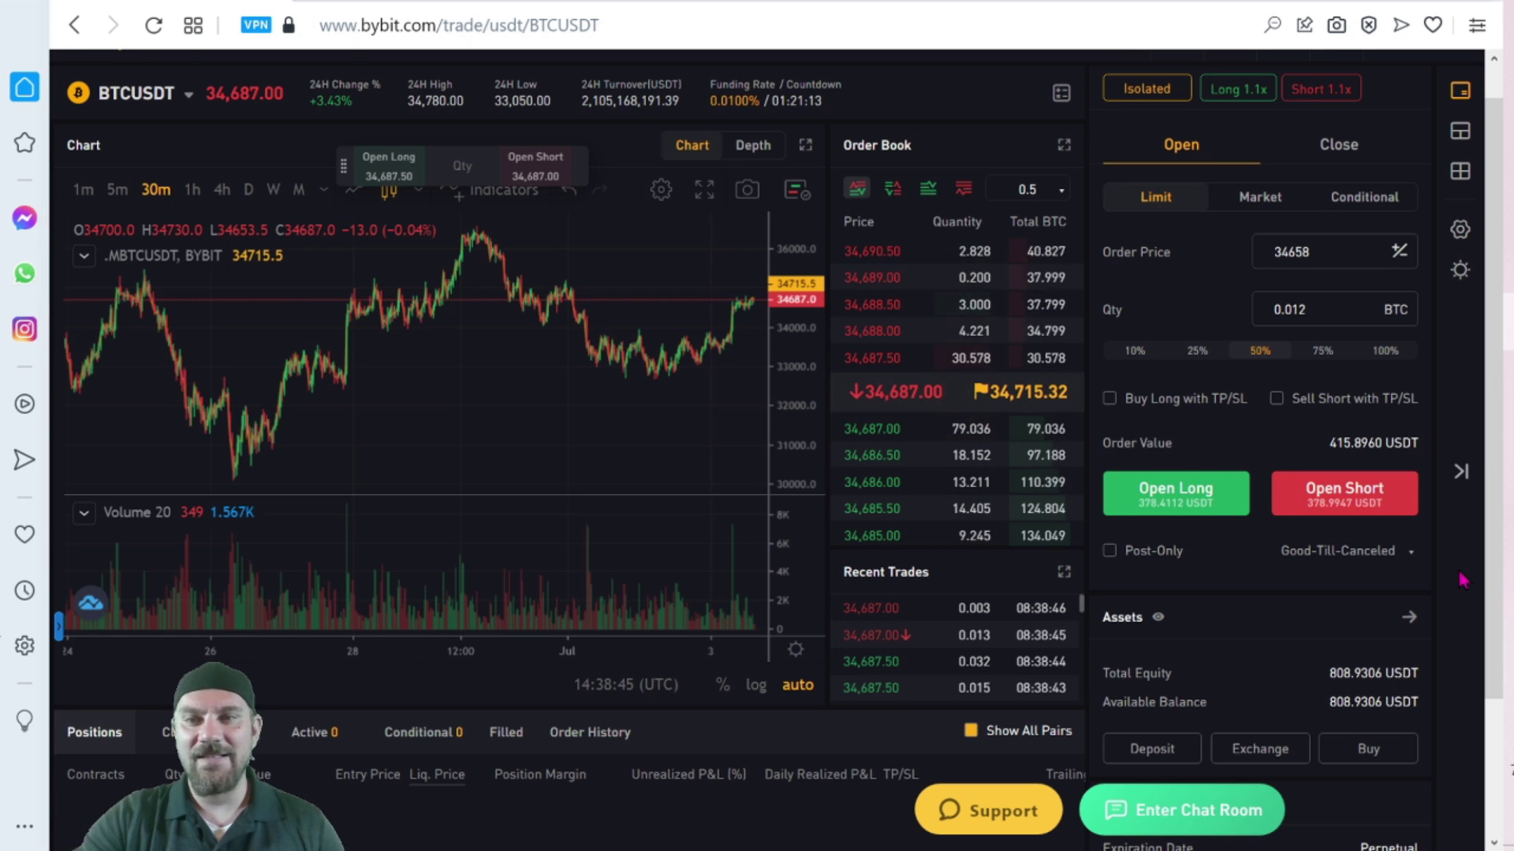
click(1110, 549)
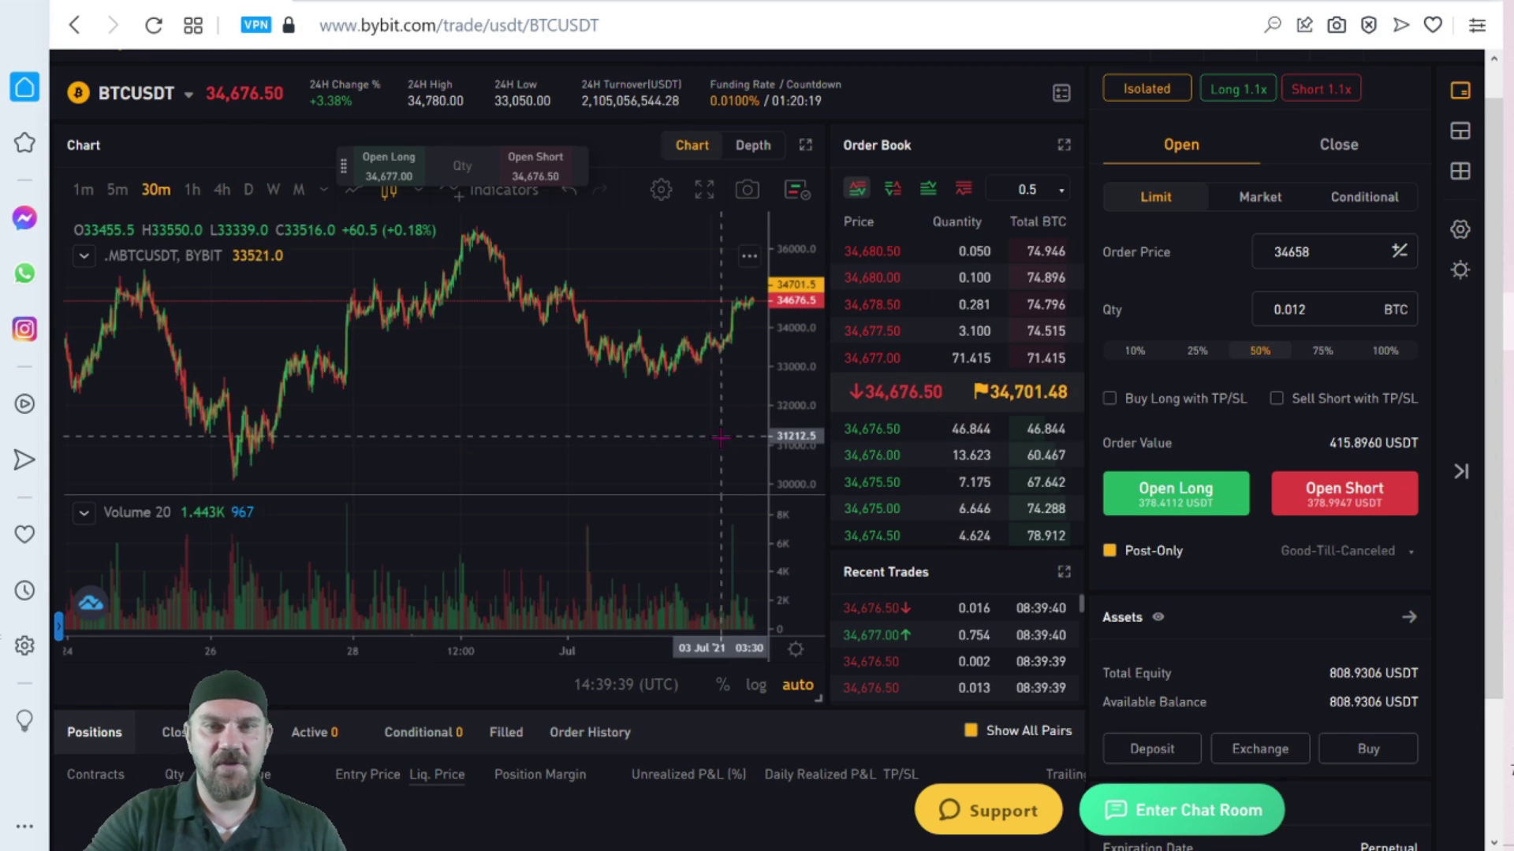
drag(691, 439, 564, 439)
scroll(564, 439, down, 2)
scroll(709, 453, down, 2)
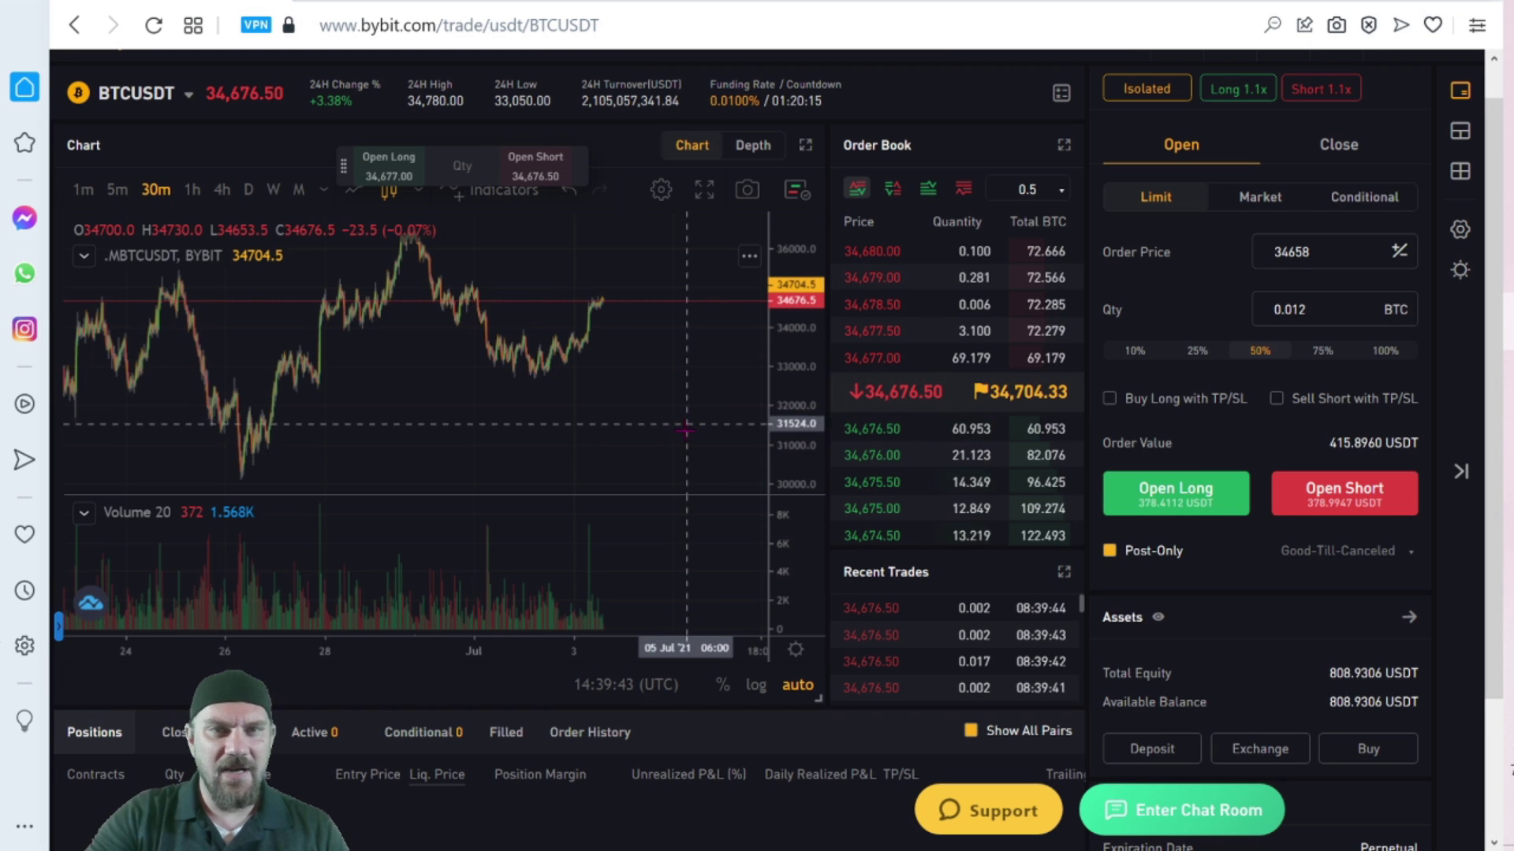
scroll(661, 436, up, 2)
drag(584, 404, 547, 414)
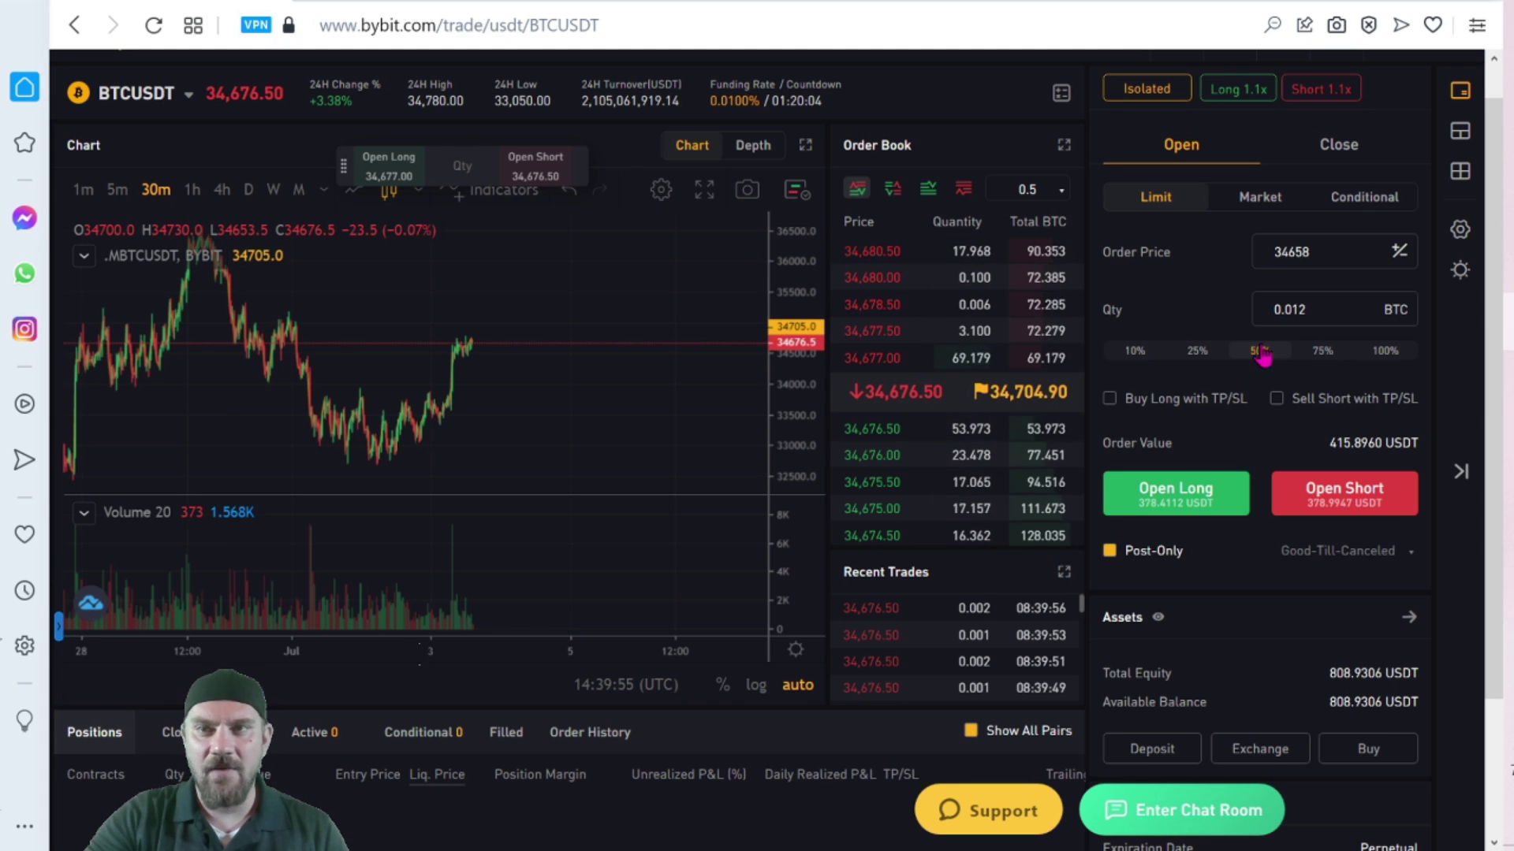
Set the long leverage to 2.5 under isolated margin and apply it.
click(1239, 92)
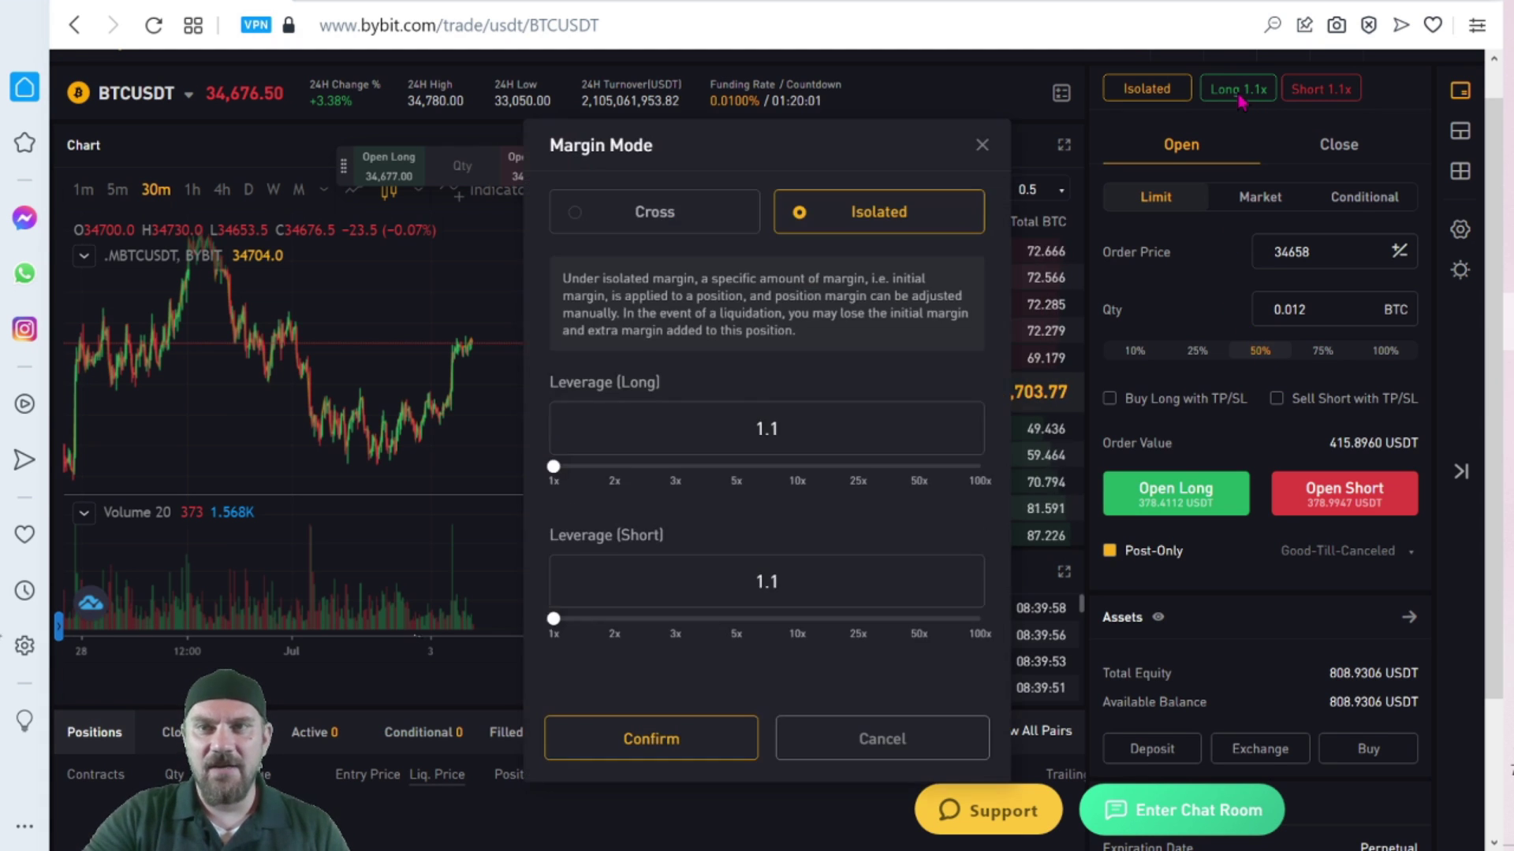
double_click(709, 428)
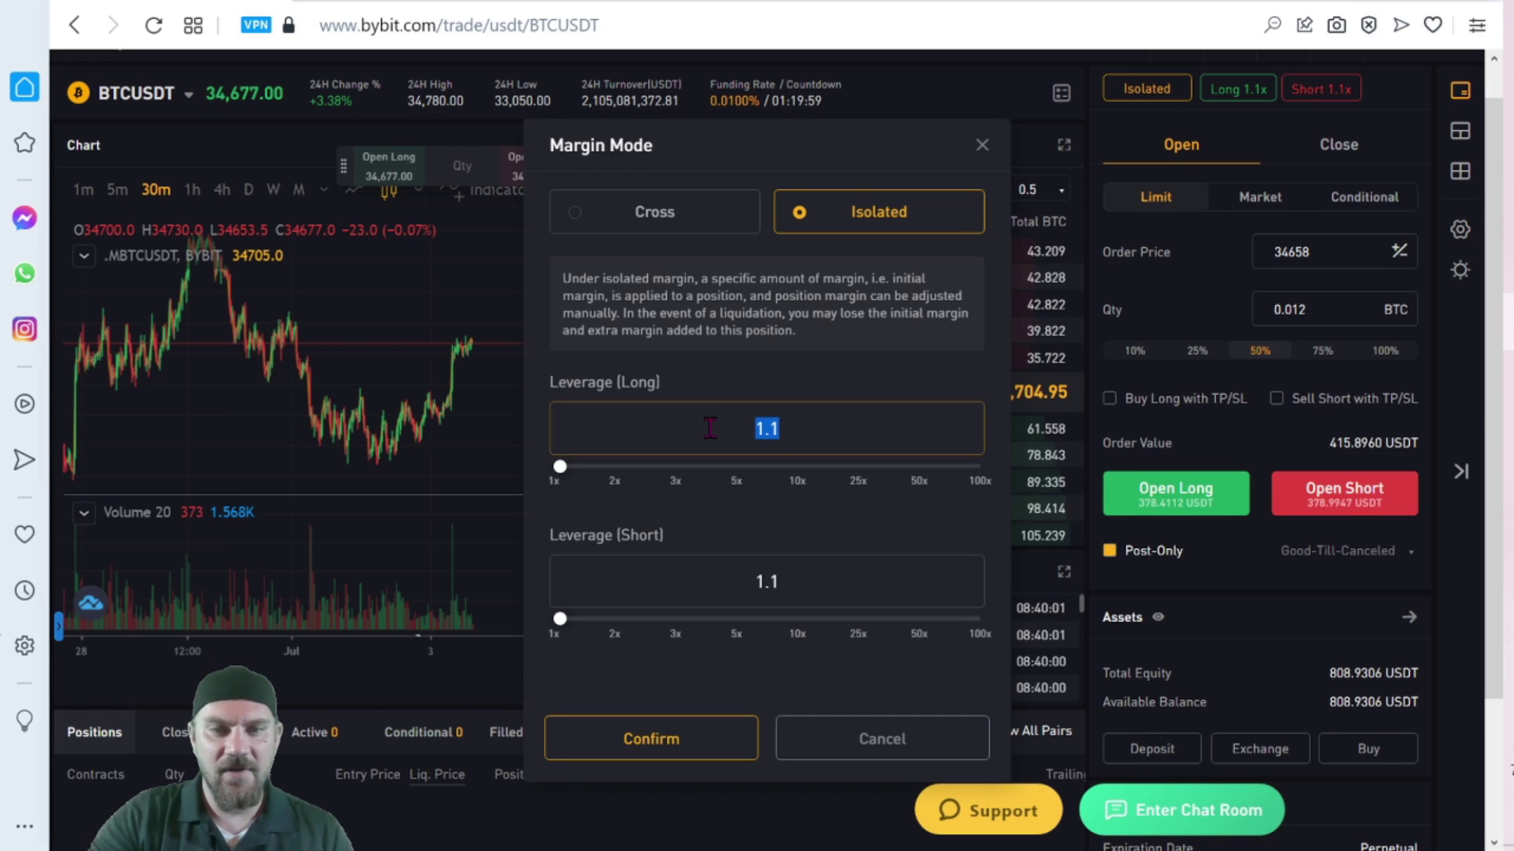
text(2)
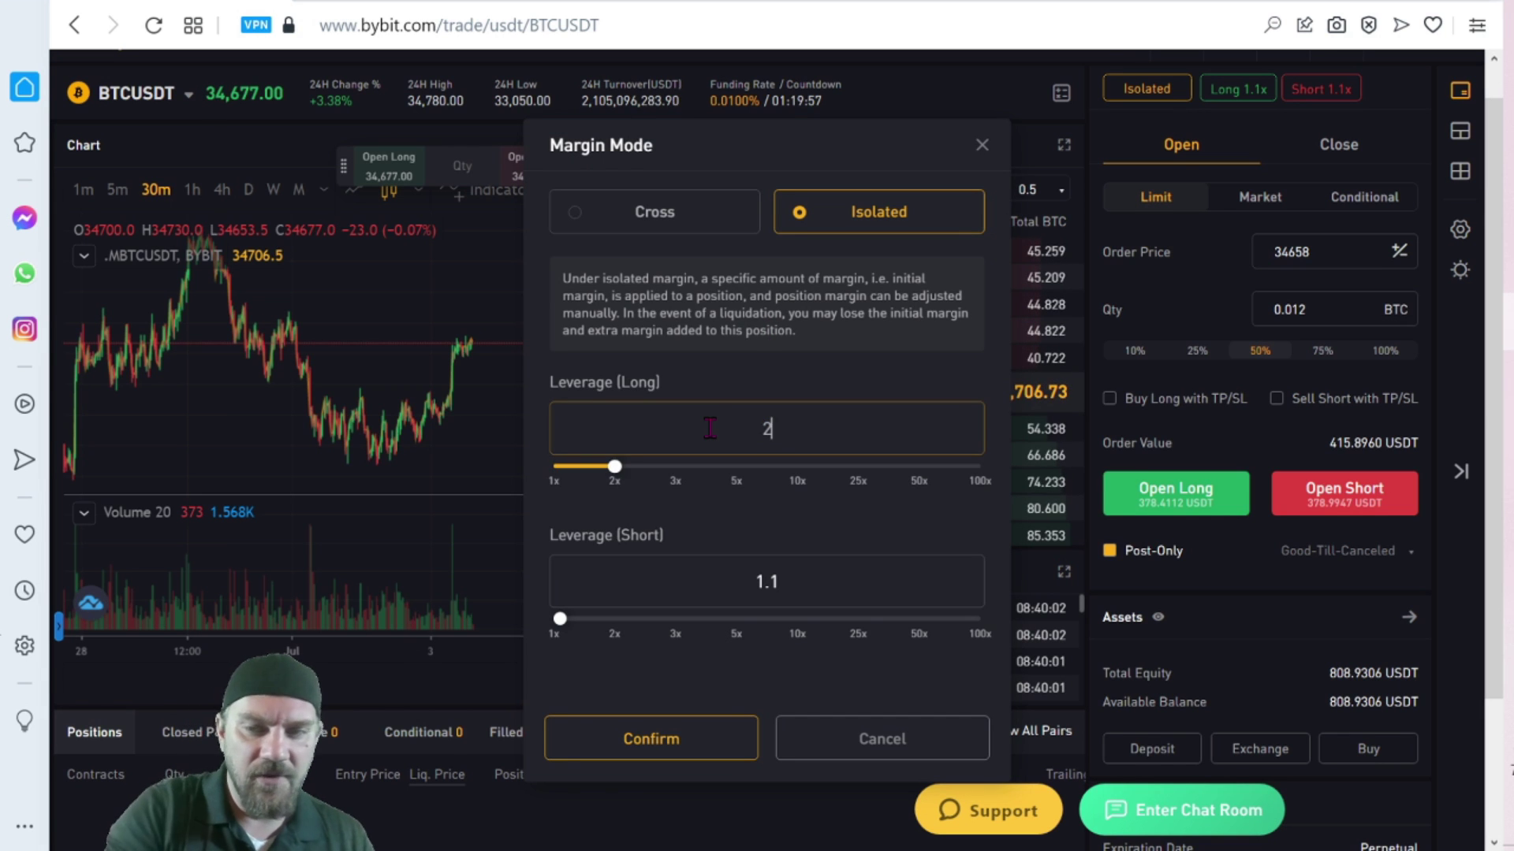
text(.5)
click(661, 748)
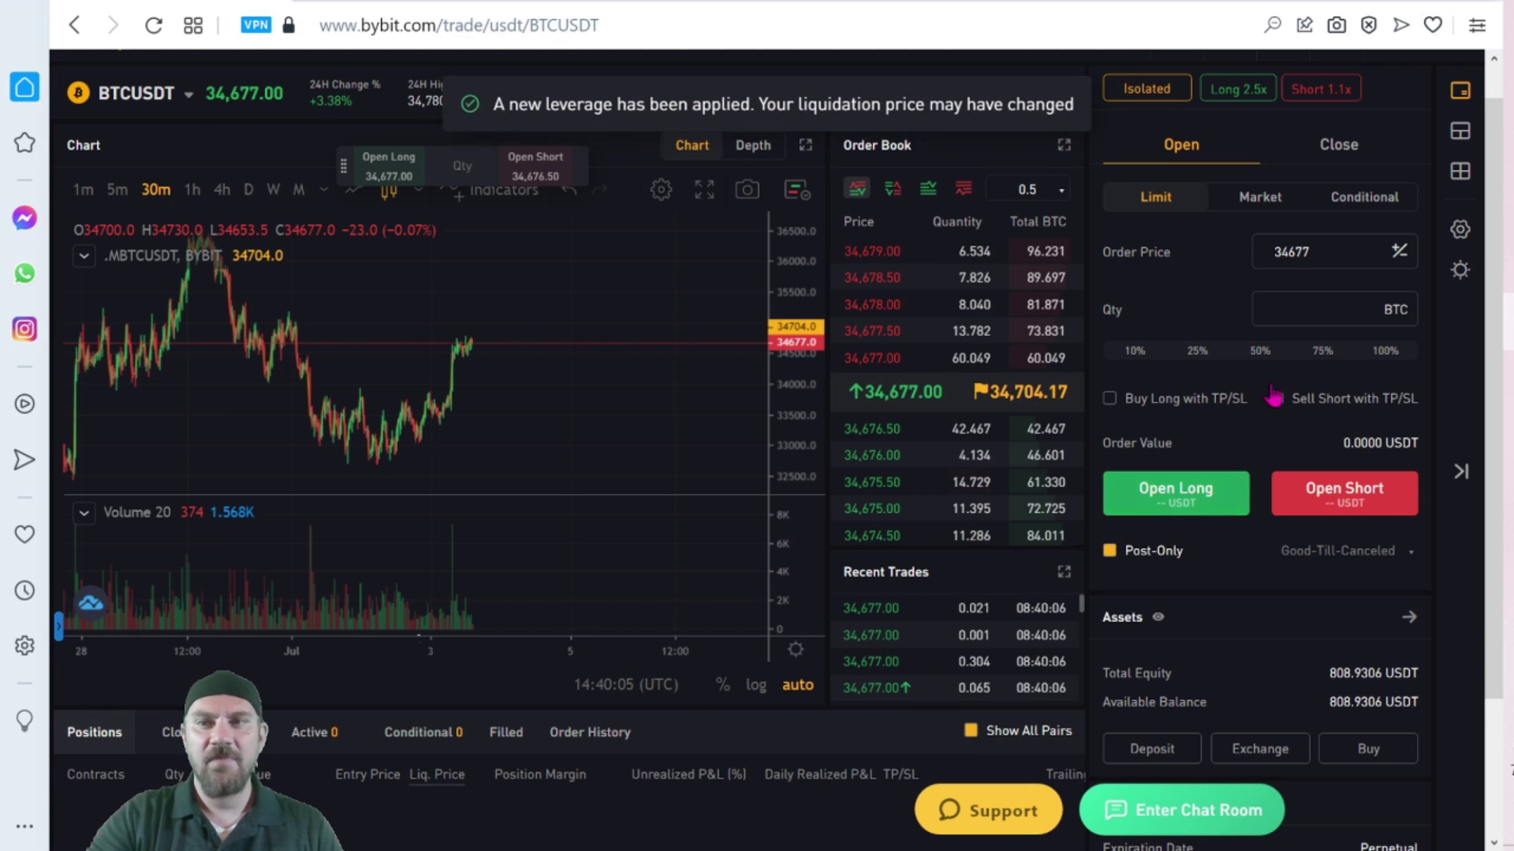
Set the limit order quantity to 50% of the available balance and request an Open Long order for BTCUSDT.
click(1259, 351)
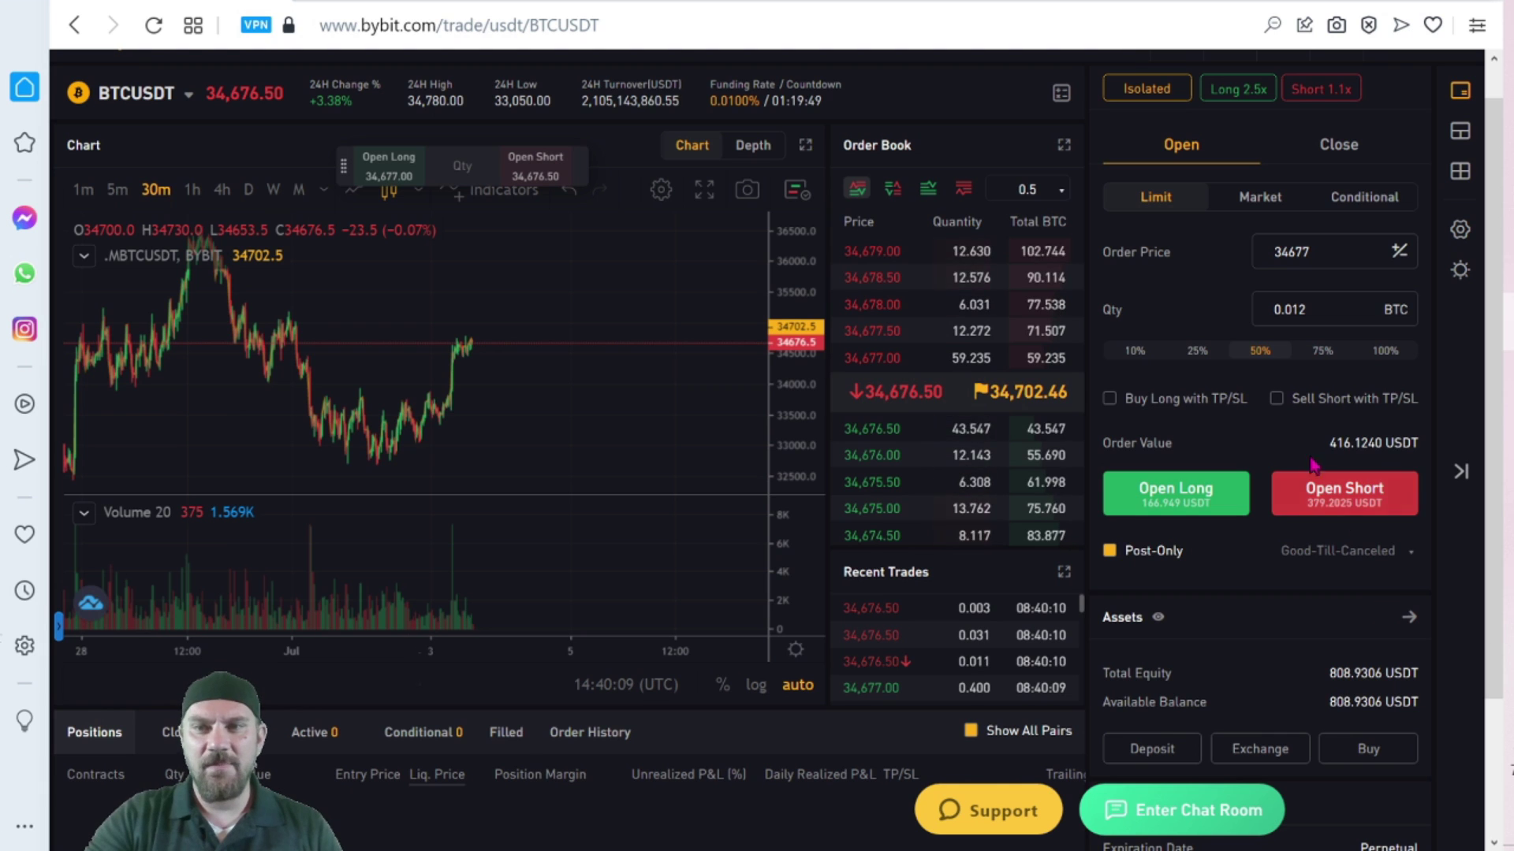
mouse_move(1110, 552)
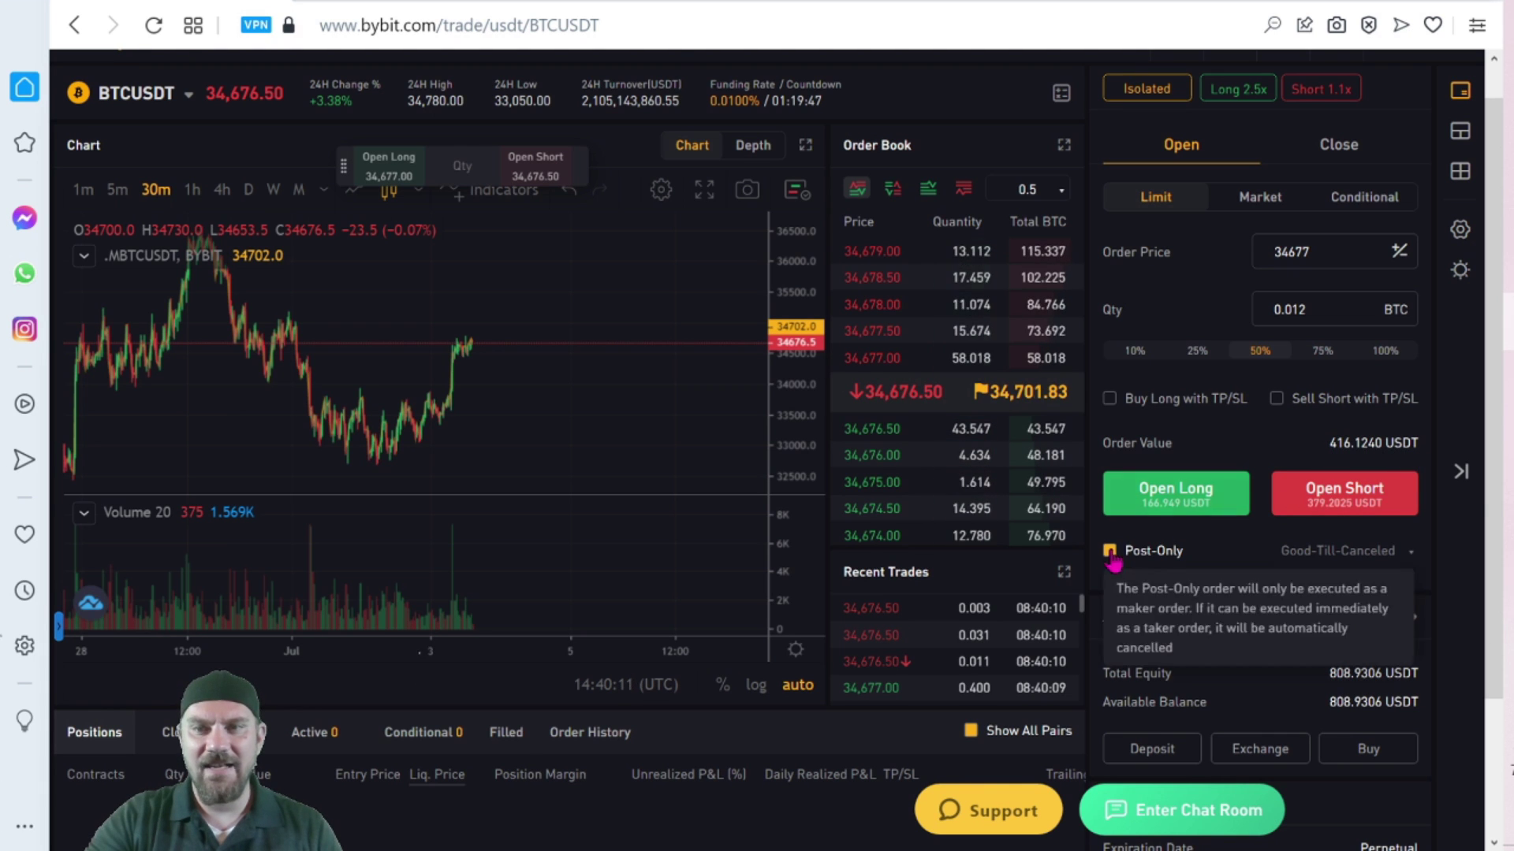
click(1185, 507)
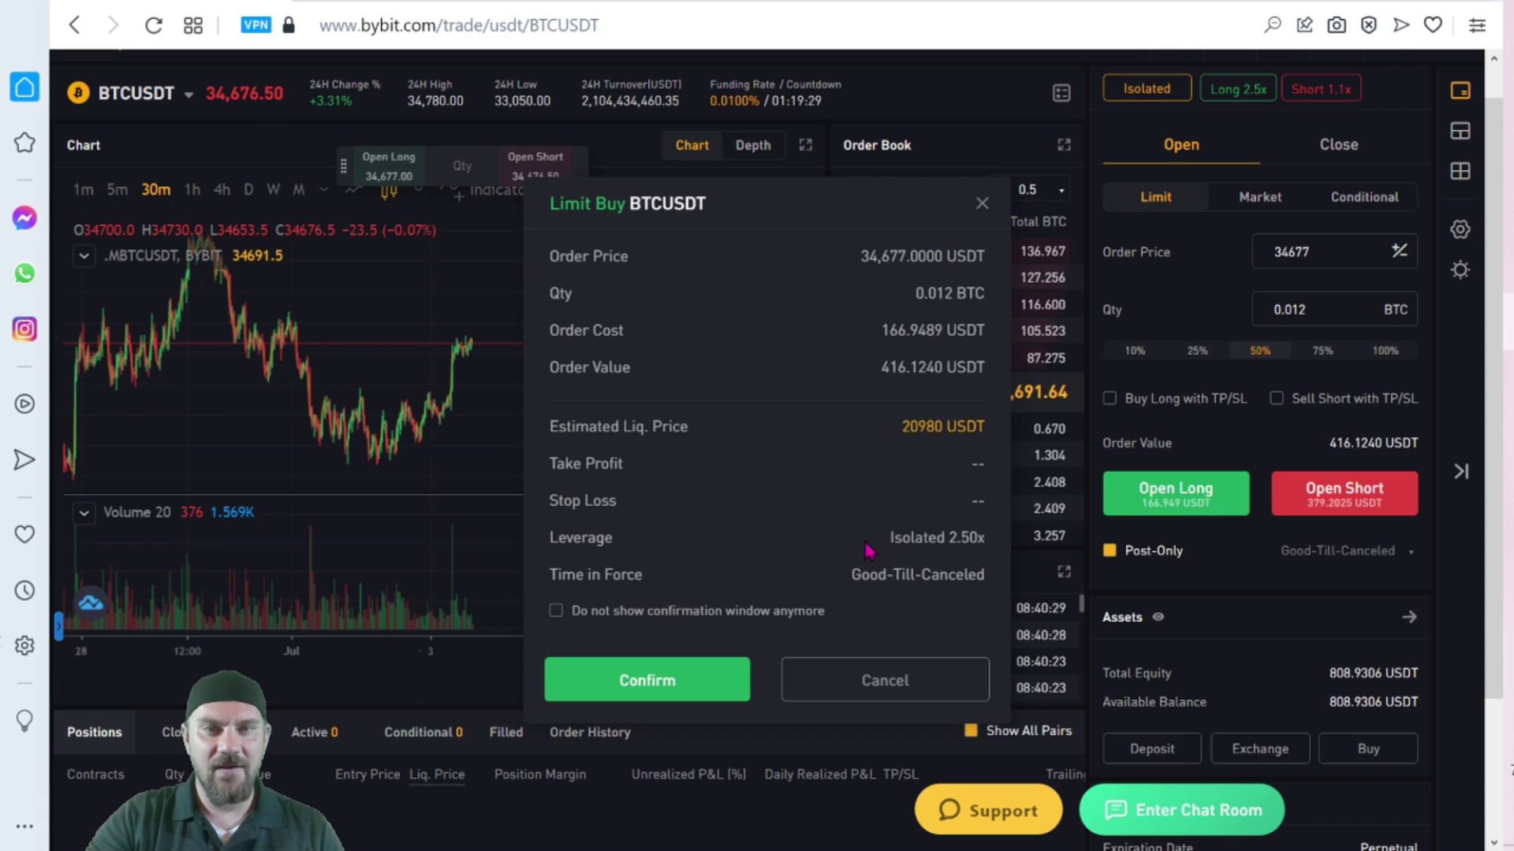
Review the estimated liquidation price in the Limit Buy summary and confirm the 0.012 BTC long order for BTCUSDT.
drag(899, 425, 943, 423)
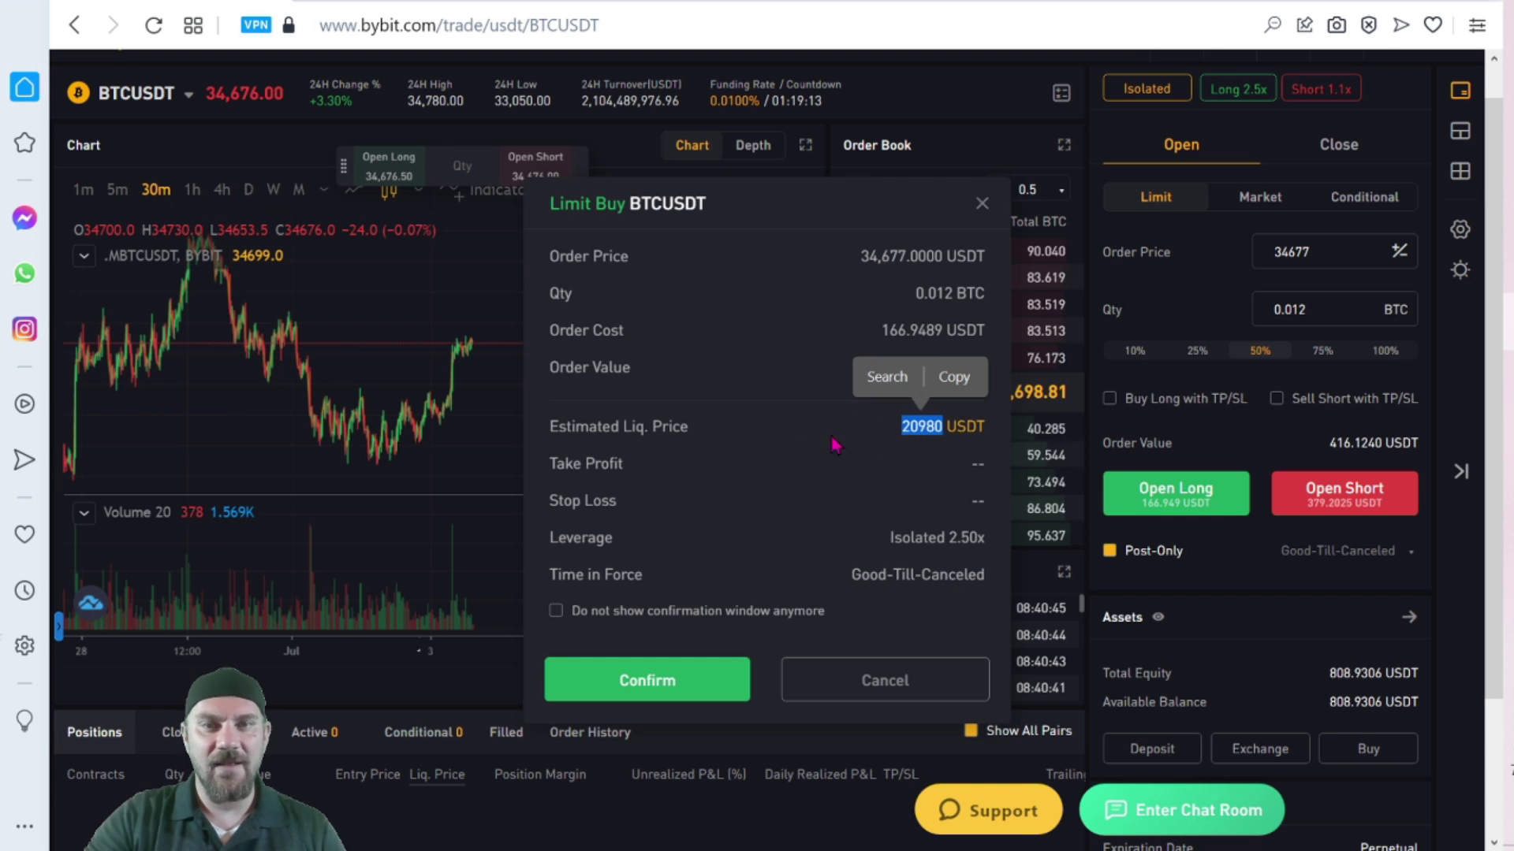
click(890, 453)
drag(899, 427, 942, 429)
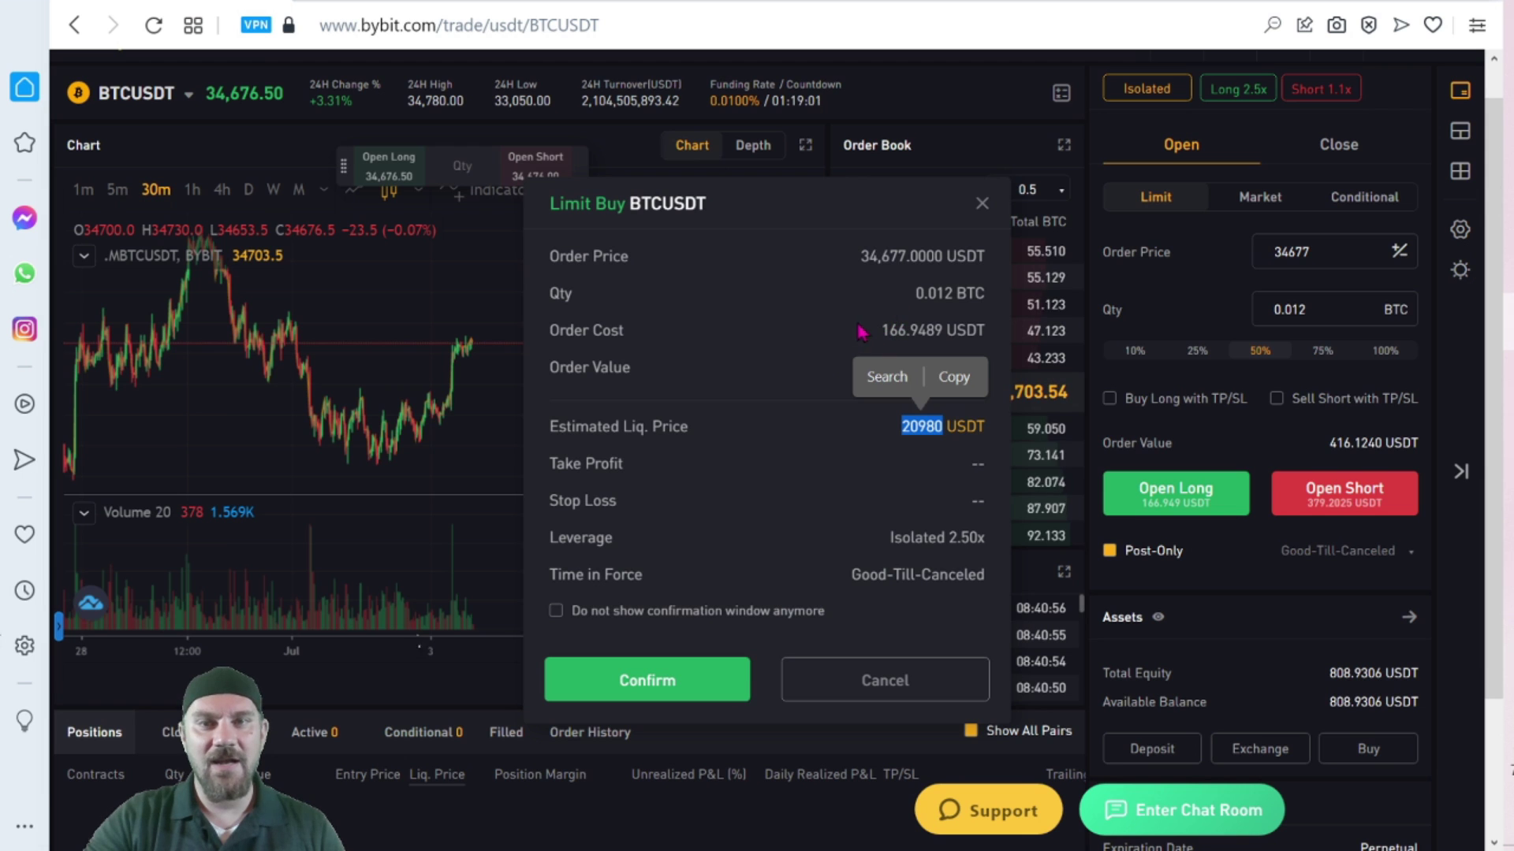
click(650, 683)
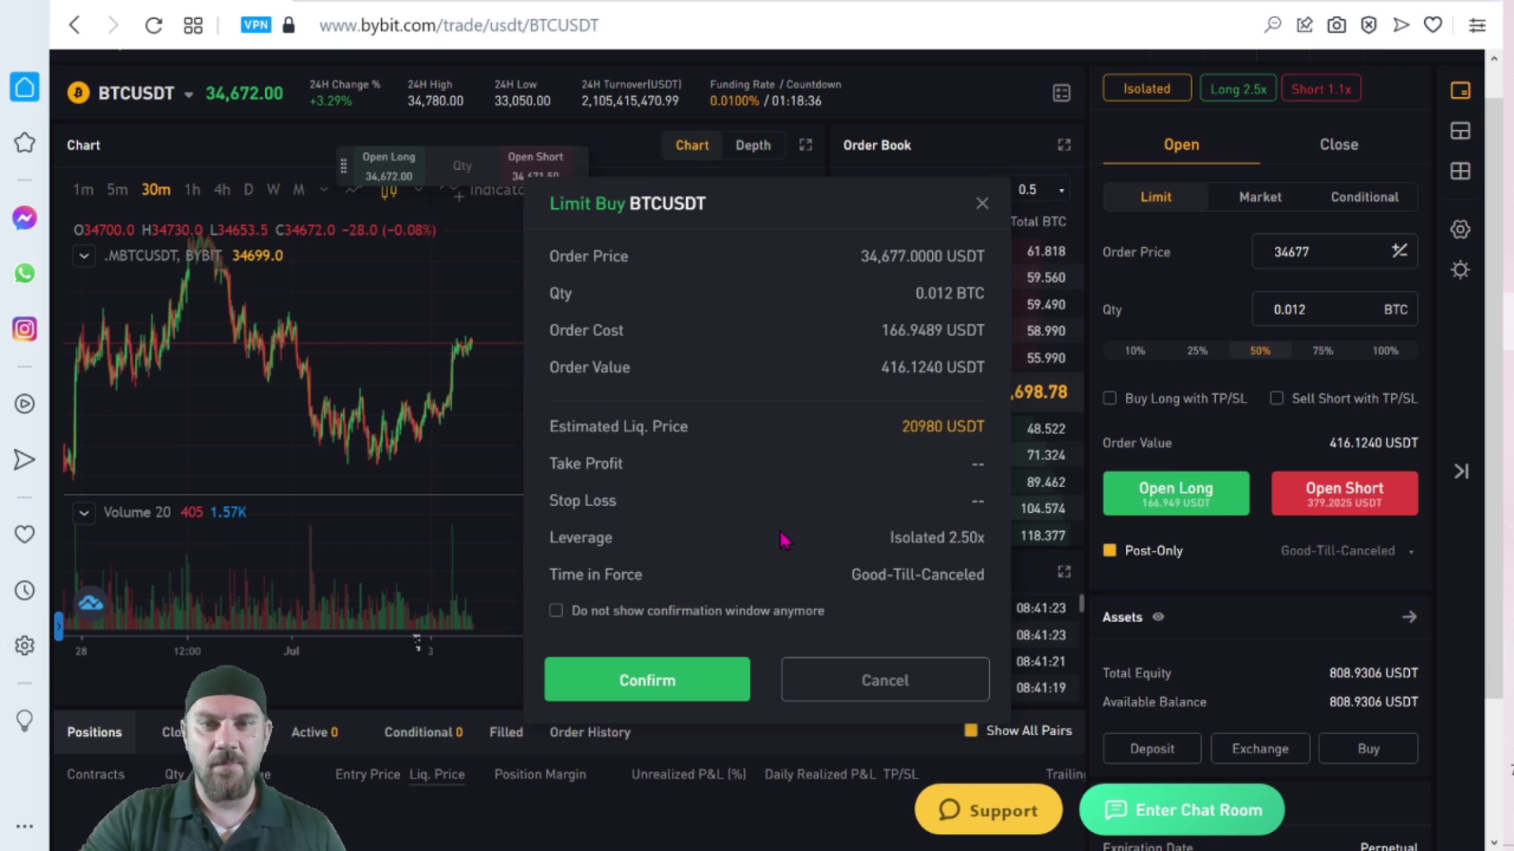
click(649, 684)
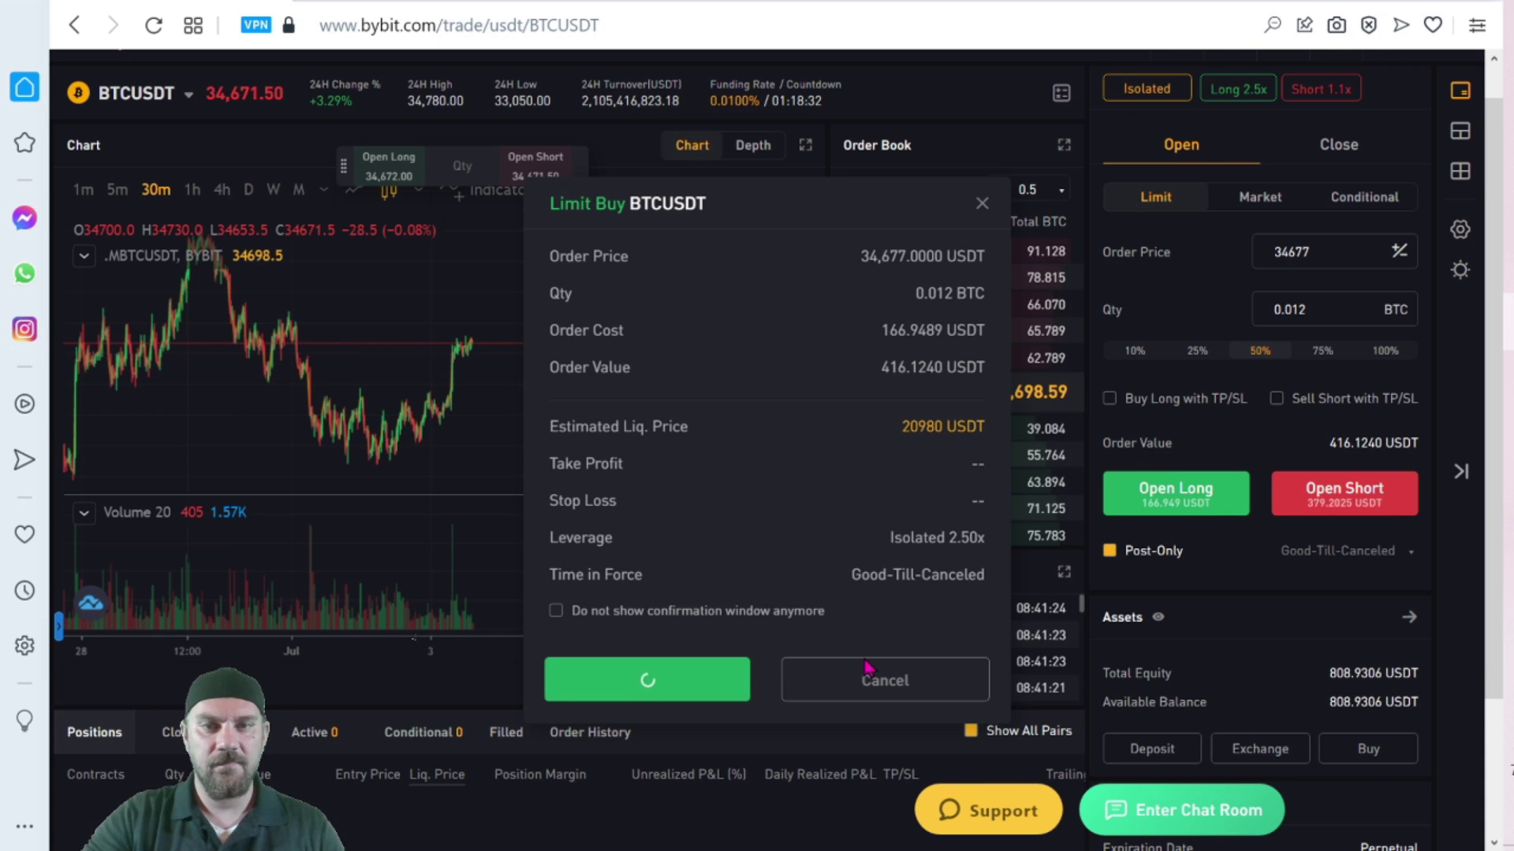
Show the active orders, examine the take profit and stop loss settings of the BTCUSDT order, and close them without setting values.
scroll(631, 693, down, 1)
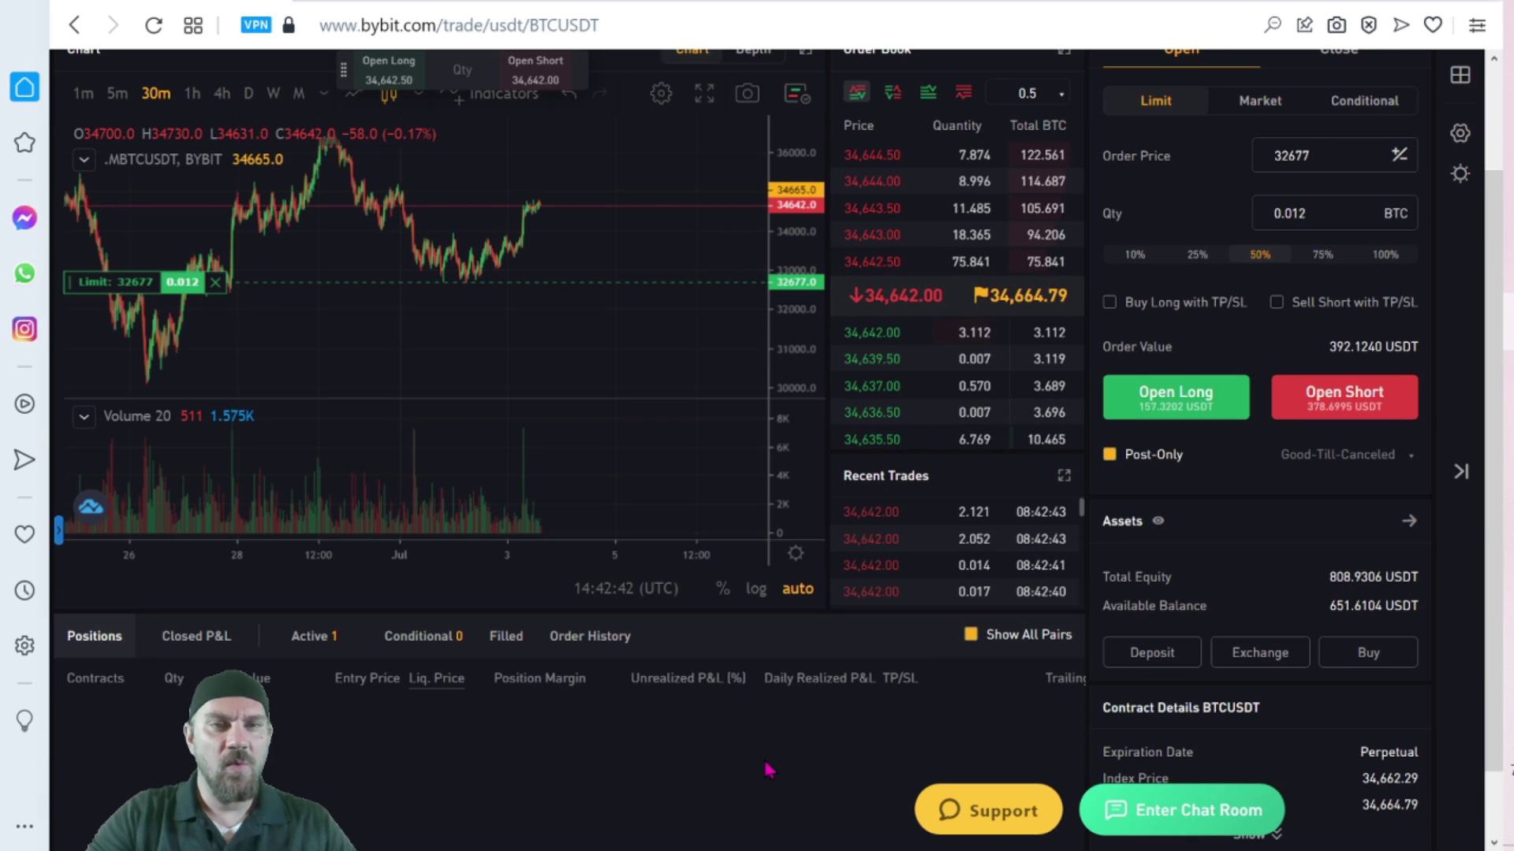
click(352, 640)
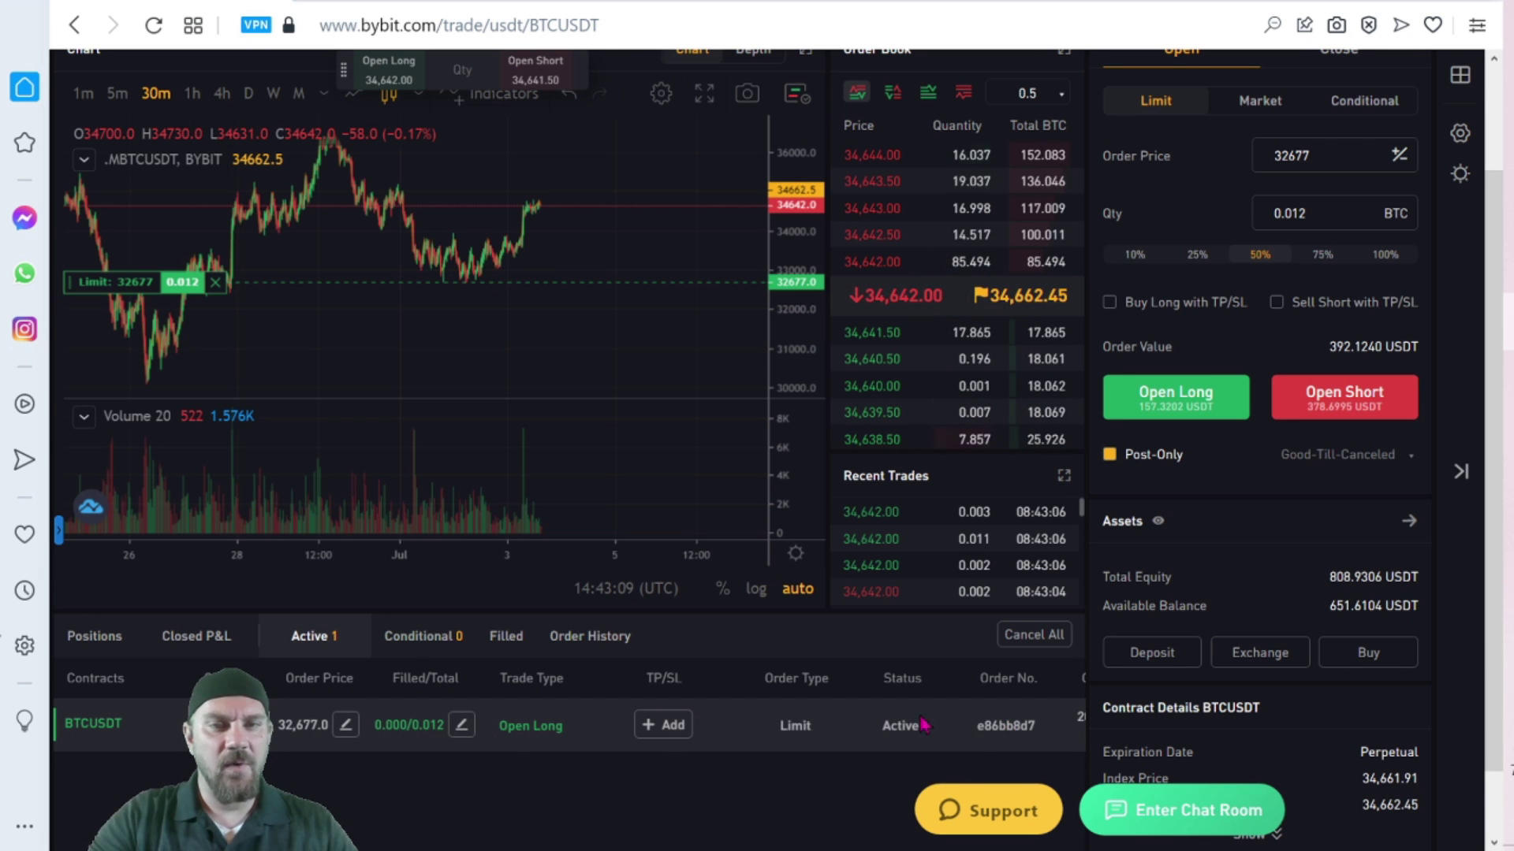
click(662, 733)
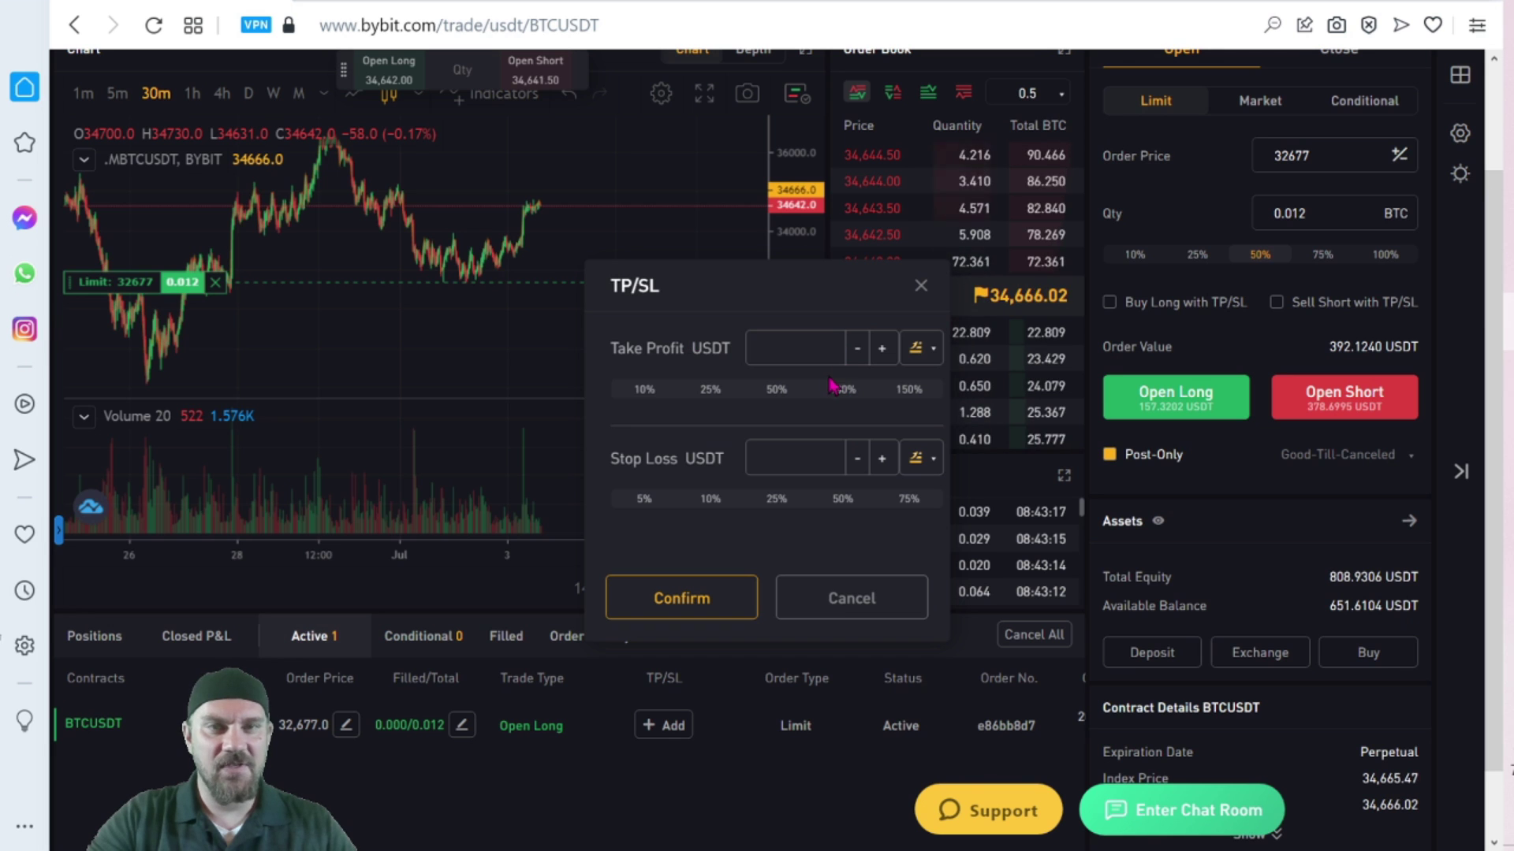
click(784, 348)
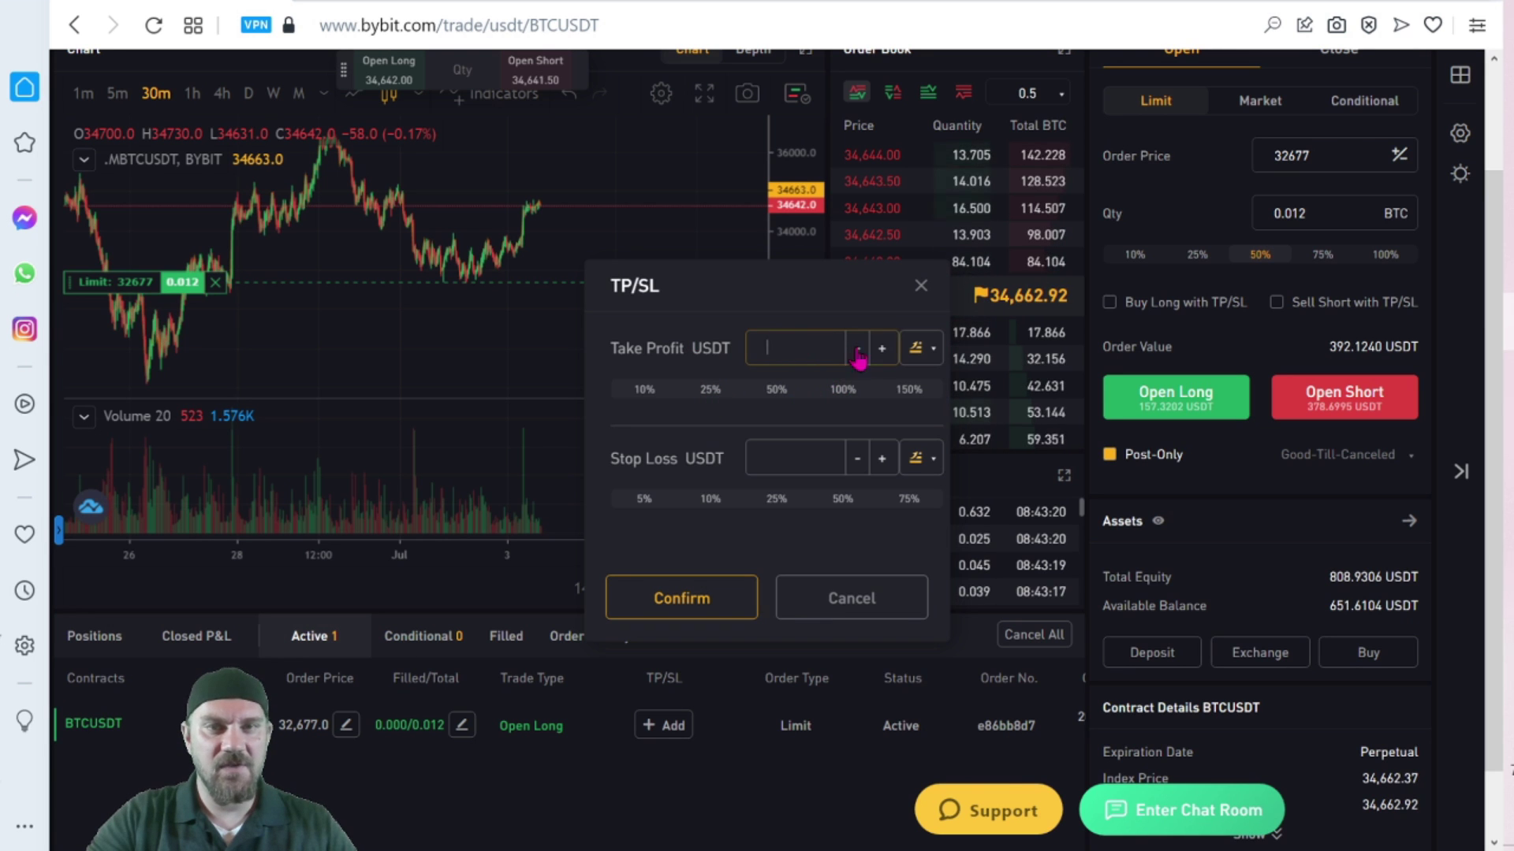
click(912, 286)
Move the BTCUSDT limit order up to 34550 on the chart, and cancel that active order.
scroll(915, 449, up, 3)
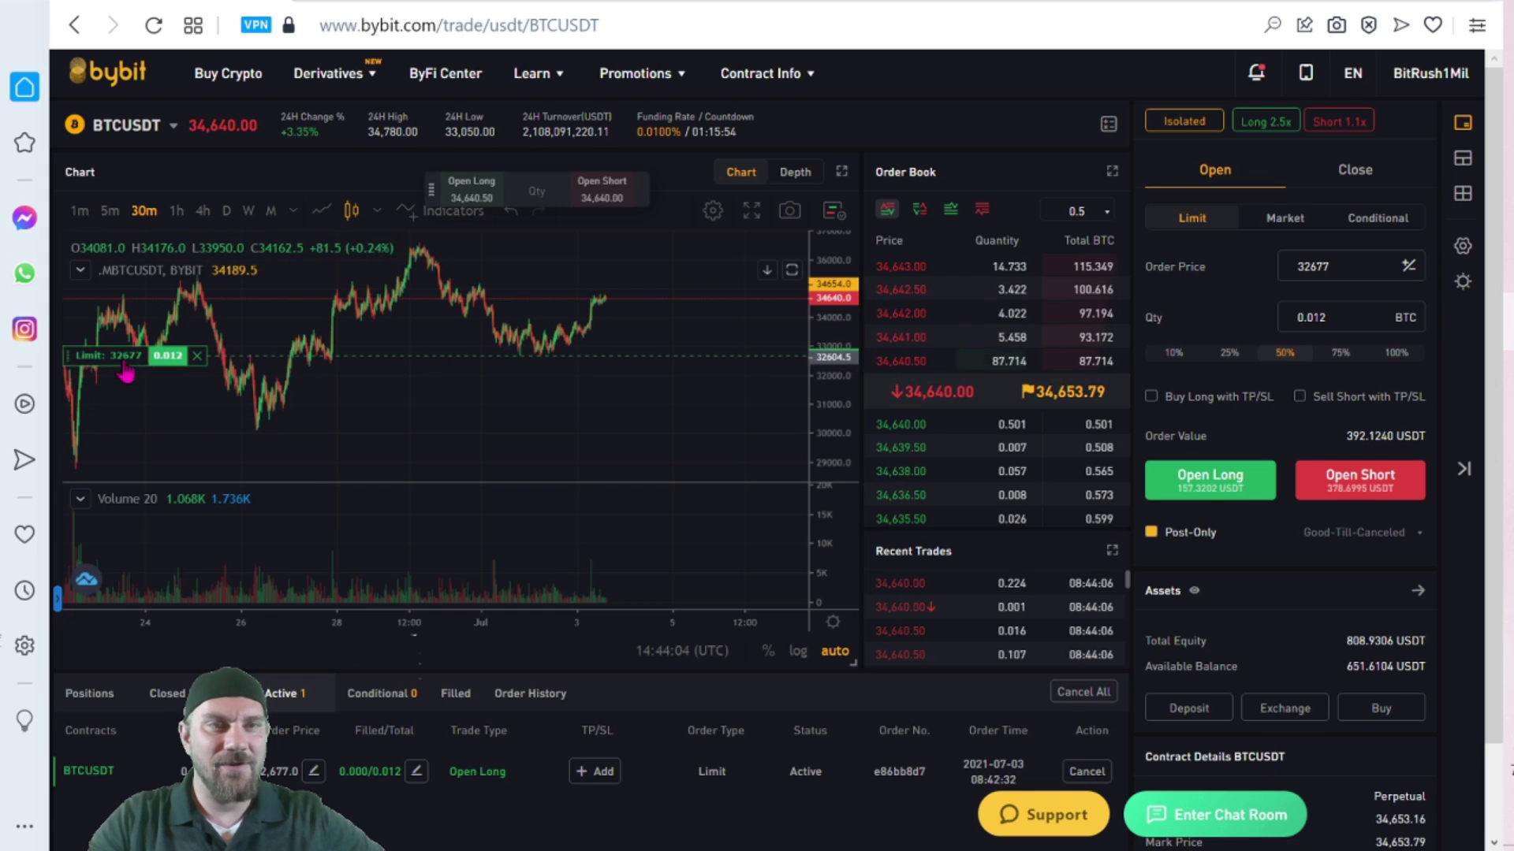
drag(141, 361, 175, 317)
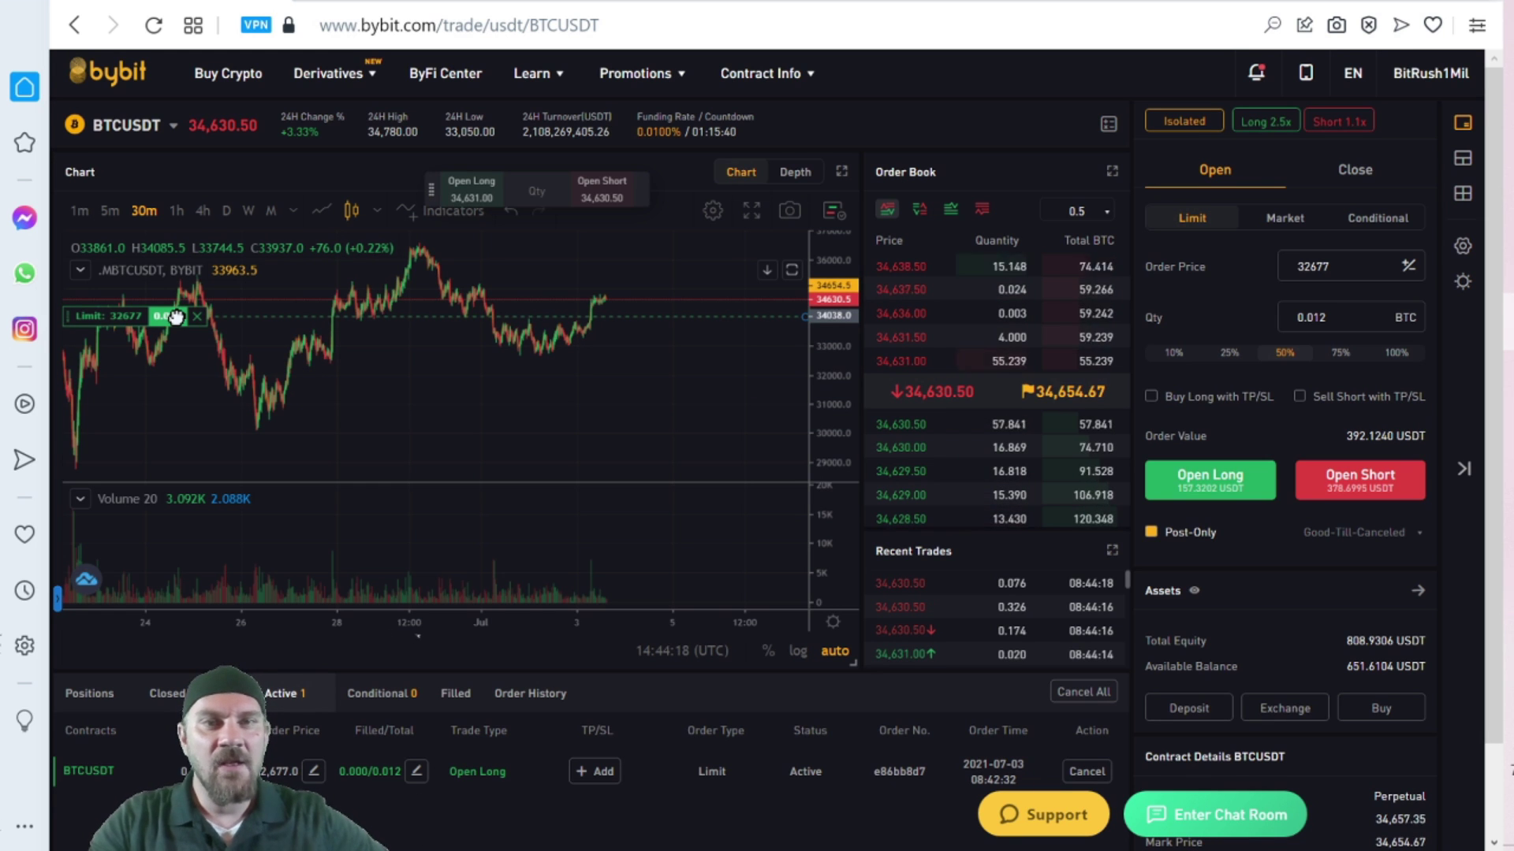
drag(175, 317, 162, 306)
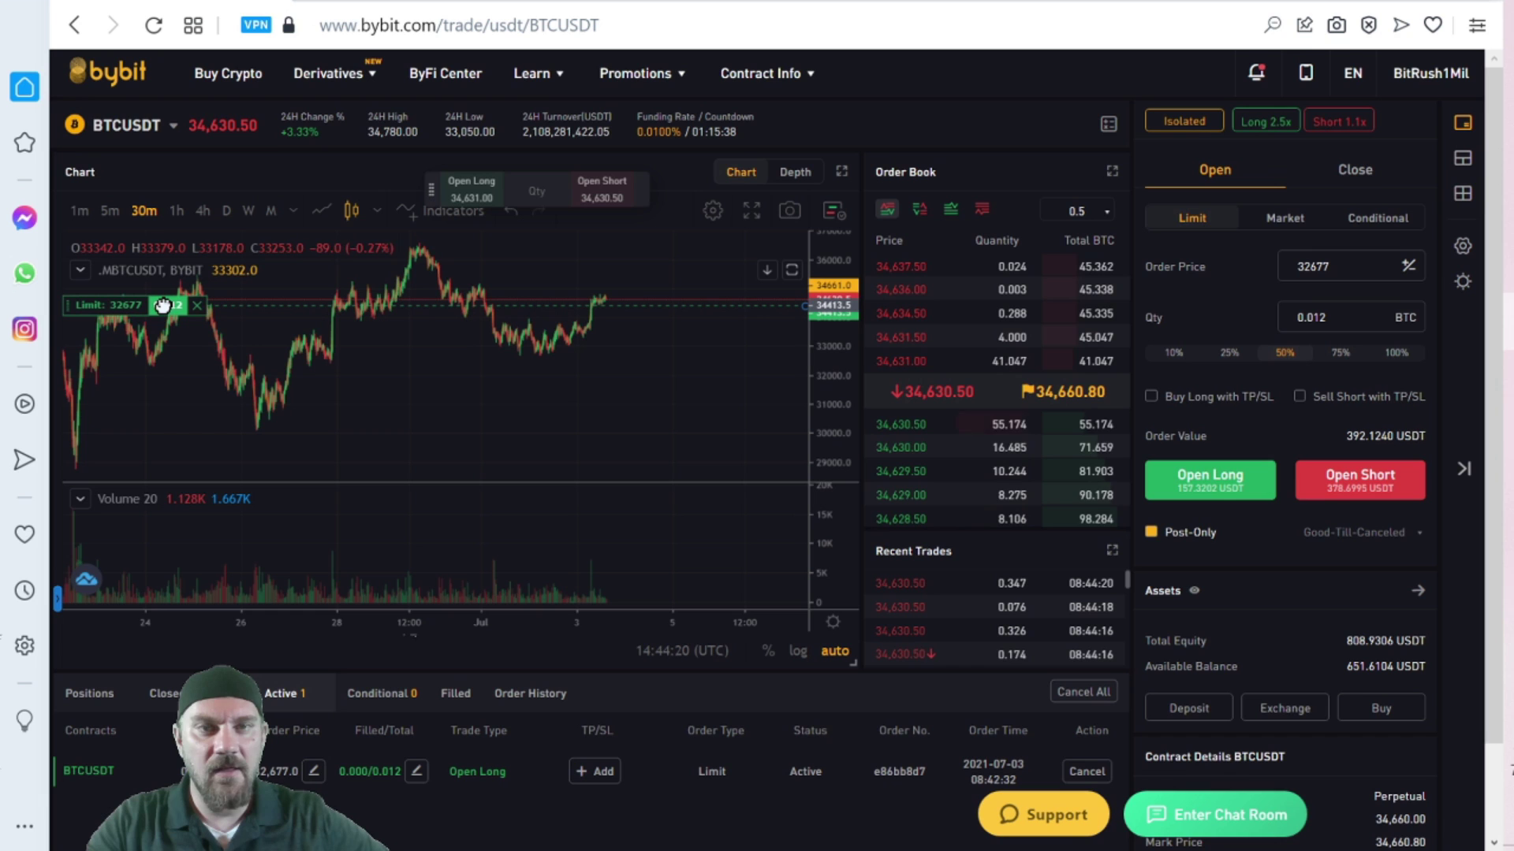
drag(162, 304, 161, 300)
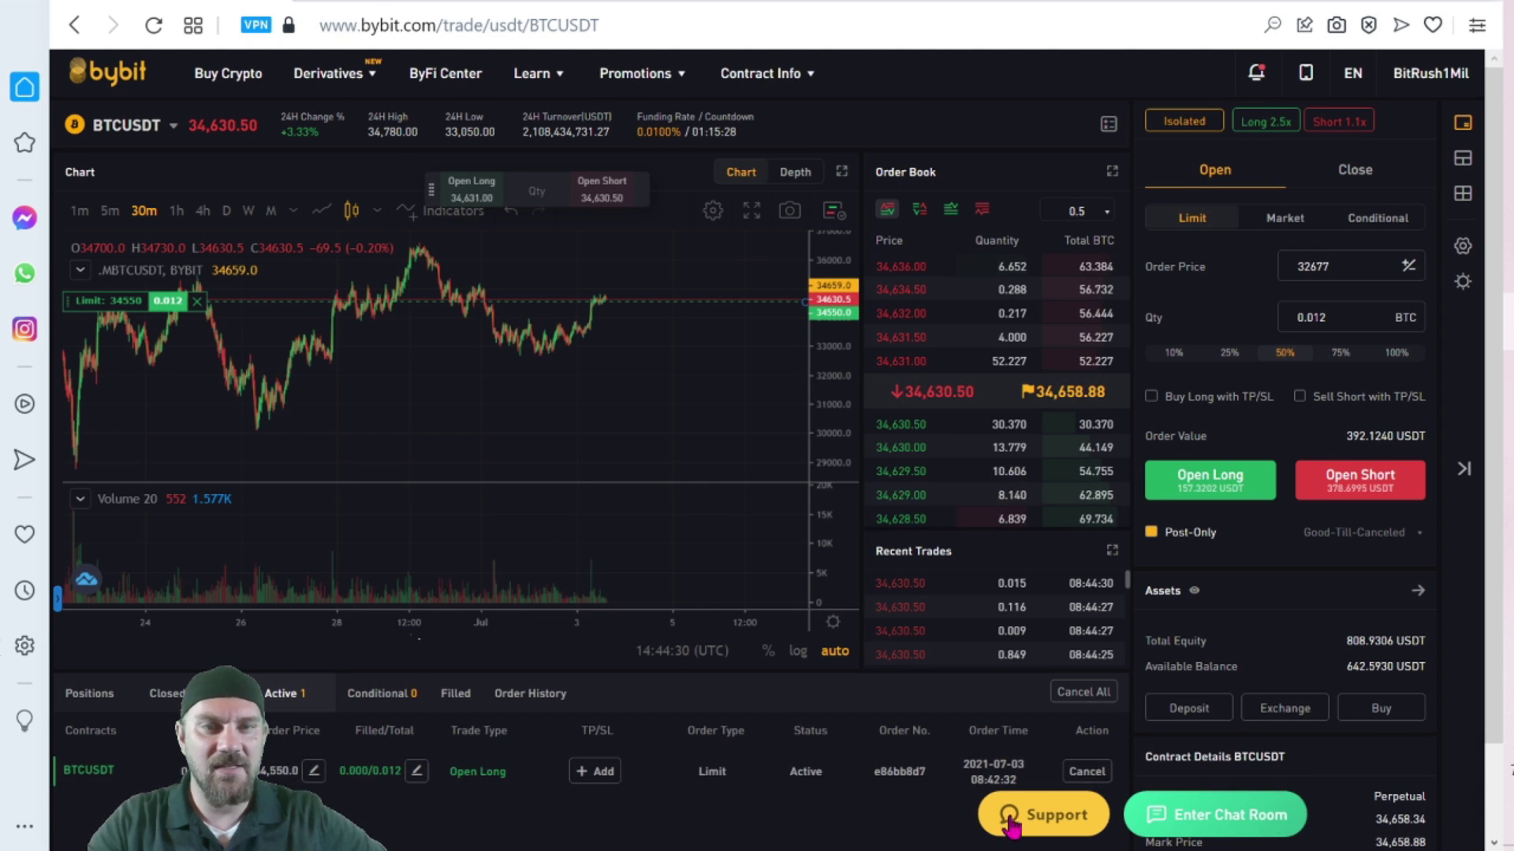
click(1086, 772)
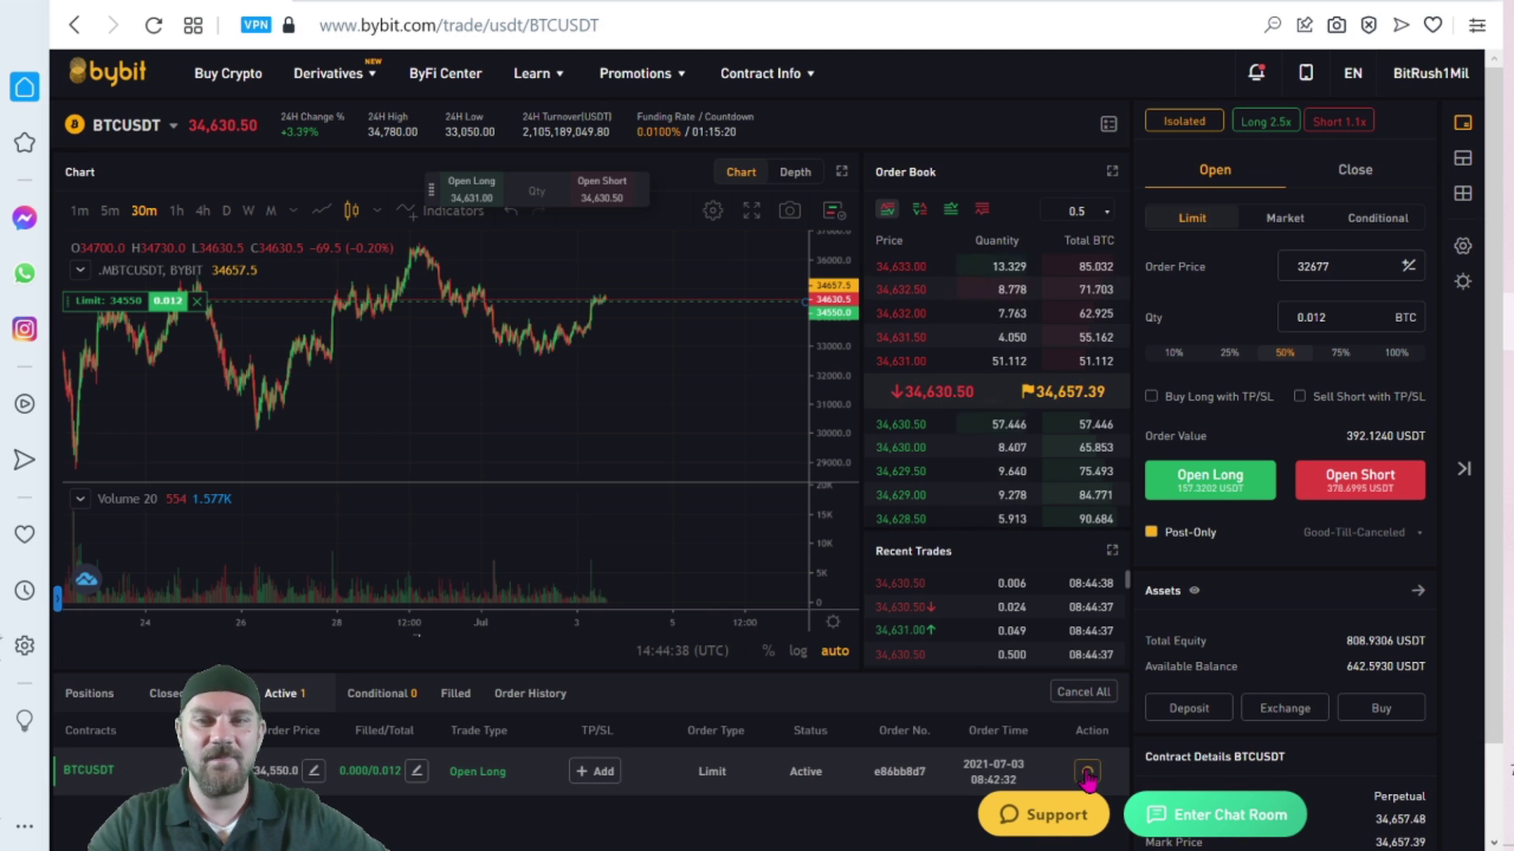
Open a long BTCUSDT position with a market order using 50% of the available balance.
click(1291, 221)
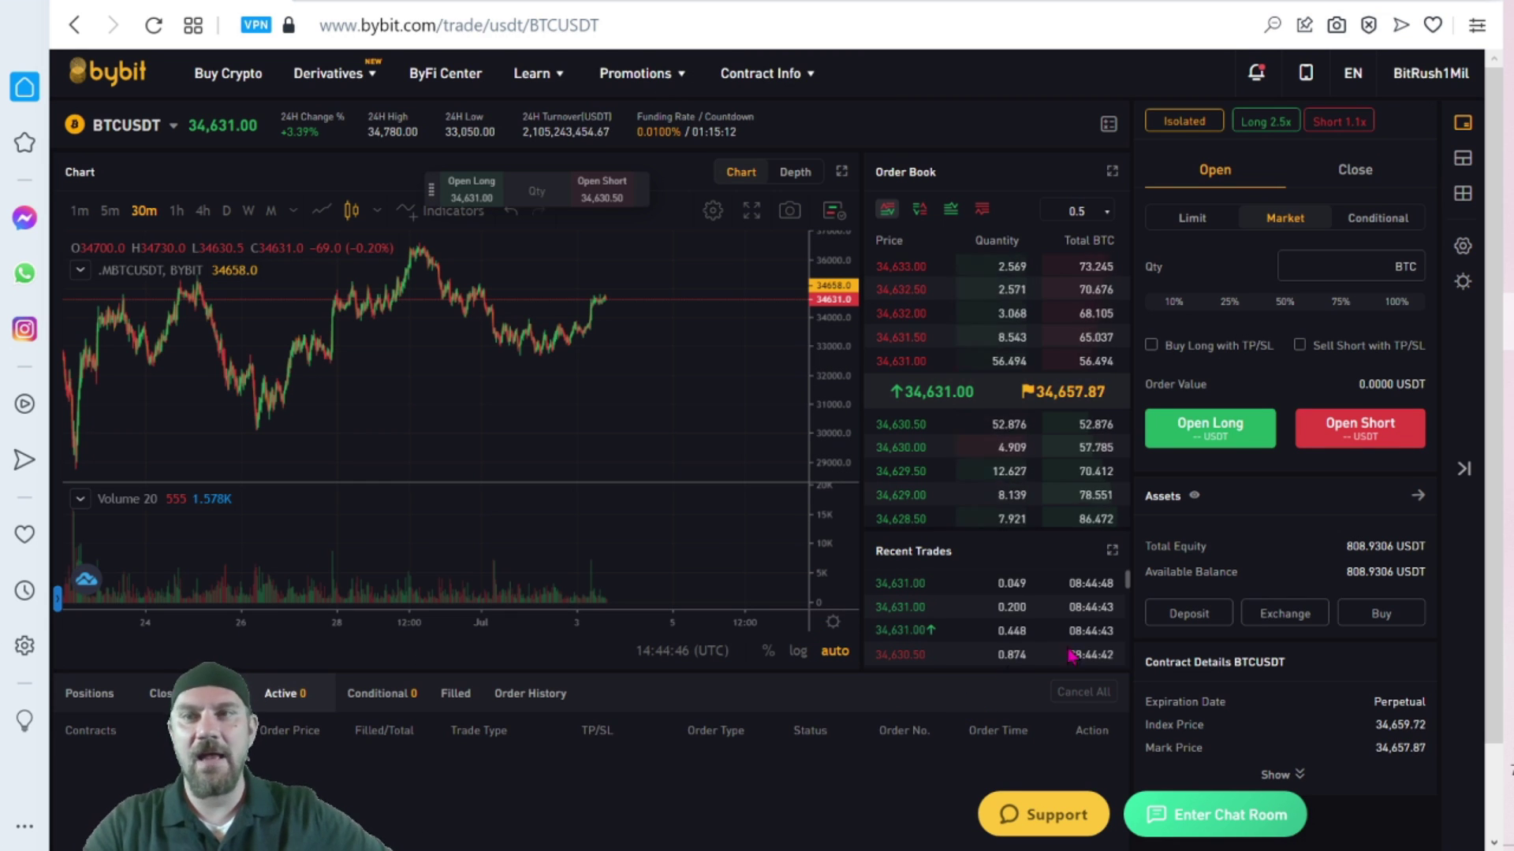
click(1284, 304)
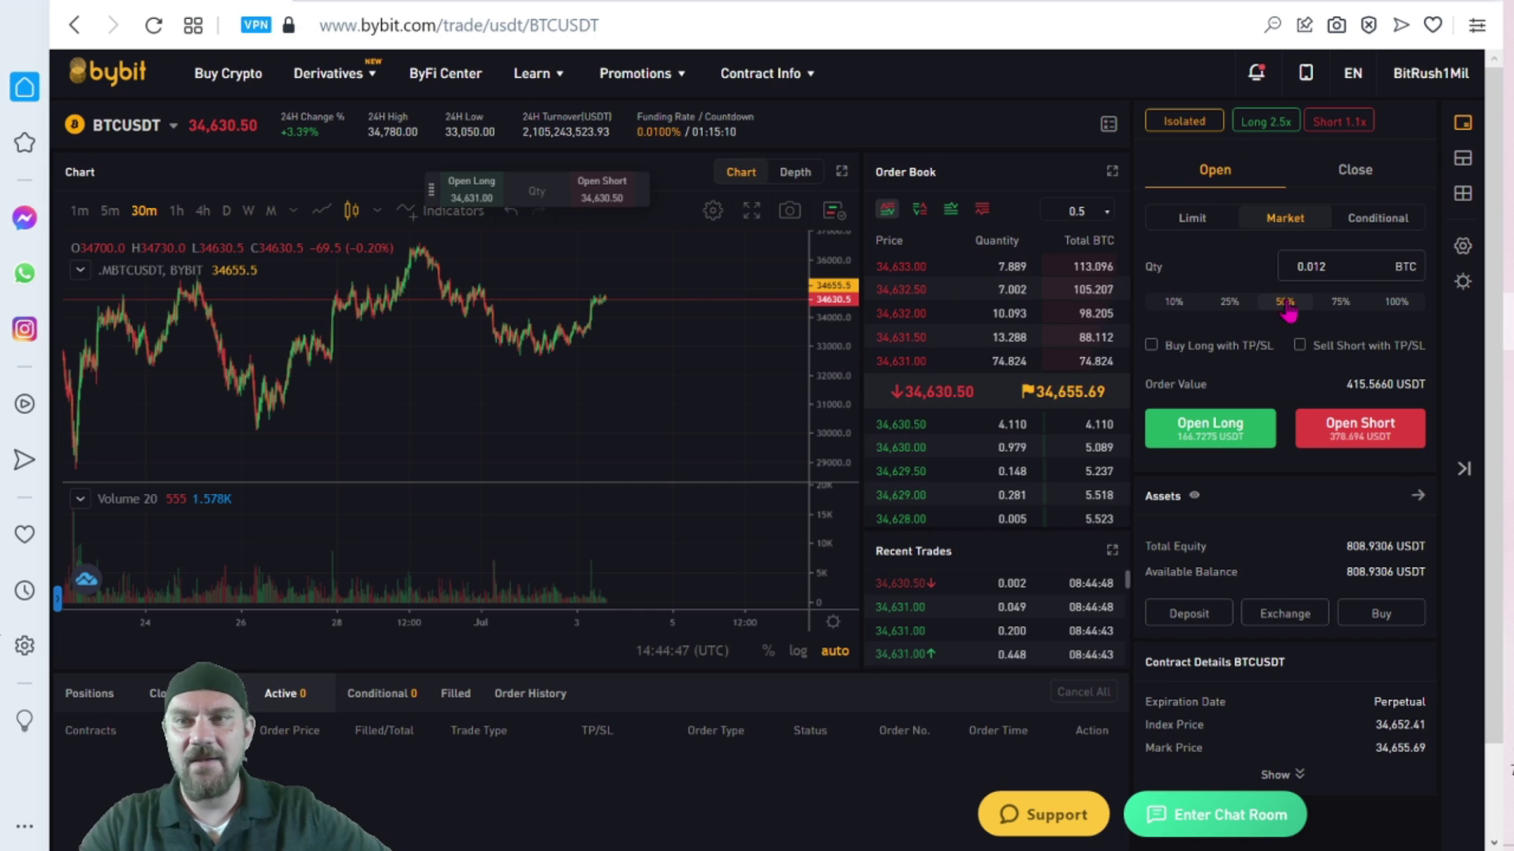
click(1218, 432)
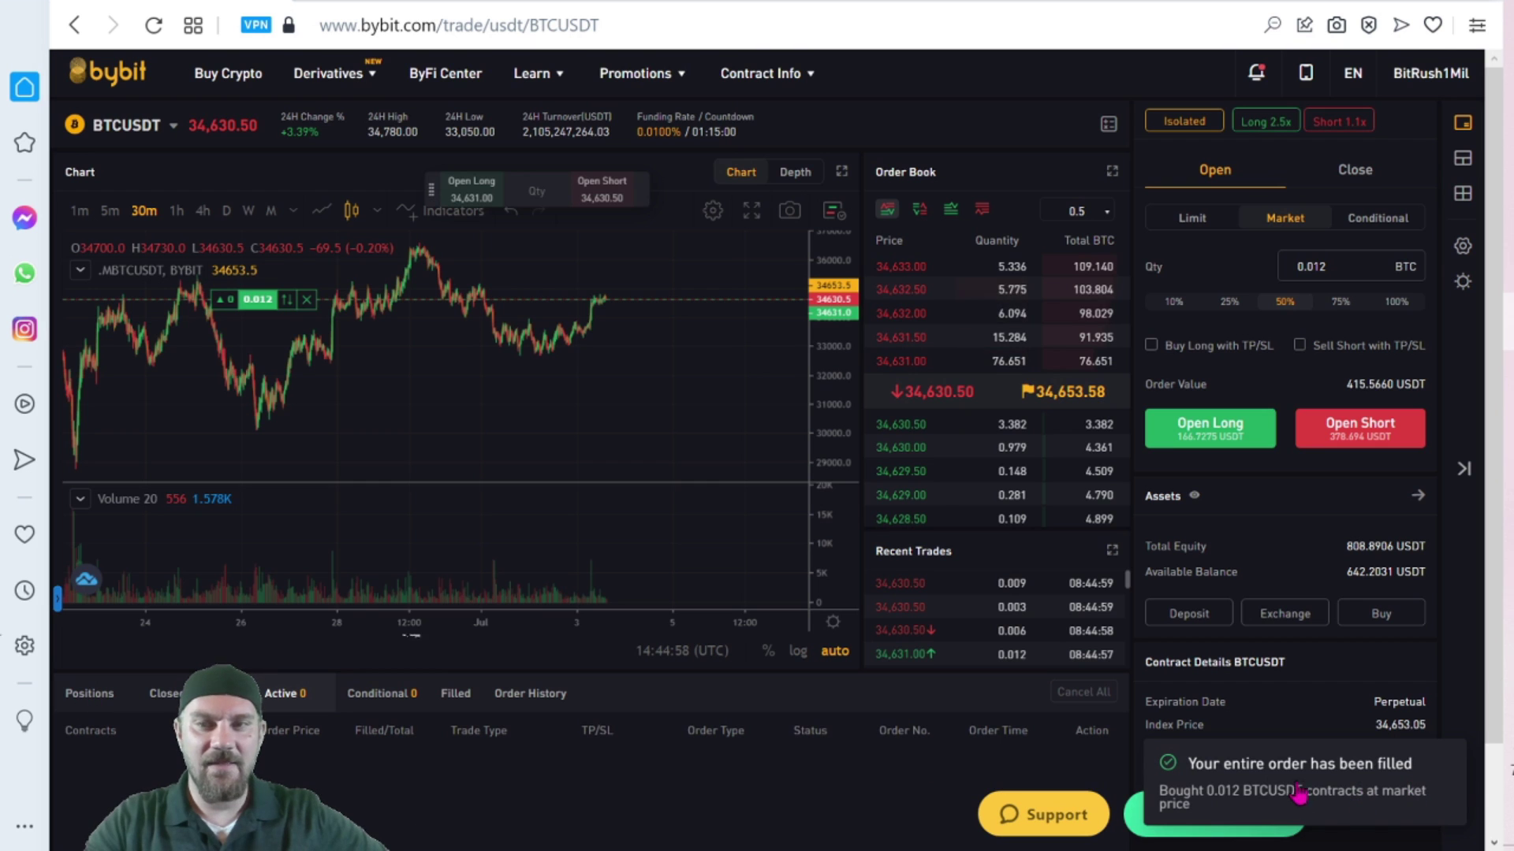
Review the open BTCUSDT position and add a trailing stop with a price retracement of 500.
click(87, 704)
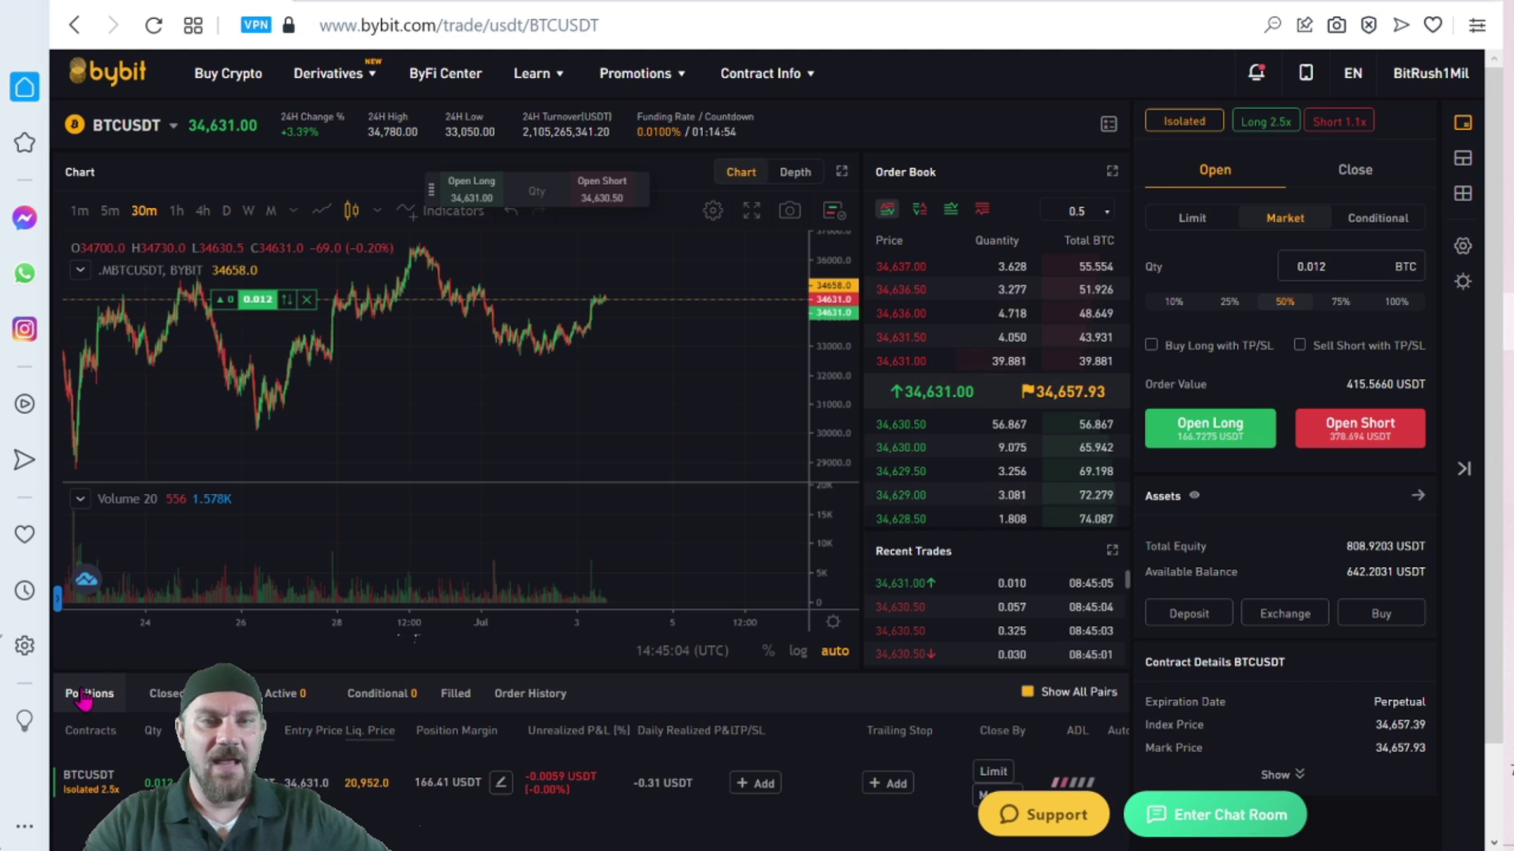
scroll(915, 680, down, 1)
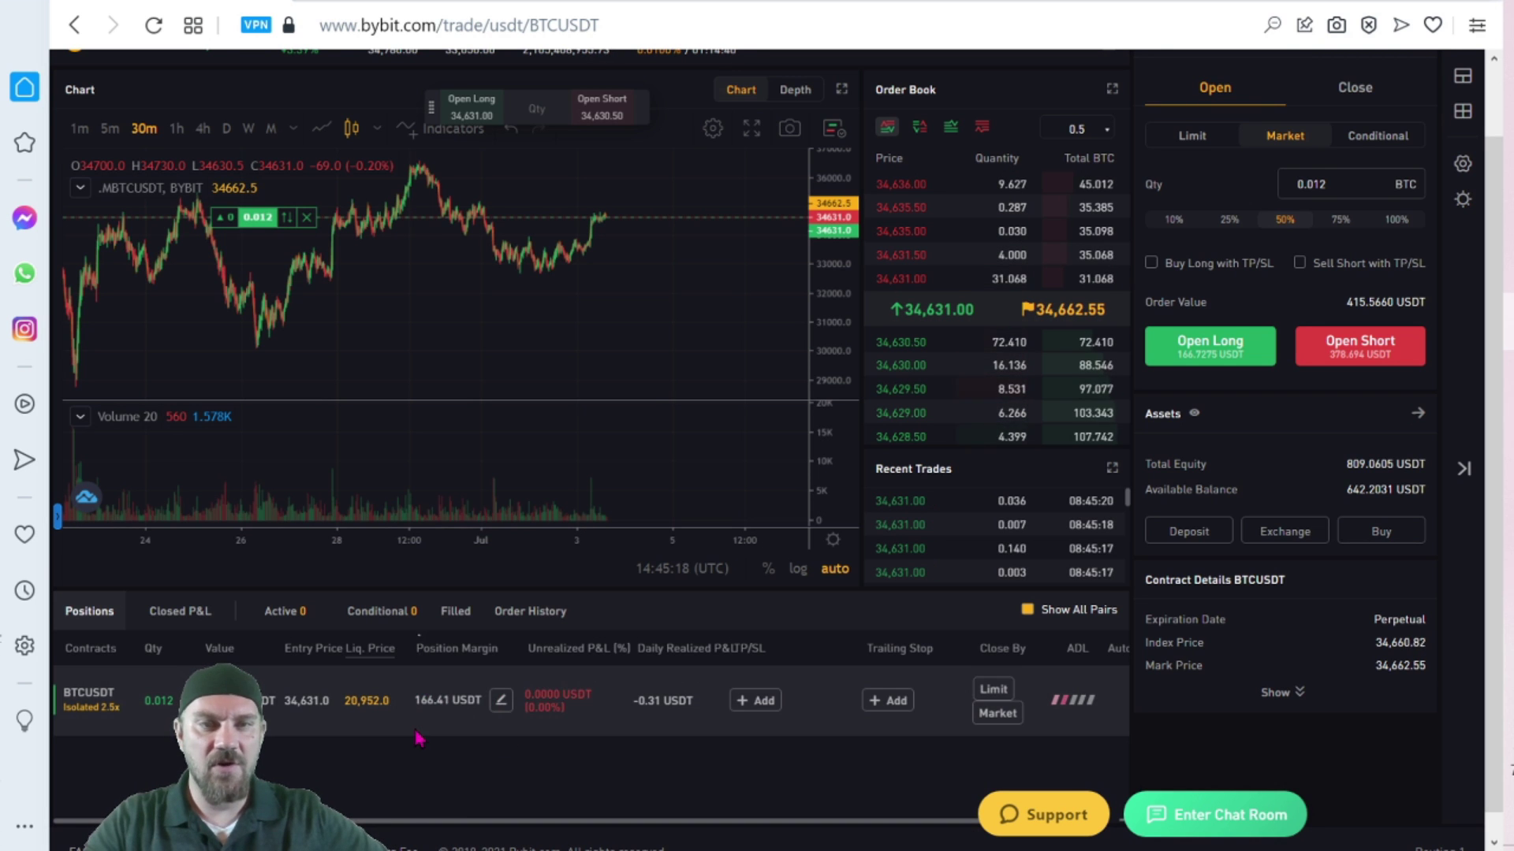
mouse_move(512, 717)
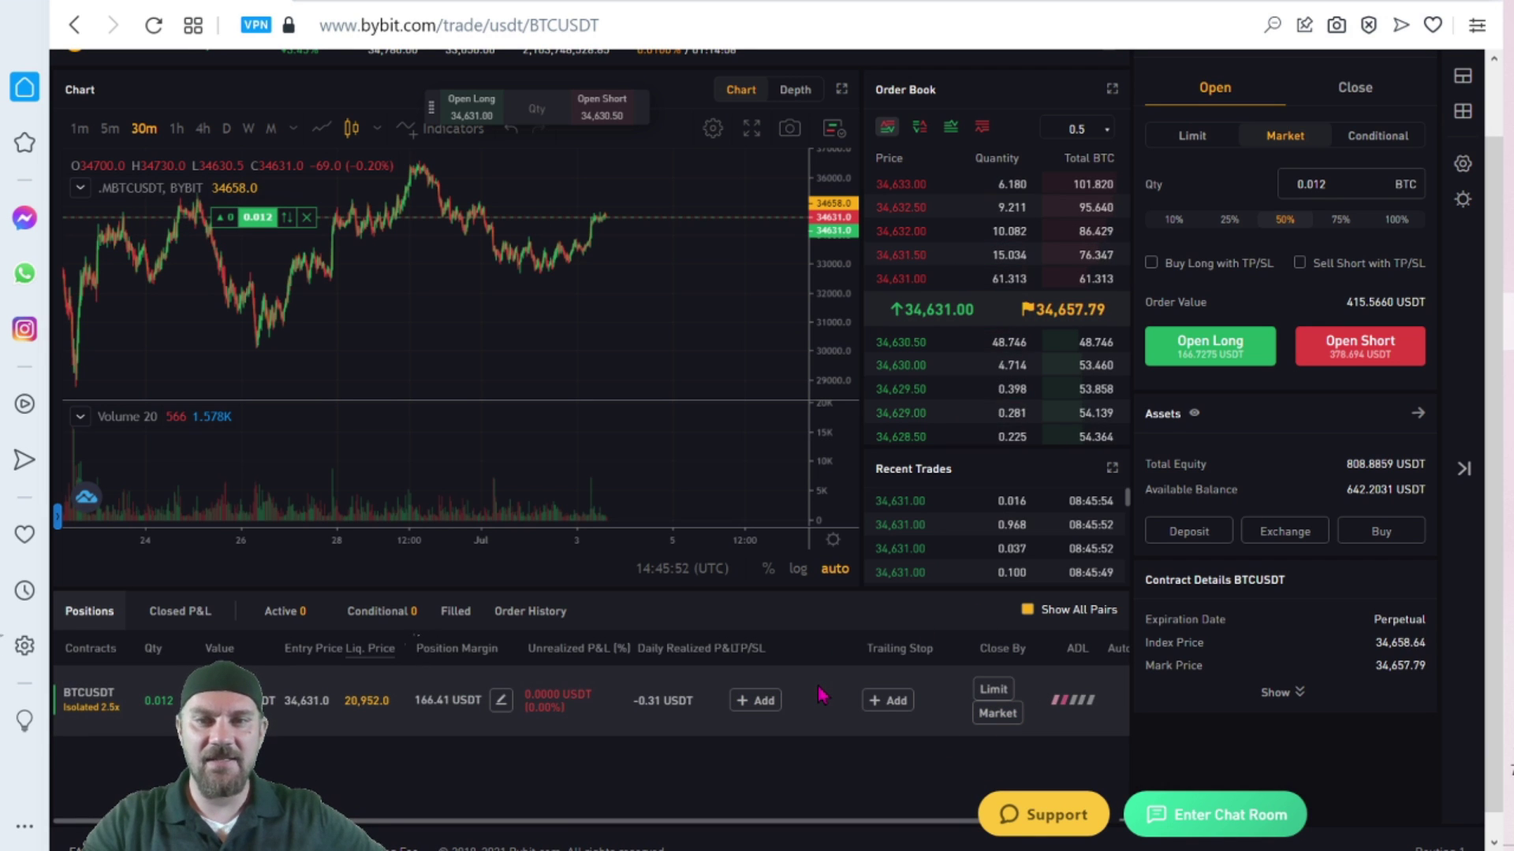
click(893, 702)
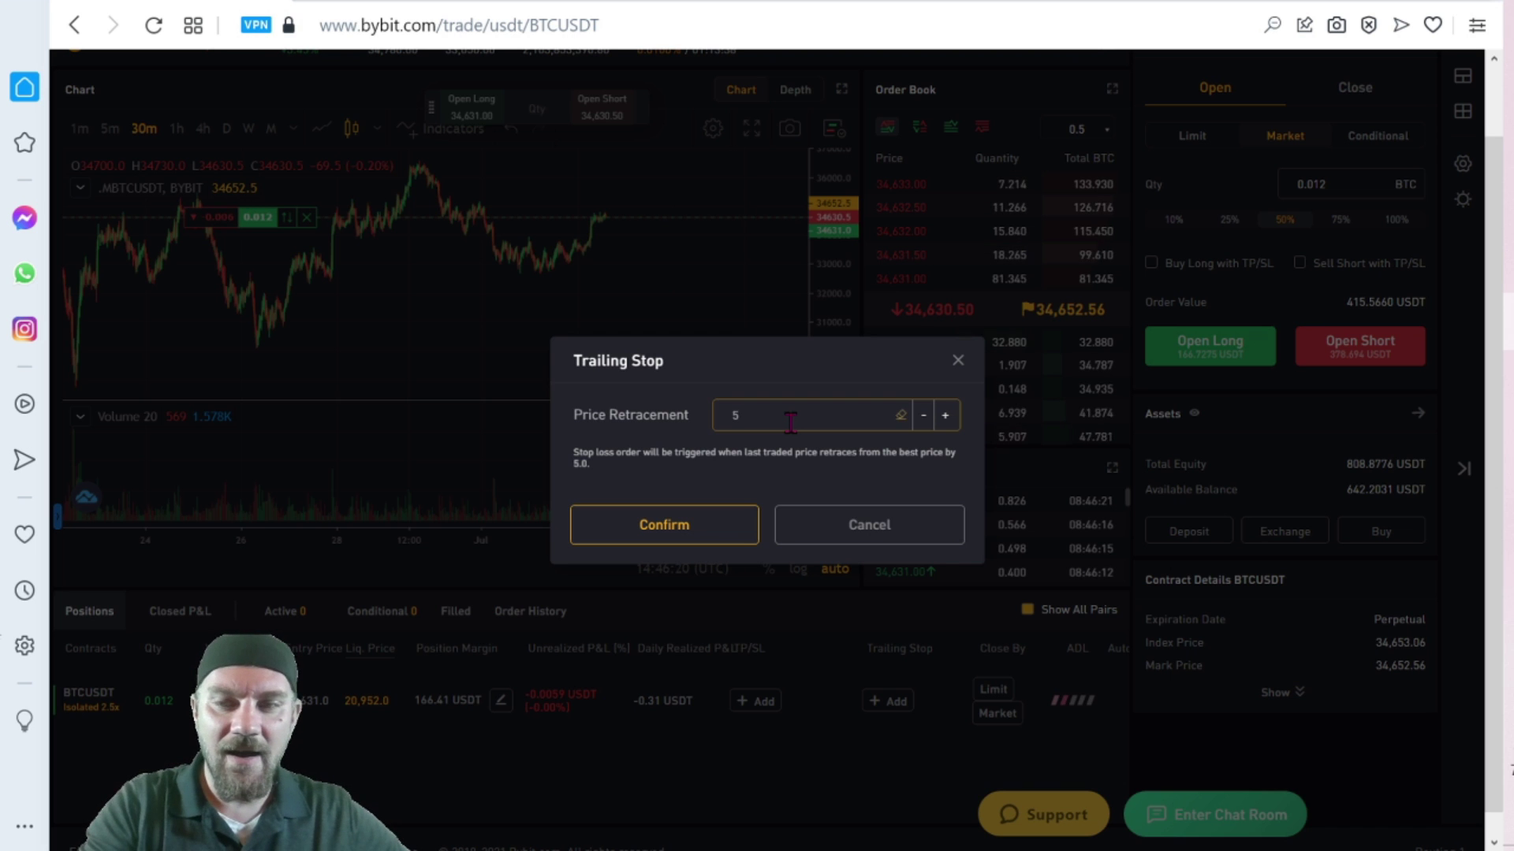
text(5)
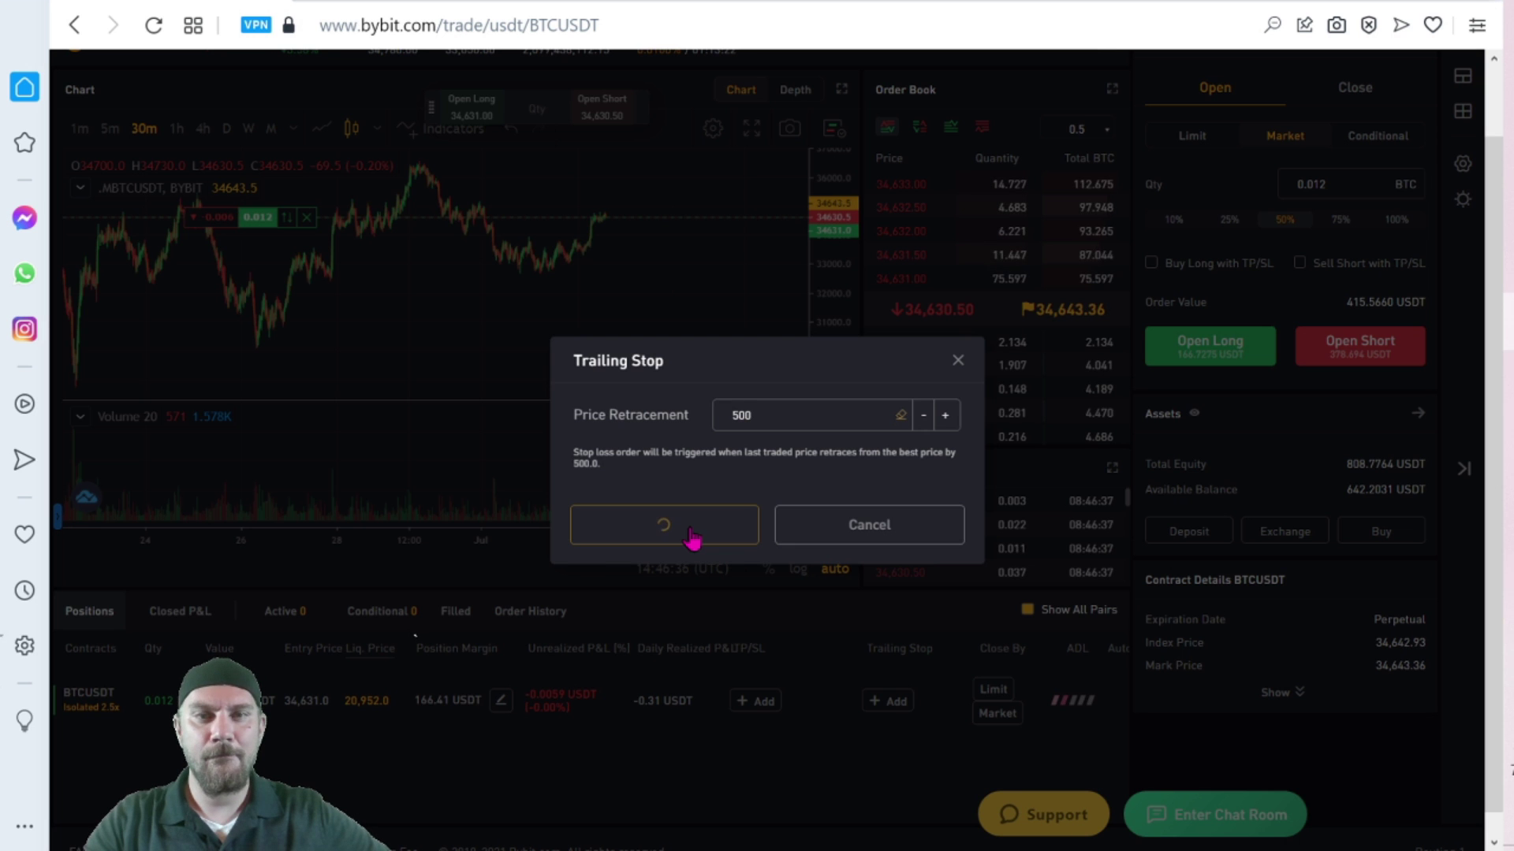
Examine the trailing stop's trigger line against the entry level and recent price movement on the BTCUSDT chart.
scroll(641, 338, up, 2)
scroll(641, 337, up, 3)
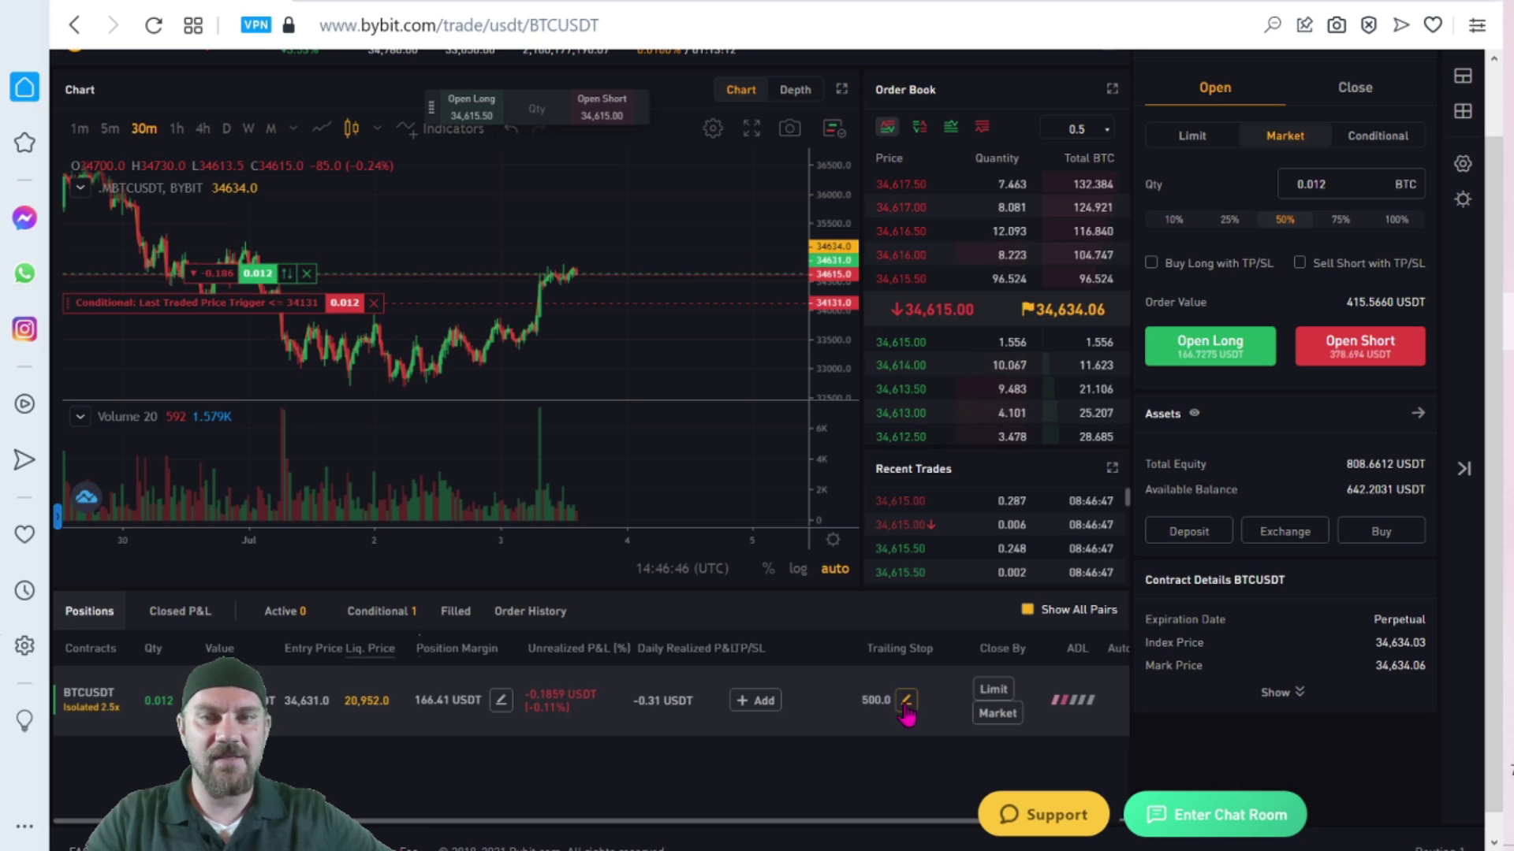
scroll(617, 390, down, 3)
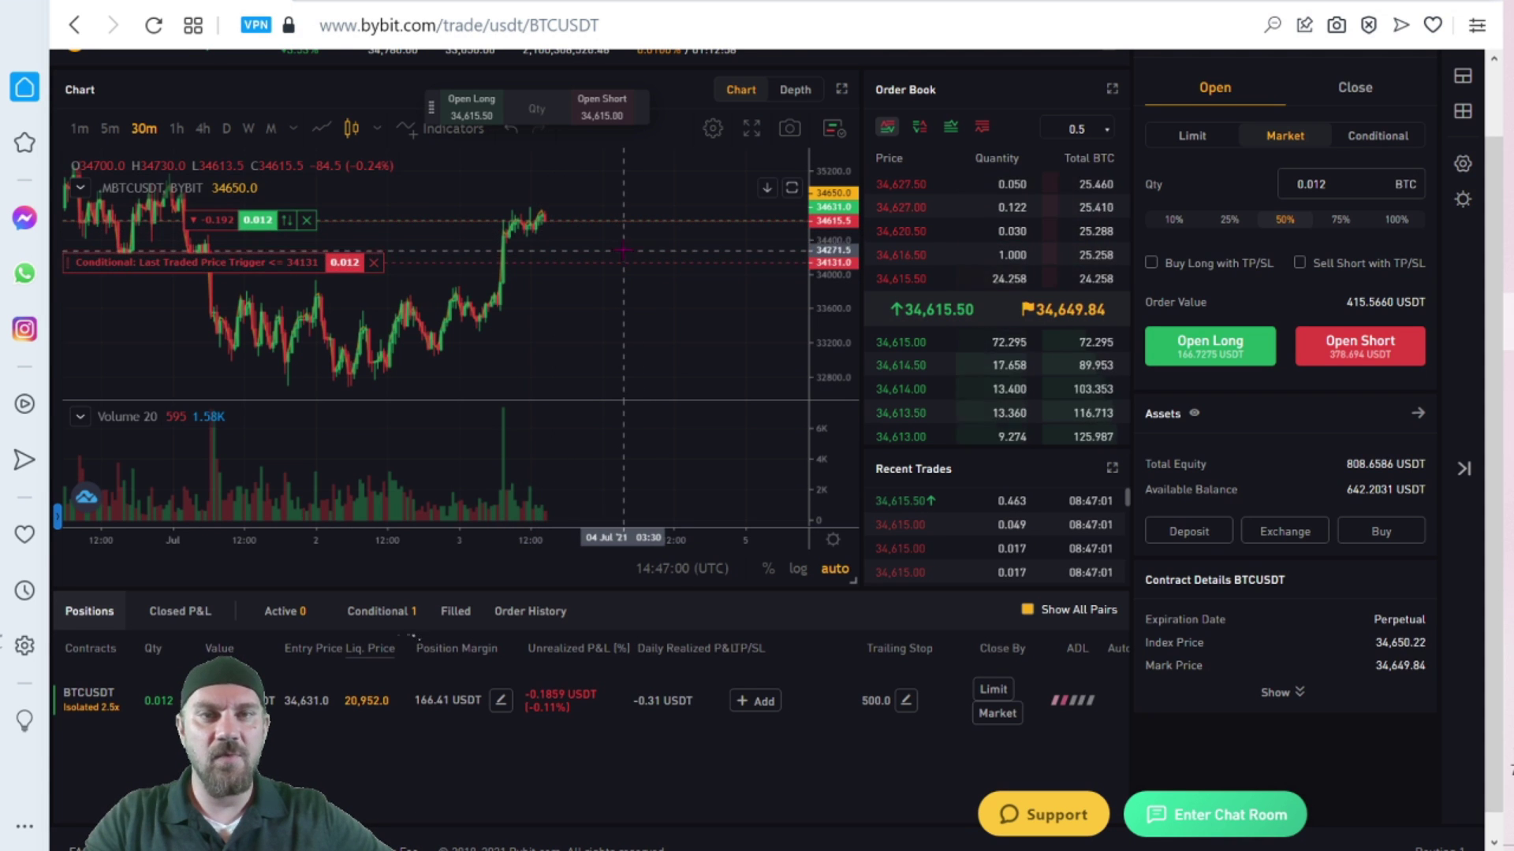
drag(623, 262, 623, 264)
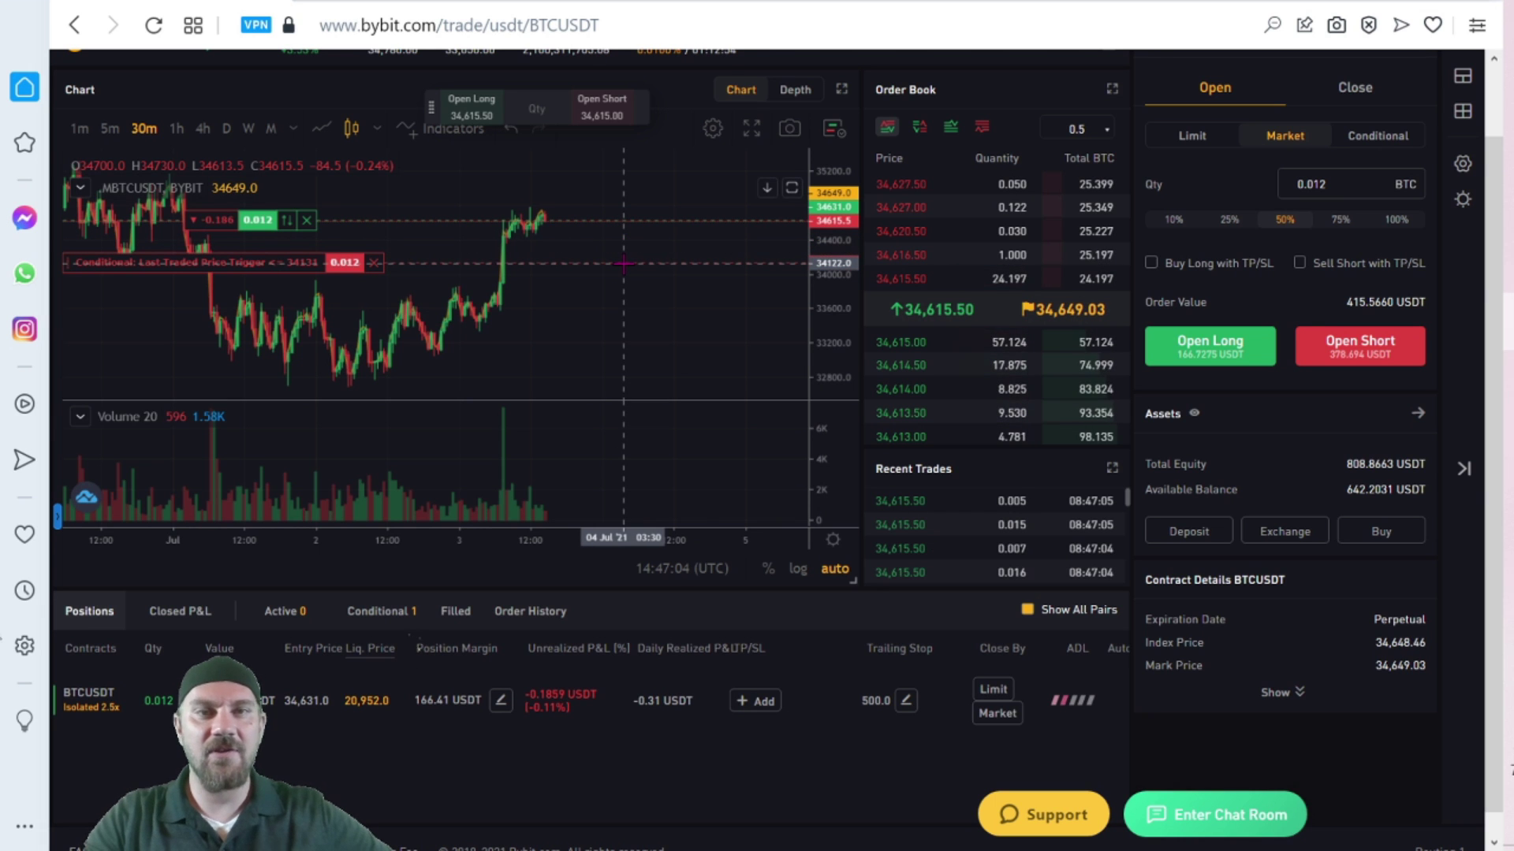
drag(623, 262, 622, 263)
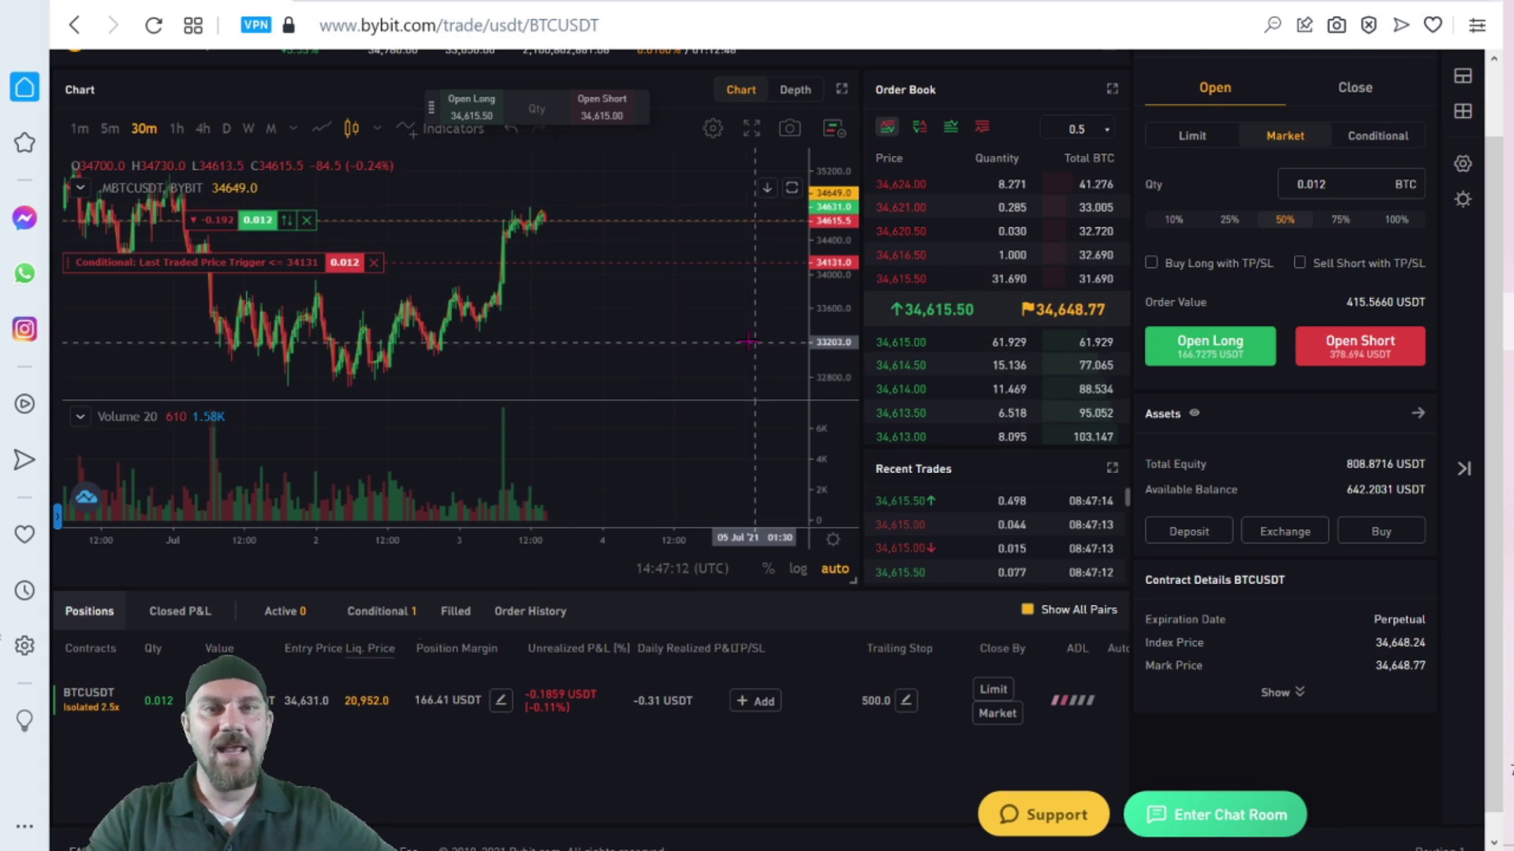
drag(639, 258, 637, 262)
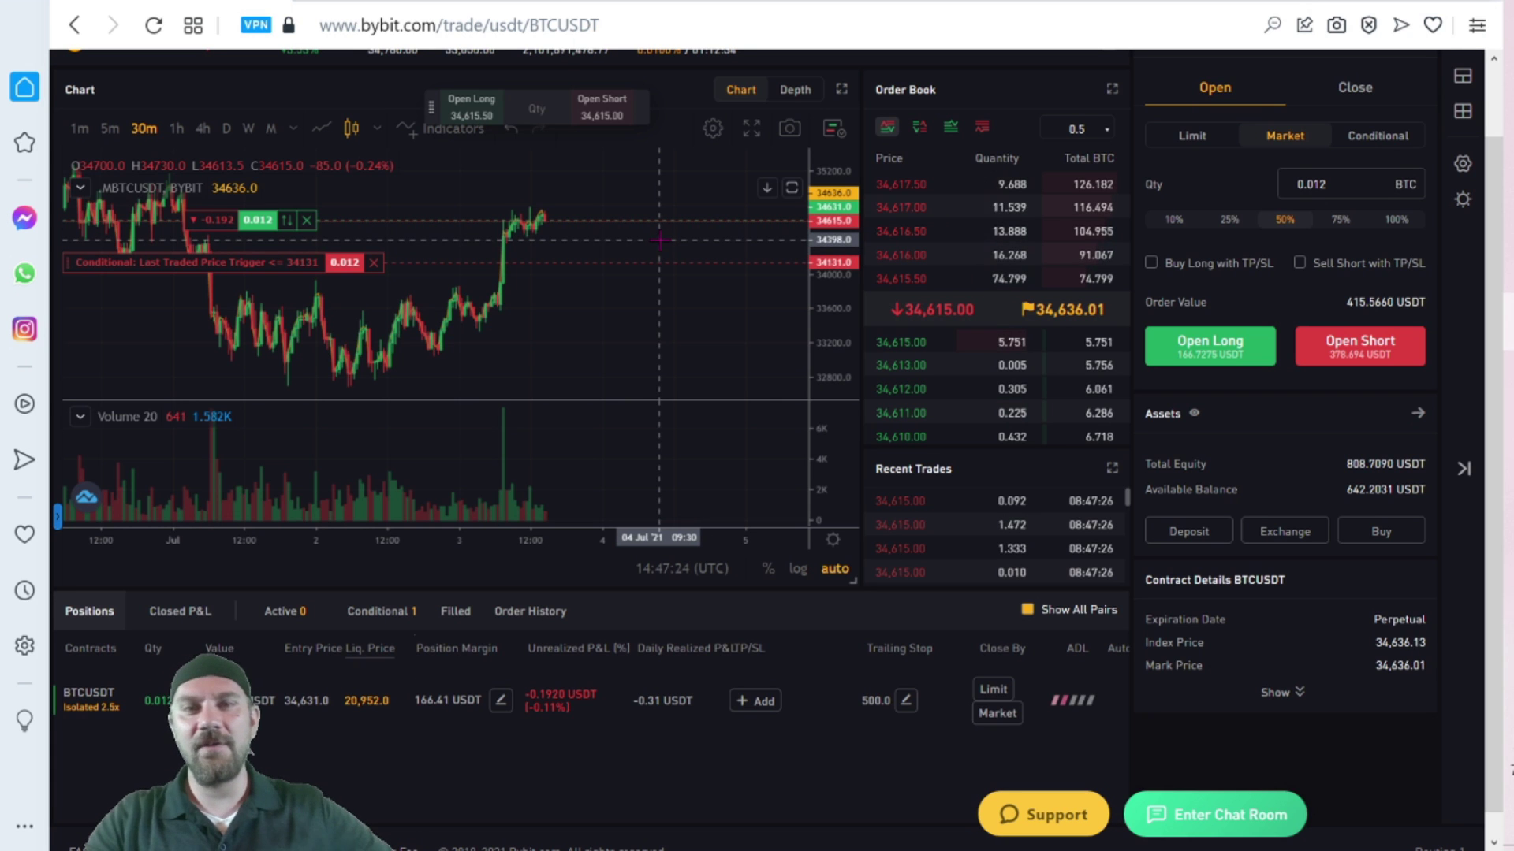
Cancel the position's conditional trailing stop order from the chart and confirm the cancellation.
scroll(658, 240, down, 3)
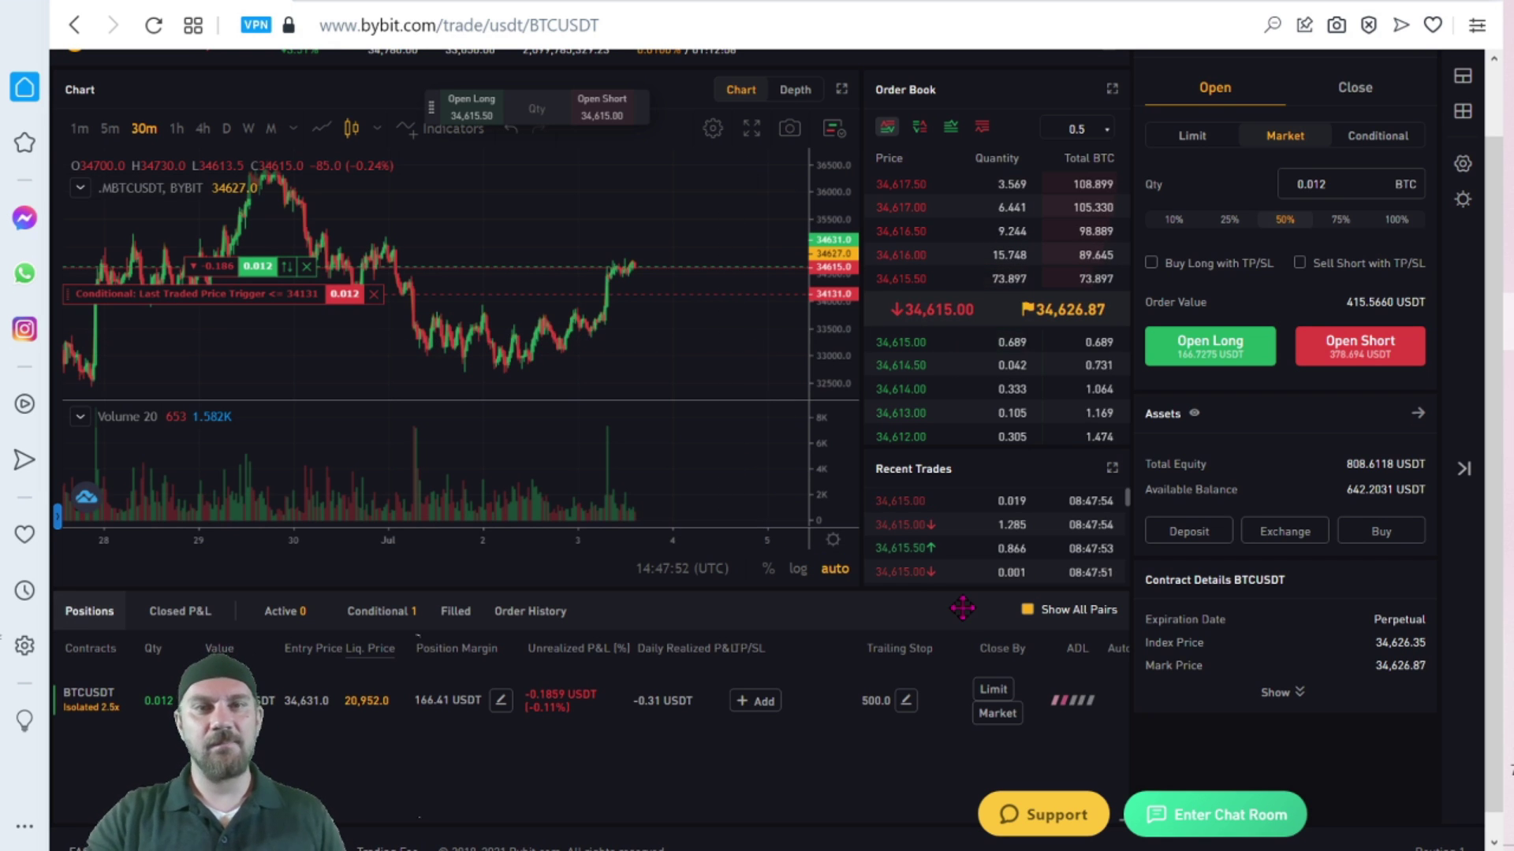
click(373, 295)
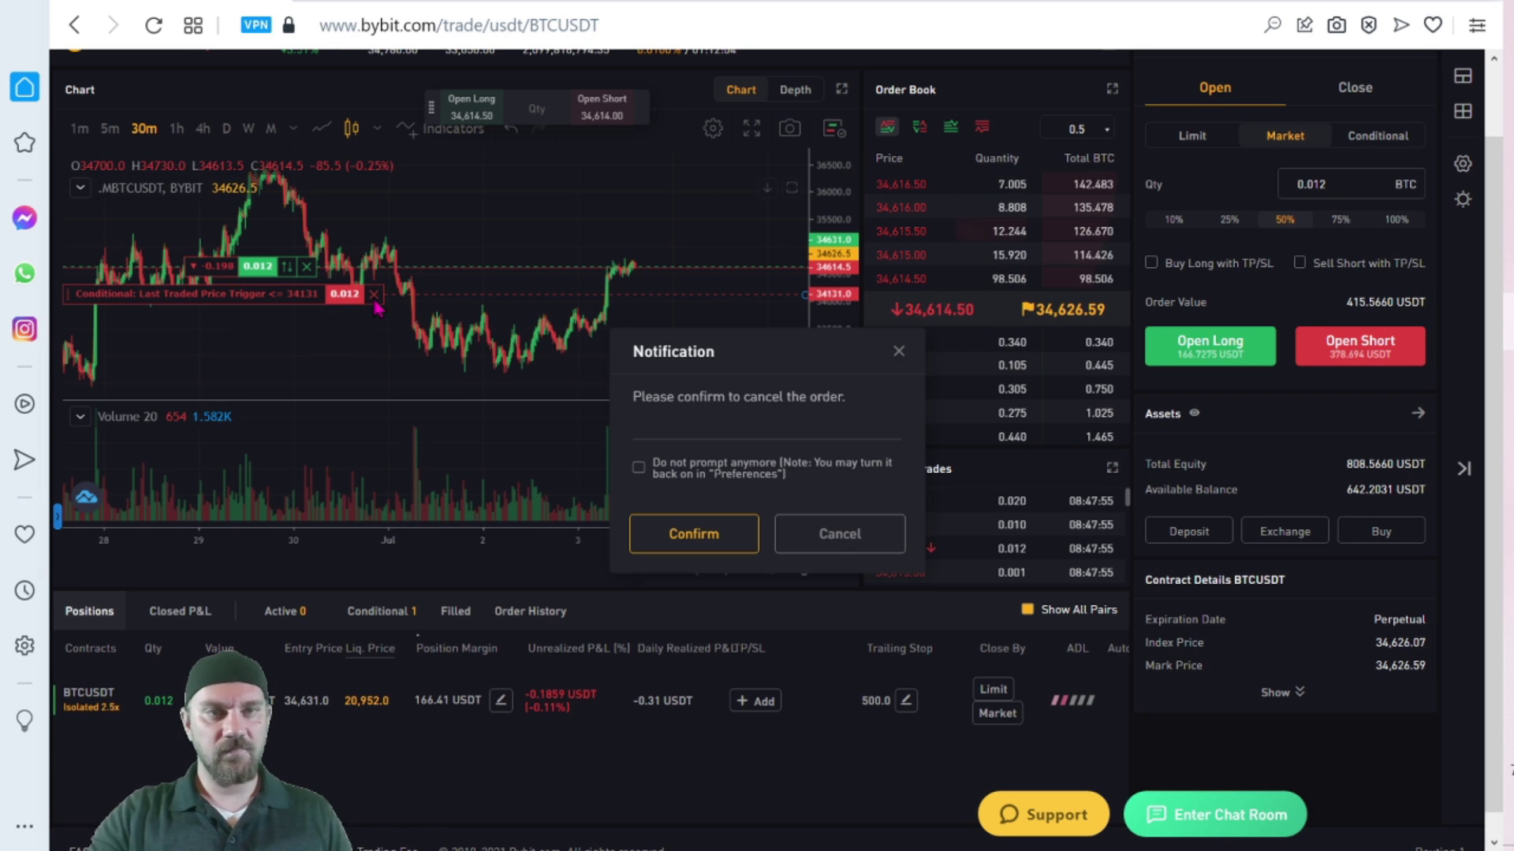
click(722, 544)
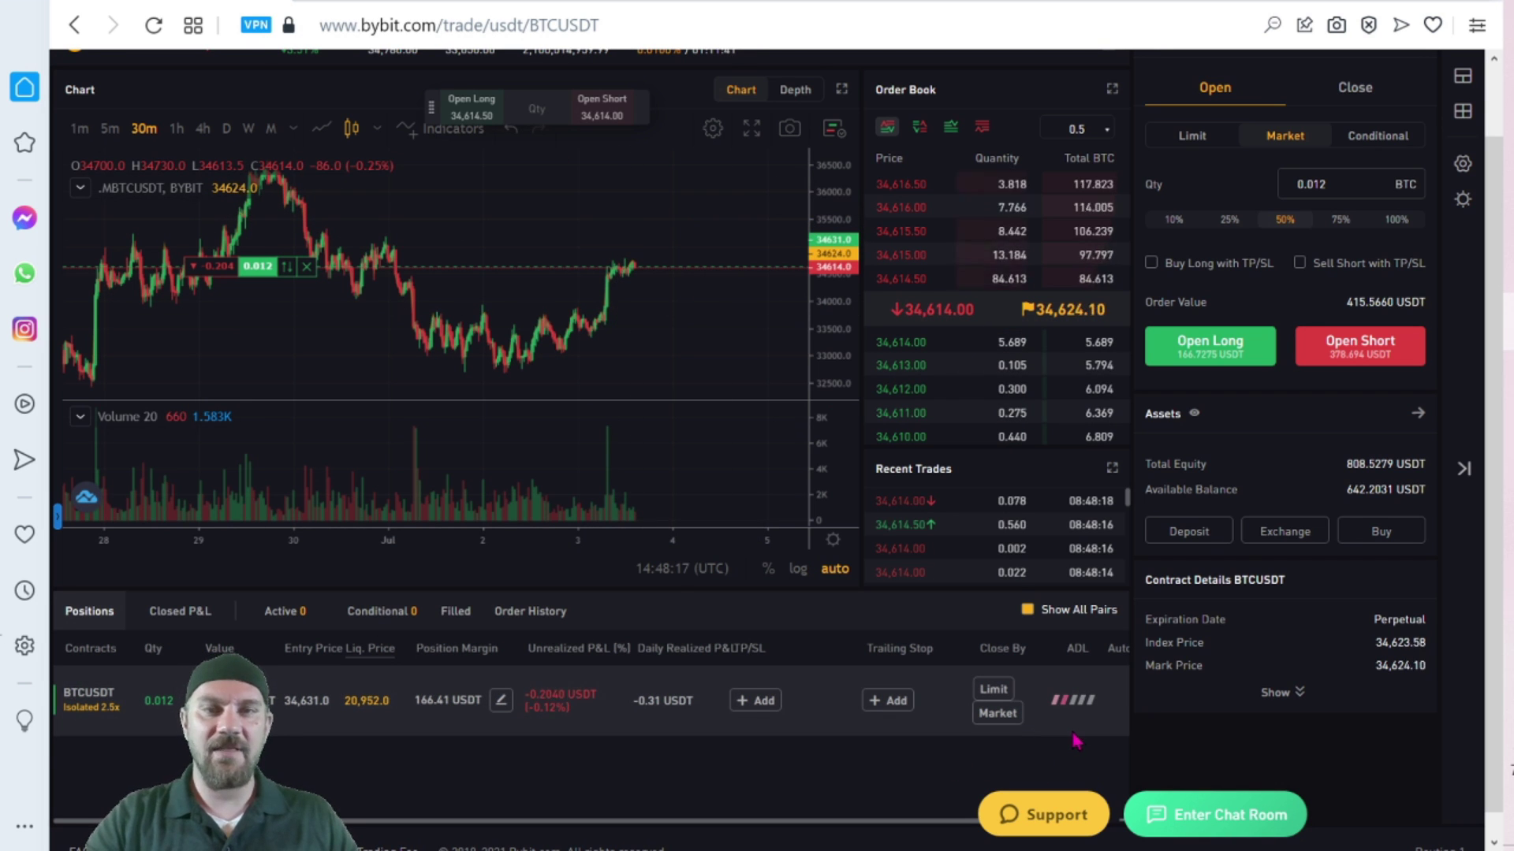
Try closing quantities of 50%, 25% and 10% for a market close of the BTCUSDT position, and cancel the close.
click(998, 713)
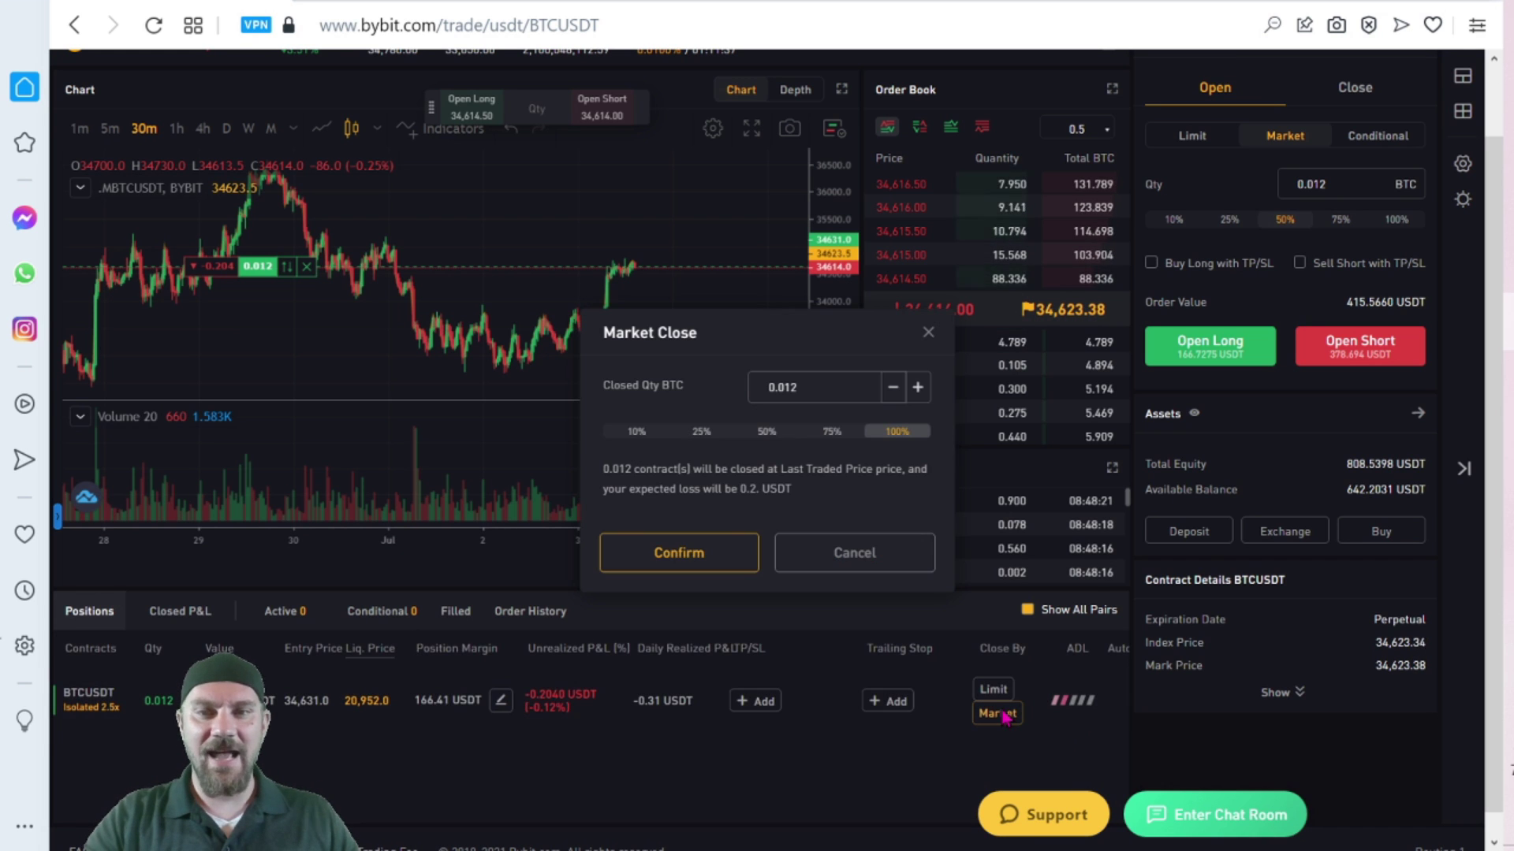
click(767, 441)
click(704, 439)
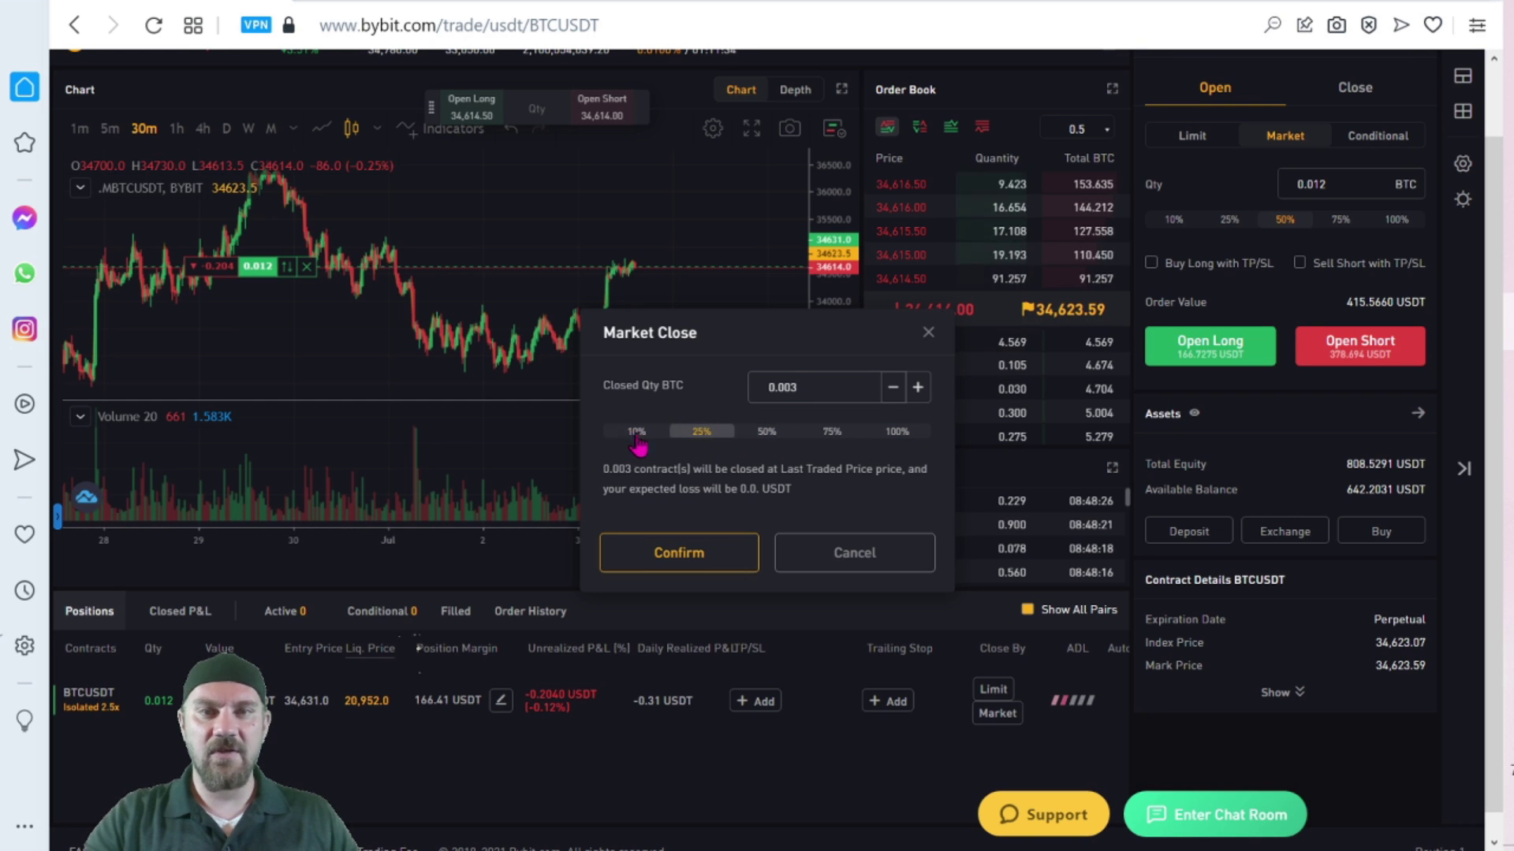
click(635, 434)
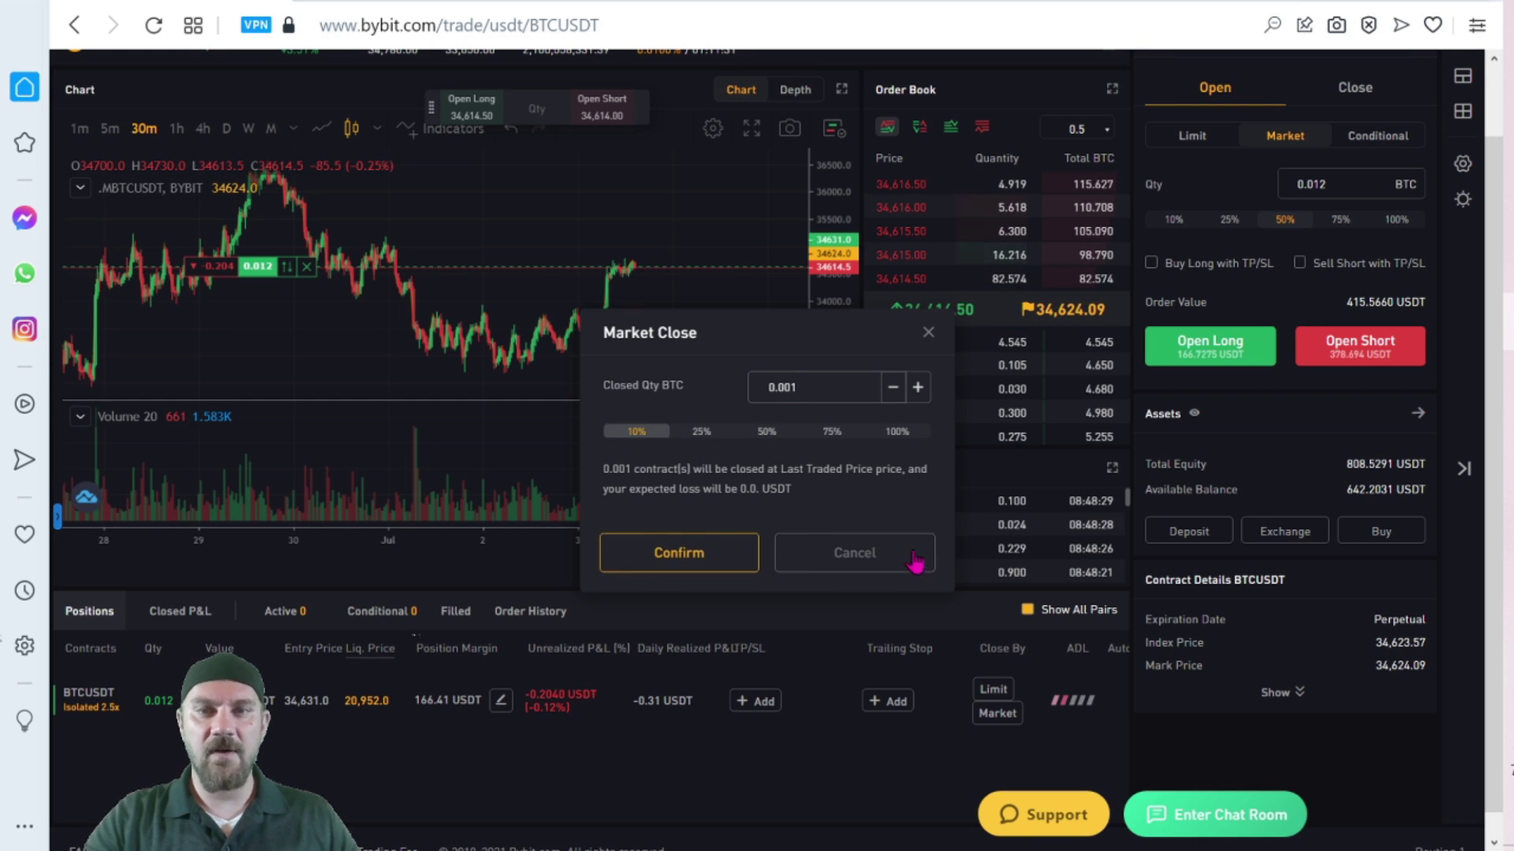
click(877, 566)
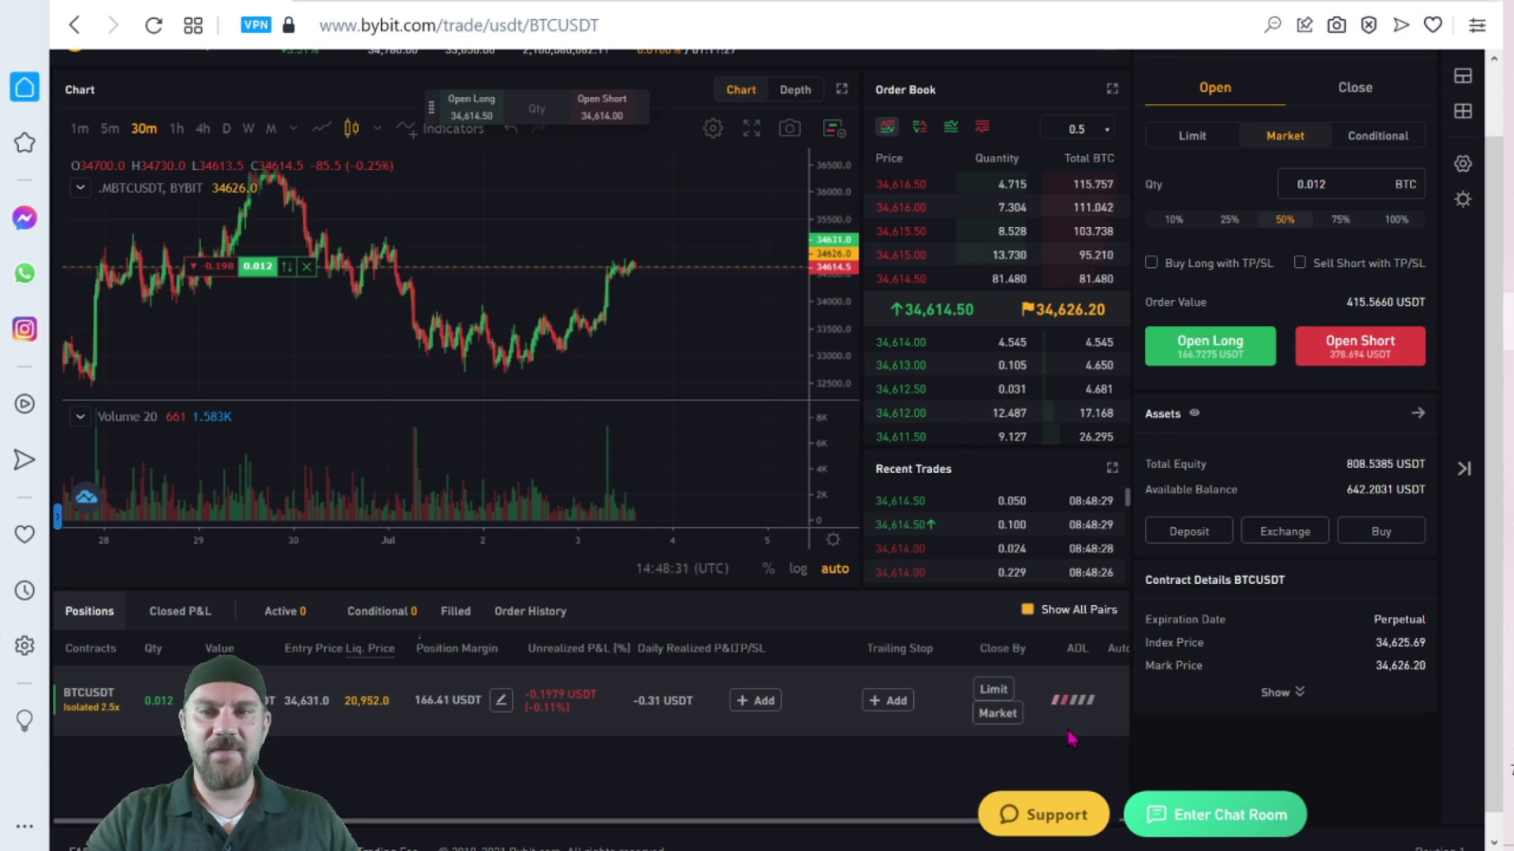
Try a limit close of the full BTCUSDT position with a closing price of 64614.5, and dismiss it without confirming.
click(994, 691)
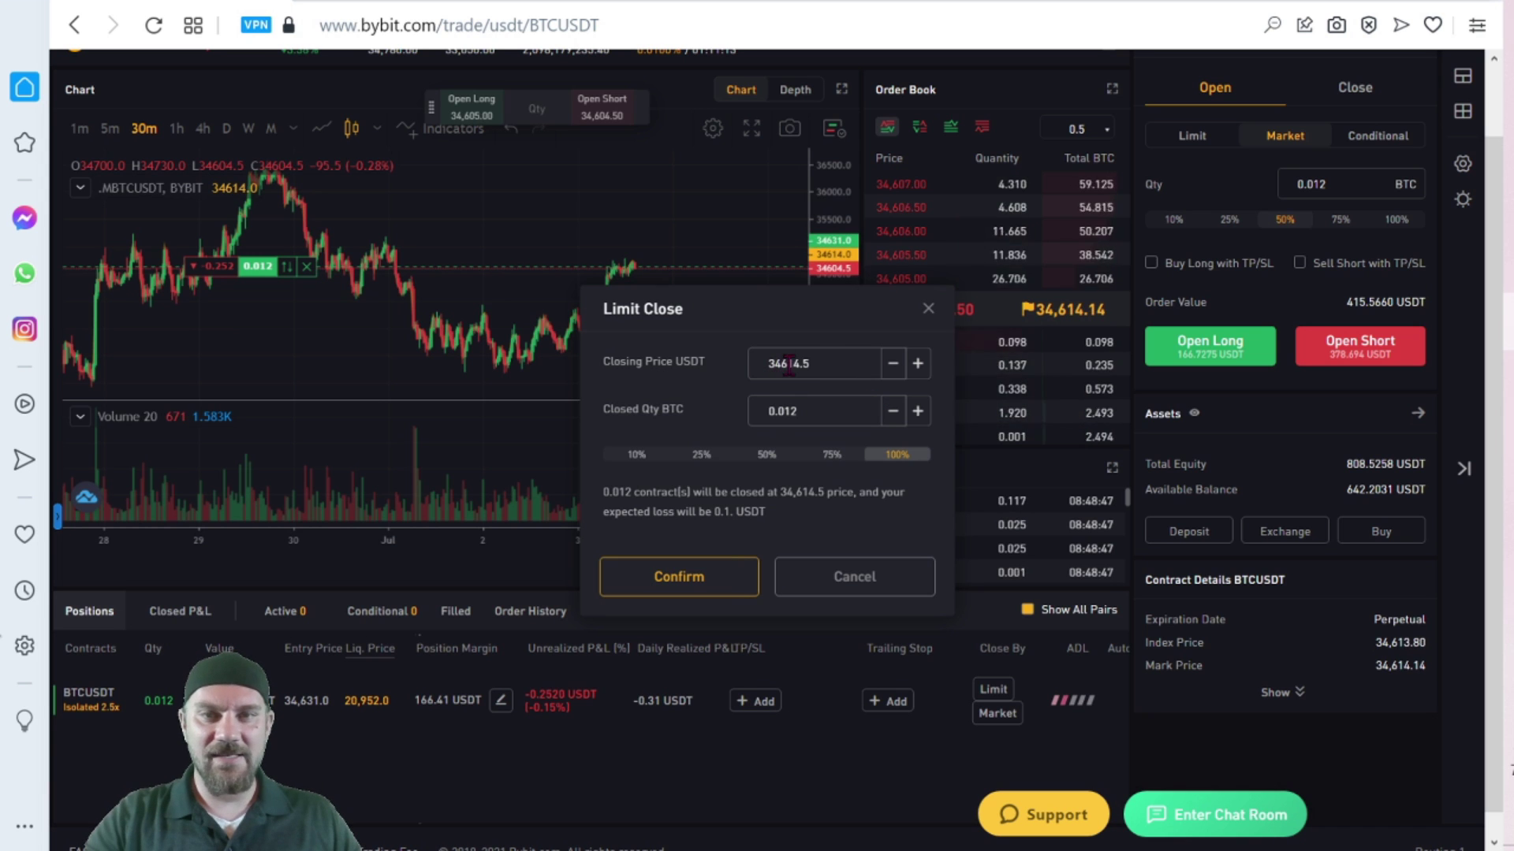
drag(777, 363, 760, 377)
text(6)
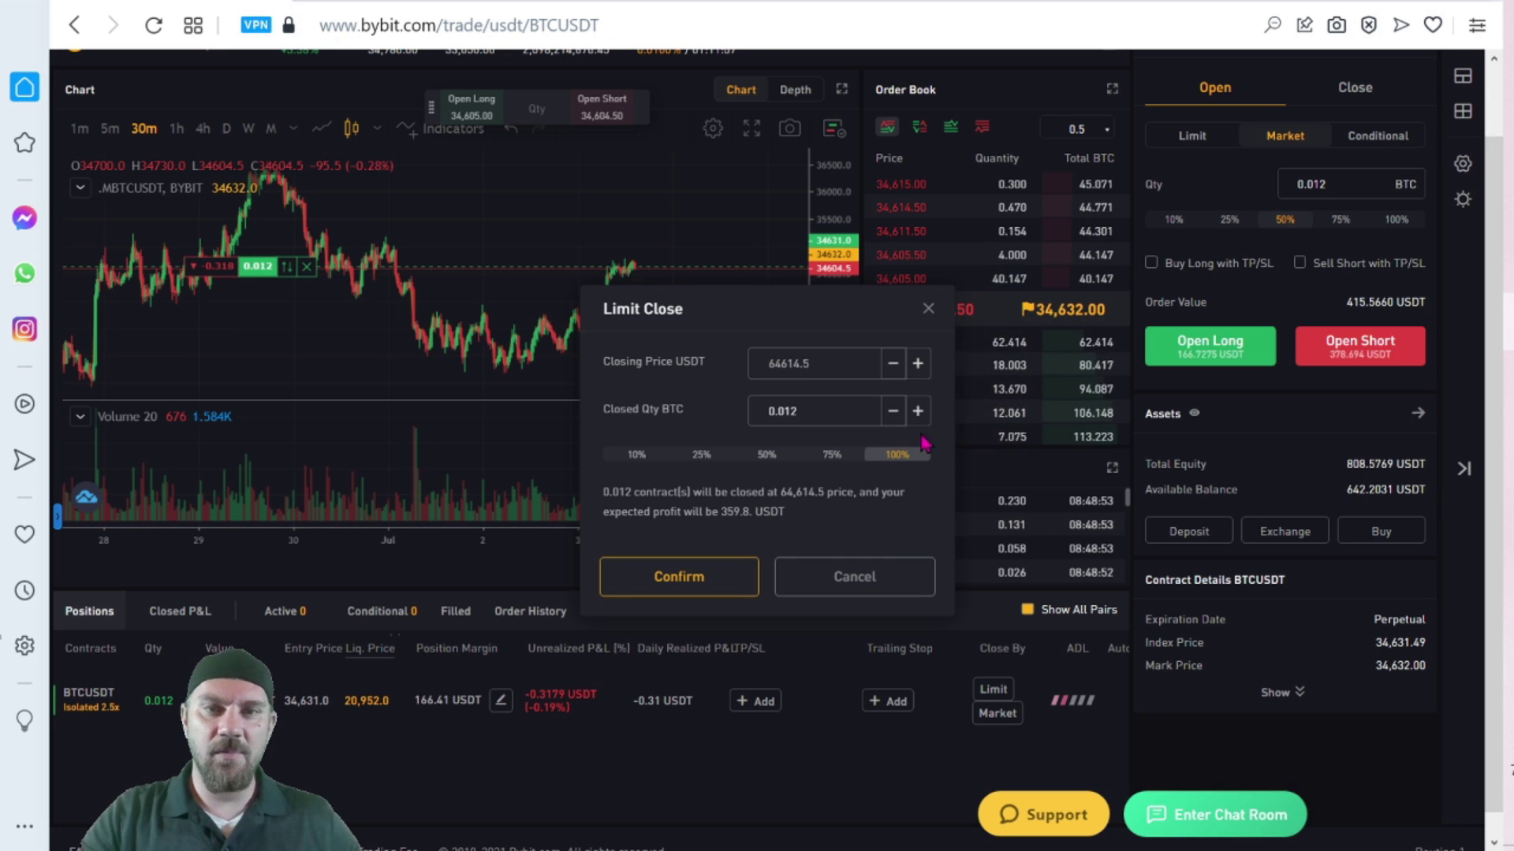
click(929, 309)
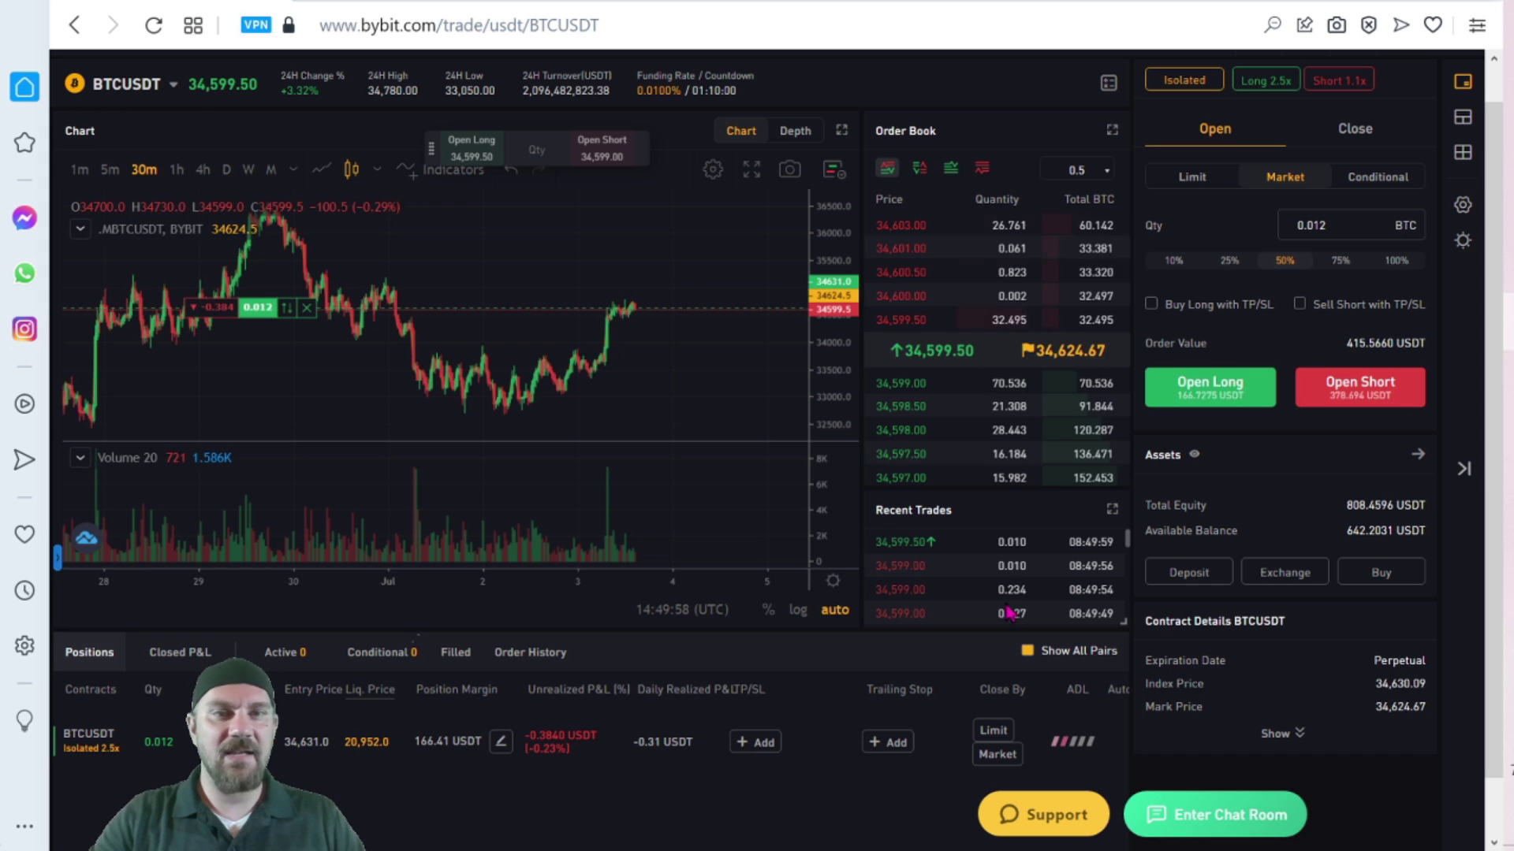
Explore the trading calculator's Profit/Loss, Target Price and Liq. Price modes for long and short positions with 21x leverage, and close it.
click(1108, 84)
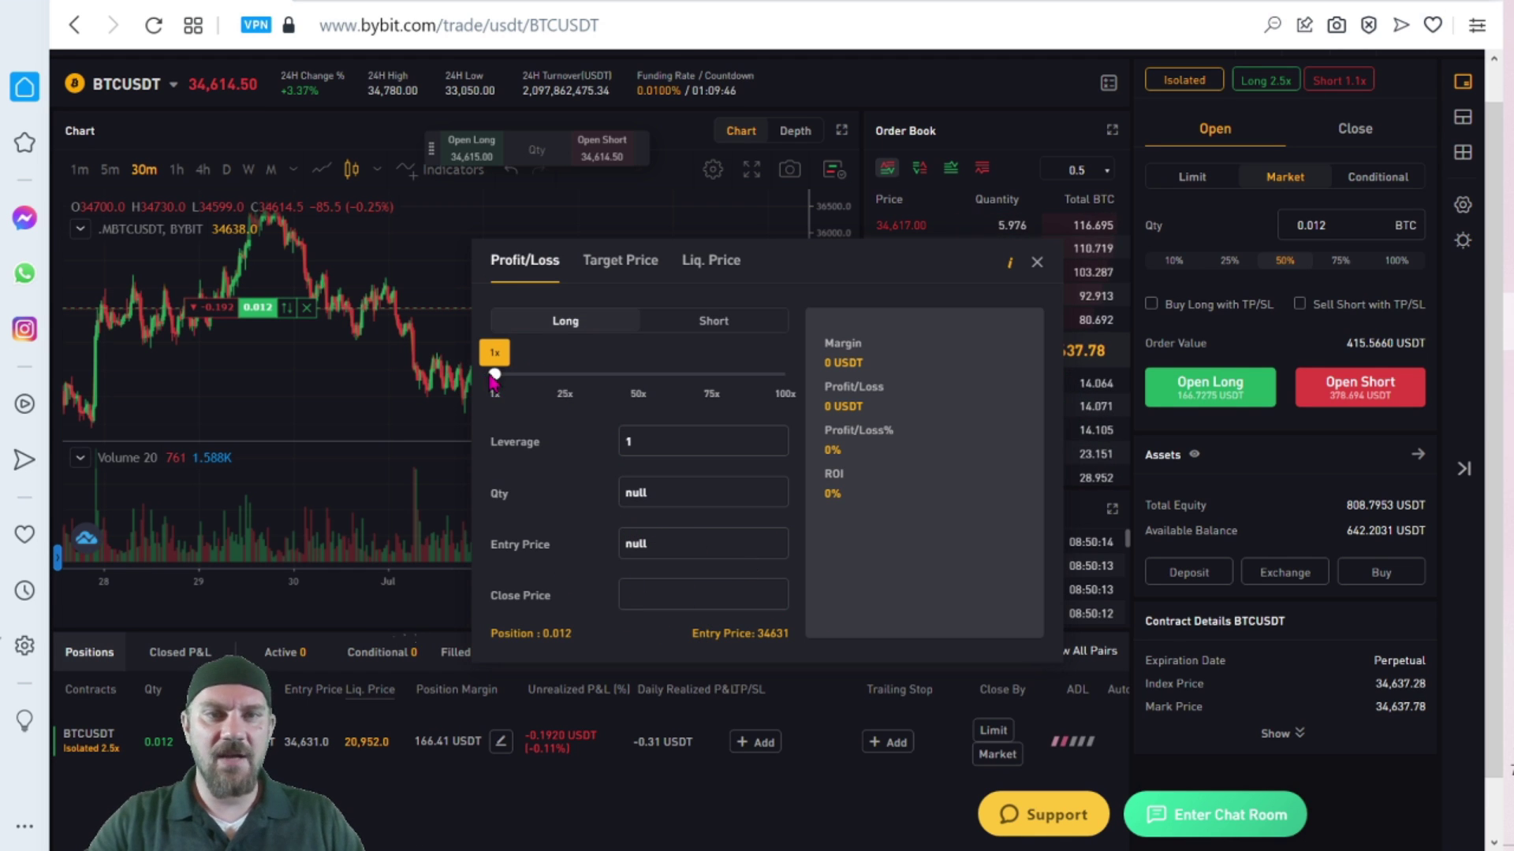
drag(494, 380, 544, 599)
drag(495, 375, 554, 376)
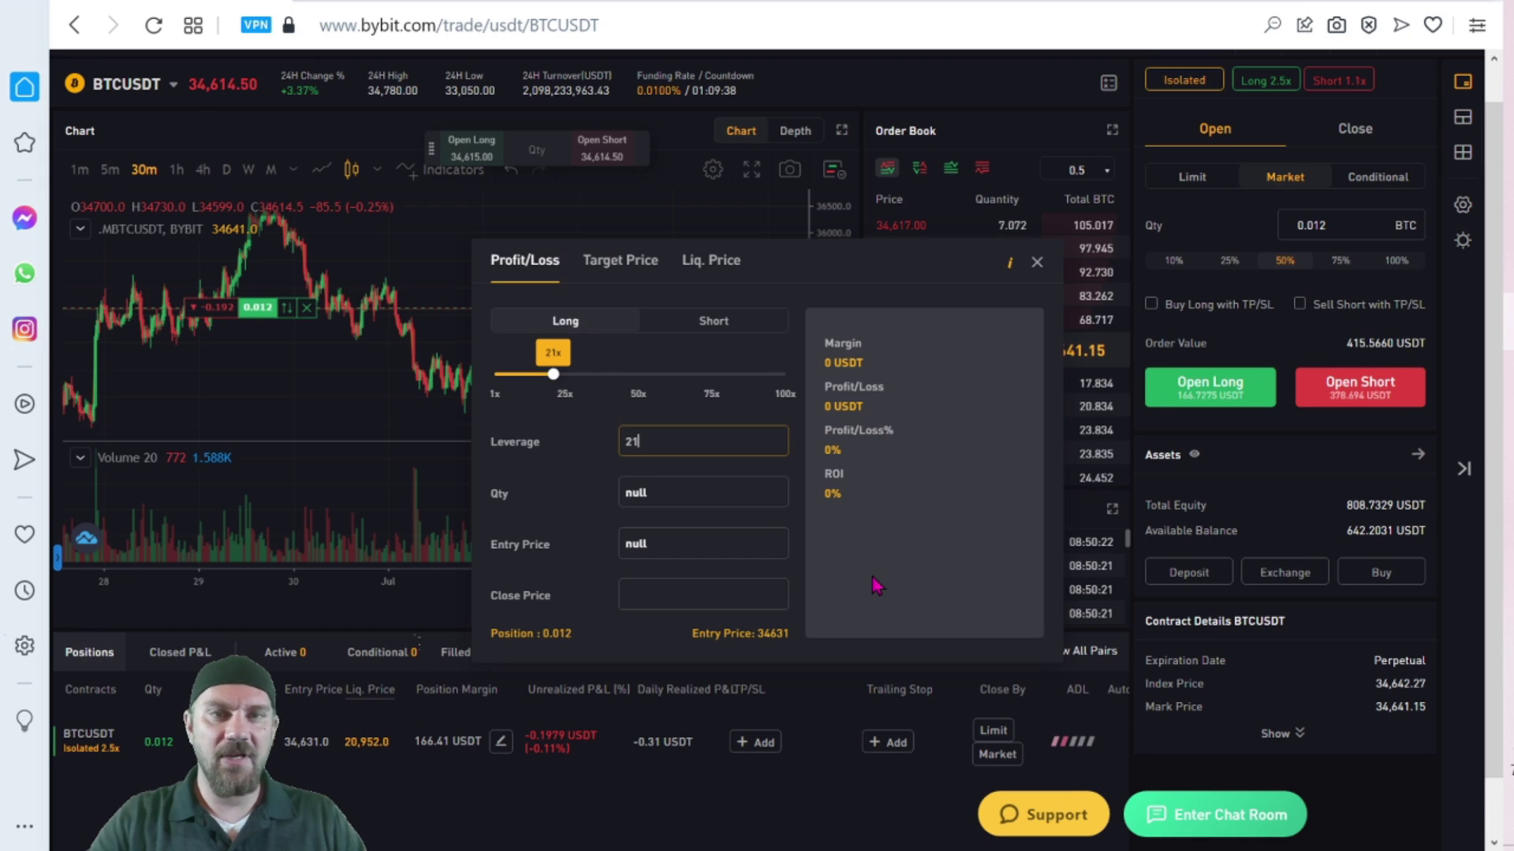
click(719, 324)
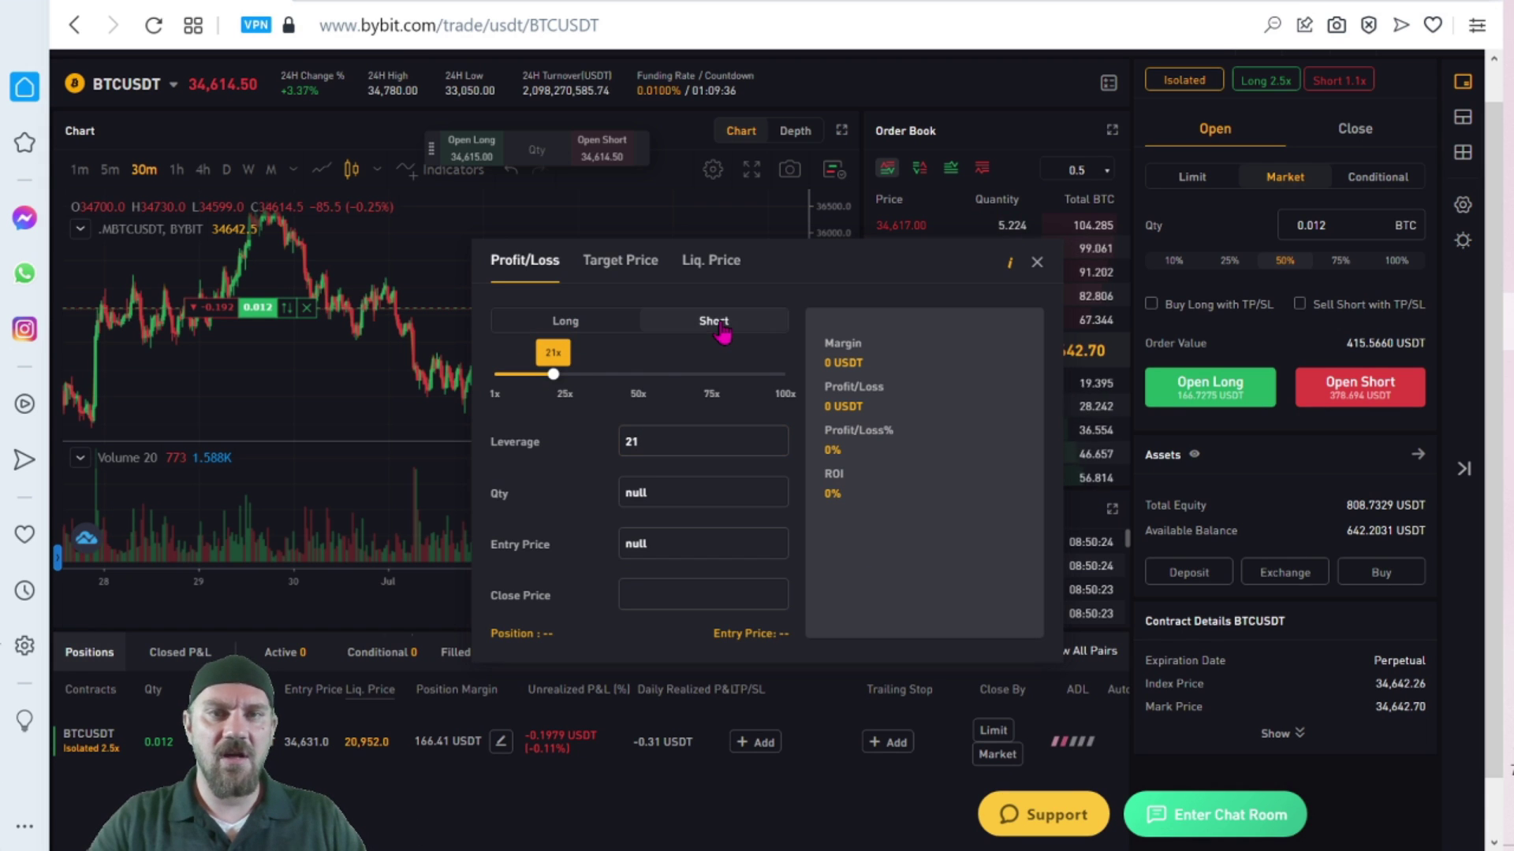
click(632, 270)
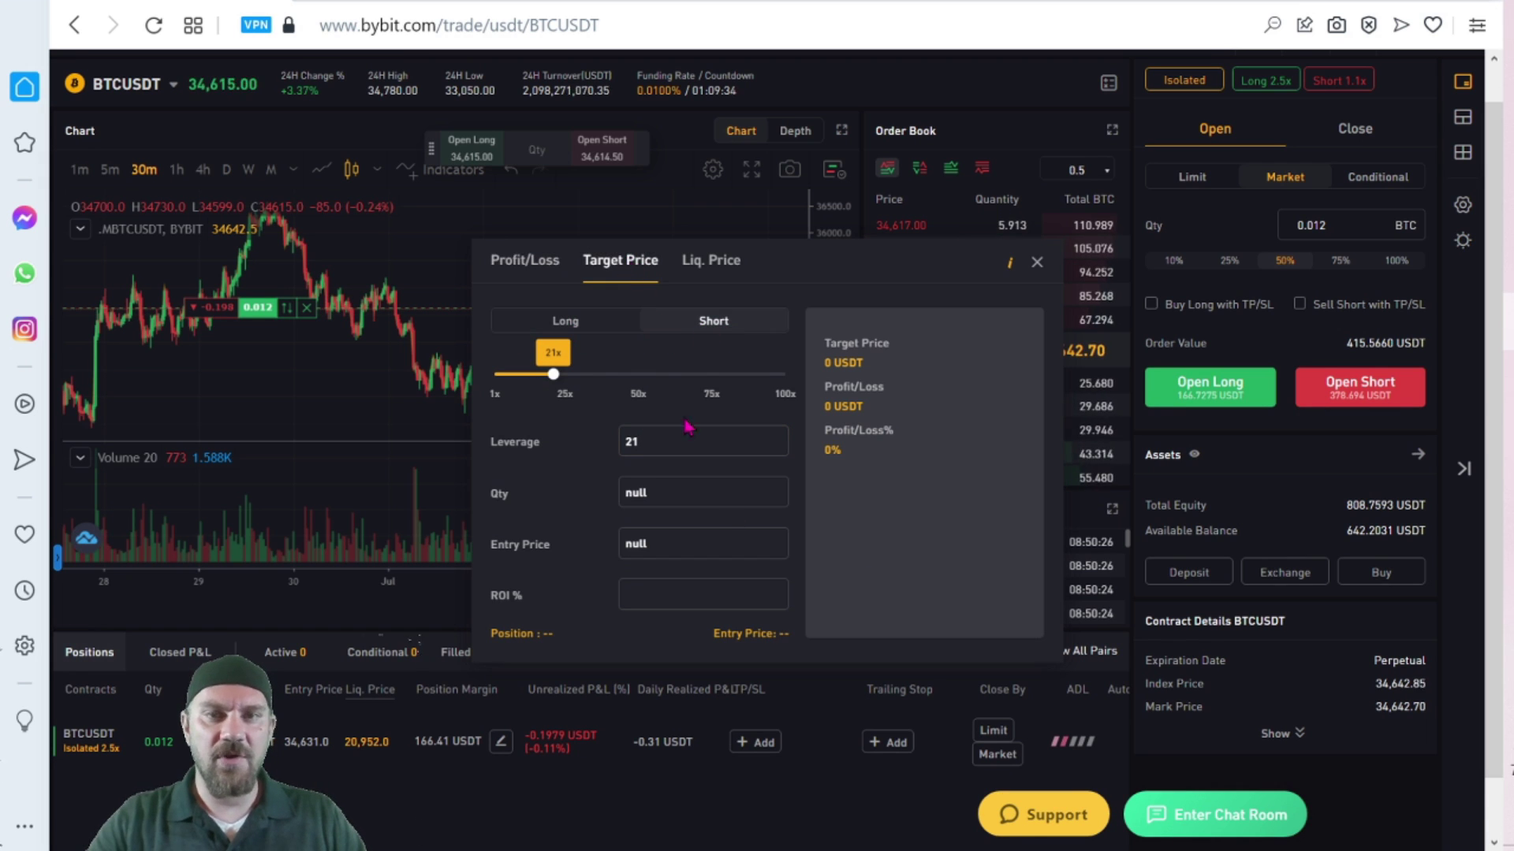
click(719, 269)
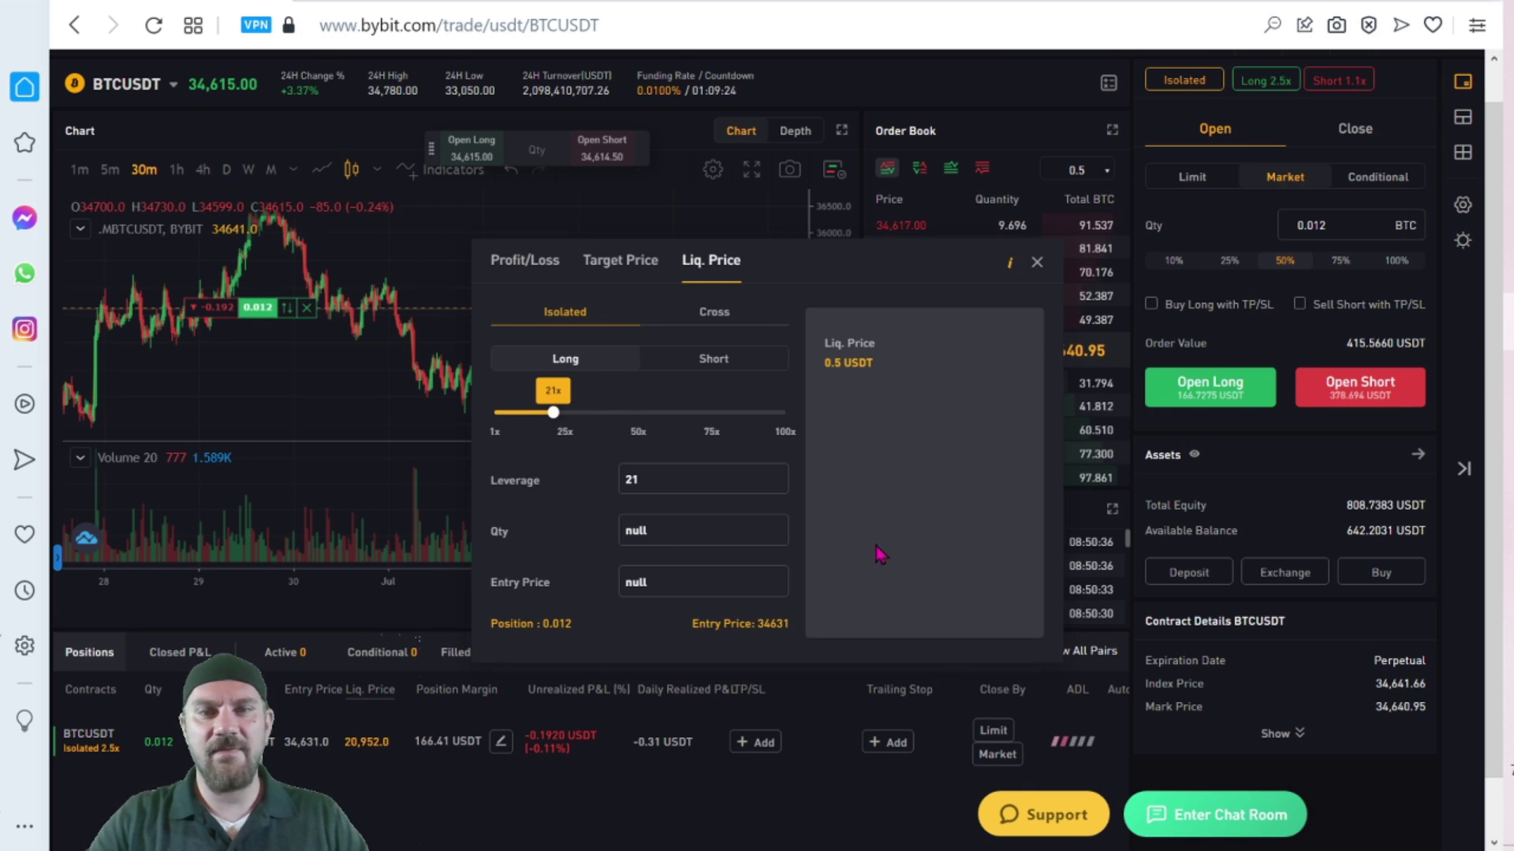
click(1037, 264)
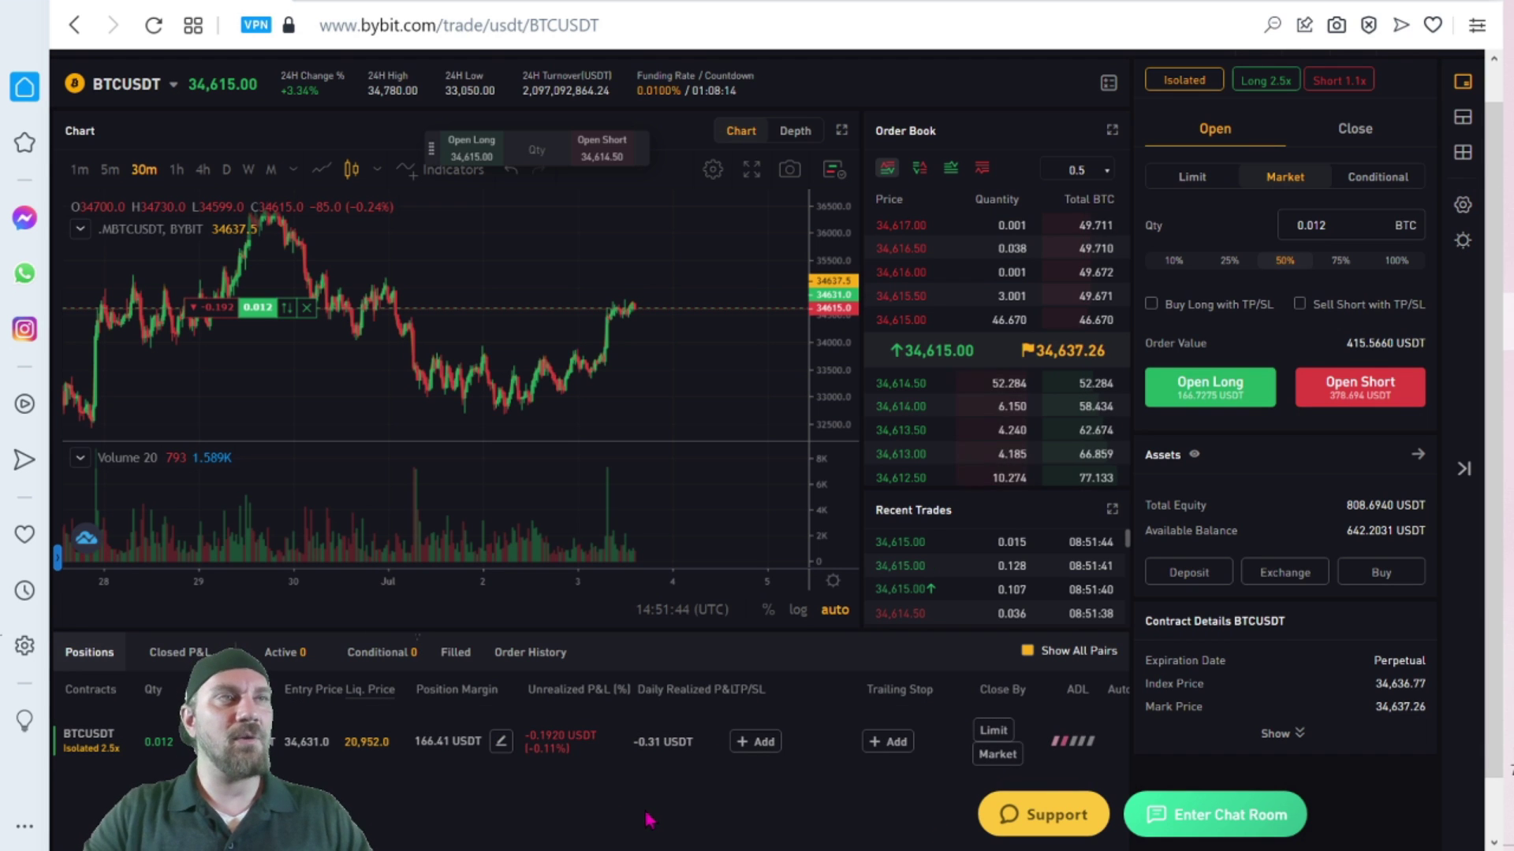
Examine the BTCUSDT funding rate and its countdown alongside the open position's daily realized P&L.
mouse_move(743, 62)
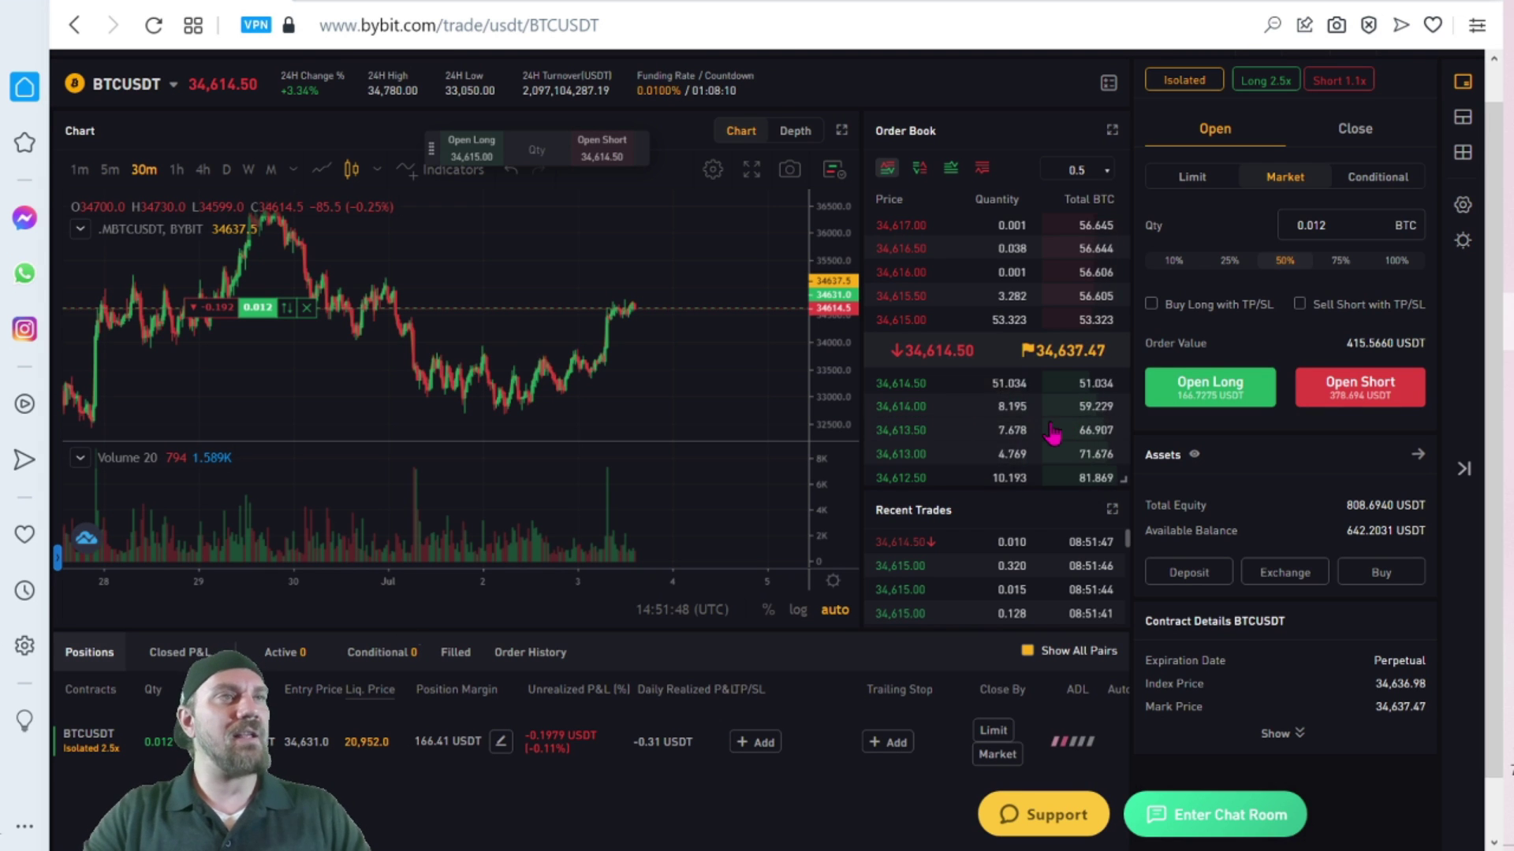
scroll(1013, 500, down, 1)
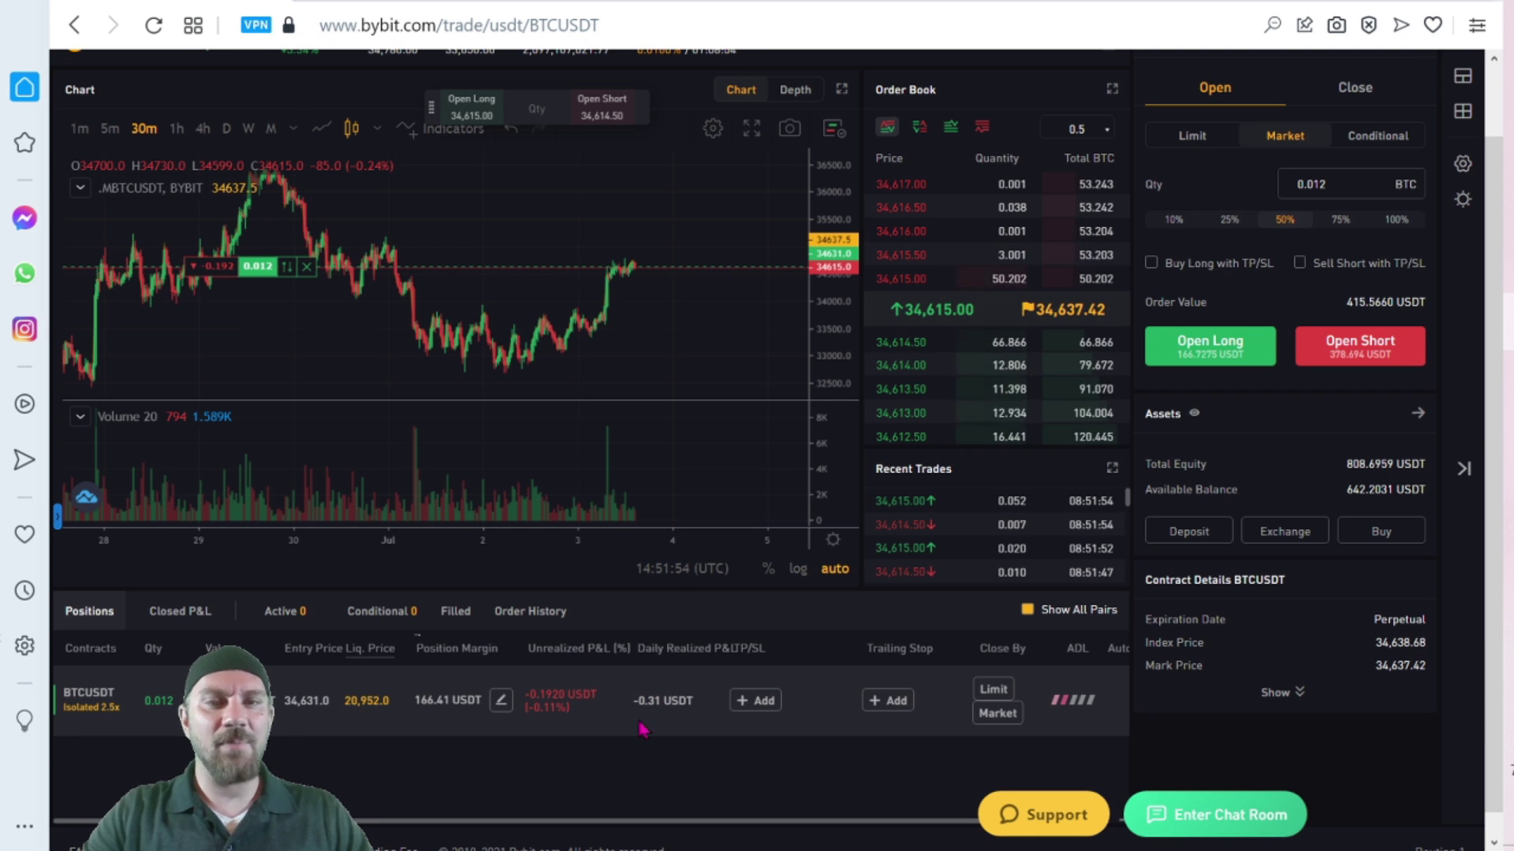
scroll(684, 729, up, 1)
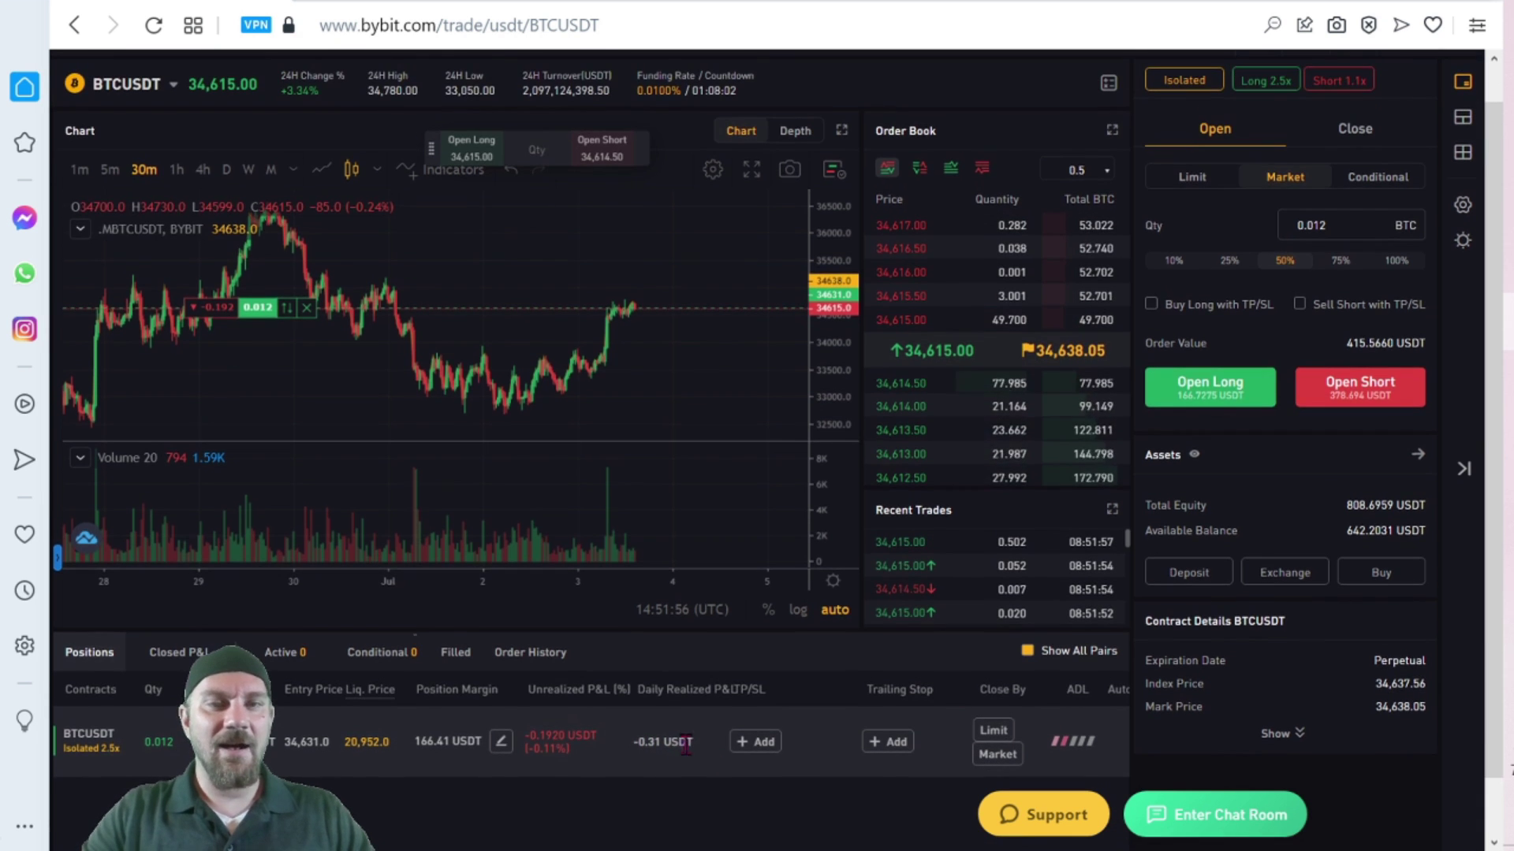
scroll(706, 355, up, 2)
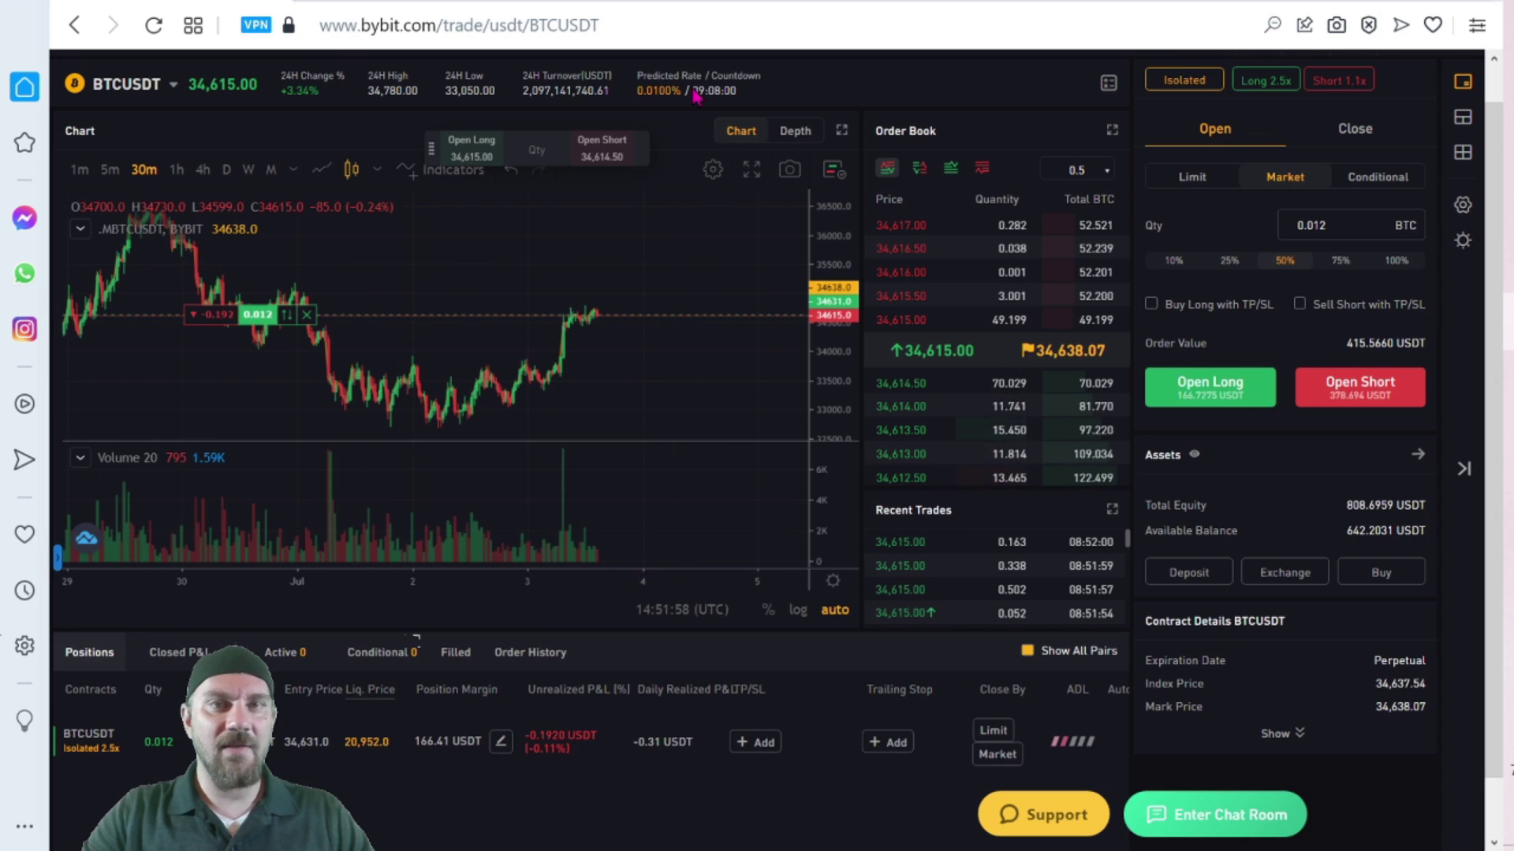
scroll(678, 725, down, 1)
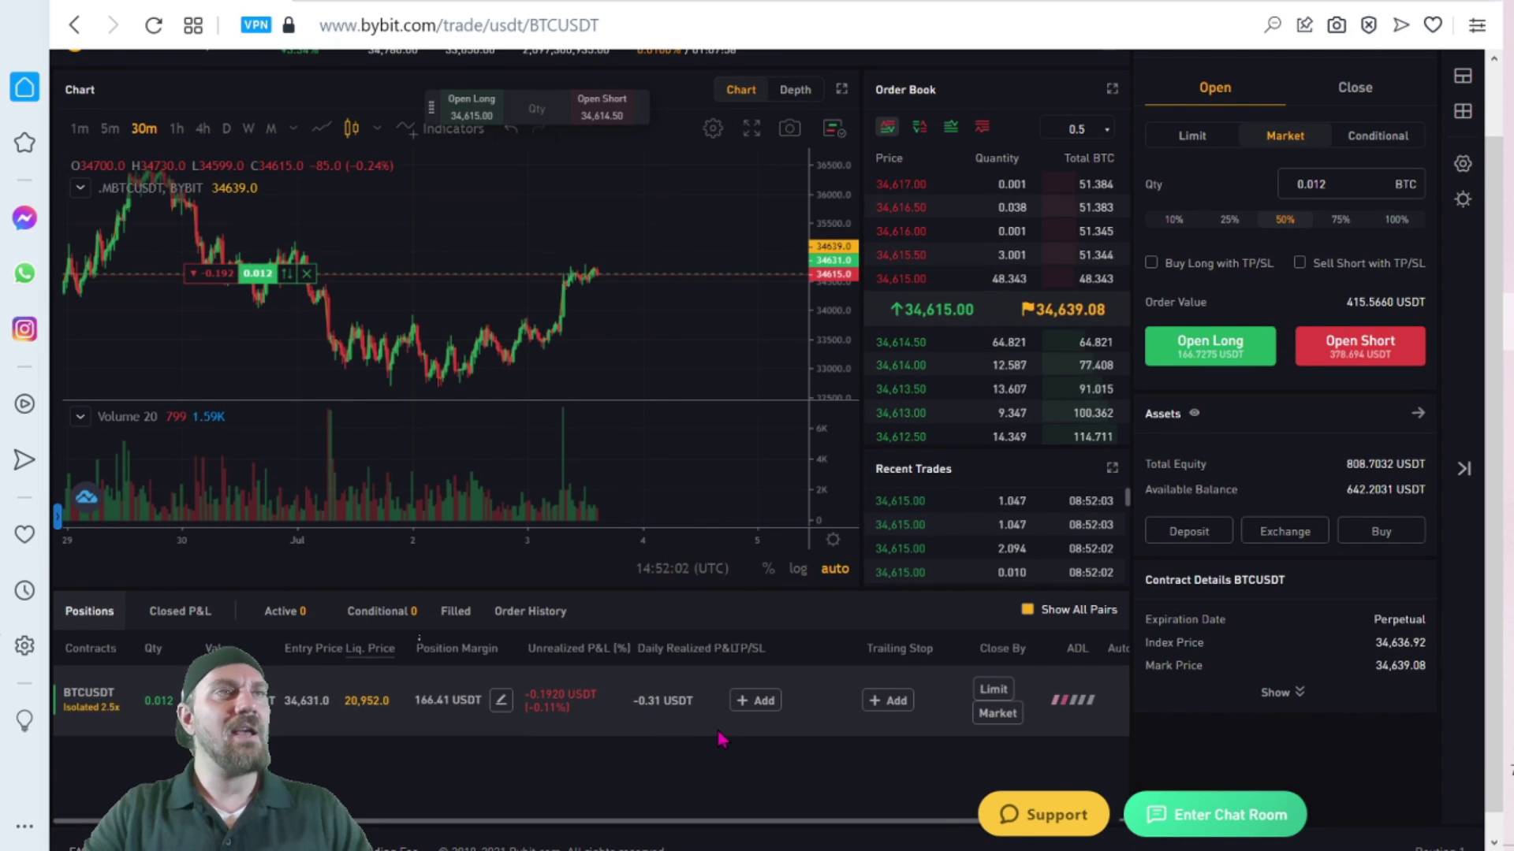
mouse_move(679, 712)
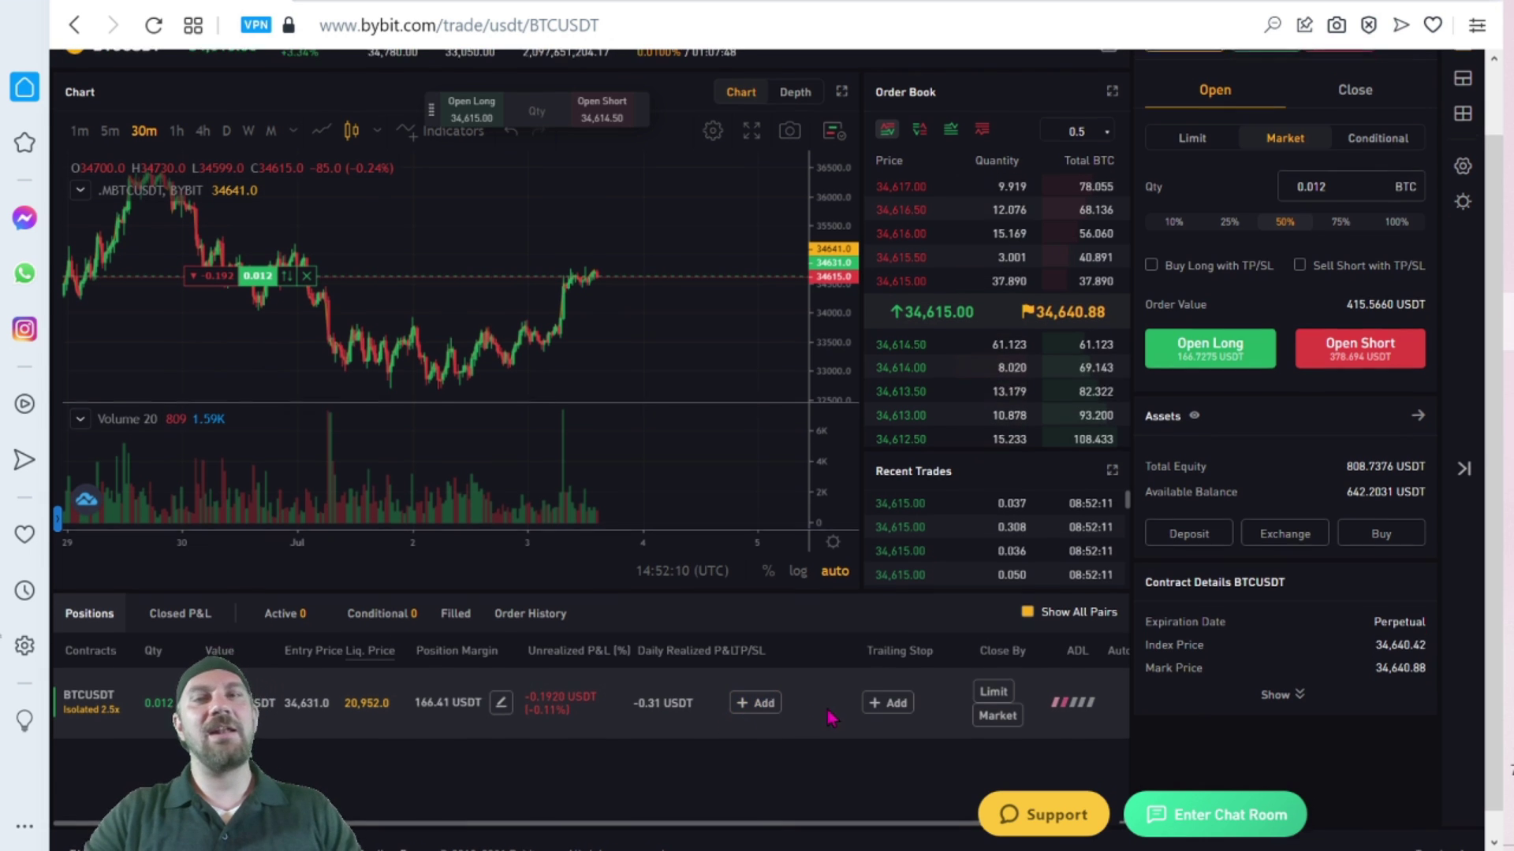
Go to the account's security settings, switch to subaccount management and open the form for creating a subaccount.
scroll(828, 717, up, 1)
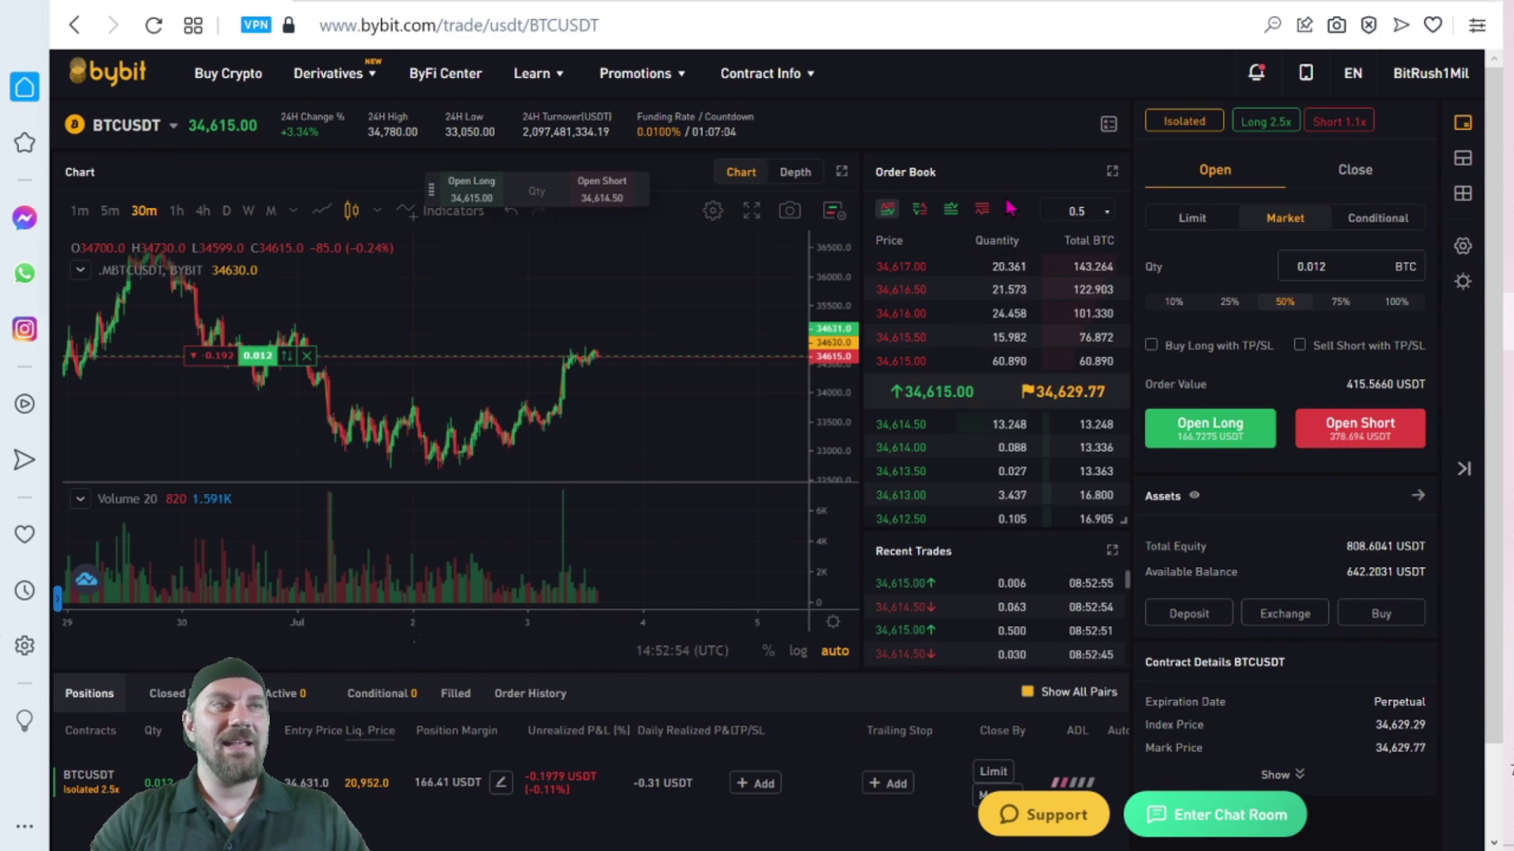
mouse_move(1421, 82)
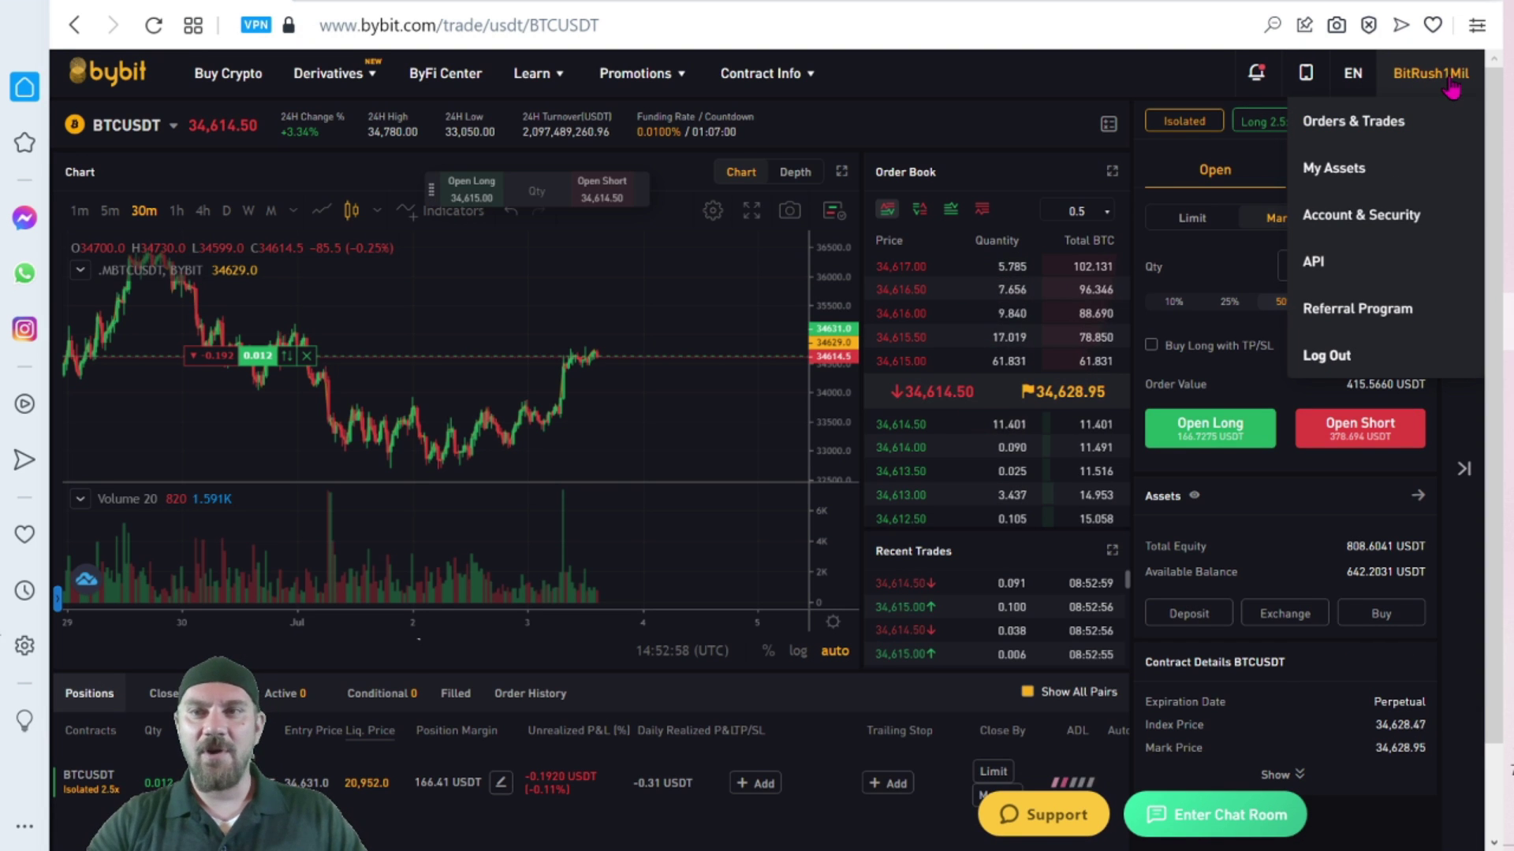
click(1347, 223)
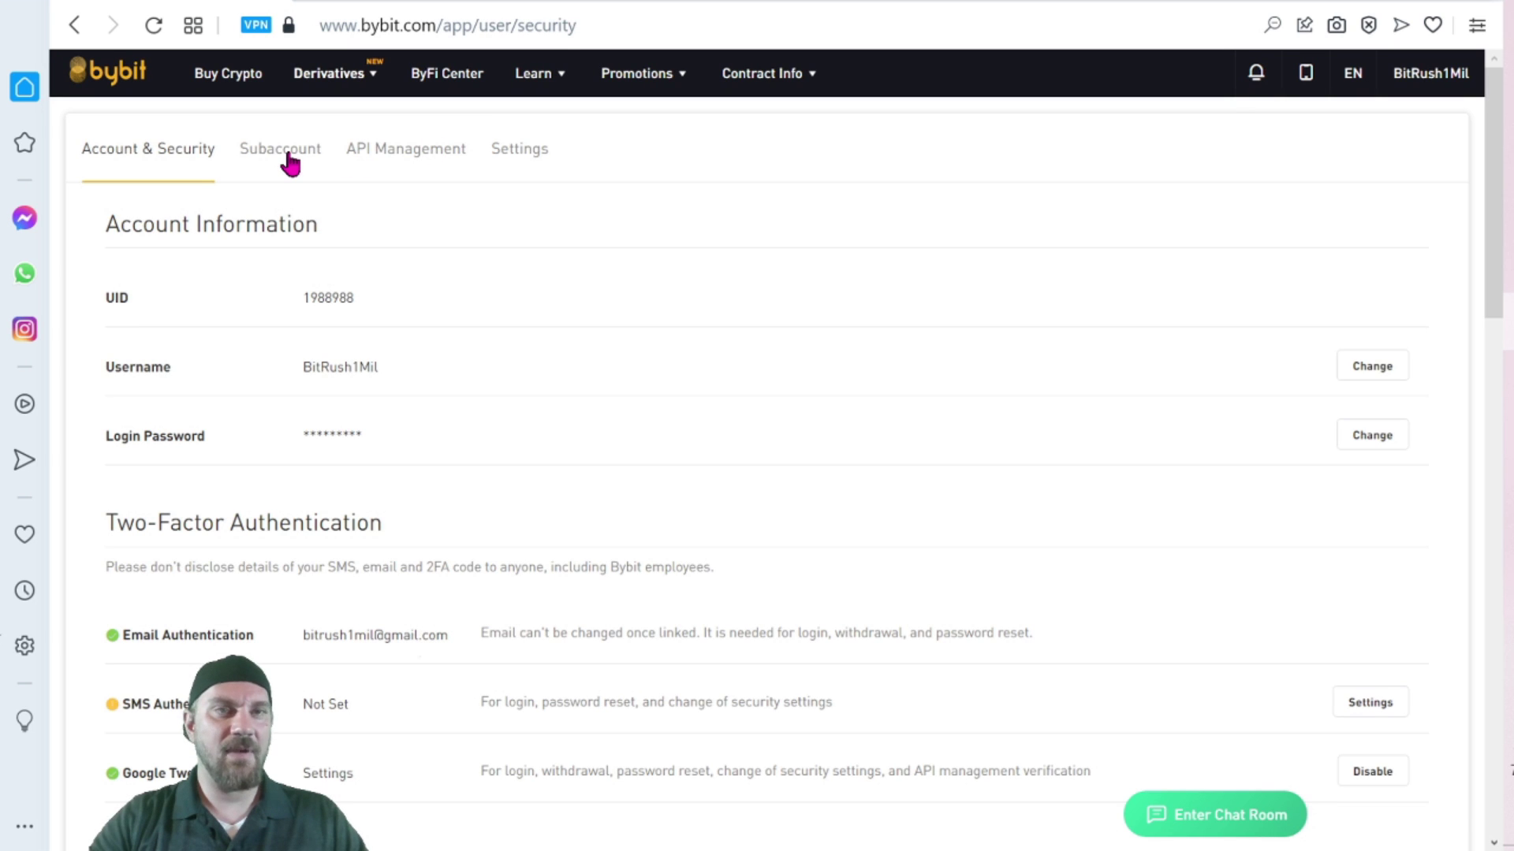
click(289, 161)
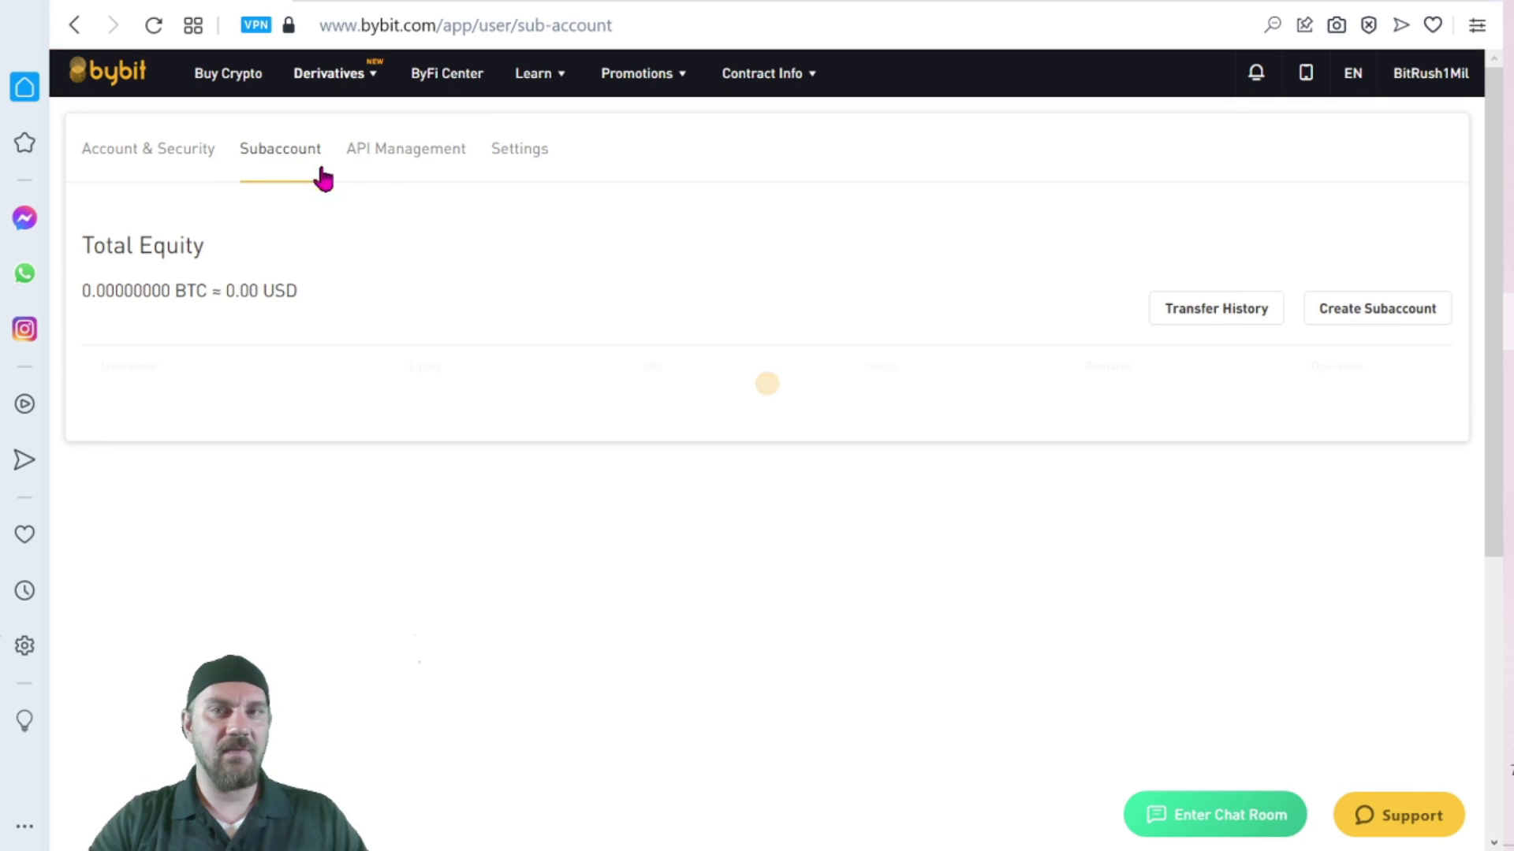
click(767, 628)
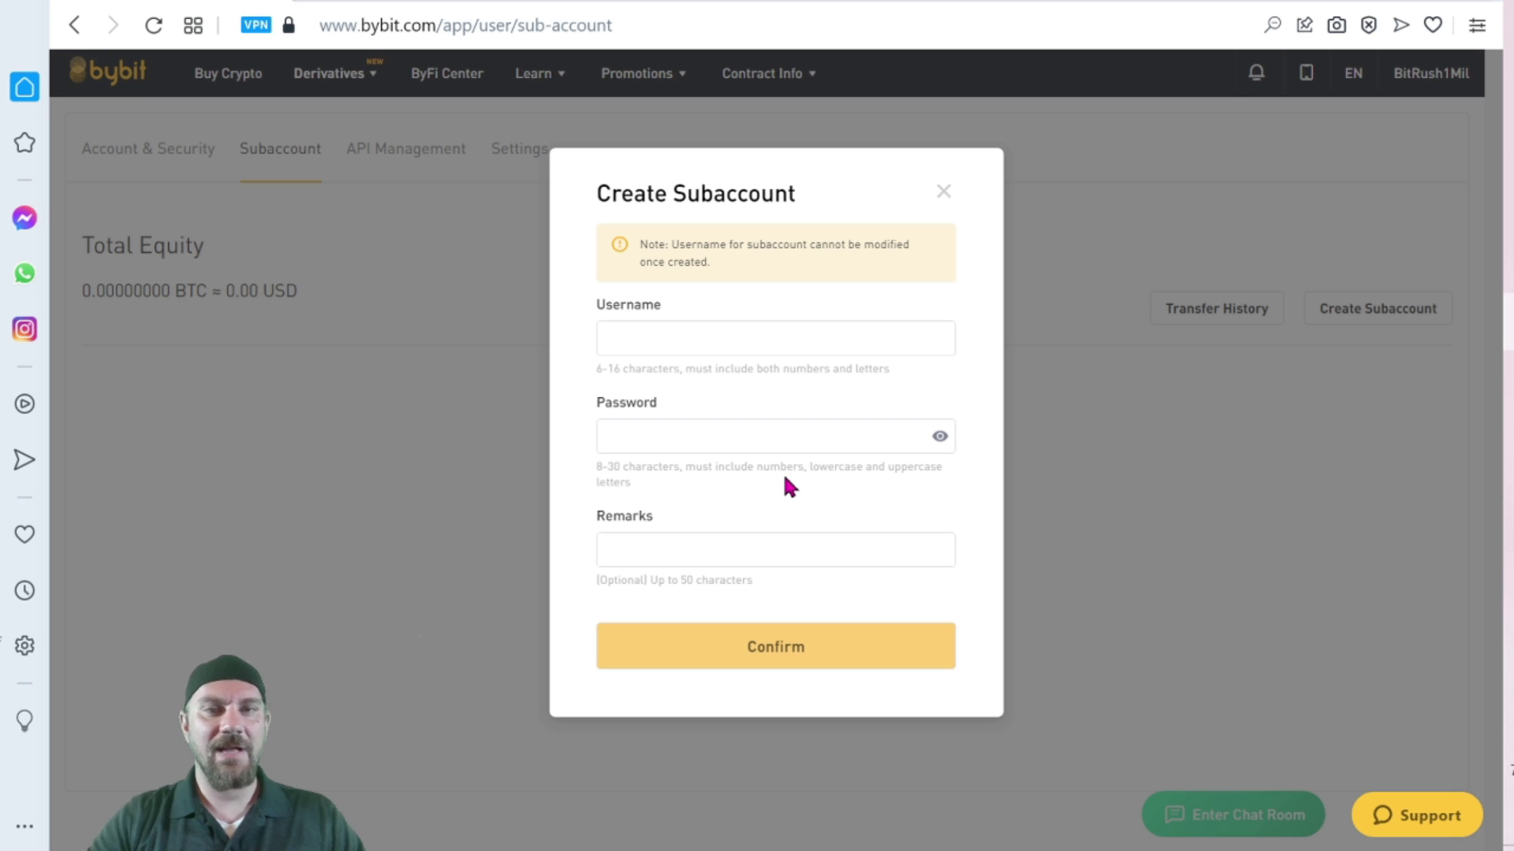
Examine the username, password and remarks fields of the Create Subaccount form, and close it without creating a subaccount.
click(885, 540)
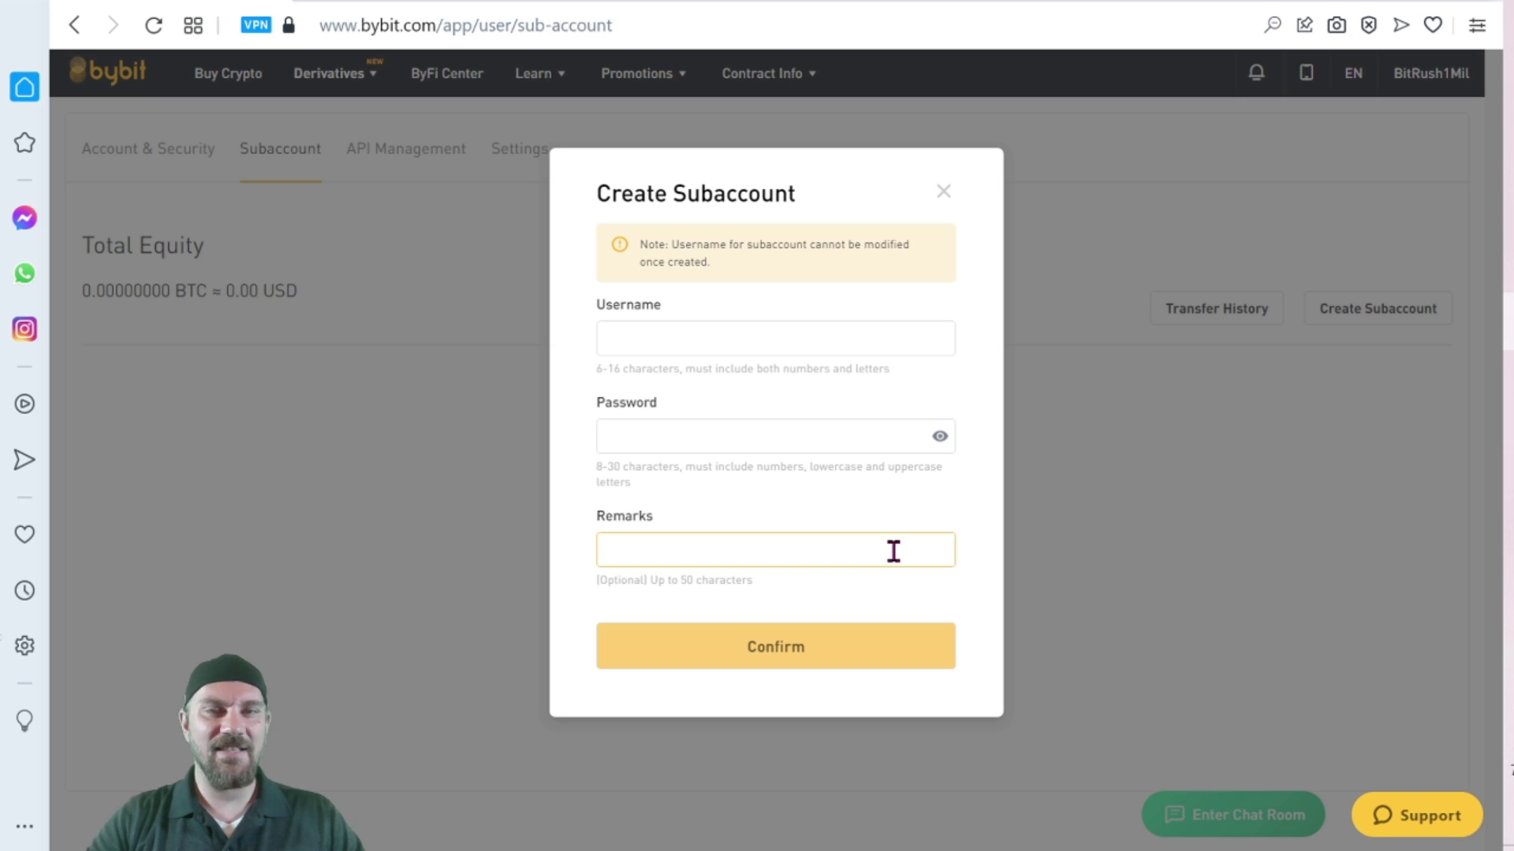
click(802, 579)
click(886, 542)
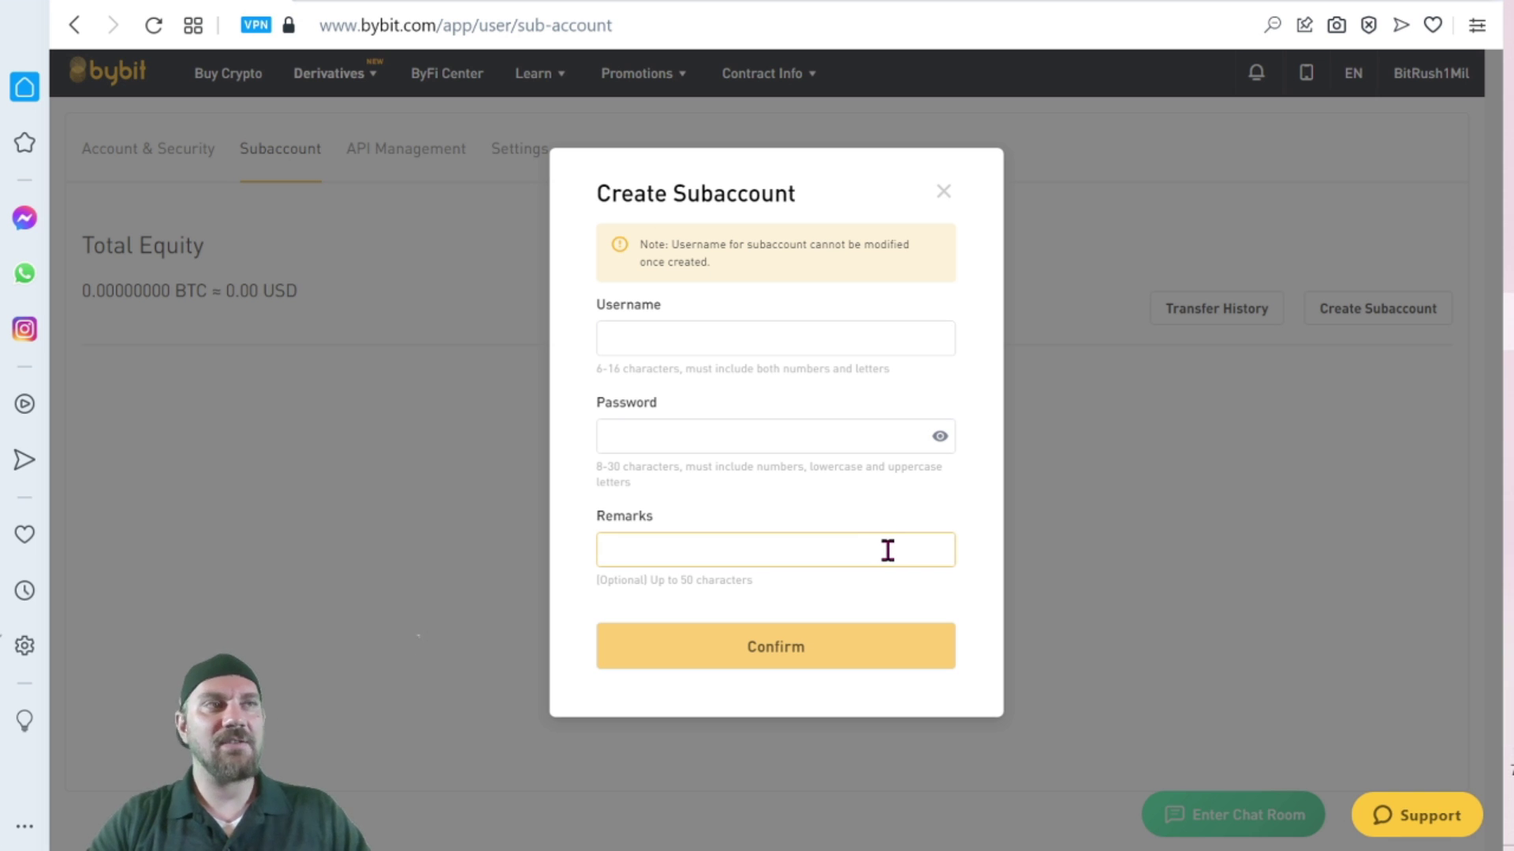
click(647, 354)
click(911, 554)
click(943, 576)
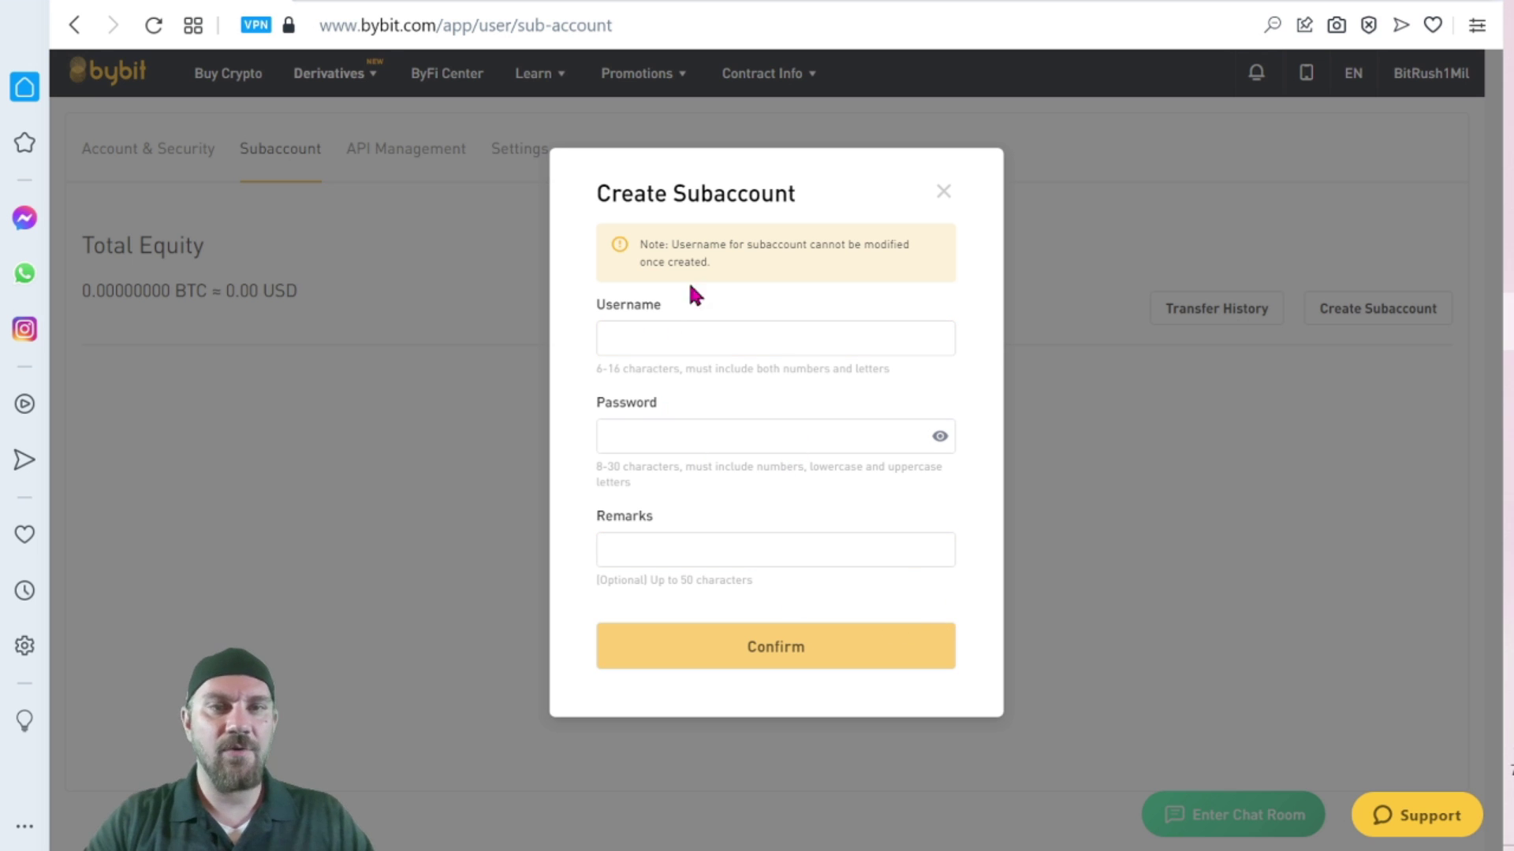
click(935, 558)
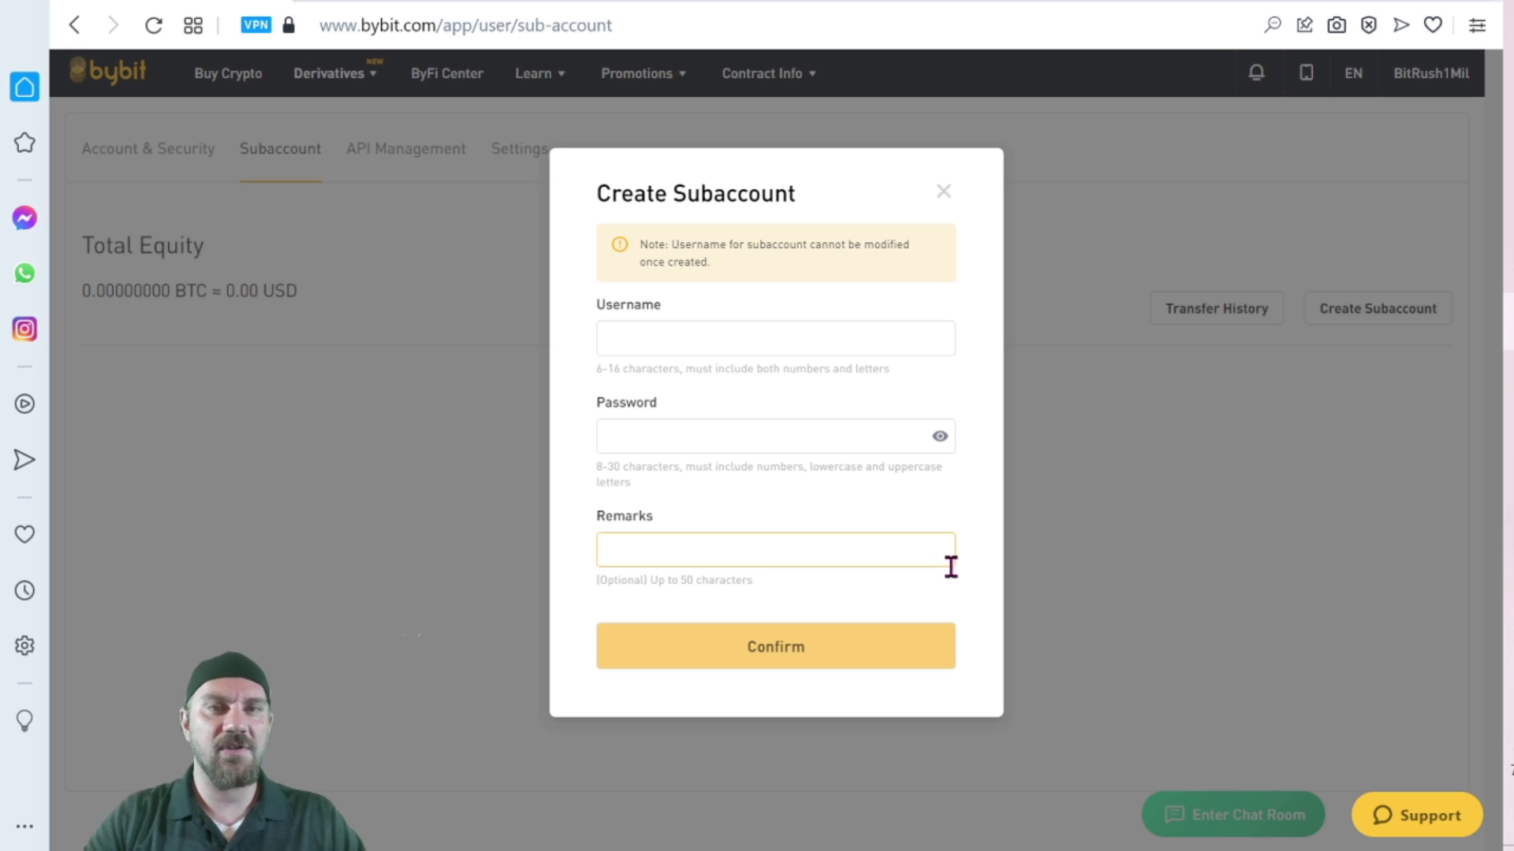
click(704, 344)
click(805, 440)
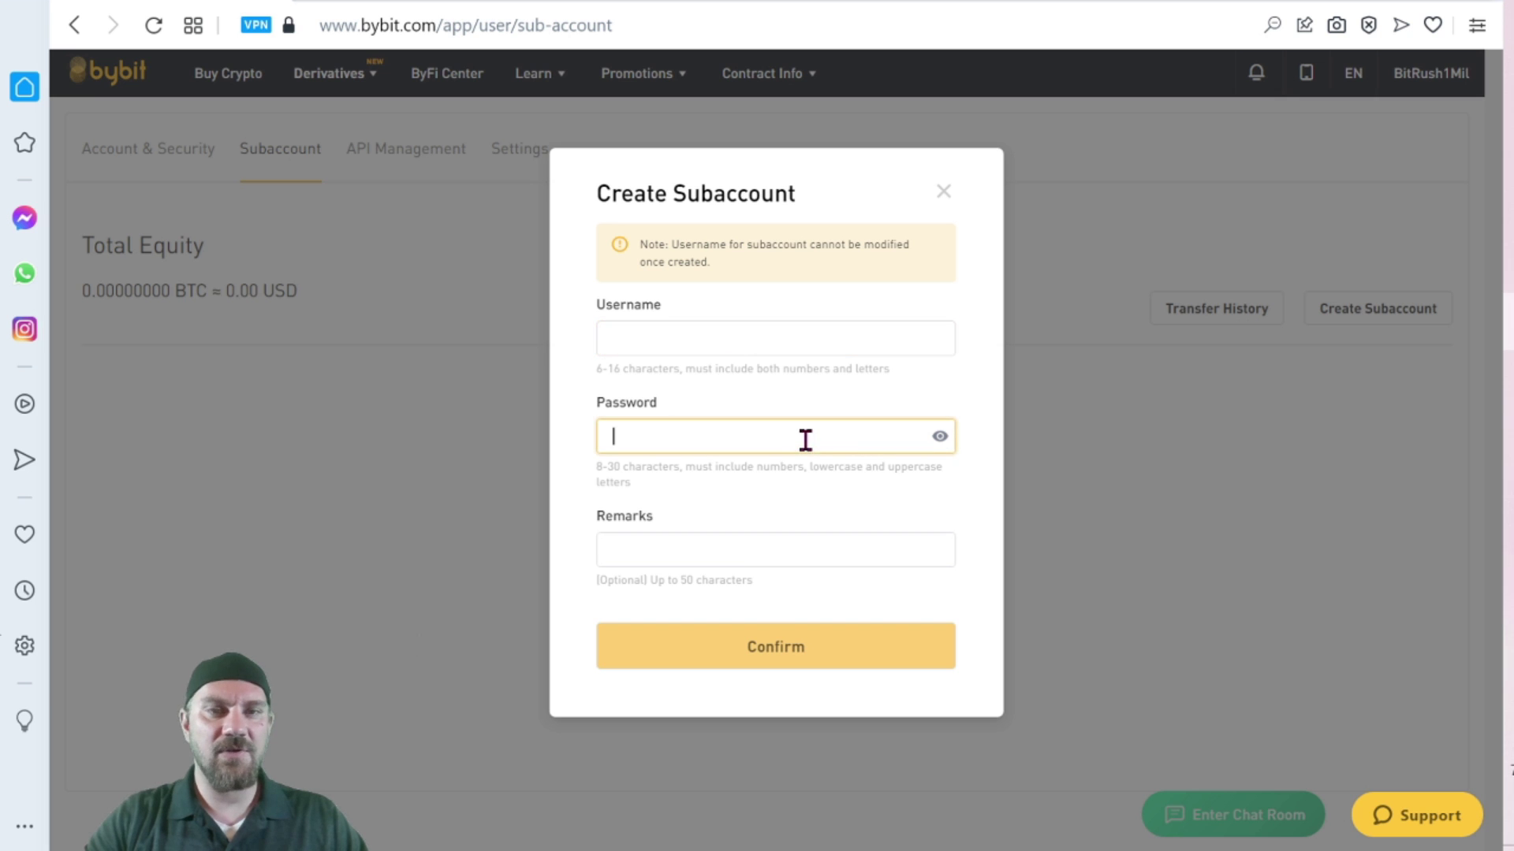
click(945, 192)
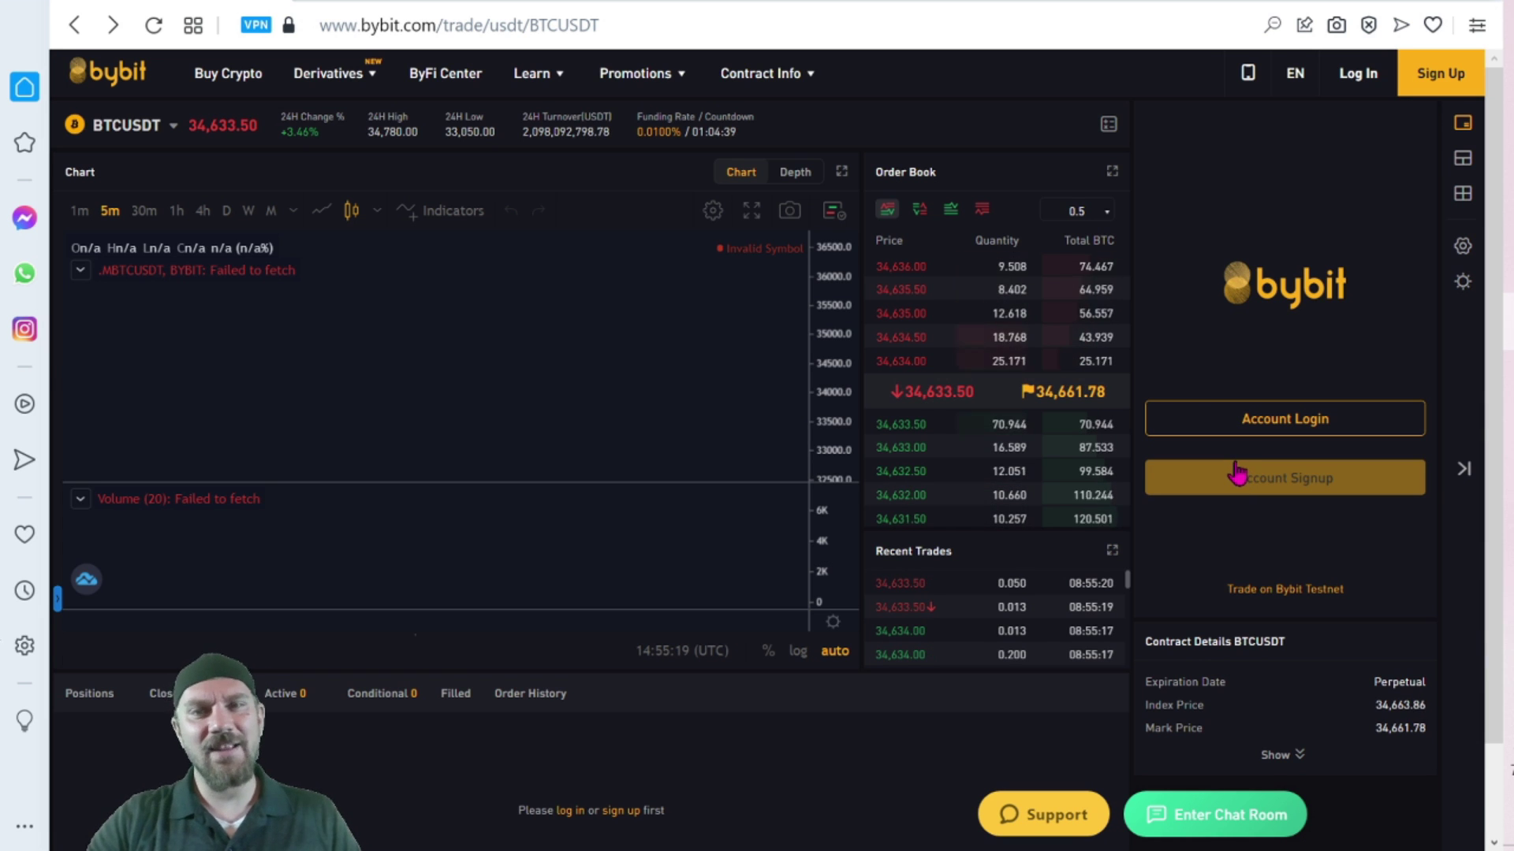
Start signing up for a new account from the logged-out BTCUSDT trading page.
click(1236, 473)
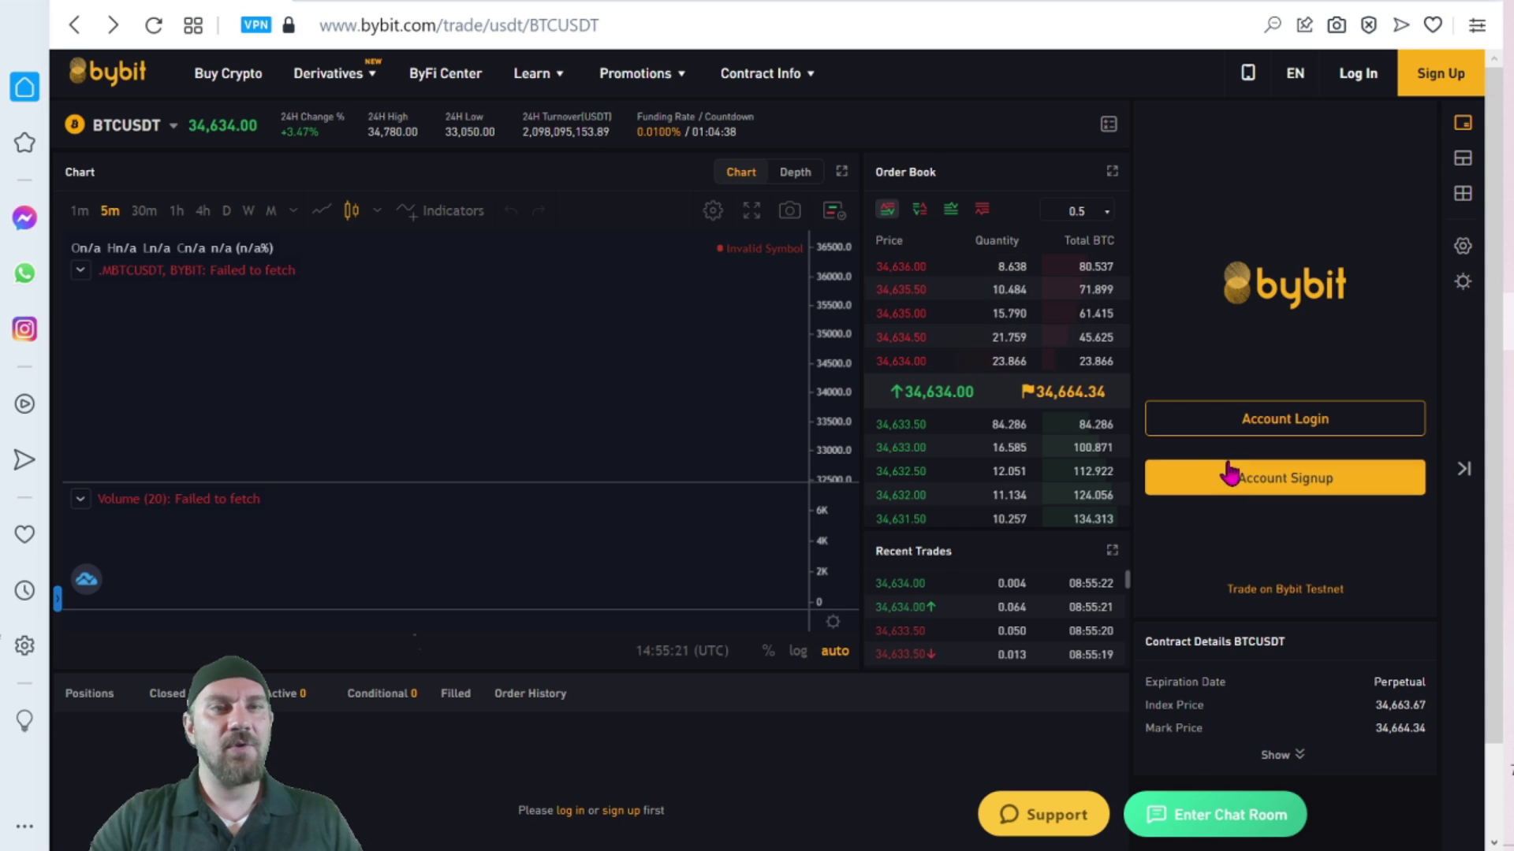